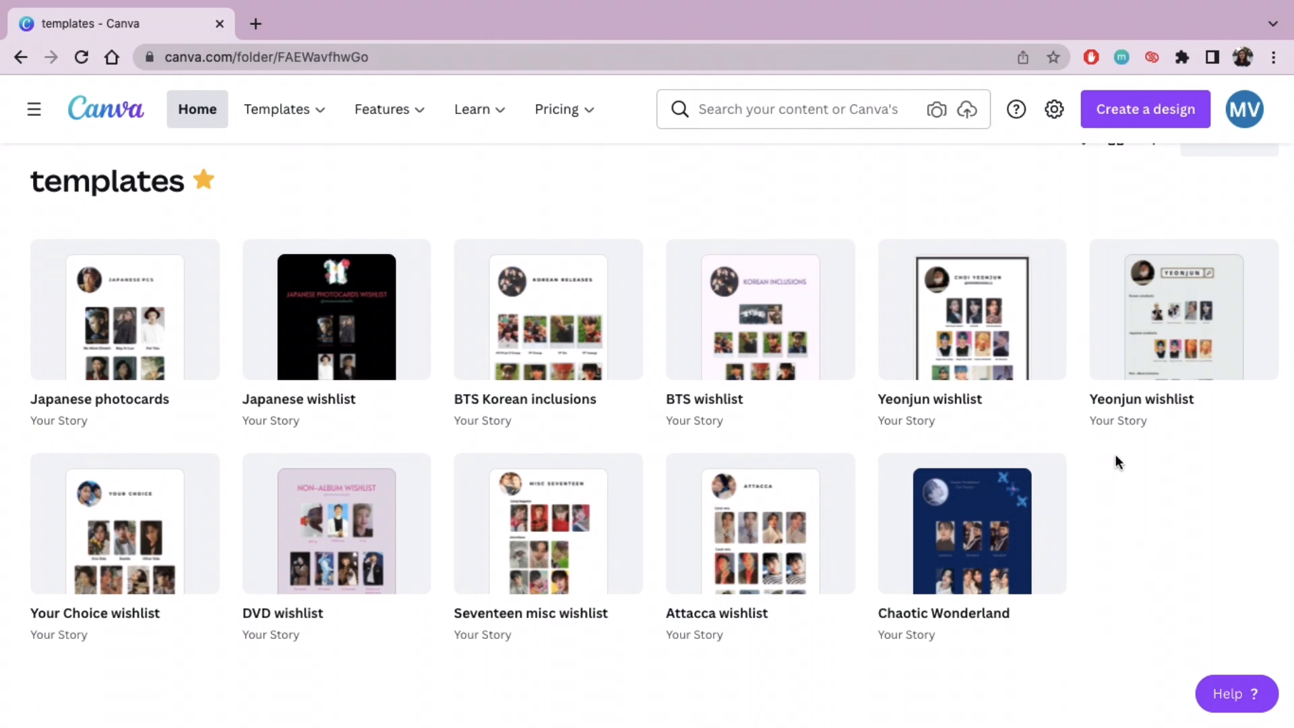
Step: Open the grey Yeonjun wishlist design, examine its comeback and non-album photocard sections, and close it again
{"action": "left_click", "coordinate": [1148, 347]}
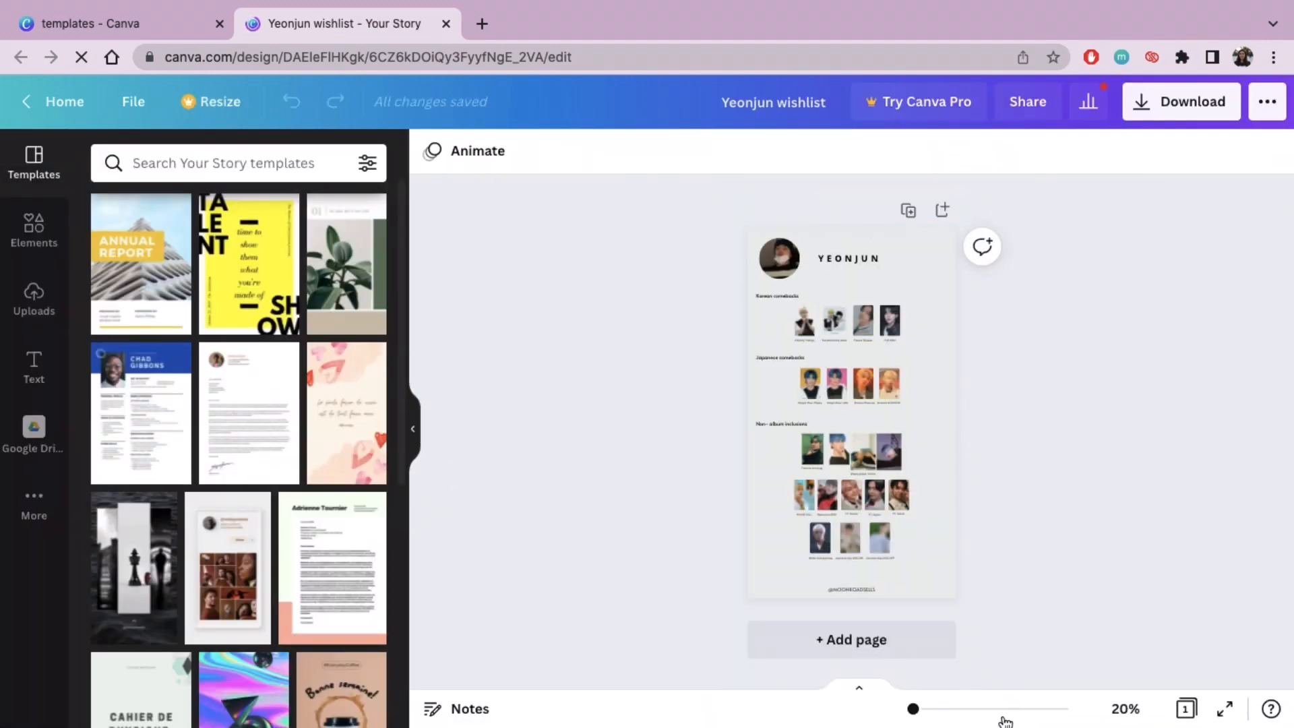
{"action": "mouse_move", "coordinate": [915, 714]}
{"action": "left_mouse_down"}
{"action": "mouse_move", "coordinate": [947, 696]}
{"action": "mouse_move", "coordinate": [927, 701]}
{"action": "left_mouse_up"}
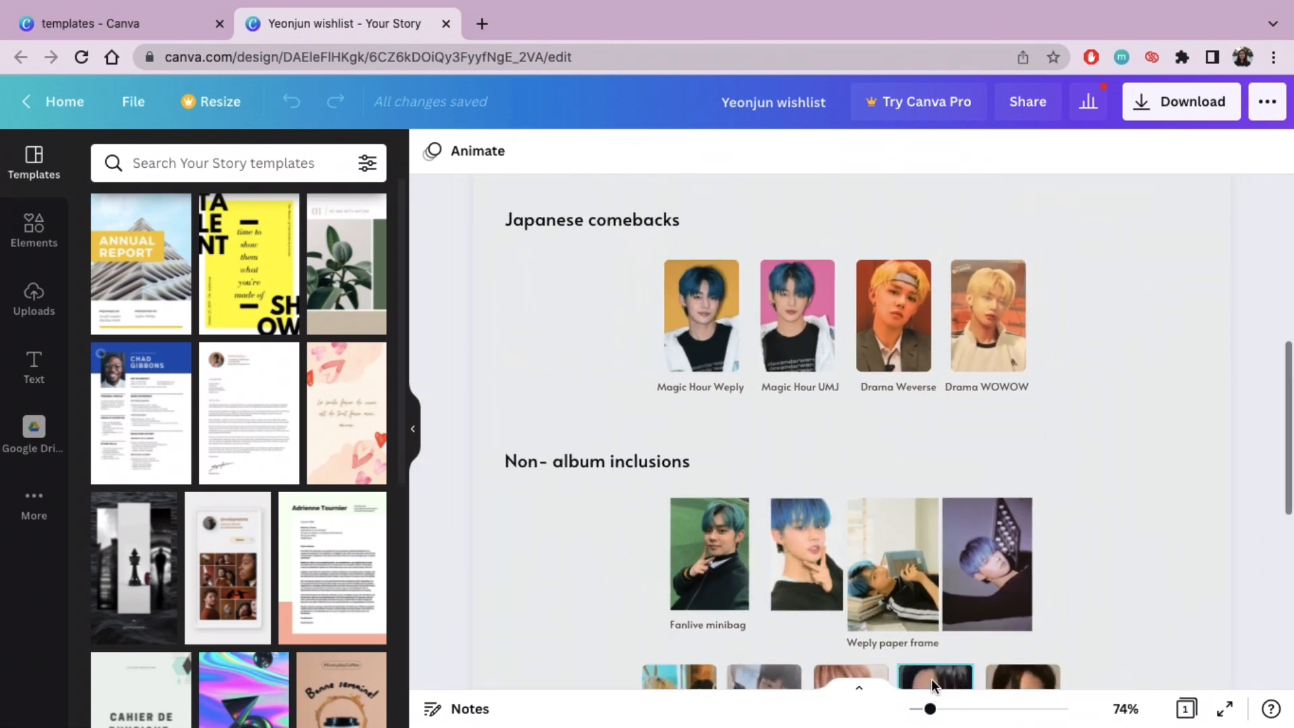
{"action": "scroll", "coordinate": [1141, 341], "scroll_direction": "up", "scroll_amount": 10}
{"action": "scroll", "coordinate": [1138, 341], "scroll_direction": "down", "scroll_amount": 15}
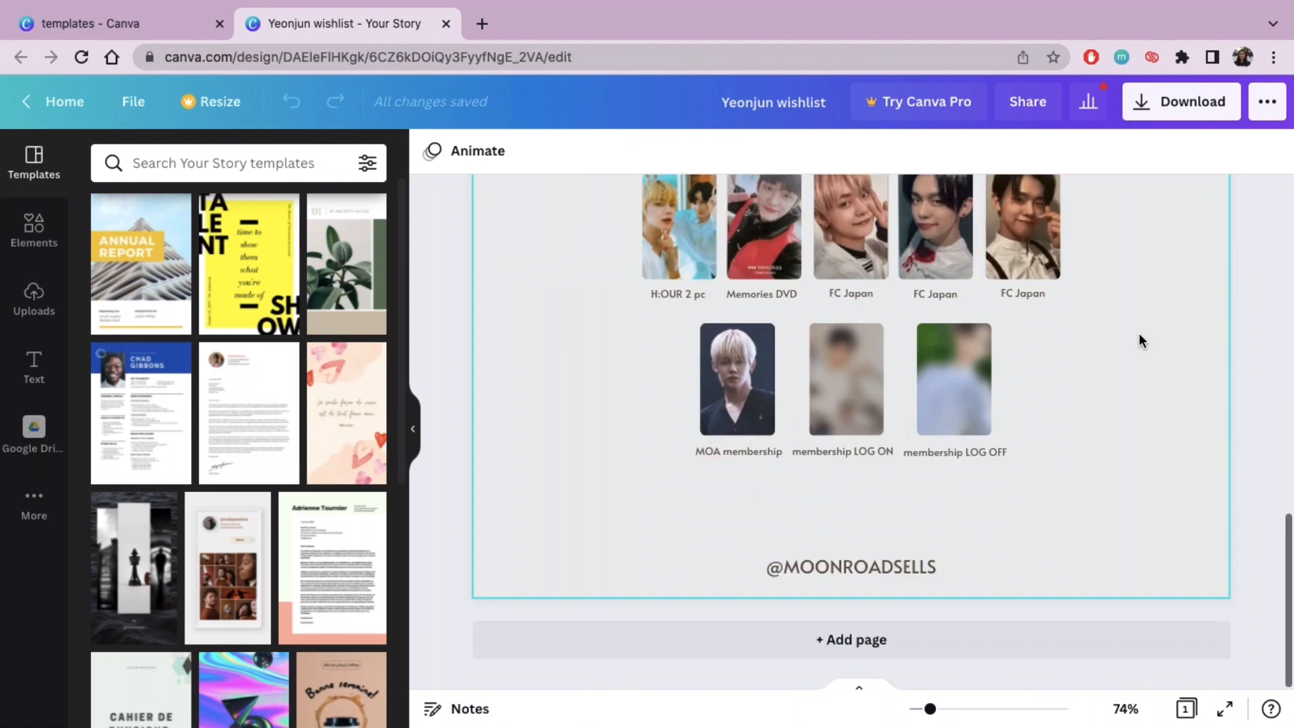
{"action": "scroll", "coordinate": [1139, 341], "scroll_direction": "up", "scroll_amount": 15}
{"action": "left_click", "coordinate": [445, 24]}
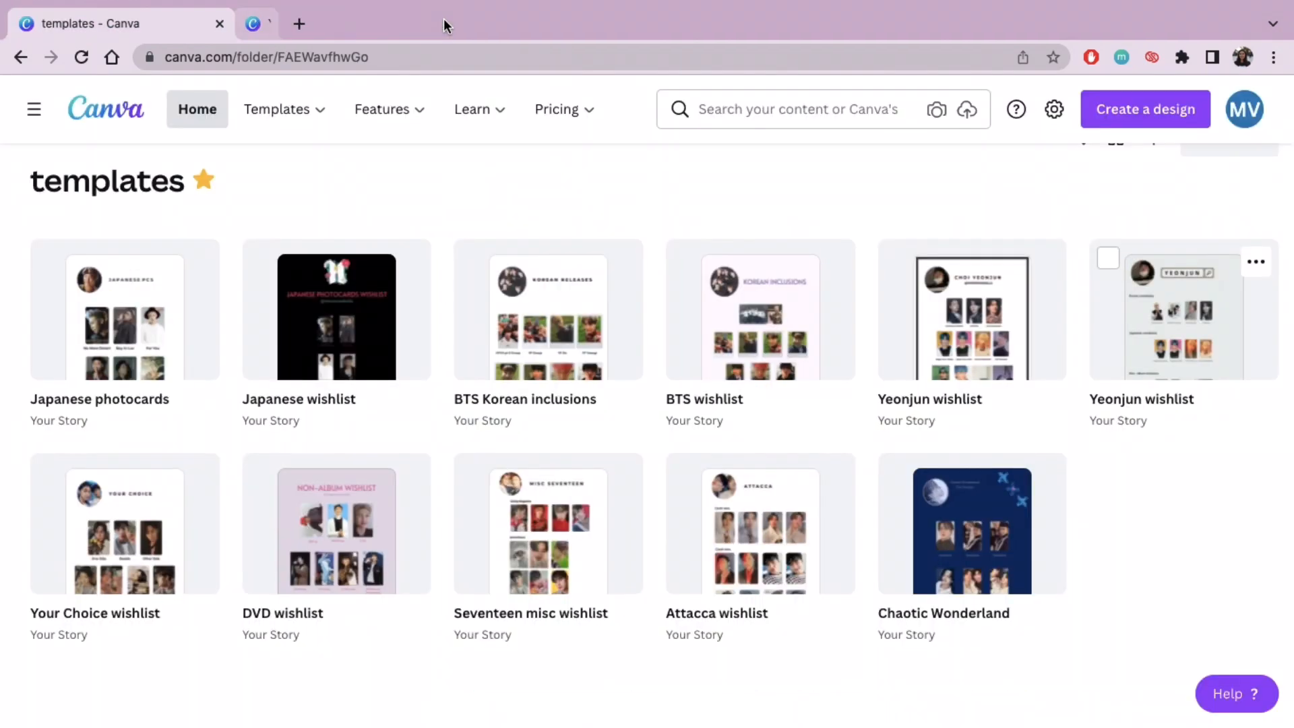
Step: Open the black-bordered Yeonjun wishlist design, examine its header and photocard rows, and close it again
{"action": "left_click", "coordinate": [954, 347]}
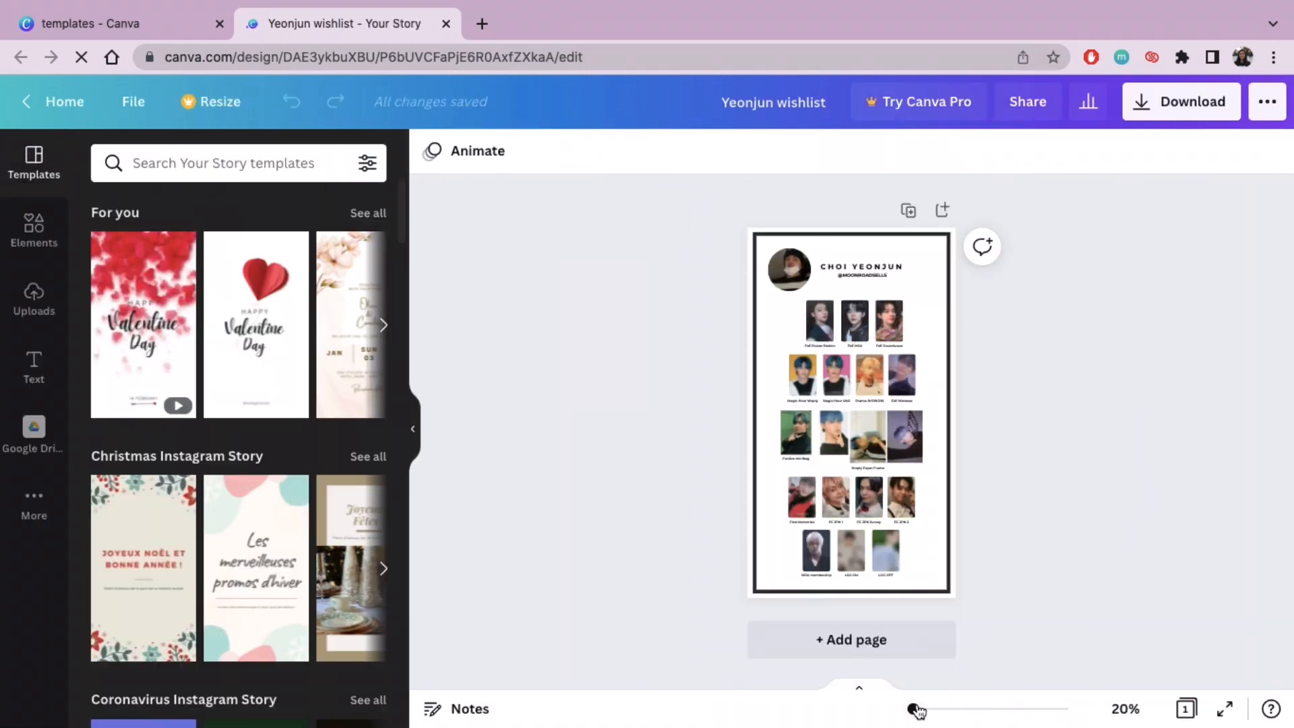
{"action": "left_click_drag", "start_coordinate": [916, 709], "coordinate": [928, 709]}
{"action": "scroll", "coordinate": [1063, 526], "scroll_direction": "up", "scroll_amount": 5}
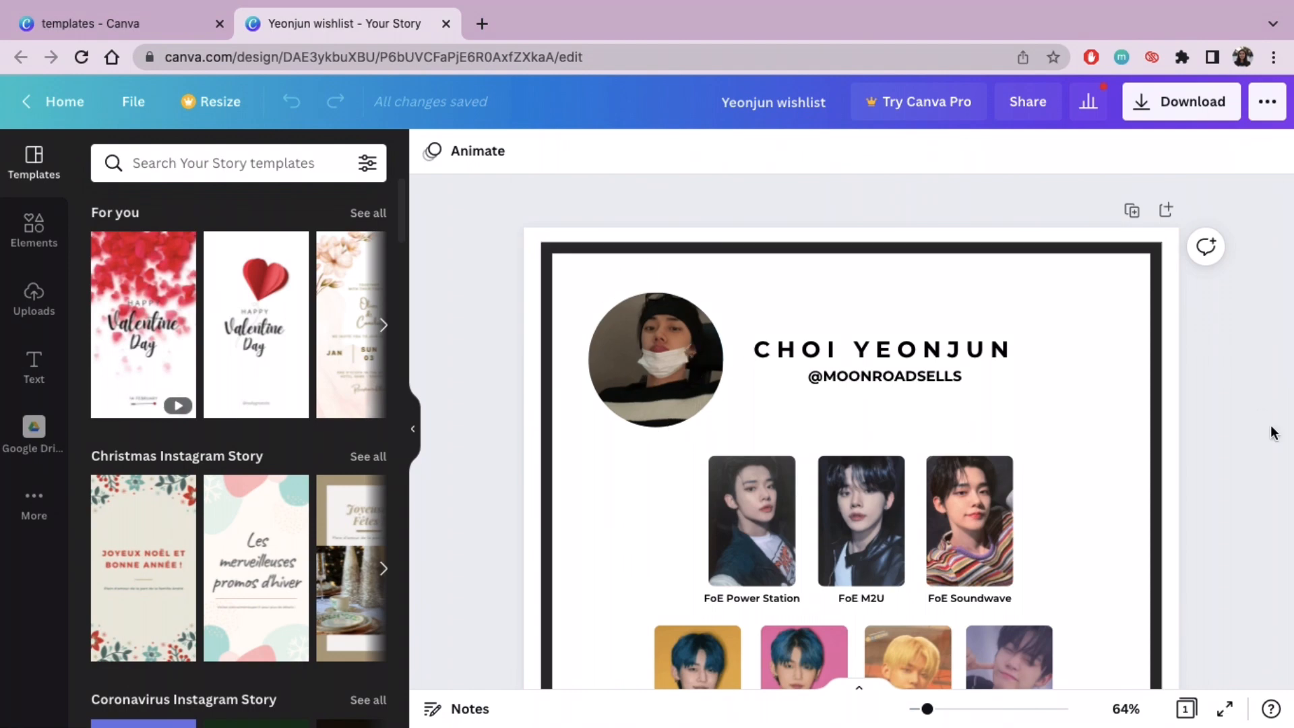
{"action": "scroll", "coordinate": [1273, 432], "scroll_direction": "down", "scroll_amount": 10}
{"action": "scroll", "coordinate": [1273, 432], "scroll_direction": "up", "scroll_amount": 10}
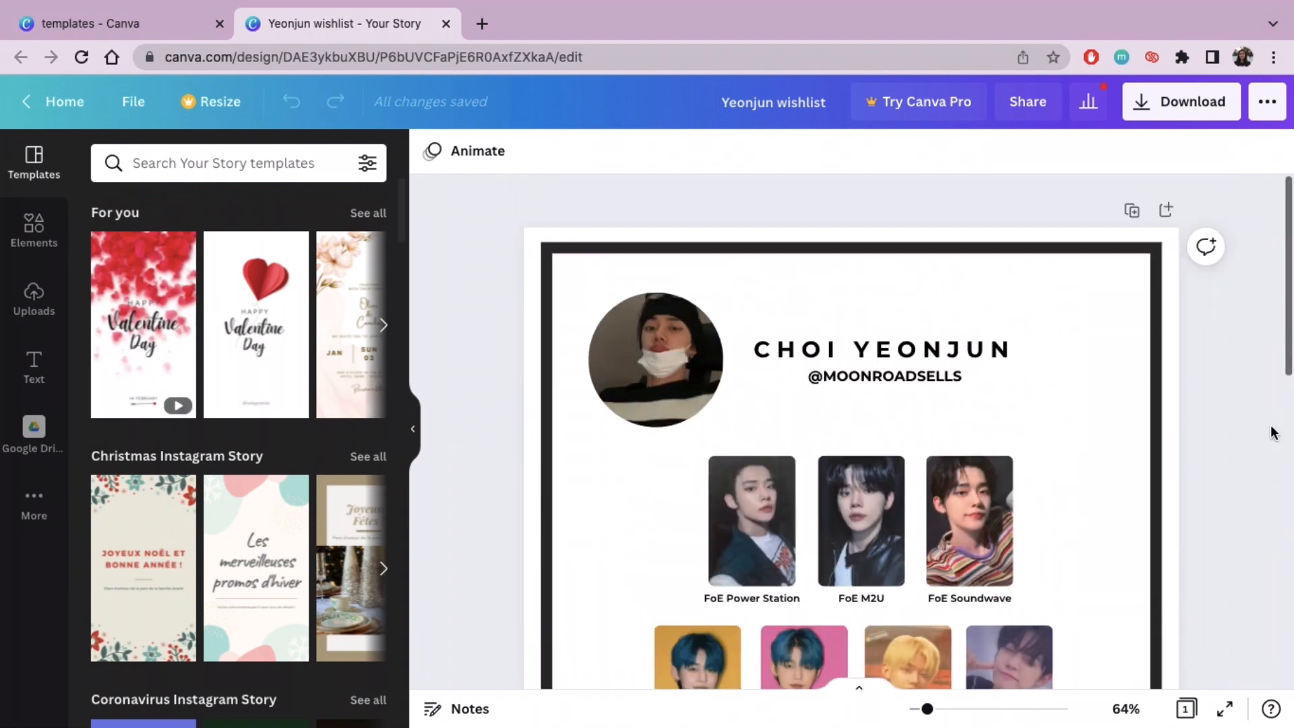
{"action": "left_click", "coordinate": [445, 23]}
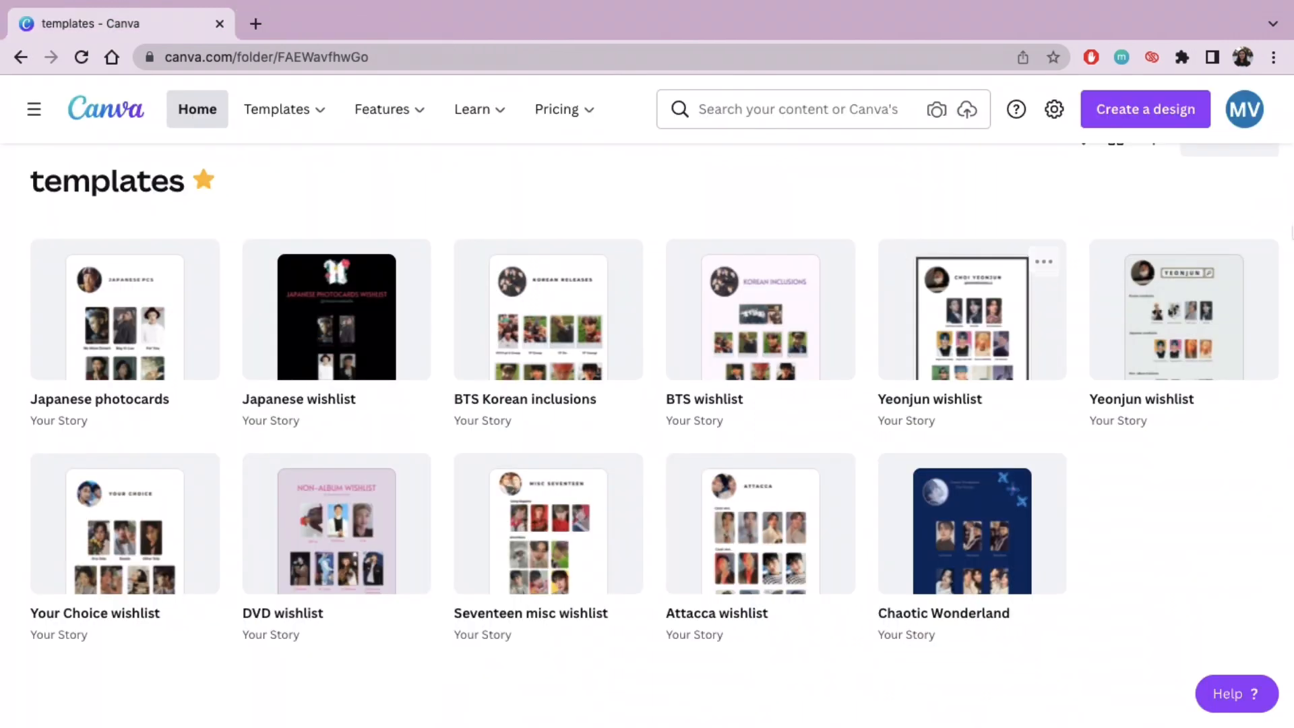
Step: Create a new blank design in the Your Story format
{"action": "left_click", "coordinate": [1120, 123]}
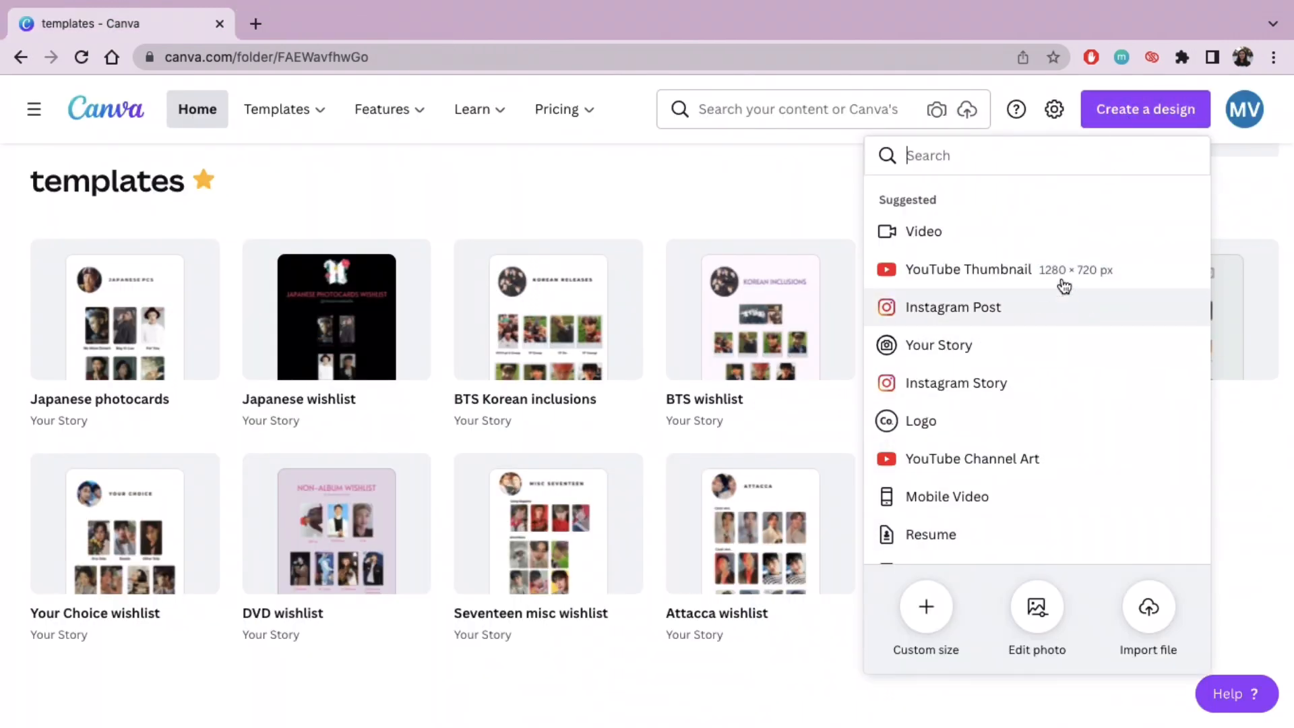
{"action": "left_click", "coordinate": [990, 400]}
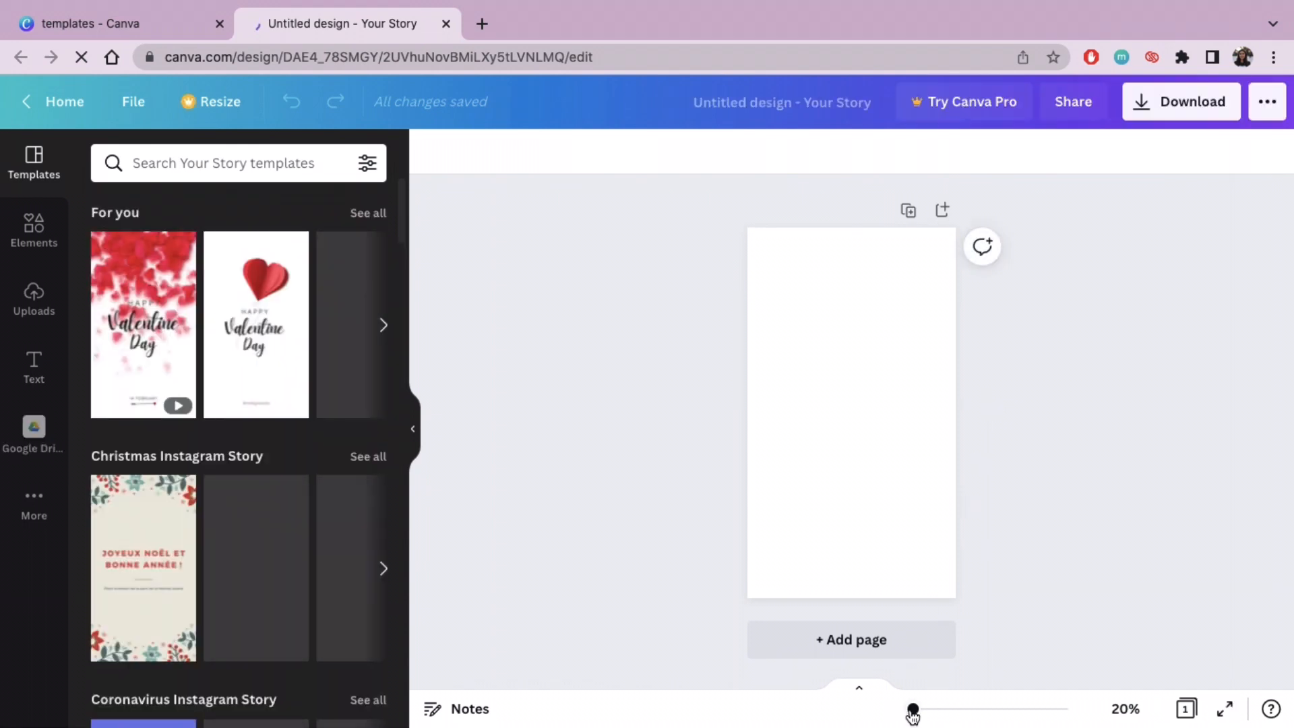
Step: Add the portrait rectangular frame with rounded corners from the Frames collection to the blank page
{"action": "left_click", "coordinate": [30, 257]}
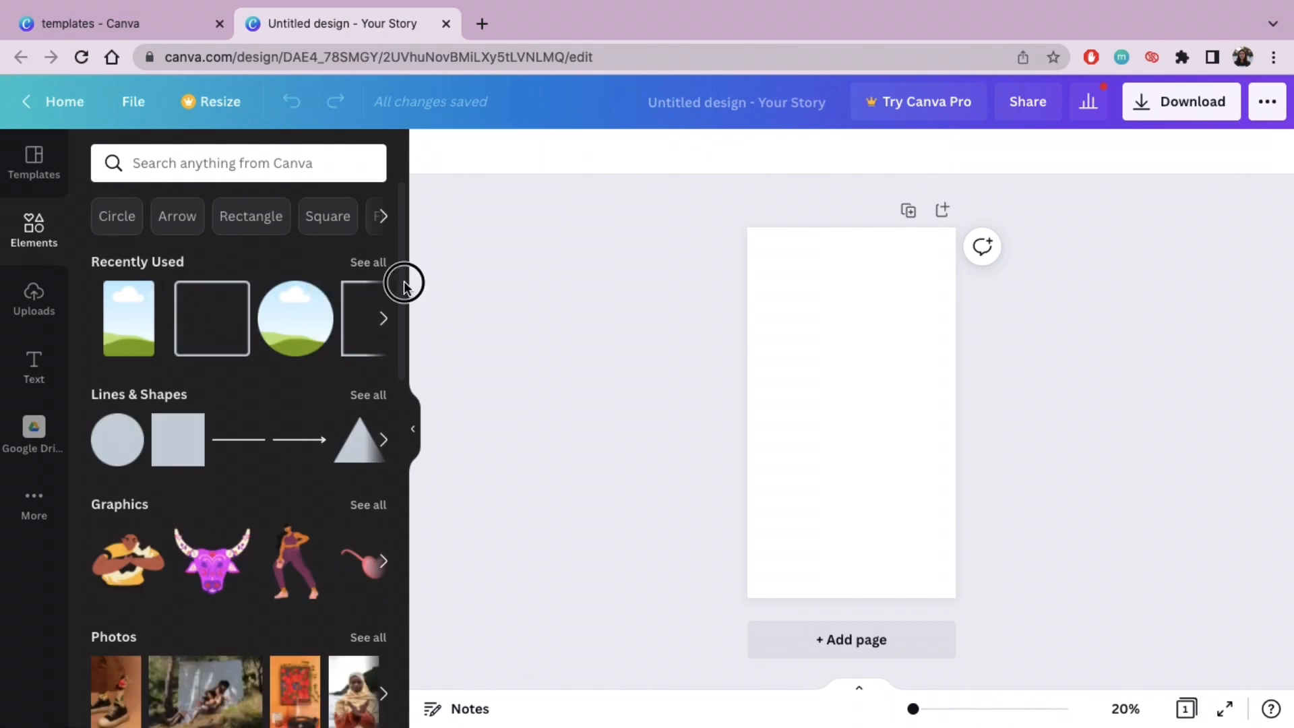
{"action": "scroll", "coordinate": [405, 290], "scroll_direction": "down", "scroll_amount": 1}
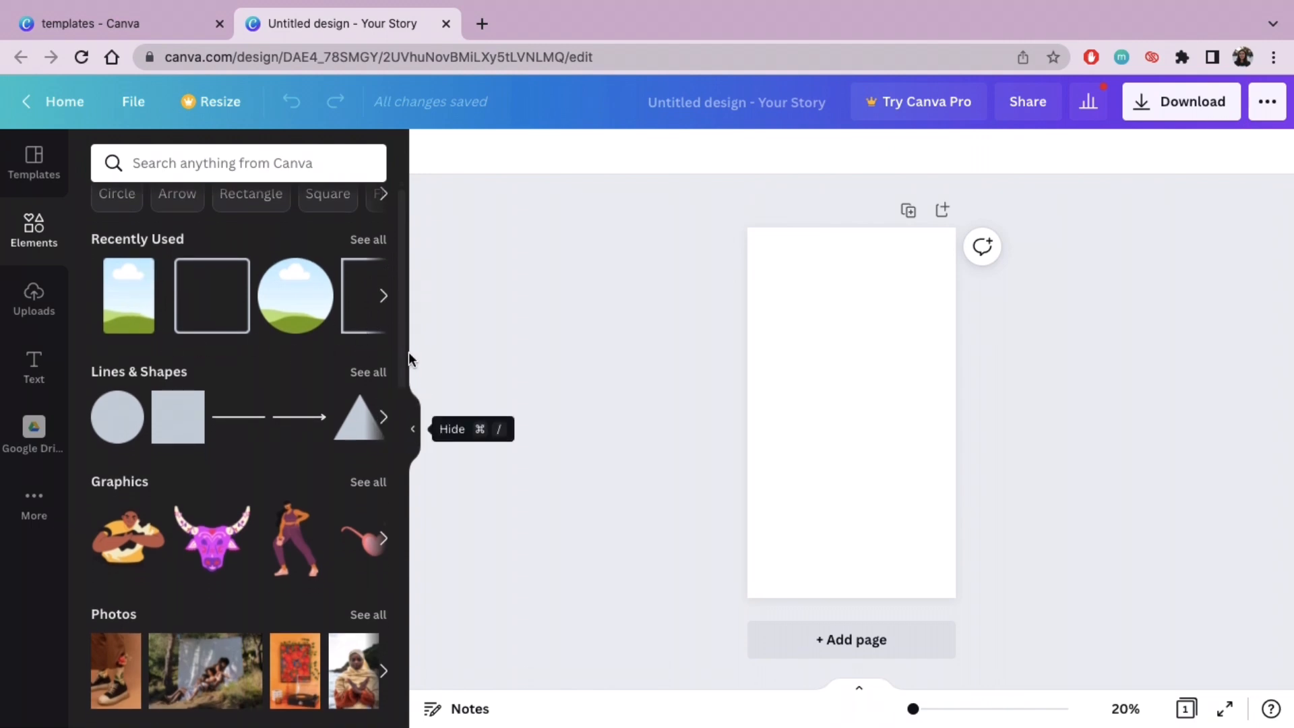
{"action": "left_click_drag", "start_coordinate": [404, 351], "coordinate": [404, 722]}
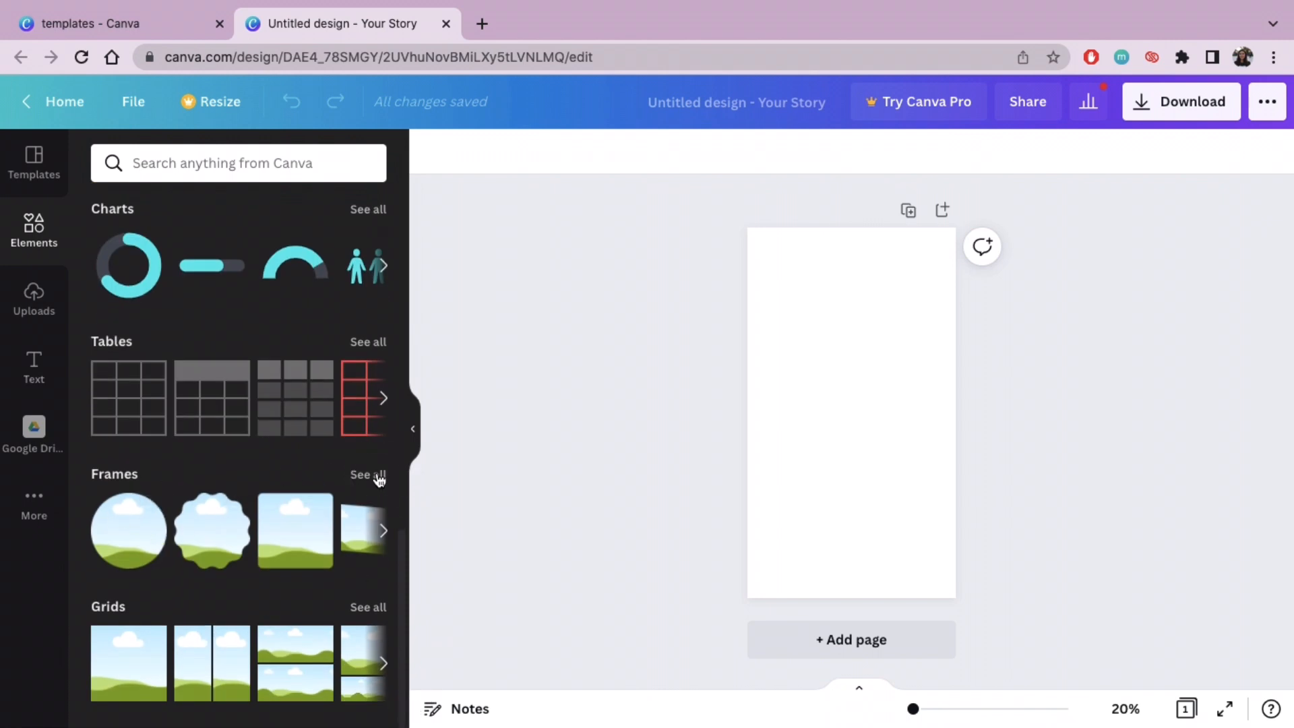
{"action": "left_click", "coordinate": [380, 478]}
{"action": "left_click_drag", "start_coordinate": [404, 330], "coordinate": [395, 425]}
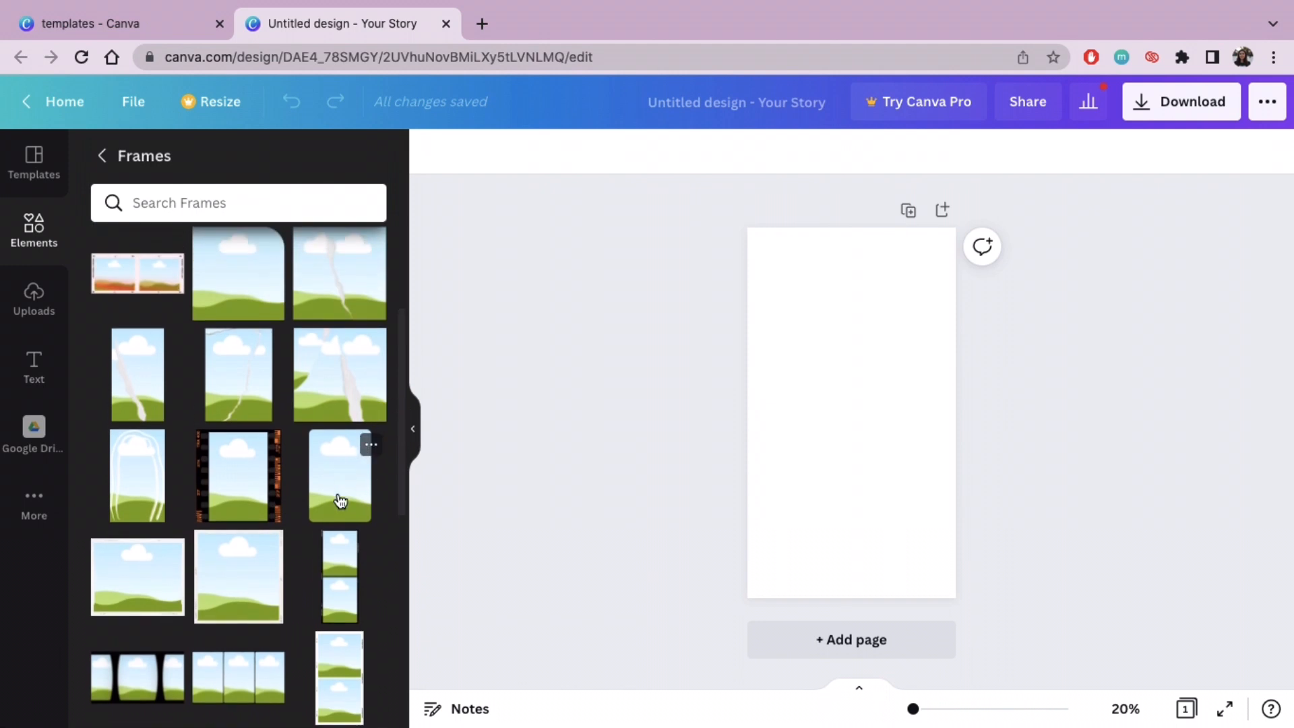
{"action": "left_click", "coordinate": [339, 501]}
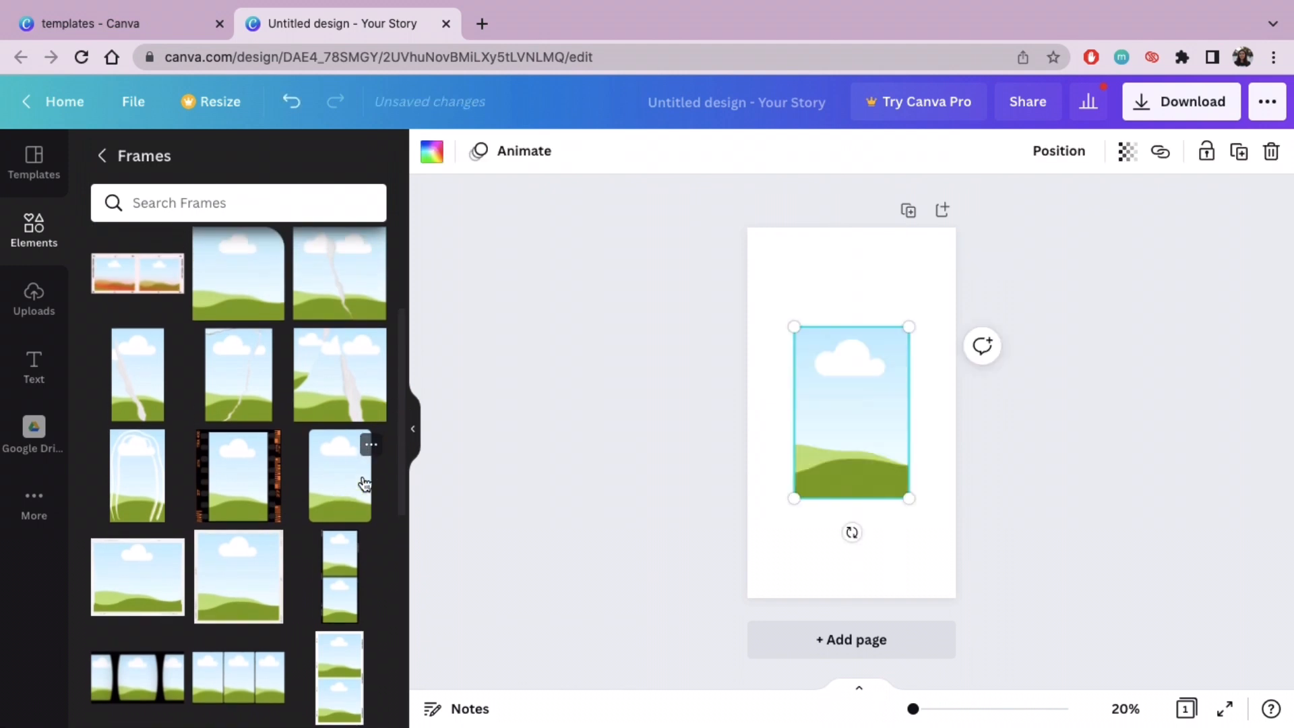
Step: Shrink the rectangular frame to photocard size, about a quarter of the page width, and place it near the page's left edge
{"action": "left_click", "coordinate": [413, 429]}
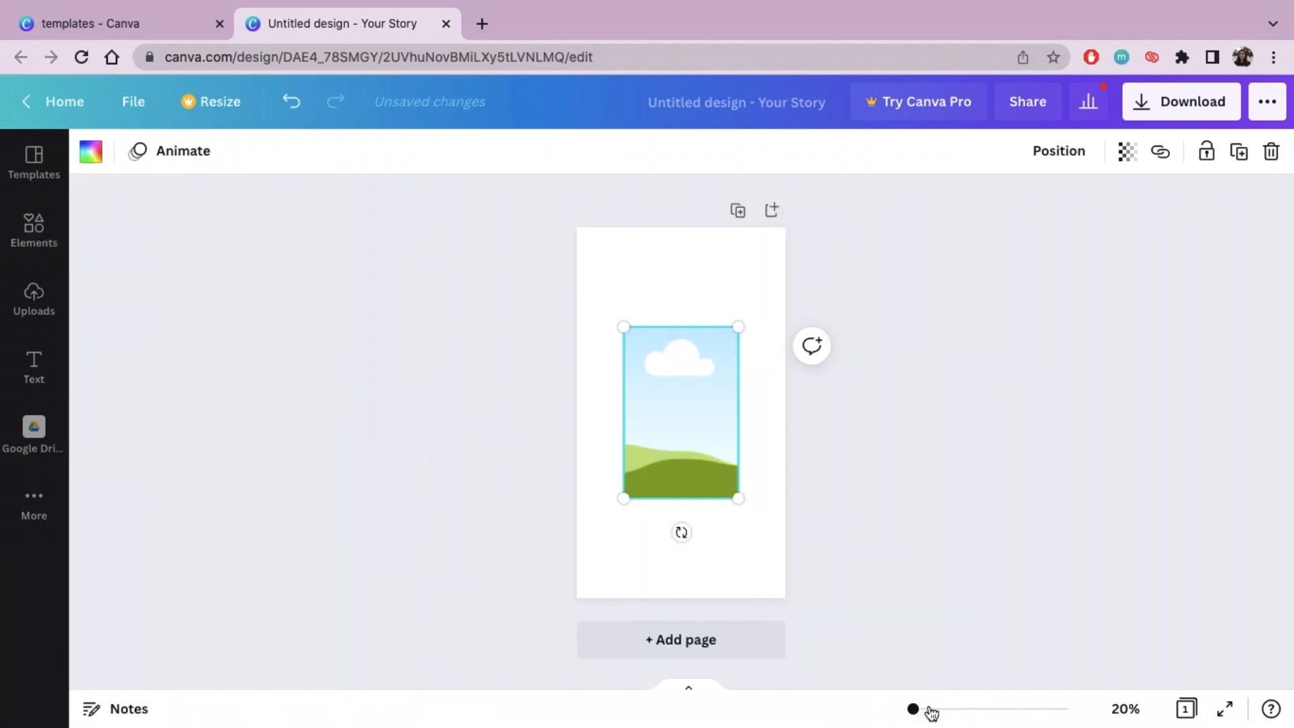
{"action": "left_click_drag", "start_coordinate": [912, 708], "coordinate": [917, 708]}
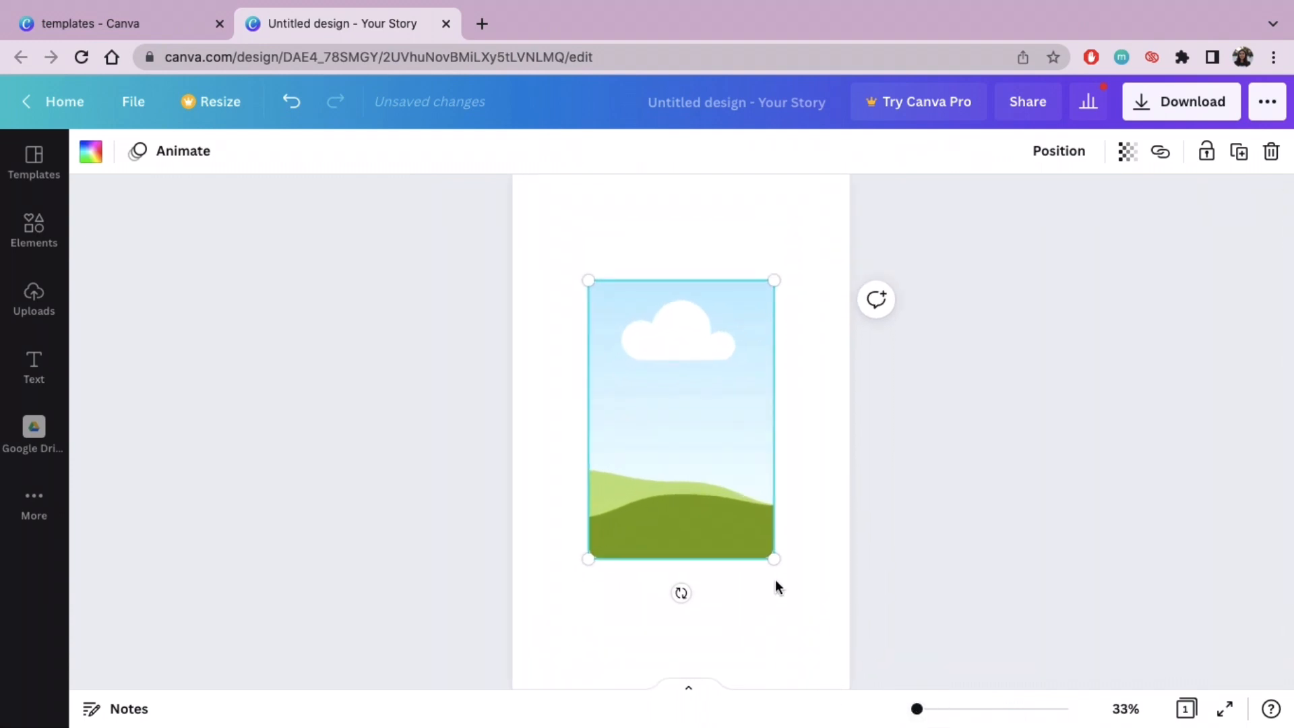
{"action": "left_click_drag", "start_coordinate": [772, 557], "coordinate": [680, 419]}
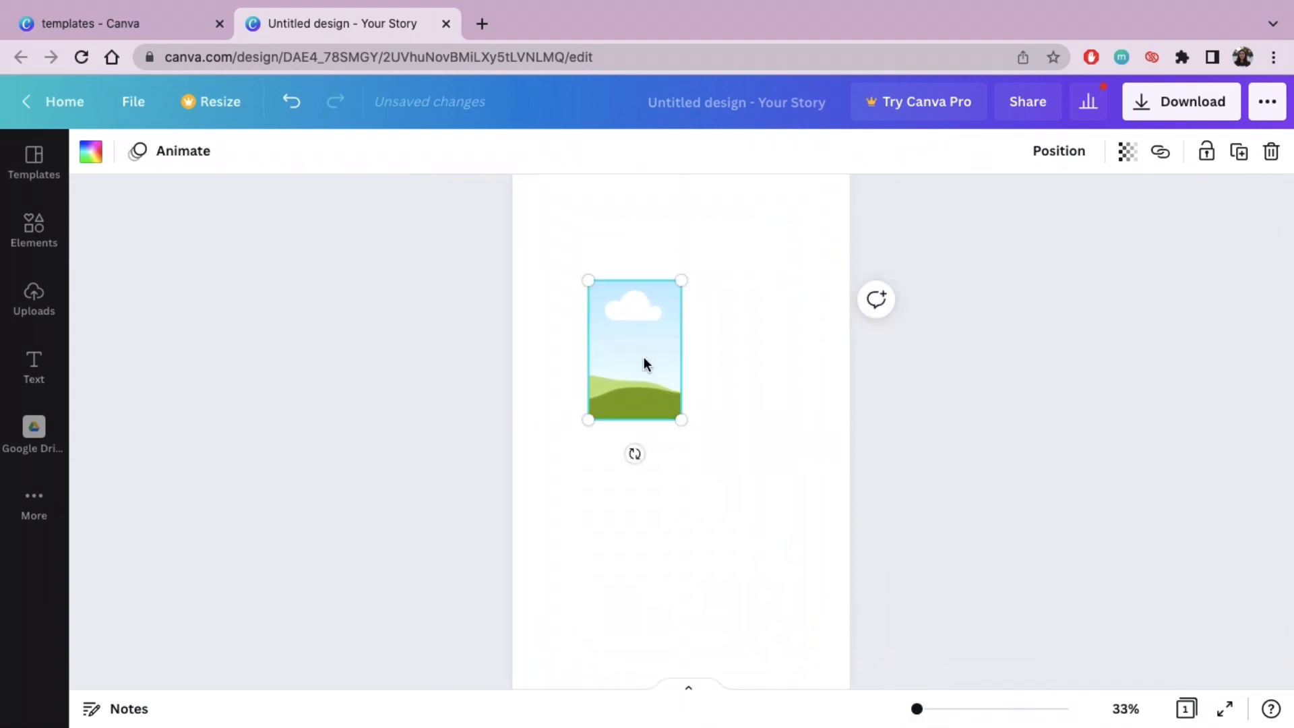
{"action": "left_click_drag", "start_coordinate": [625, 311], "coordinate": [601, 306]}
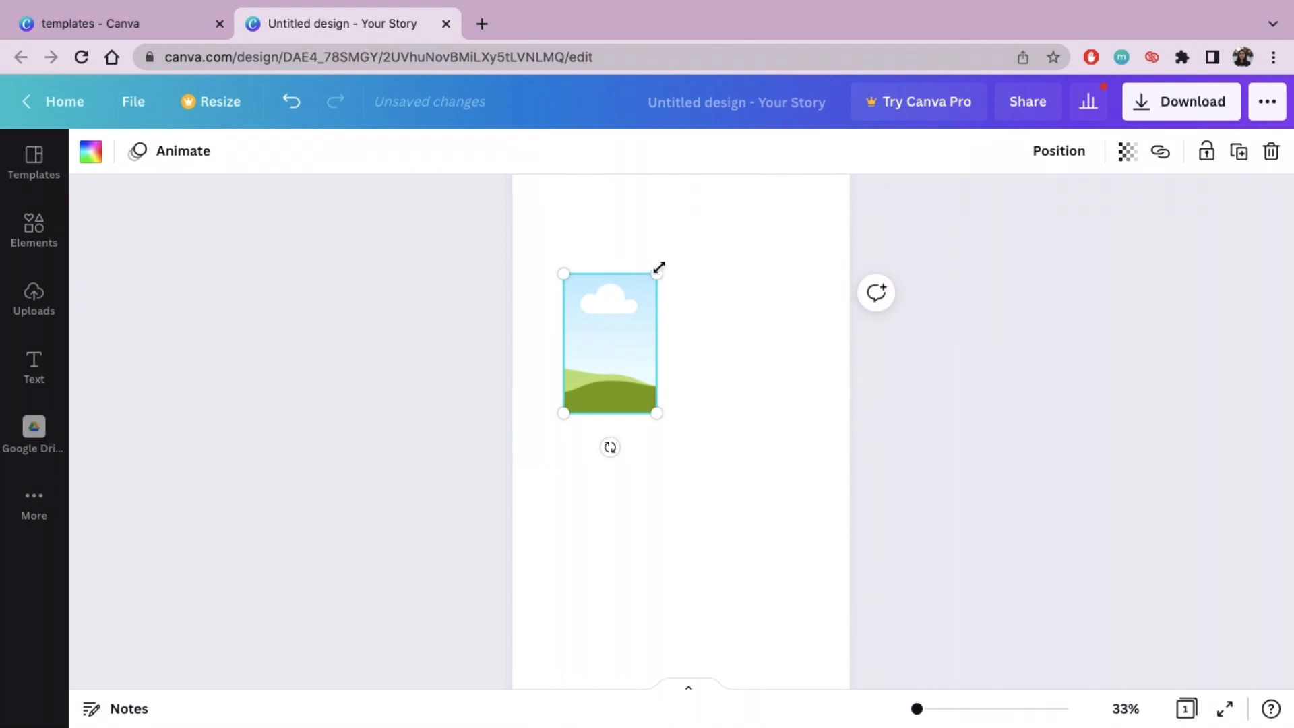
{"action": "left_click_drag", "start_coordinate": [658, 267], "coordinate": [644, 291]}
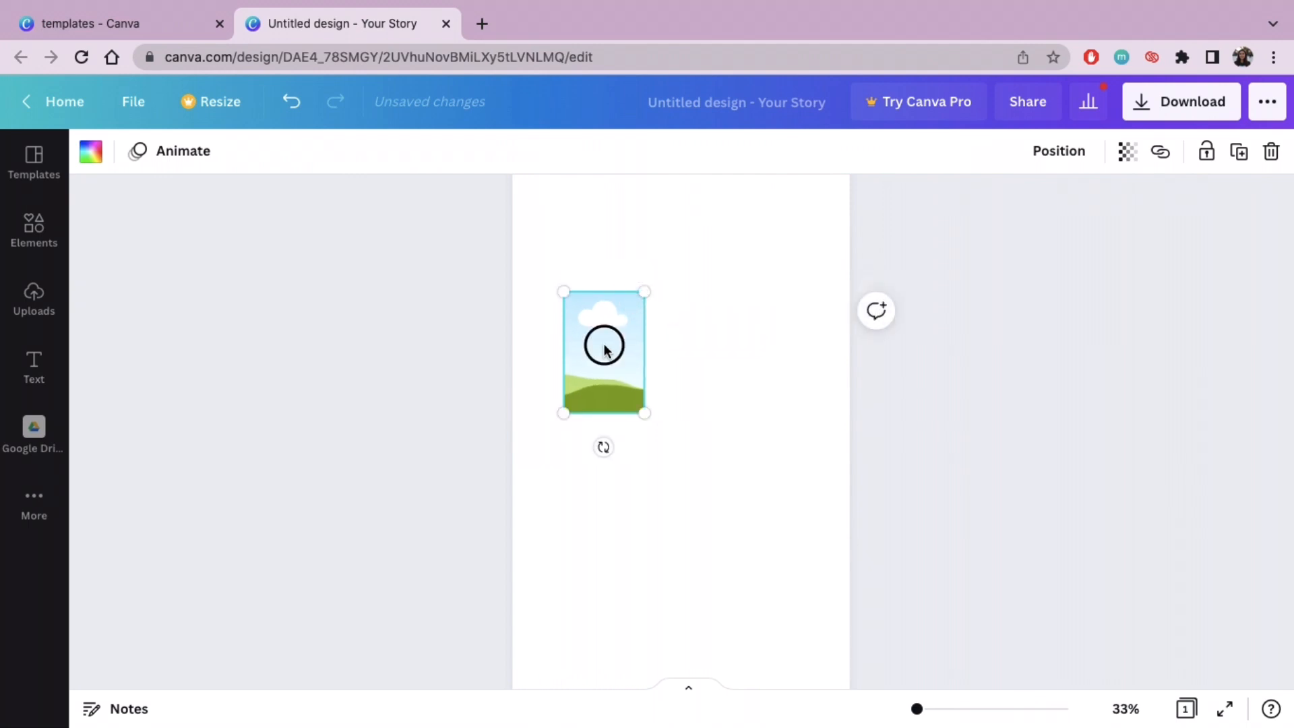
{"action": "left_click_drag", "start_coordinate": [604, 348], "coordinate": [587, 336]}
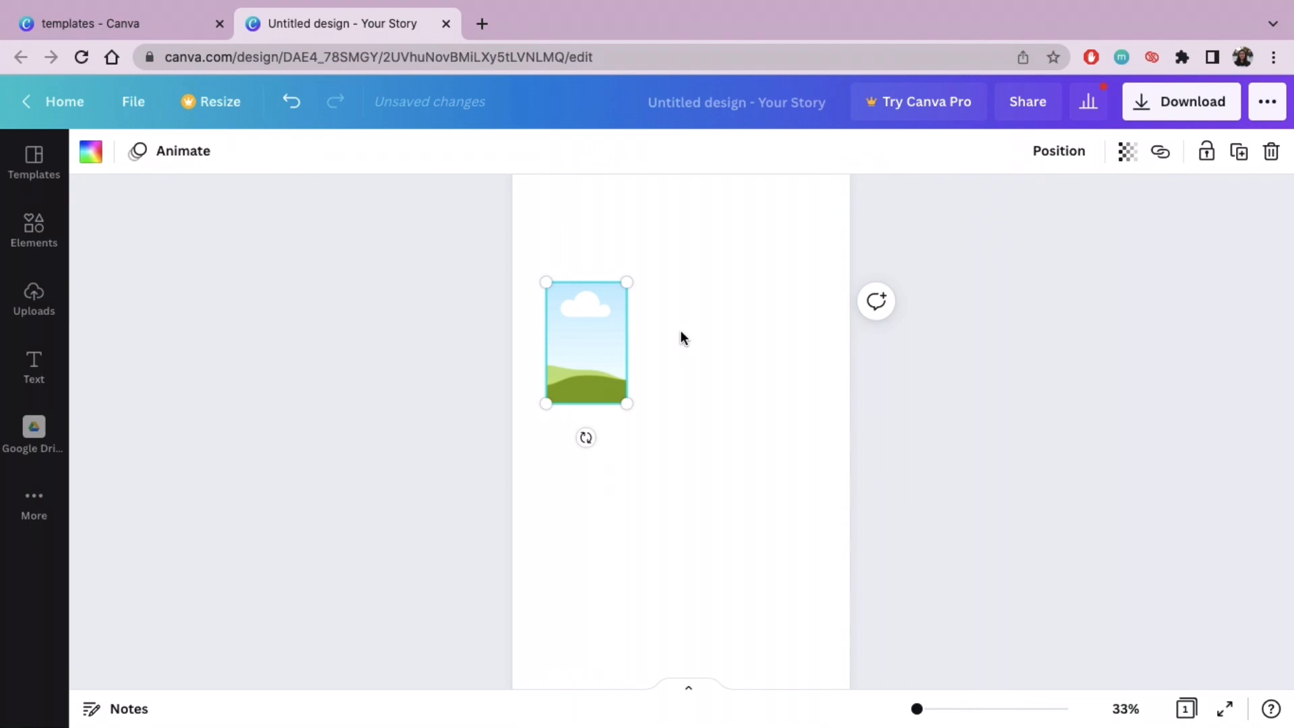
Step: Duplicate the photocard frame and line up the copies to form an evenly spaced row of three
{"action": "key", "text": "super+d"}
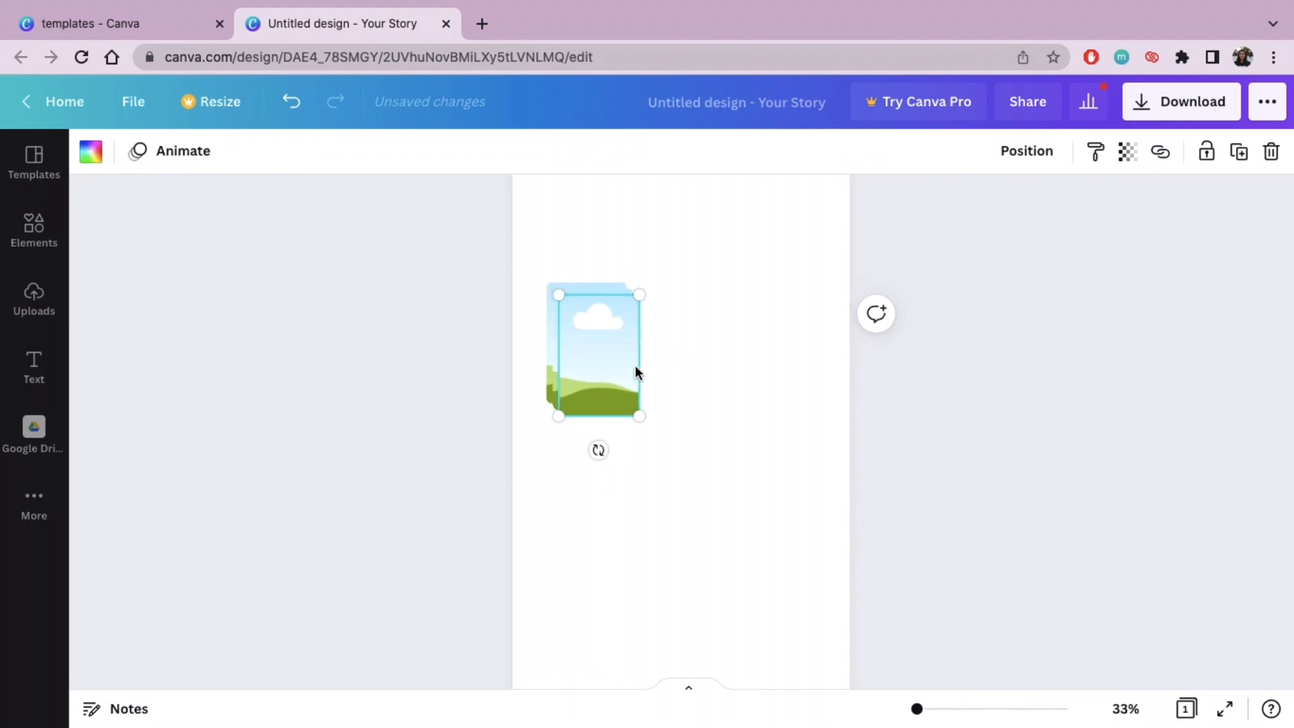
{"action": "left_click", "coordinate": [602, 350]}
{"action": "left_click_drag", "start_coordinate": [602, 350], "coordinate": [685, 358]}
{"action": "left_click", "coordinate": [871, 394]}
{"action": "scroll", "coordinate": [871, 394], "scroll_direction": "up", "scroll_amount": 2}
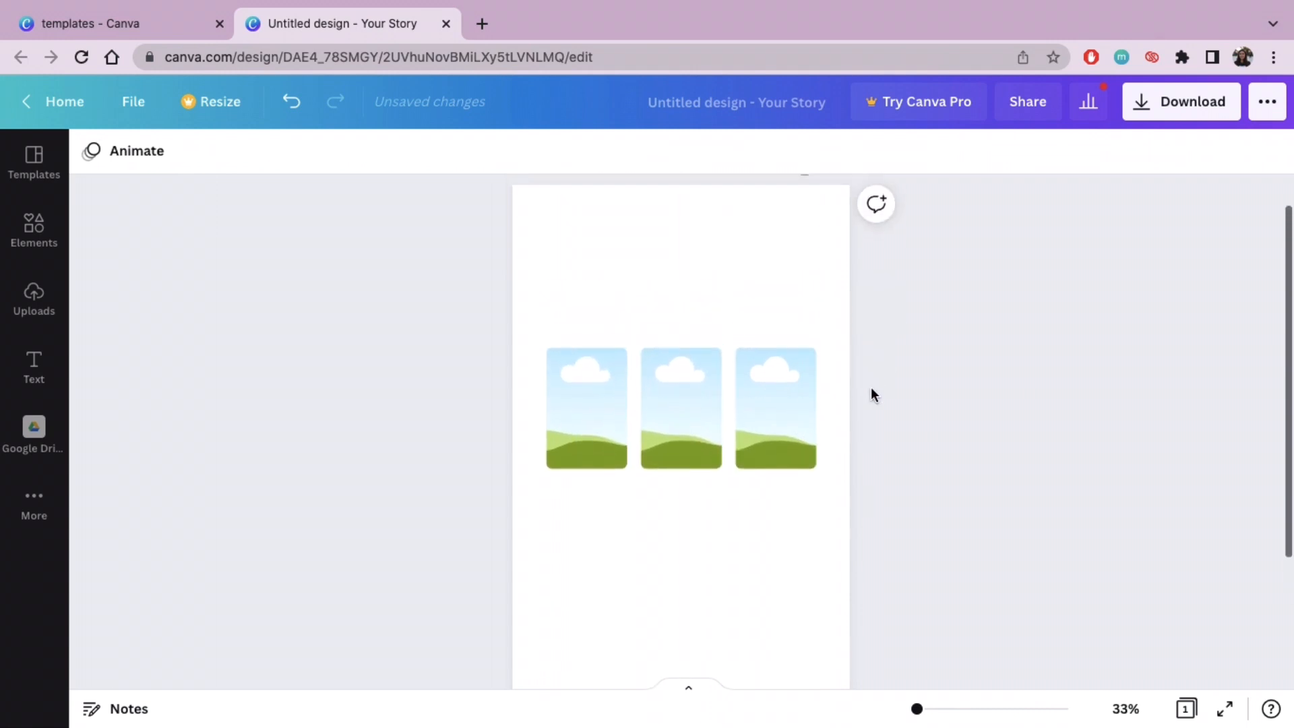
Step: Add a circular frame, shrink it to about a third of the page width, and place it above the leftmost photocard frame
{"action": "left_click", "coordinate": [34, 226]}
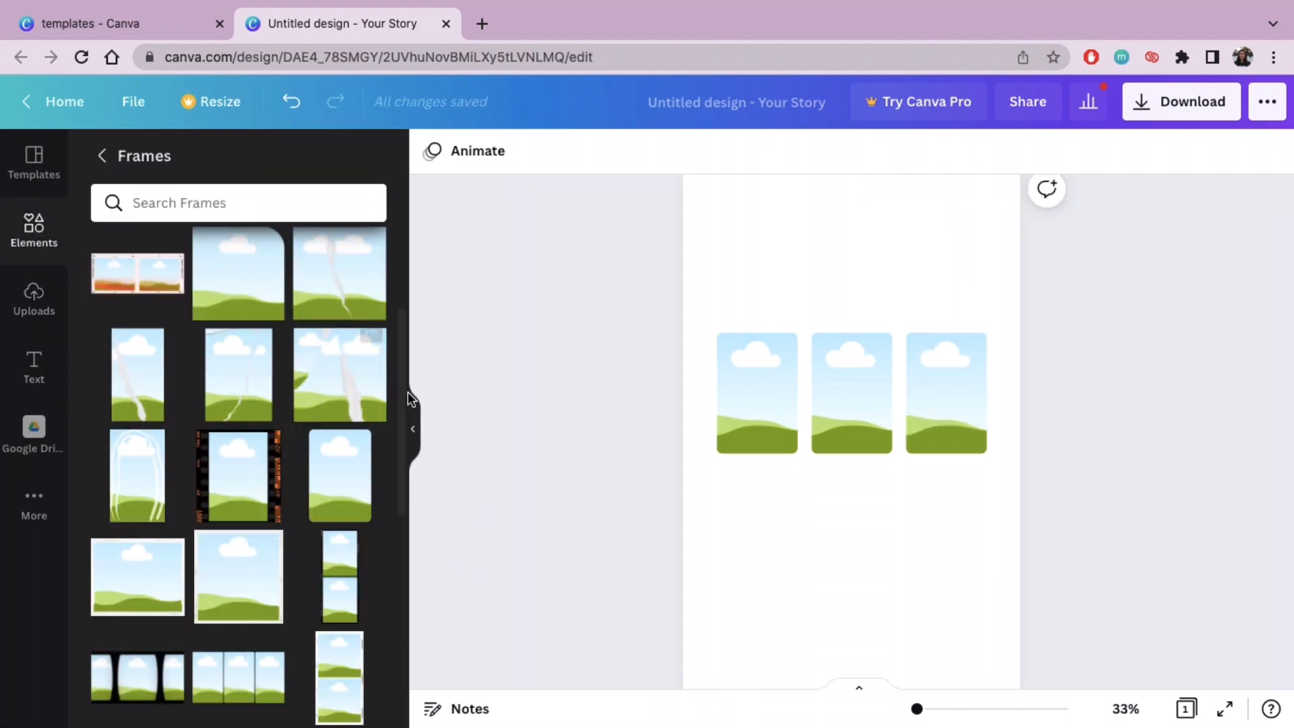
{"action": "left_click_drag", "start_coordinate": [402, 396], "coordinate": [397, 214]}
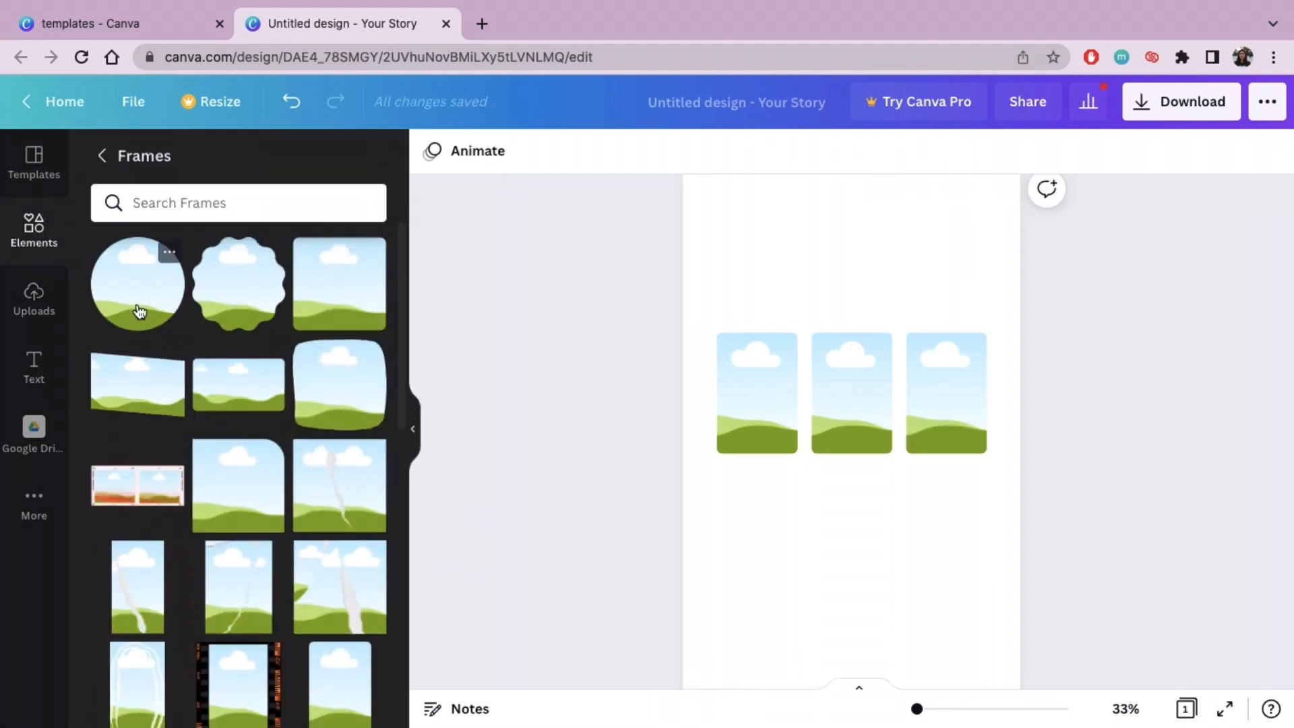
{"action": "left_click", "coordinate": [166, 253]}
{"action": "left_click_drag", "start_coordinate": [865, 474], "coordinate": [814, 287]}
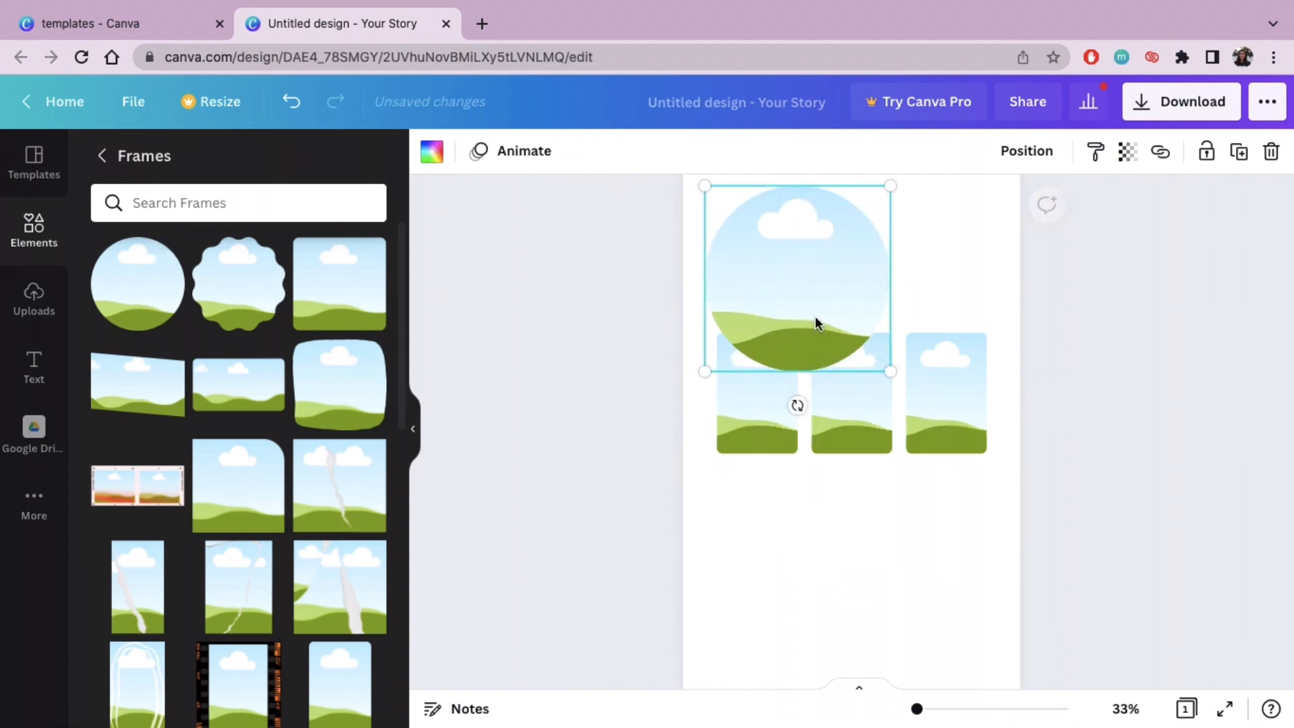
{"action": "left_click_drag", "start_coordinate": [874, 369], "coordinate": [817, 295]}
{"action": "left_click", "coordinate": [766, 251]}
{"action": "left_click_drag", "start_coordinate": [765, 251], "coordinate": [752, 251]}
{"action": "left_click", "coordinate": [907, 266]}
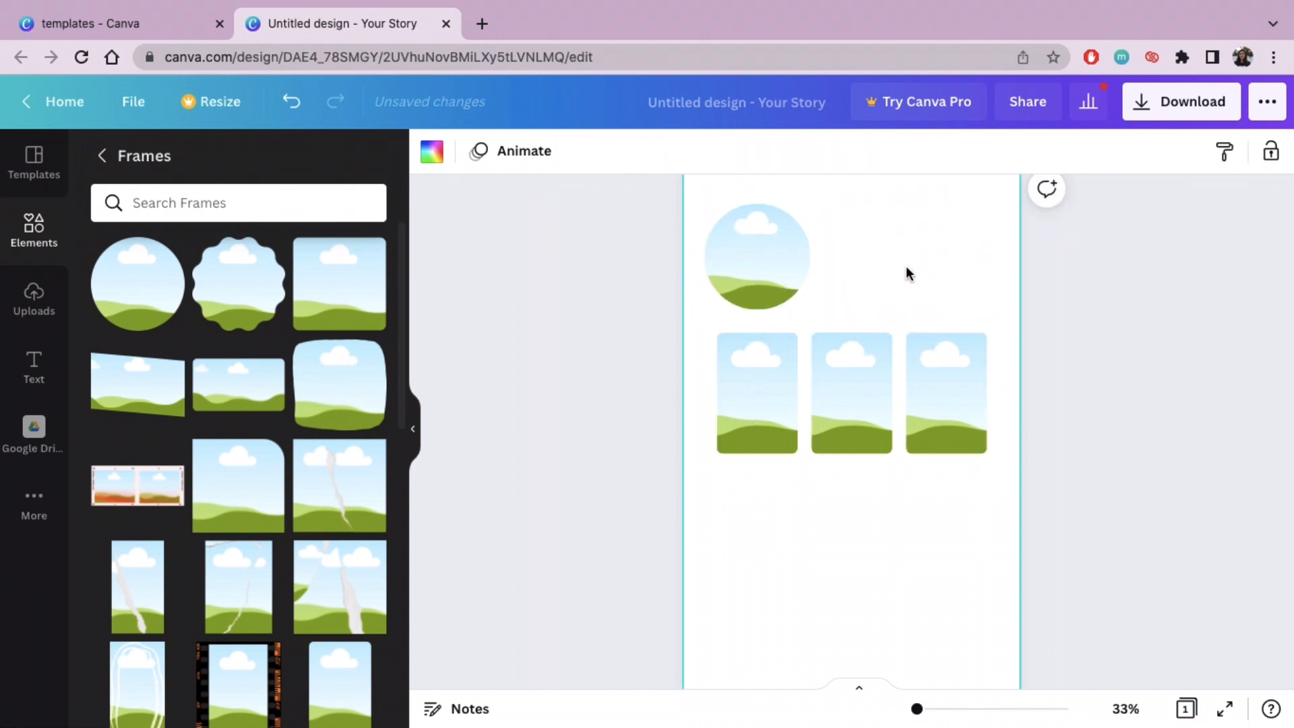
Step: Move the row of three photocard frames slightly down the page to leave more space below the circular frame
{"action": "scroll", "coordinate": [907, 371], "scroll_direction": "up", "scroll_amount": 2}
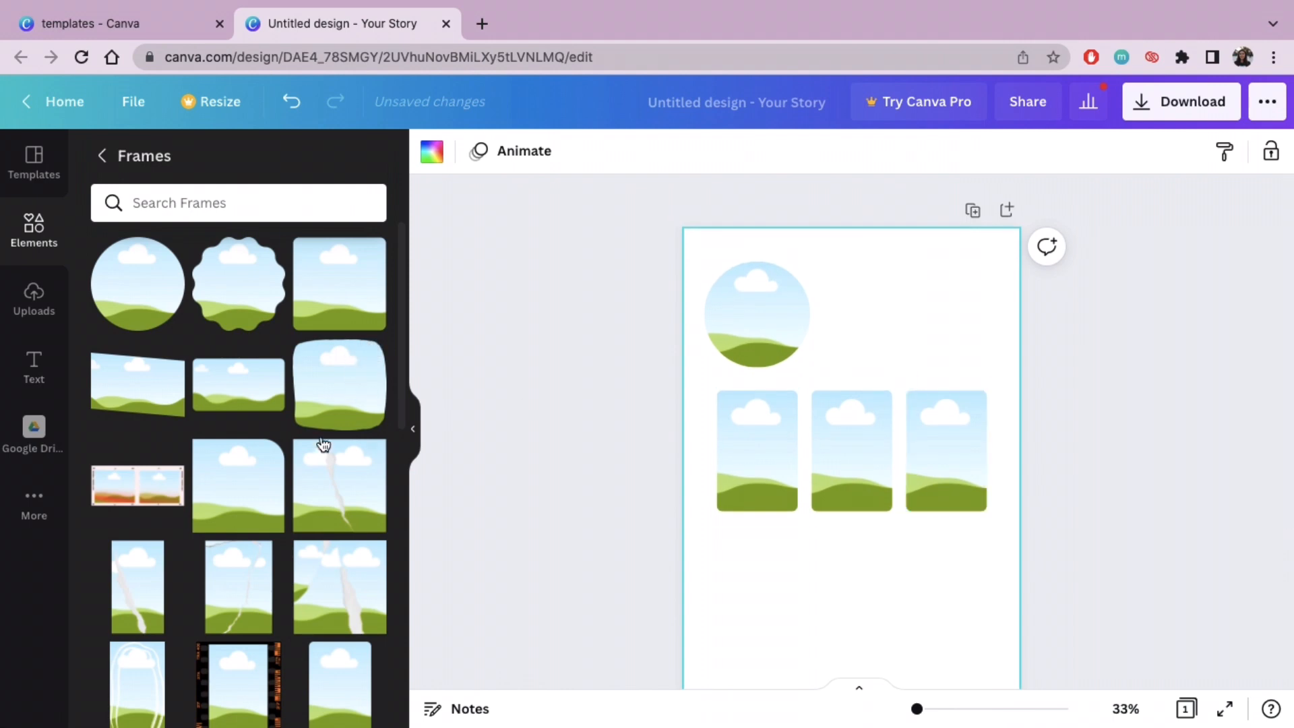
{"action": "left_click_drag", "start_coordinate": [1065, 388], "coordinate": [730, 462]}
{"action": "mouse_move", "coordinate": [858, 463]}
{"action": "left_mouse_down"}
{"action": "mouse_move", "coordinate": [858, 508]}
{"action": "mouse_move", "coordinate": [861, 487]}
{"action": "left_mouse_up"}
{"action": "left_click", "coordinate": [1069, 435]}
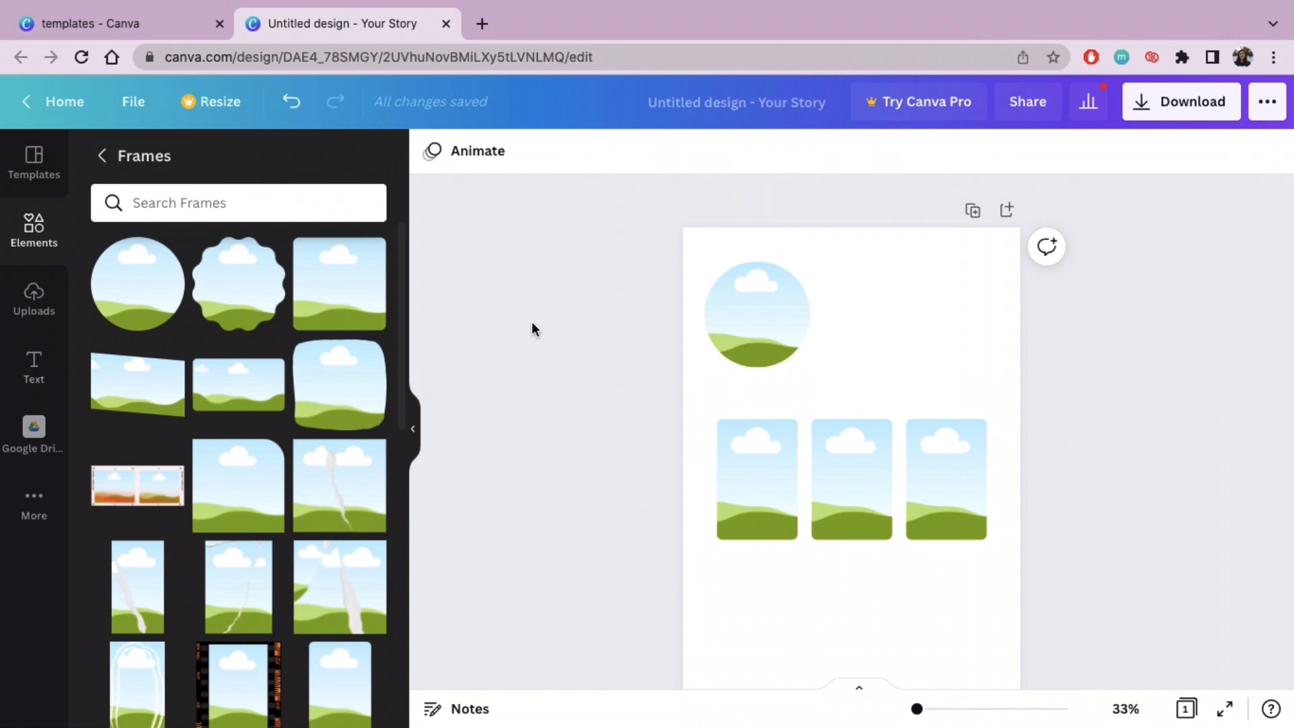
Step: Add a body text box, set its font to Montserrat Semi-Bold, and place it beside the circular frame
{"action": "left_click", "coordinate": [412, 430]}
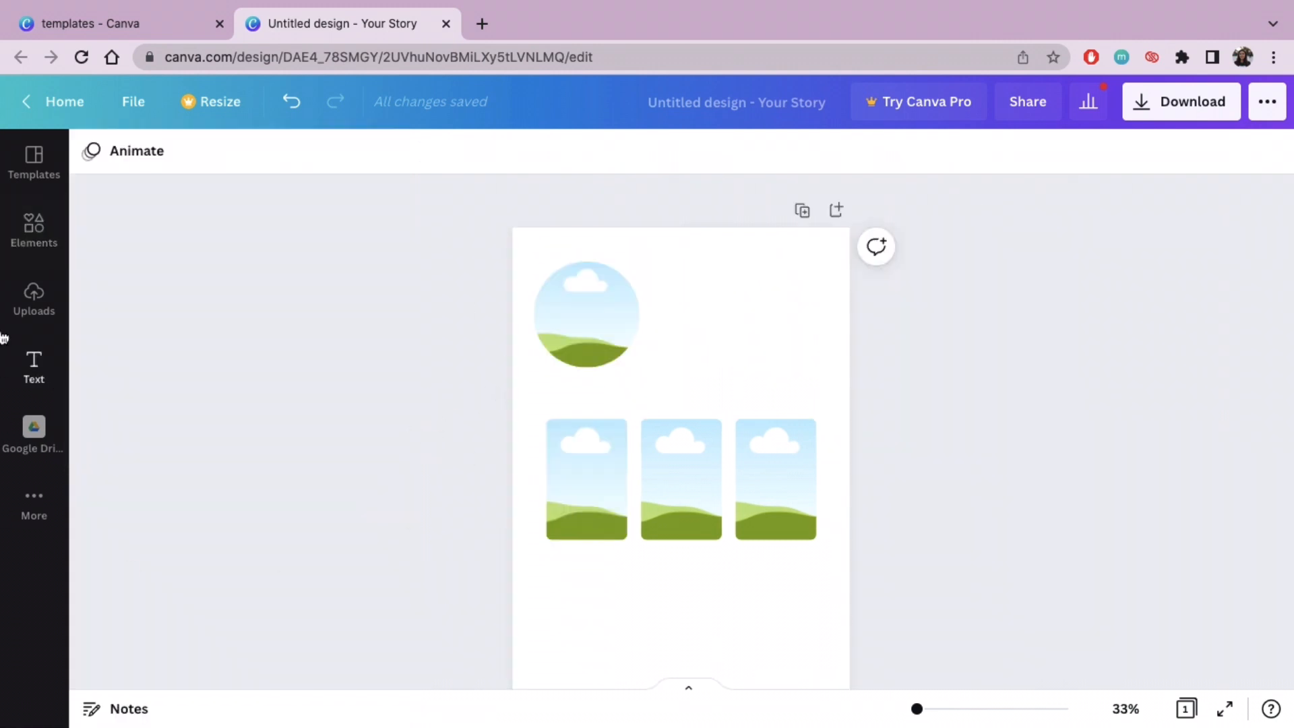
{"action": "left_click", "coordinate": [34, 364]}
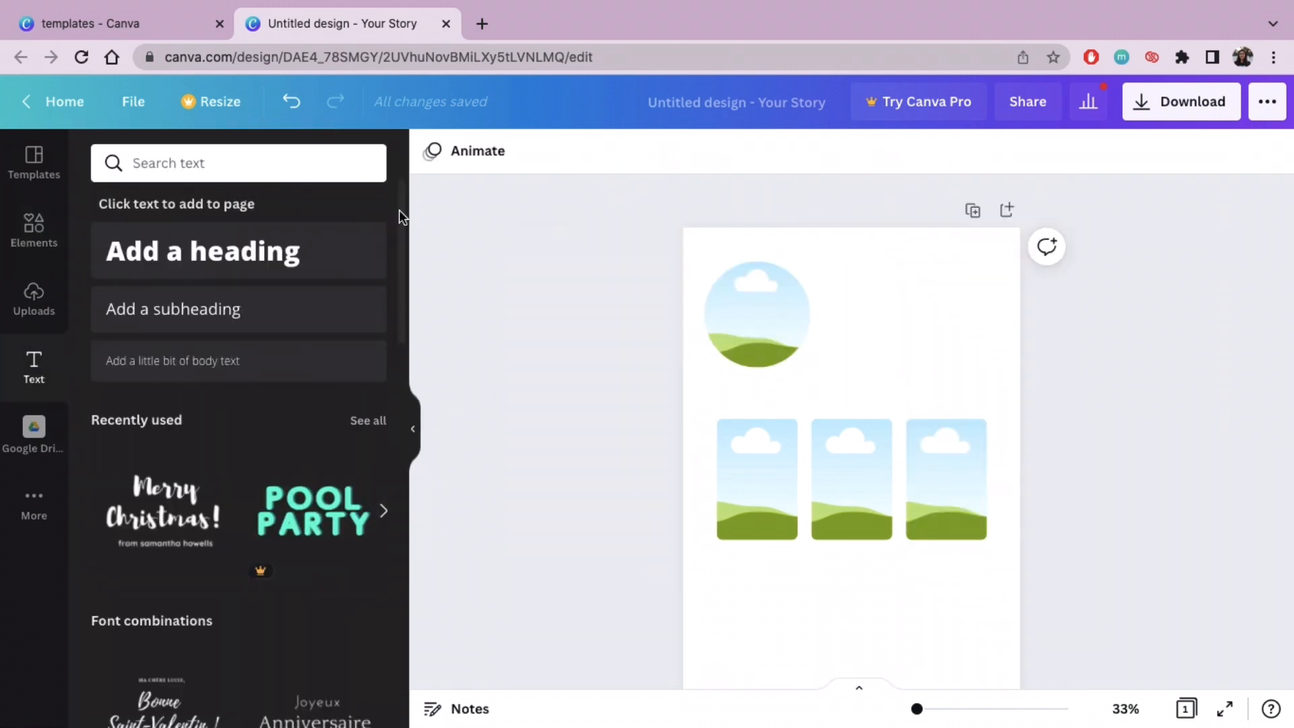
{"action": "left_click", "coordinate": [283, 378]}
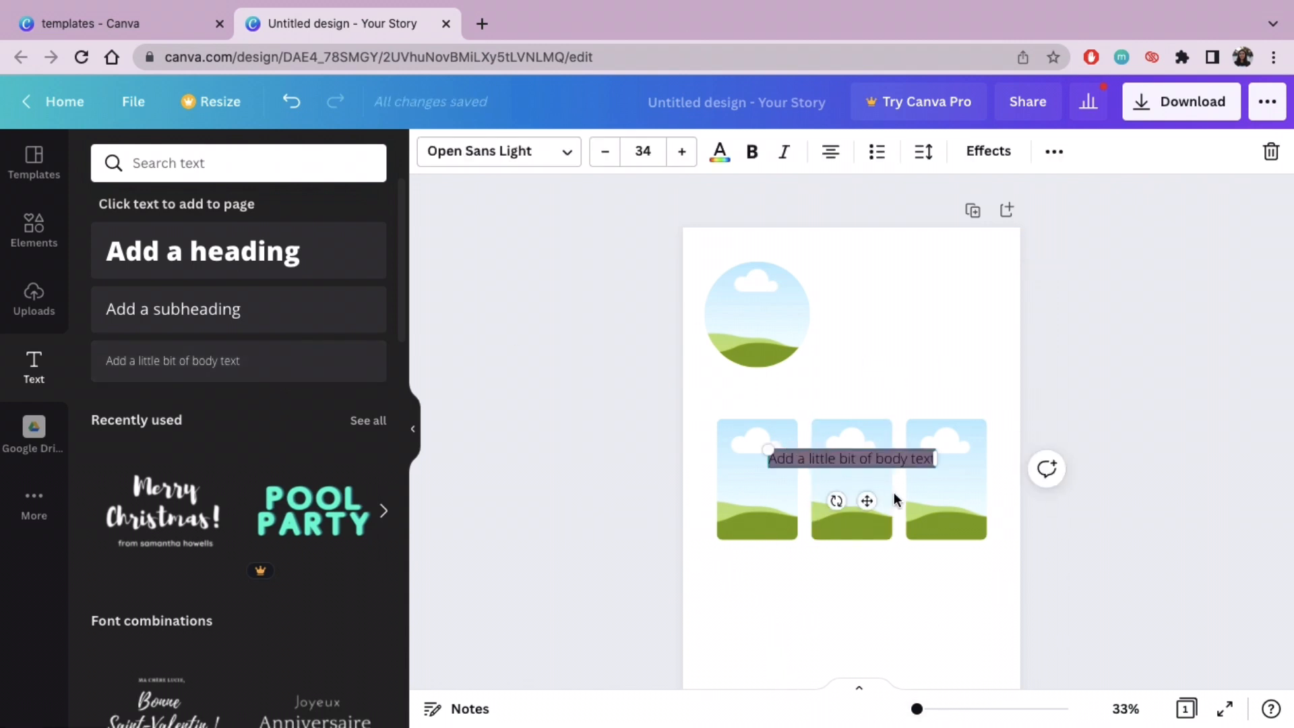
{"action": "left_click", "coordinate": [564, 153]}
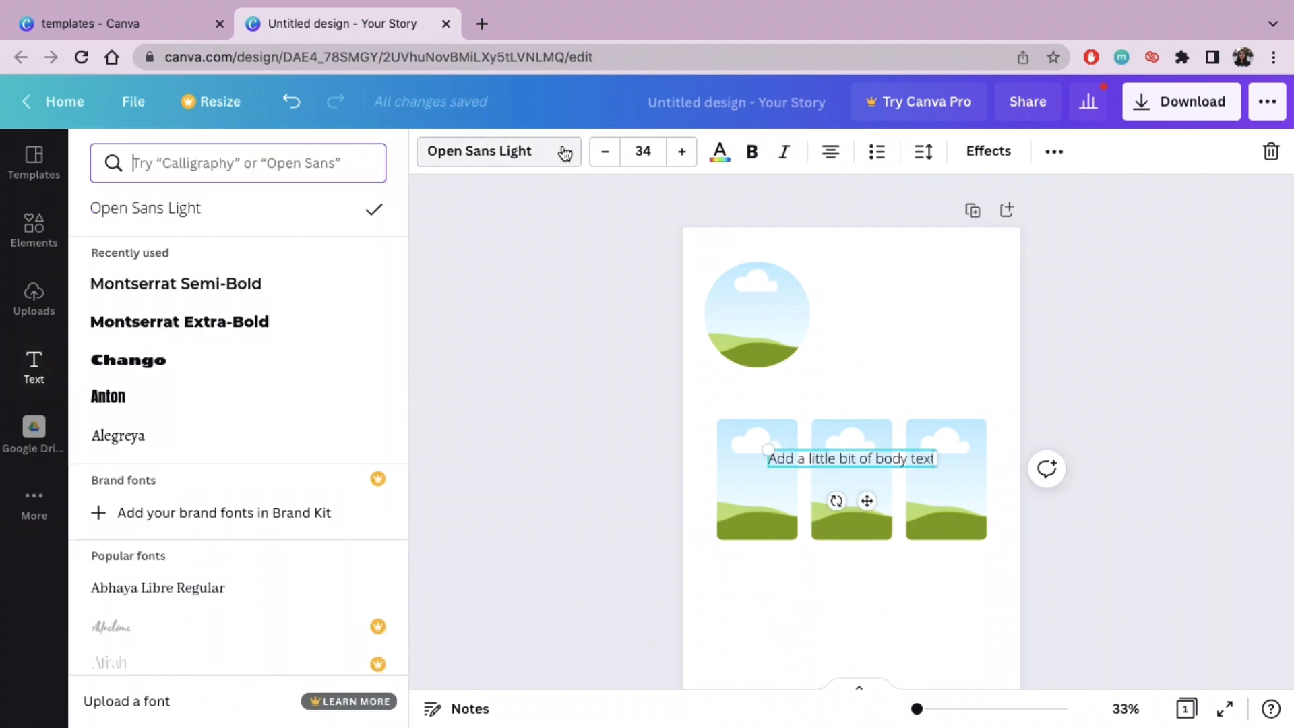
{"action": "left_click", "coordinate": [216, 294]}
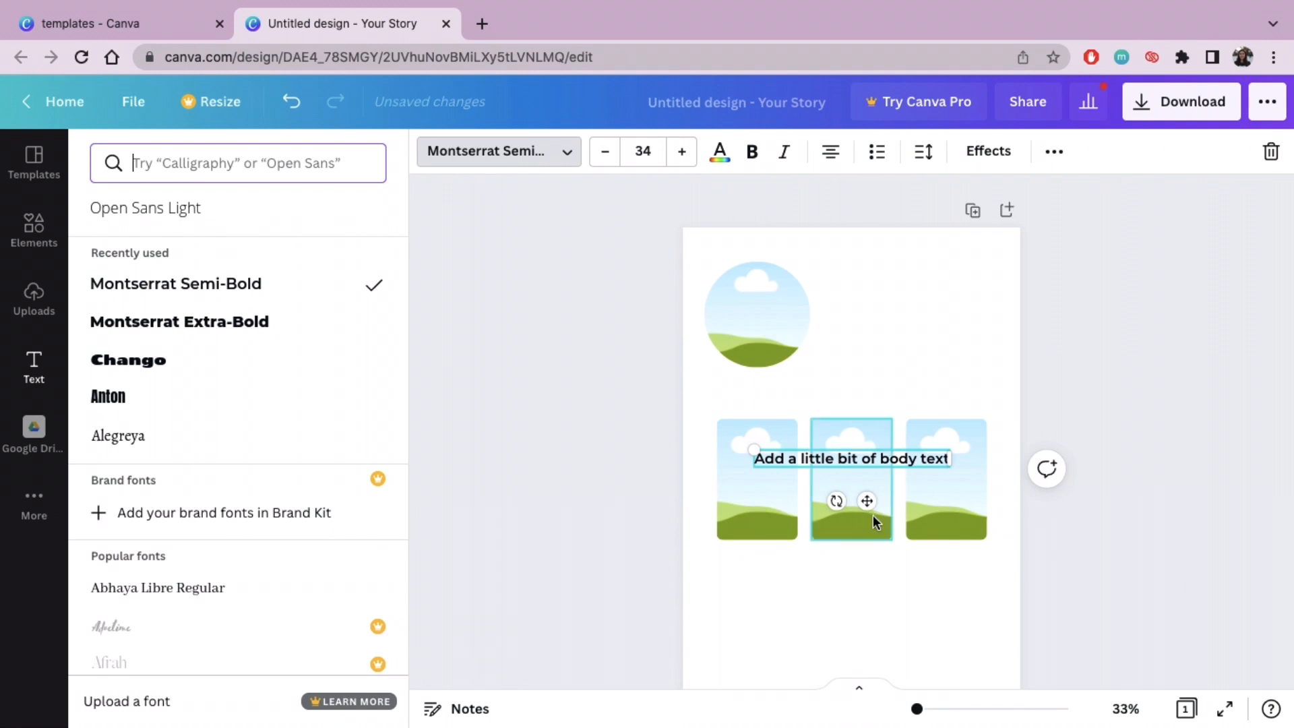
{"action": "left_click_drag", "start_coordinate": [869, 505], "coordinate": [938, 357]}
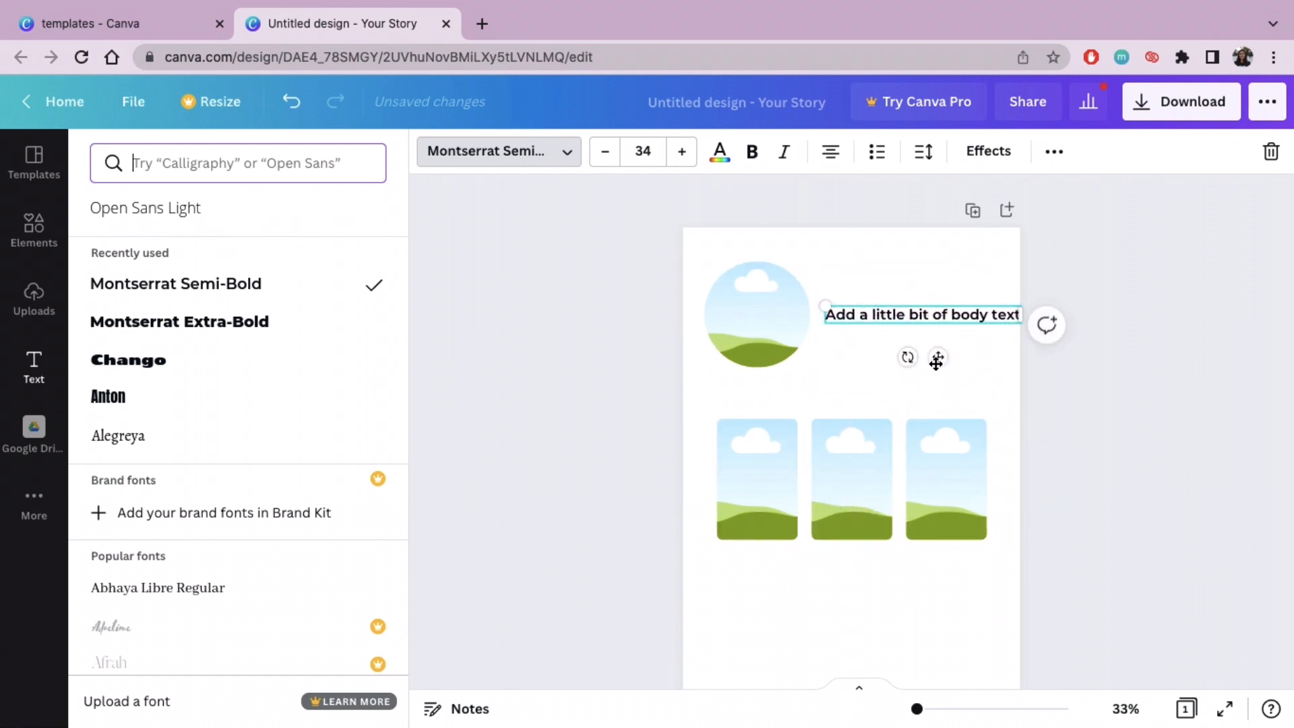
Step: Replace the placeholder beside the circular frame with the letter-spaced title "M I N G Y U A L B U M" and shift it slightly toward the frame
{"action": "double_click", "coordinate": [1004, 315]}
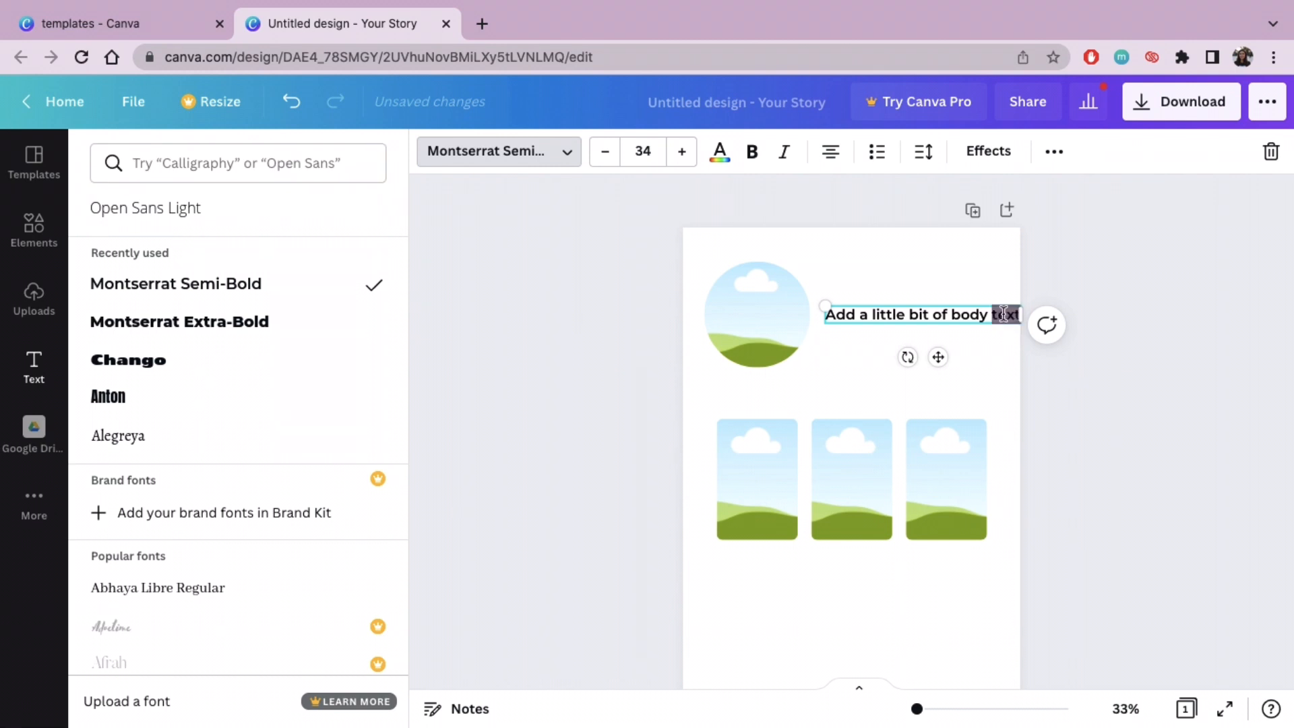
{"action": "key", "text": "BackSpace"}
{"action": "key", "text": "BackSpace"}
{"action": "key", "text": "BackSpace"}
{"action": "key", "text": "BackSpace"}
{"action": "key", "text": "BackSpace"}
{"action": "key", "text": "BackSpace"}
{"action": "key", "text": "BackSpace"}
{"action": "key", "text": "BackSpace"}
{"action": "key", "text": "BackSpace"}
{"action": "key", "text": "BackSpace"}
{"action": "key", "text": "BackSpace"}
{"action": "key", "text": "BackSpace"}
{"action": "key", "text": "BackSpace"}
{"action": "key", "text": "BackSpace"}
{"action": "key", "text": "BackSpace"}
{"action": "key", "text": "BackSpace"}
{"action": "key", "text": "BackSpace"}
{"action": "key", "text": "BackSpace"}
{"action": "key", "text": "BackSpace"}
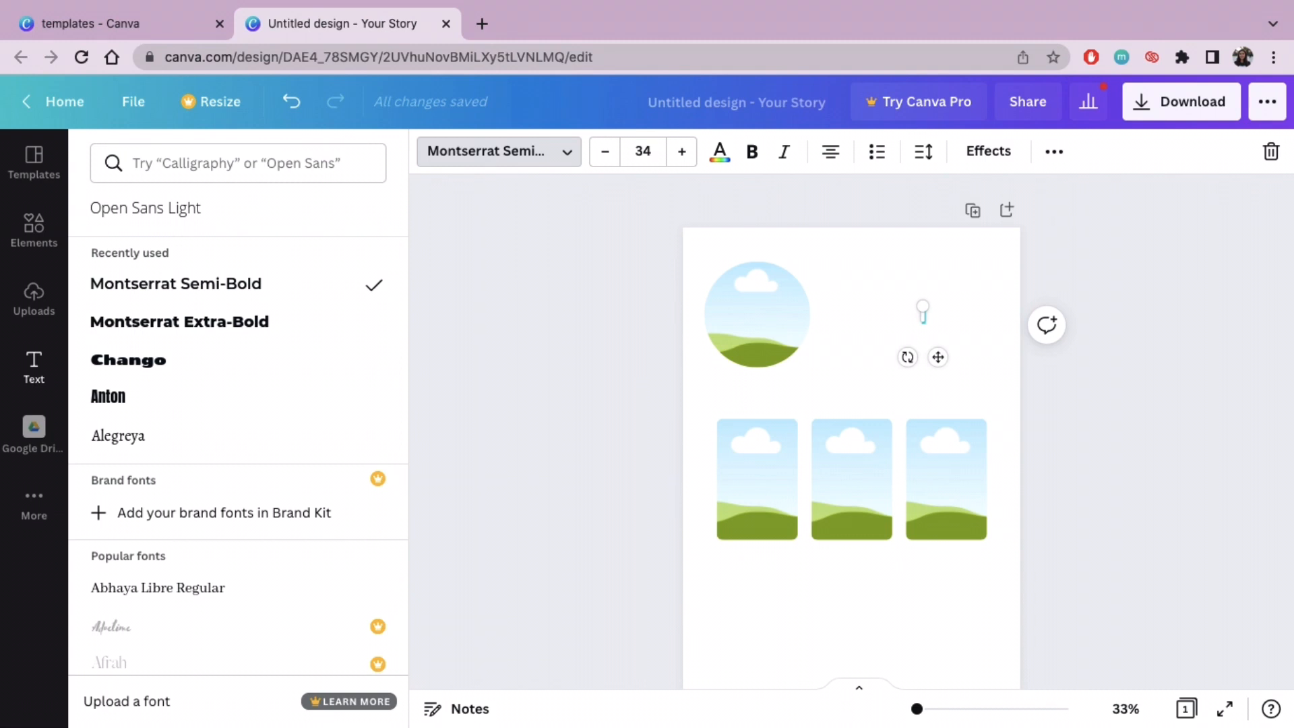
{"action": "type", "text": "MIN"}
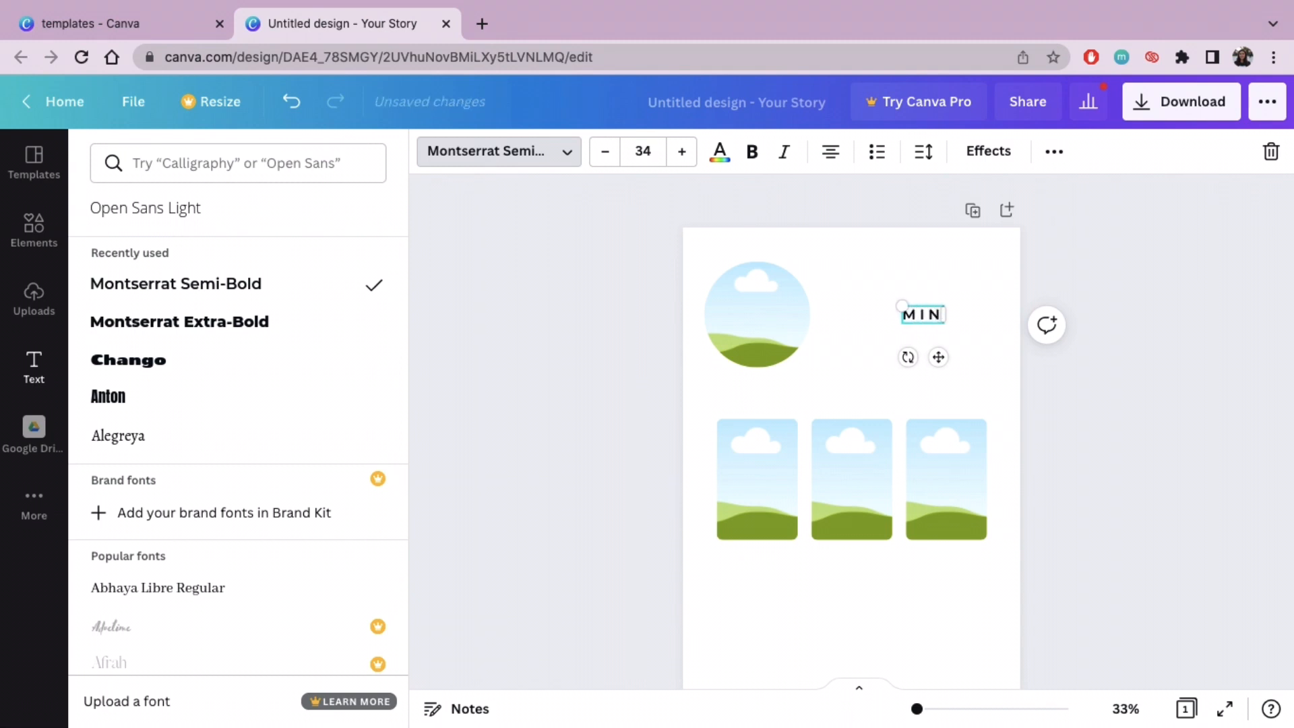
{"action": "type", "text": "GYU"}
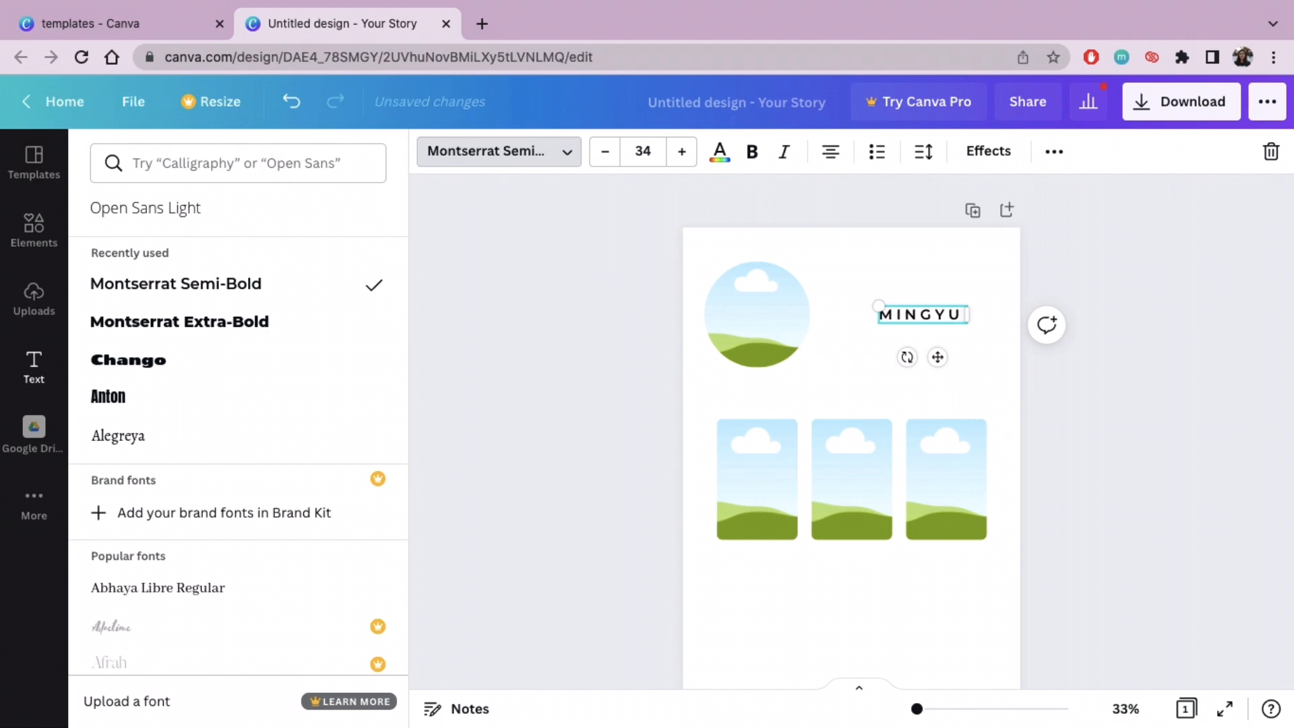
{"action": "type", "text": " AL"}
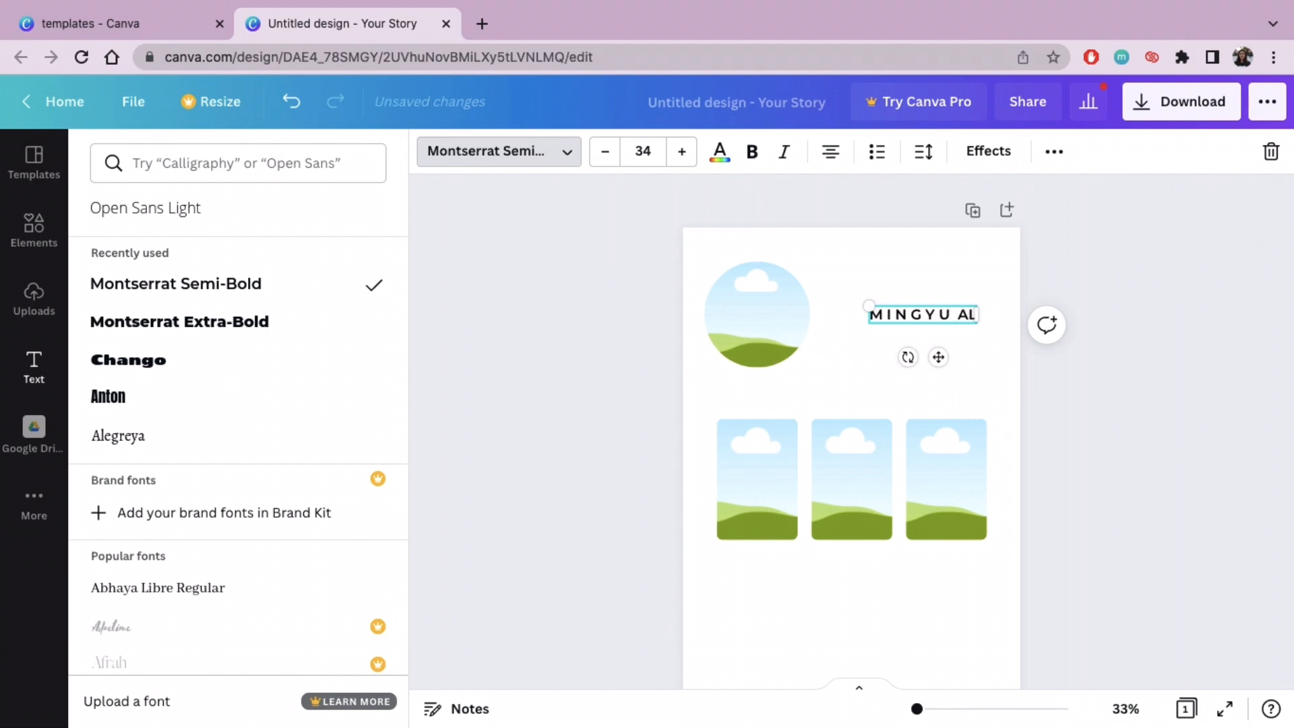
{"action": "key", "text": "BackSpace"}
{"action": "type", "text": "LBUM"}
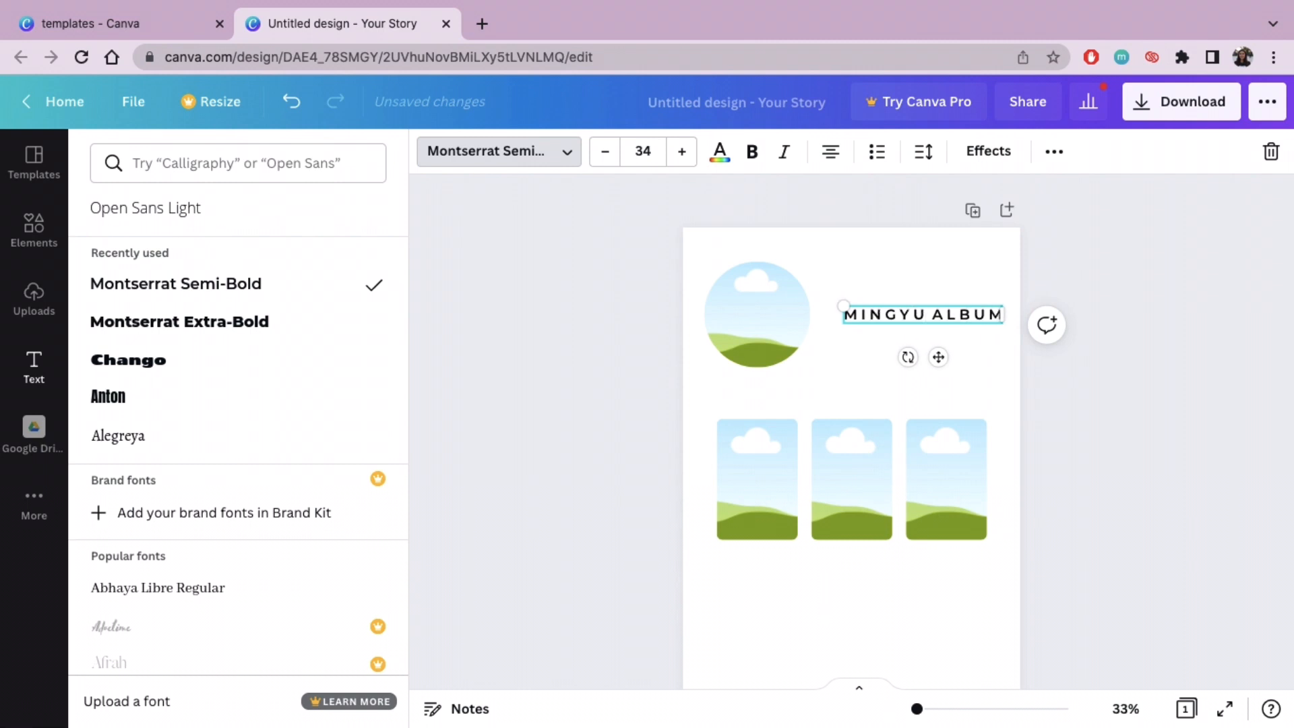
{"action": "left_click_drag", "start_coordinate": [936, 361], "coordinate": [930, 362]}
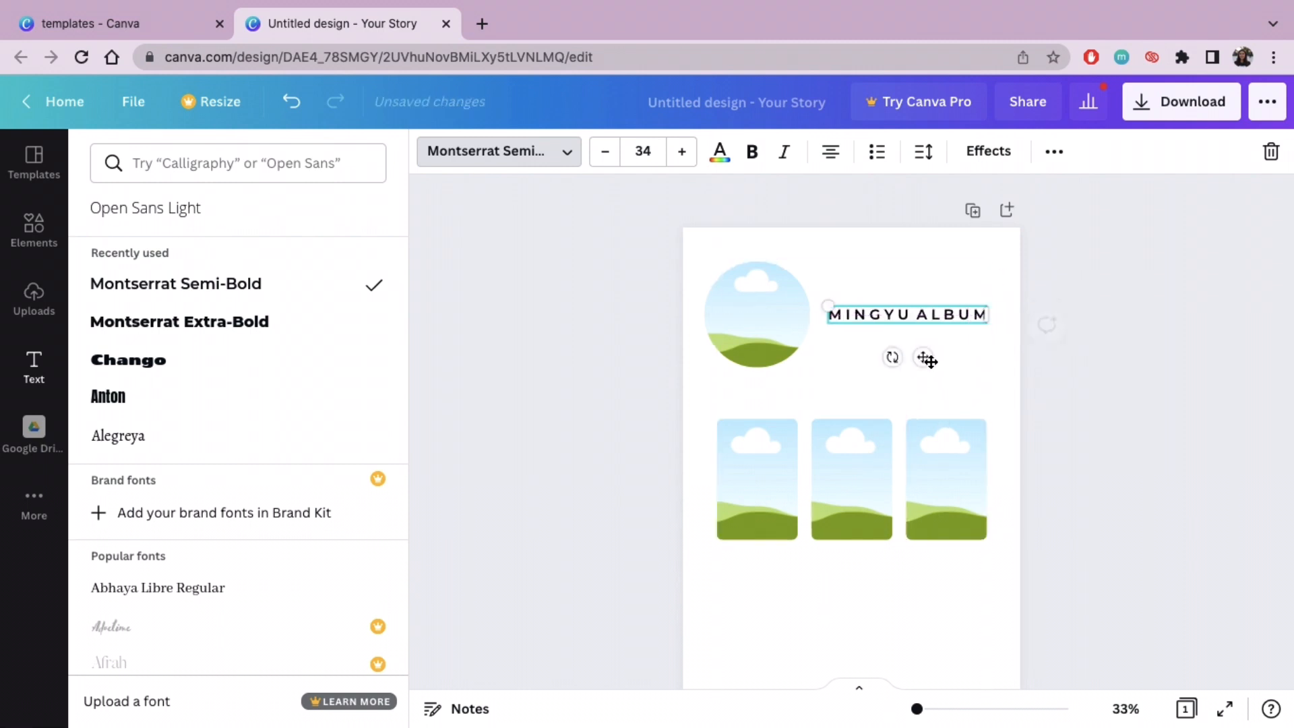
{"action": "left_click", "coordinate": [1219, 323]}
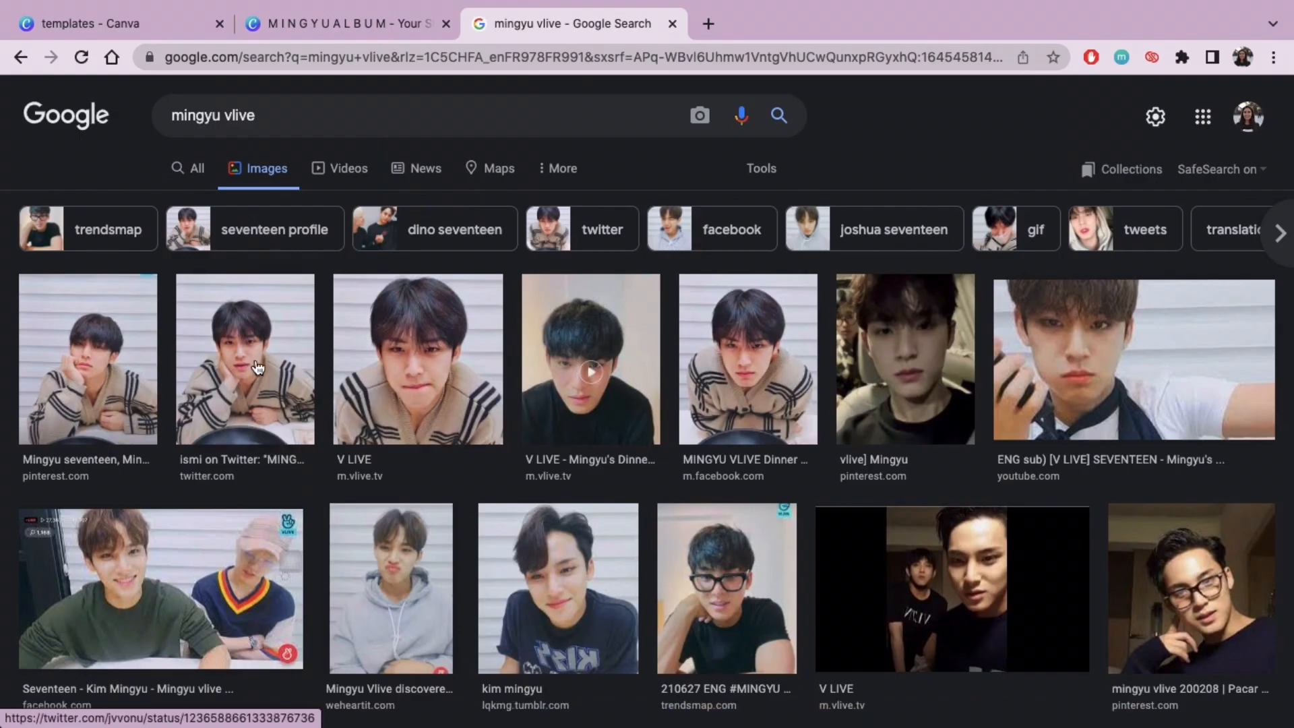
Step: Open the V LIVE portrait in the Google image results for "mingyu vlive" and copy the enlarged image
{"action": "left_click", "coordinate": [401, 346]}
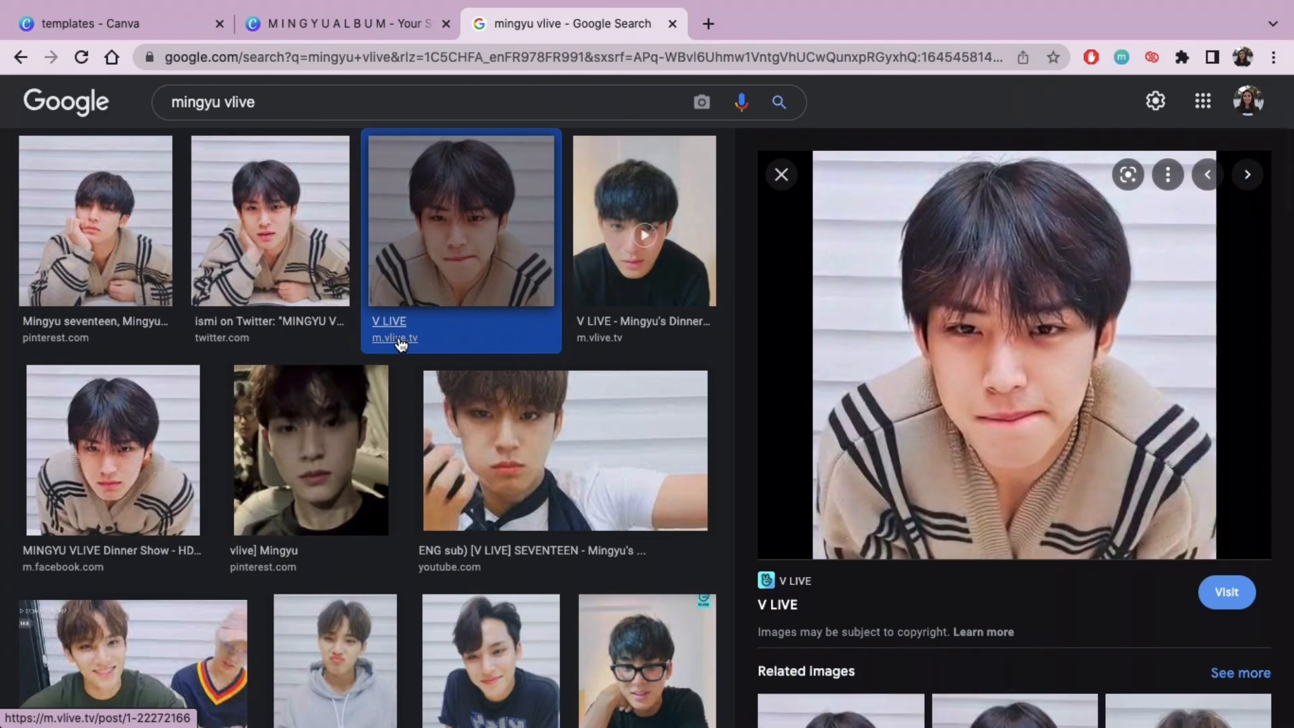
{"action": "right_click", "coordinate": [1046, 310]}
{"action": "left_click", "coordinate": [919, 516]}
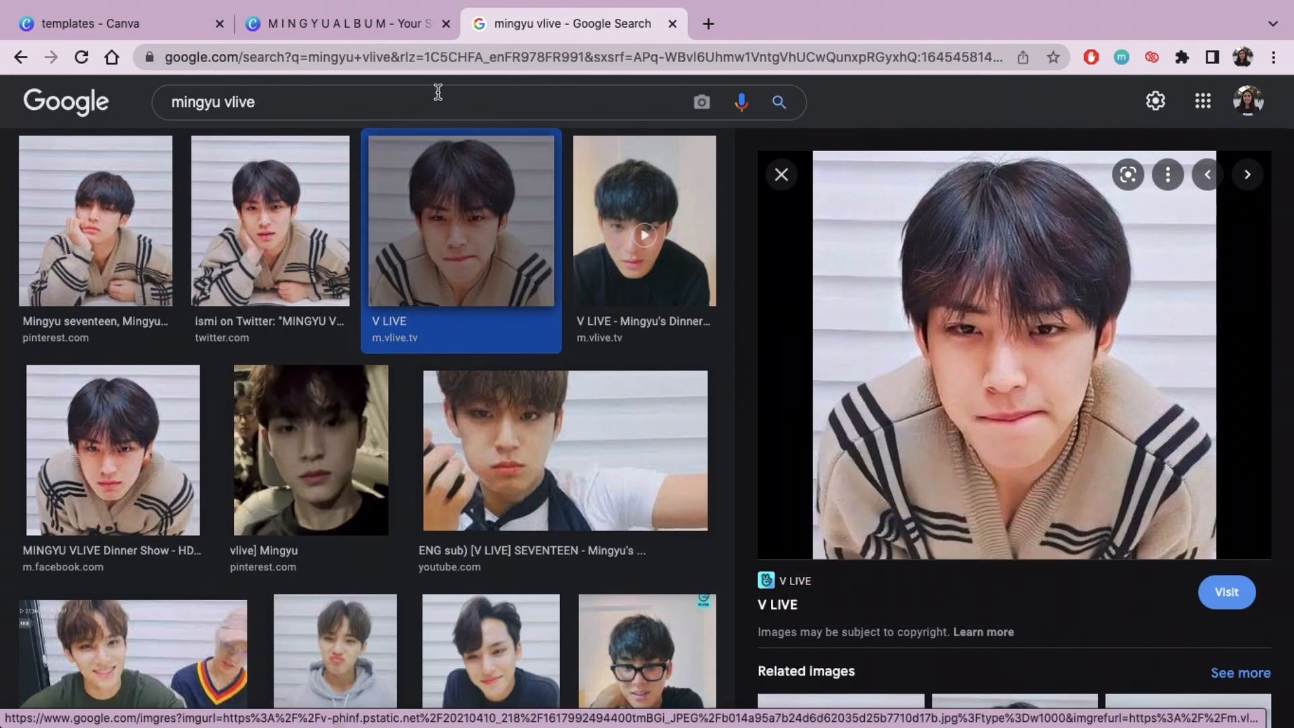
Step: Return to the Canva design, paste the copied portrait and place it inside the circular frame
{"action": "left_click", "coordinate": [374, 15]}
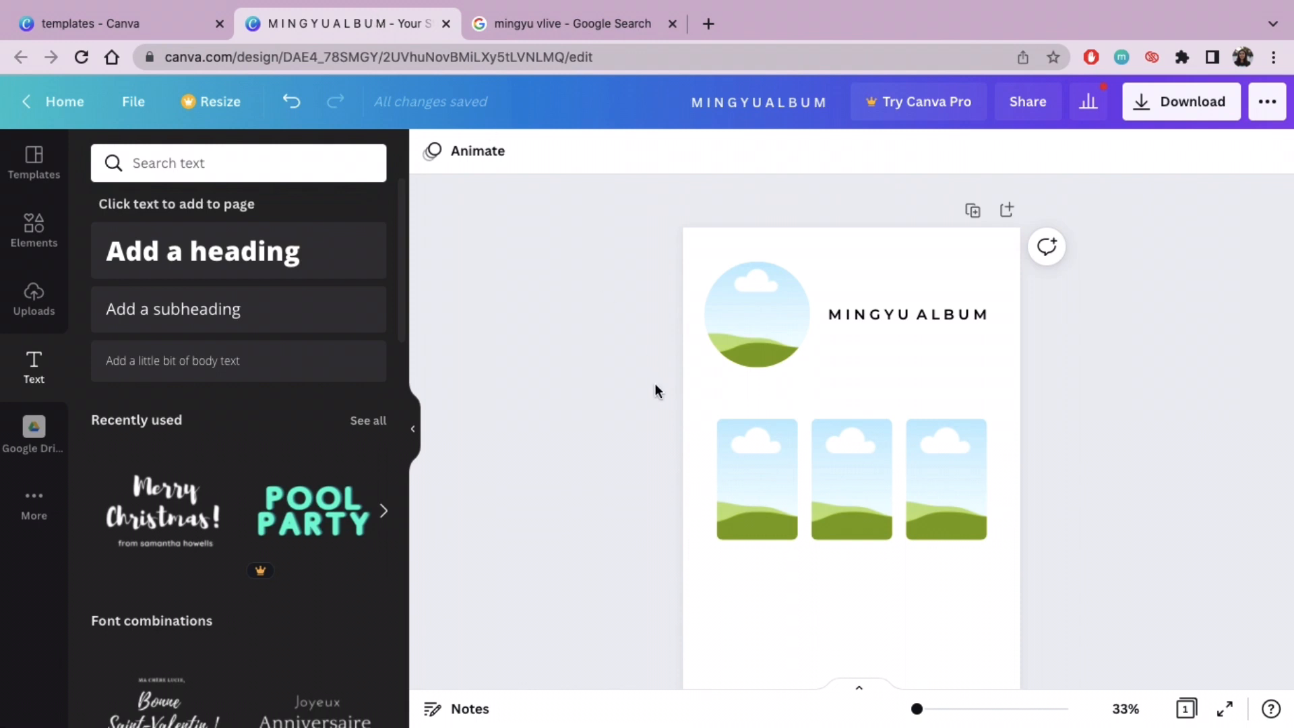
{"action": "key", "text": "super+v"}
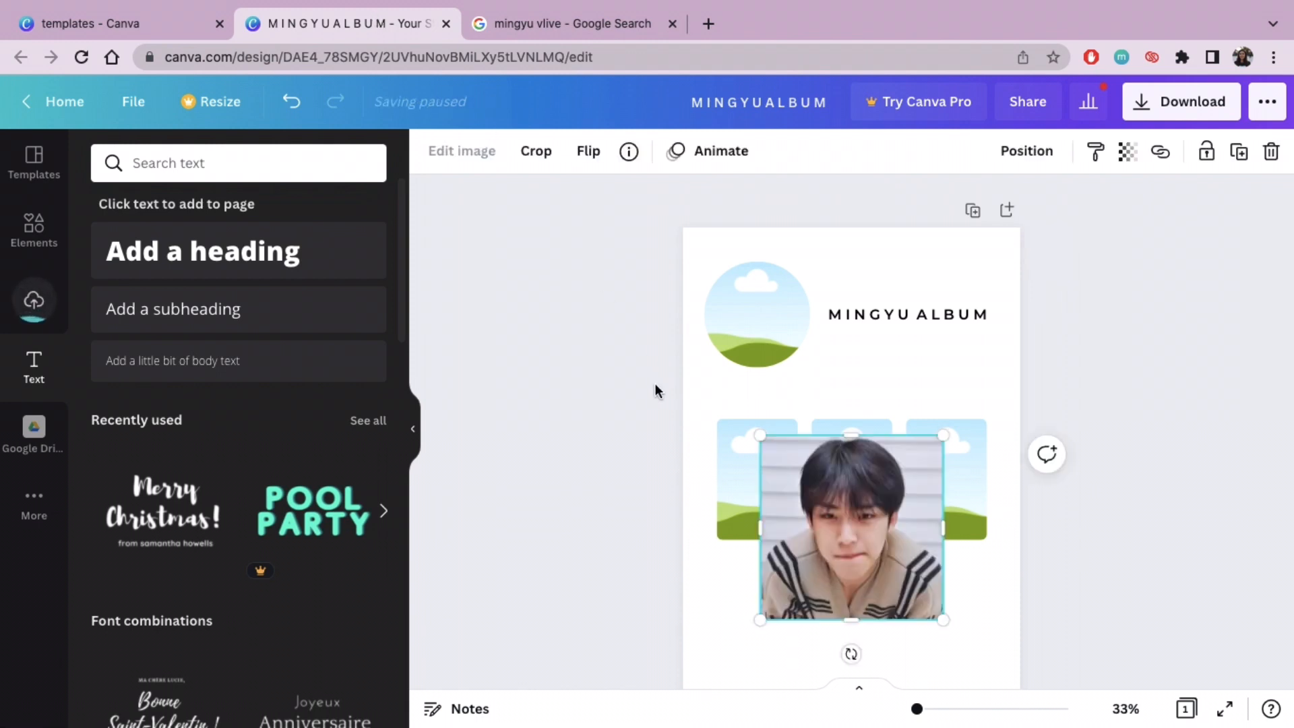
{"action": "left_click_drag", "start_coordinate": [822, 505], "coordinate": [738, 336]}
{"action": "left_click", "coordinate": [751, 307]}
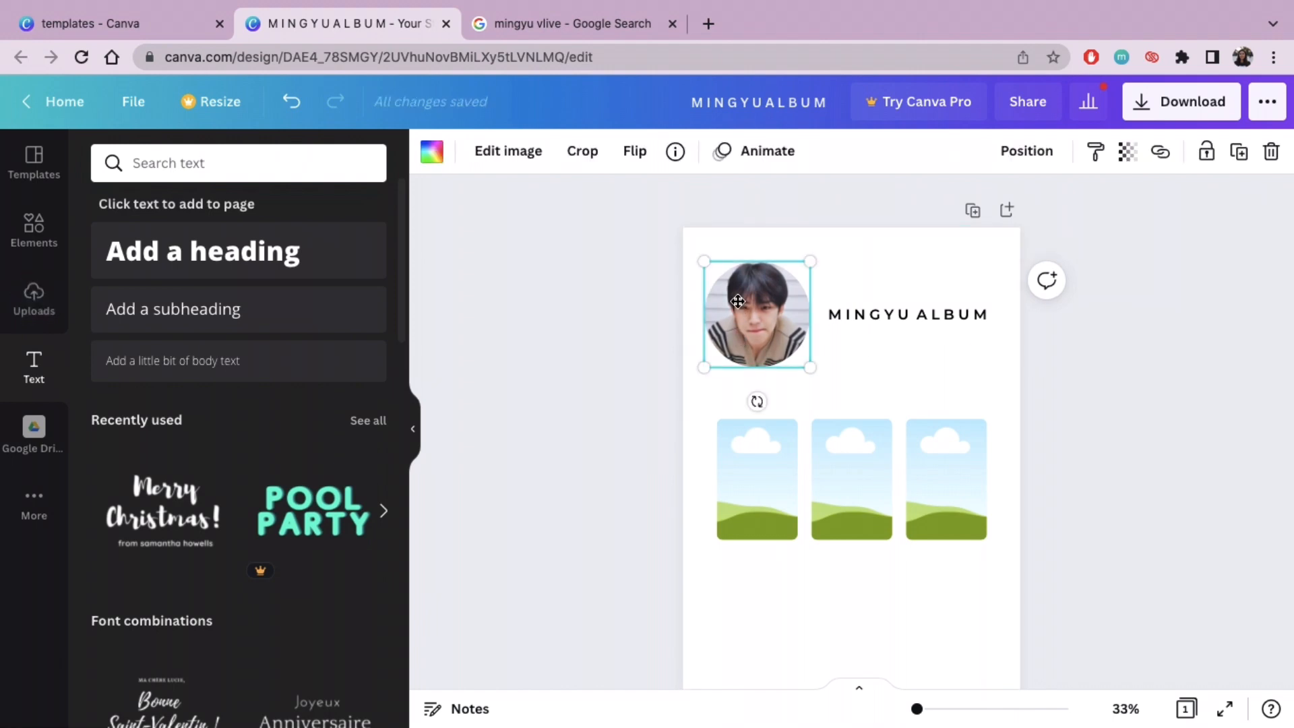
Step: Reposition the portrait slightly lower inside the circular frame and apply the crop
{"action": "double_click", "coordinate": [743, 301]}
{"action": "left_click_drag", "start_coordinate": [745, 309], "coordinate": [747, 341]}
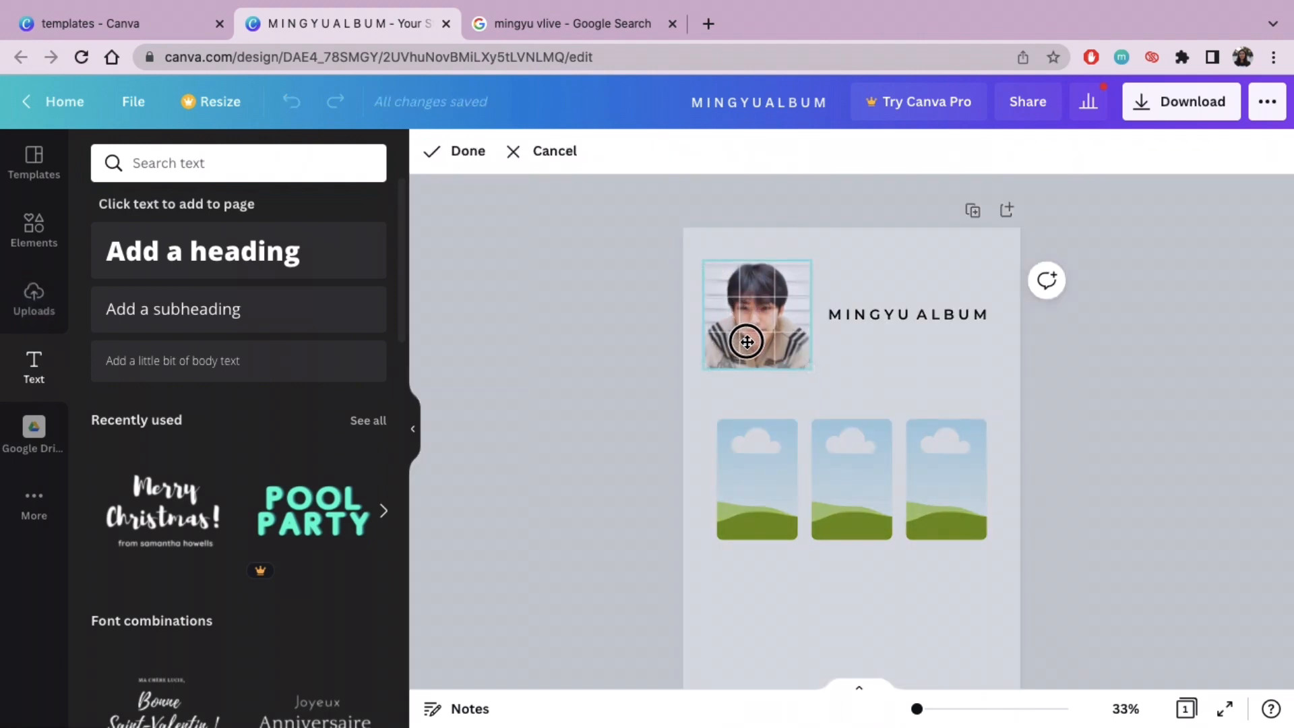
{"action": "left_click", "coordinate": [459, 148]}
{"action": "left_click", "coordinate": [547, 301]}
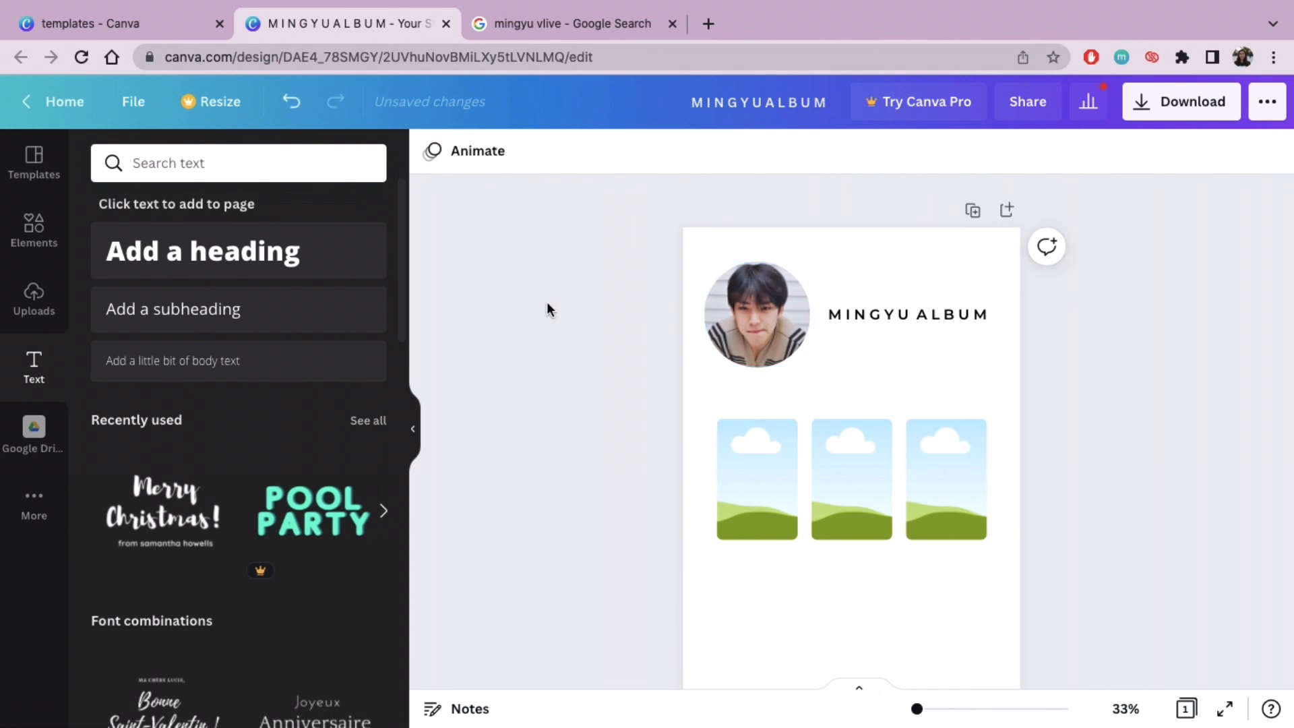
Step: Open the uploaded images and look through the available sources for importing media
{"action": "left_click", "coordinate": [6, 314]}
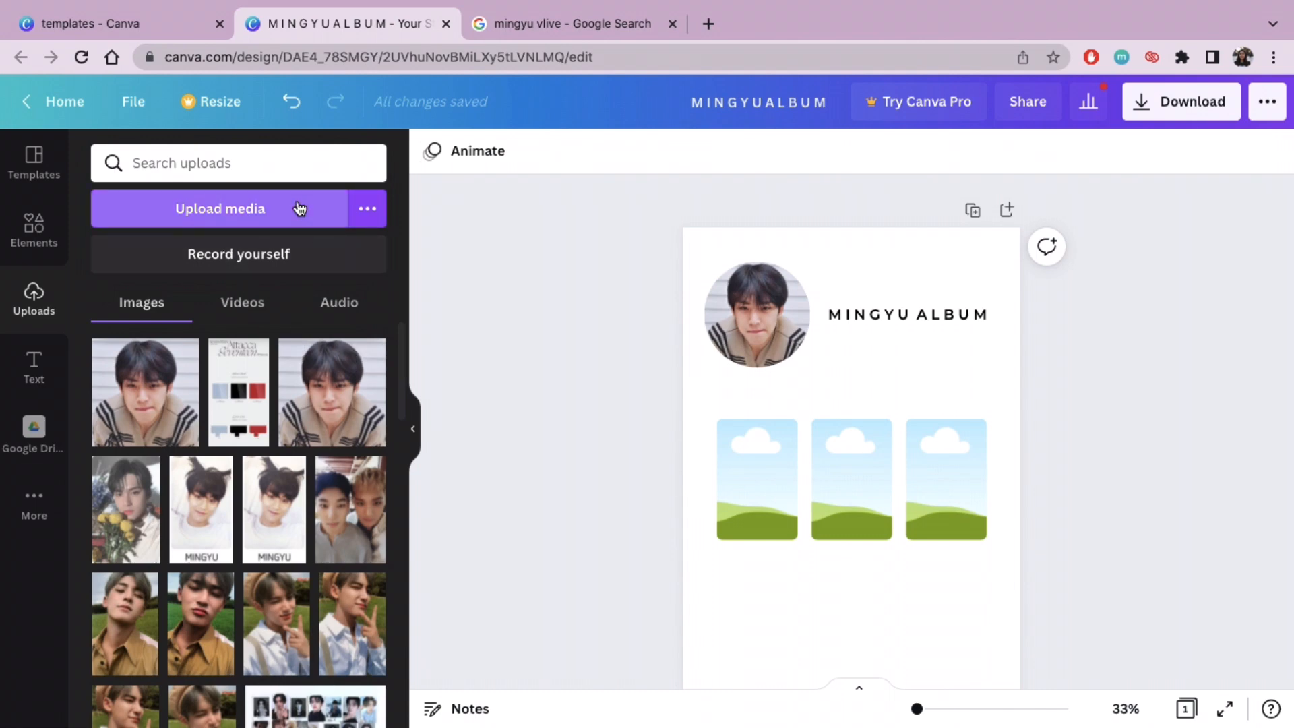
{"action": "left_click", "coordinate": [367, 208]}
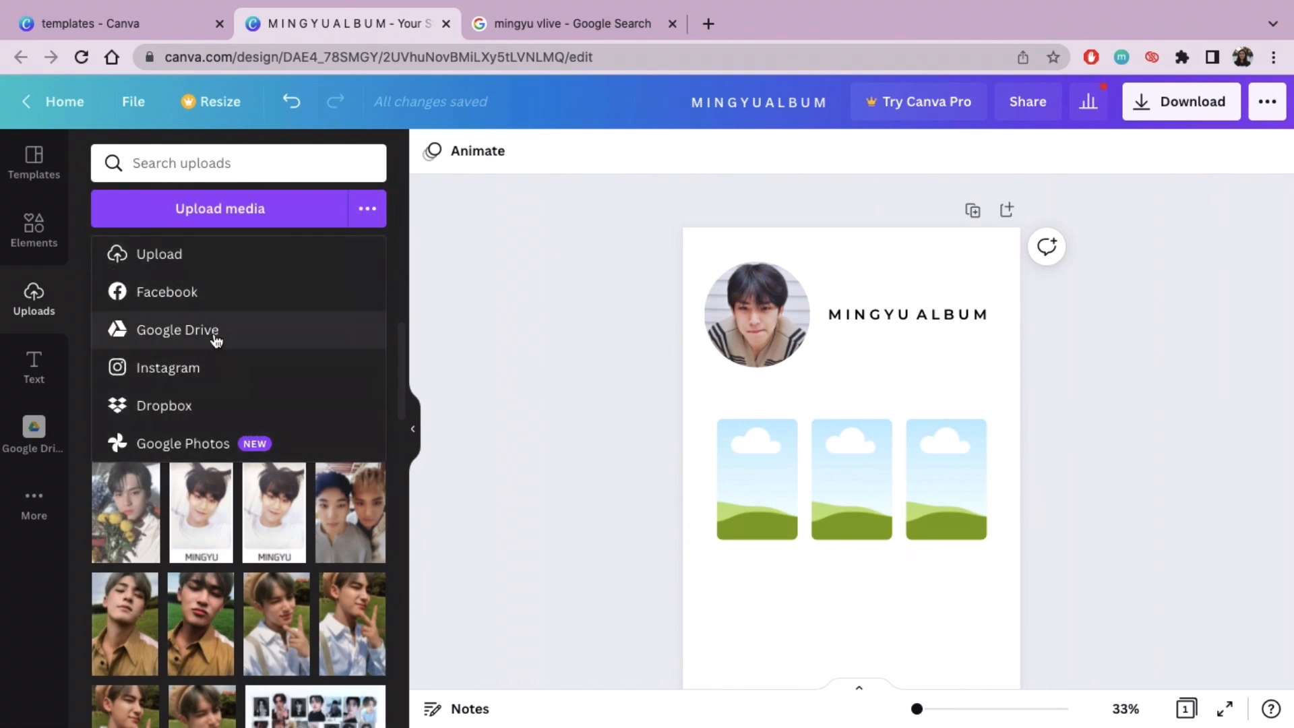
{"action": "left_click", "coordinate": [549, 321]}
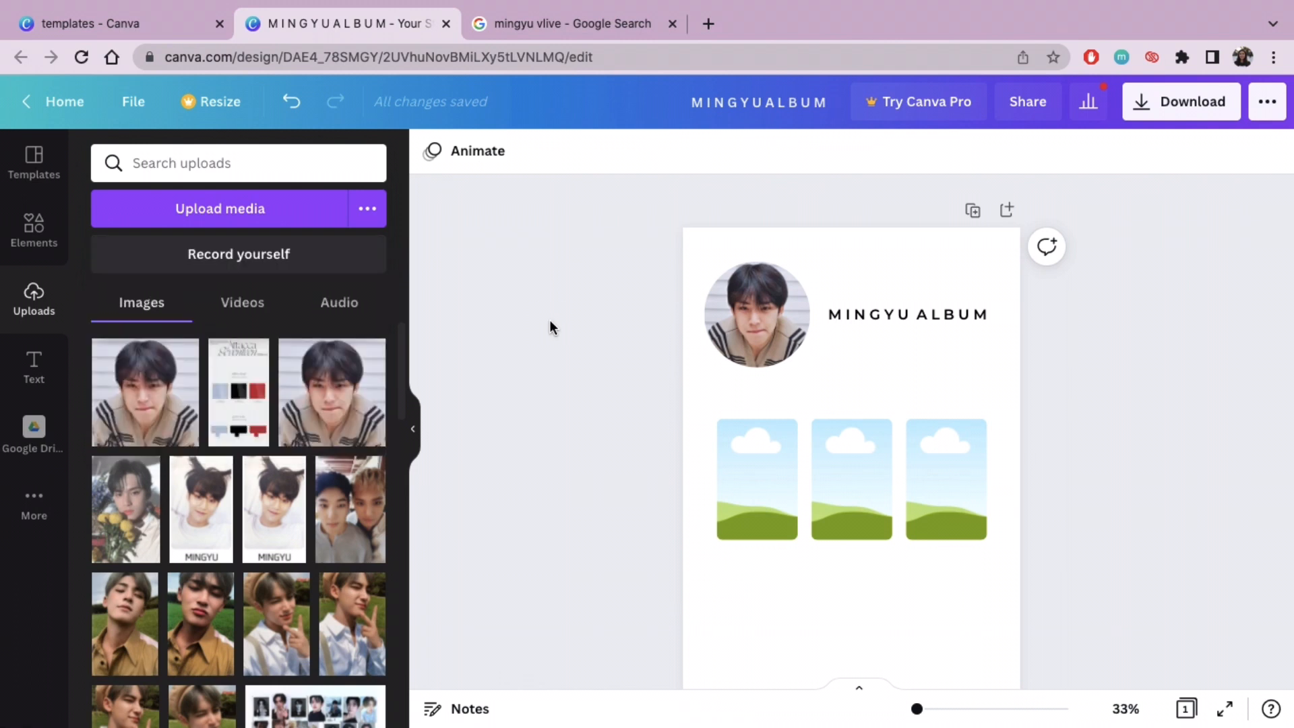
Step: Add the uploaded two-person selfie, the MINGYU card and the portrait with yellow flowers to the page
{"action": "left_click", "coordinate": [372, 516]}
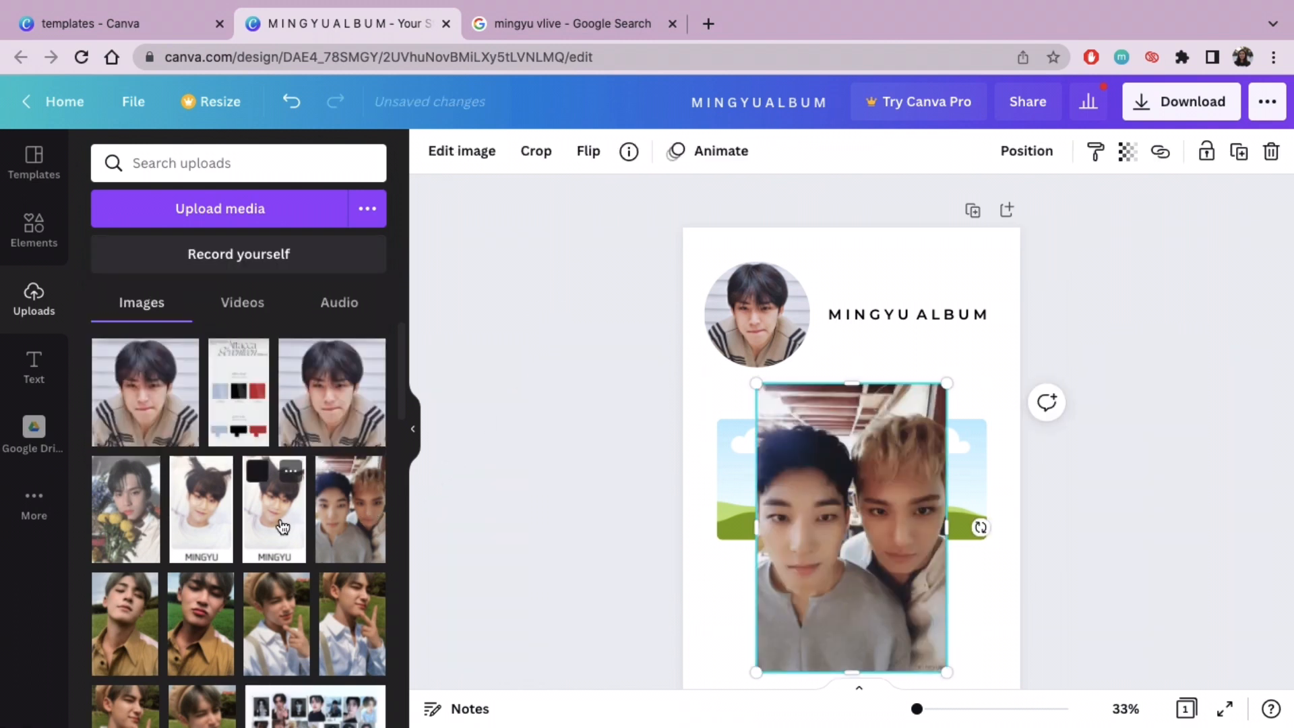
{"action": "left_click", "coordinate": [182, 537]}
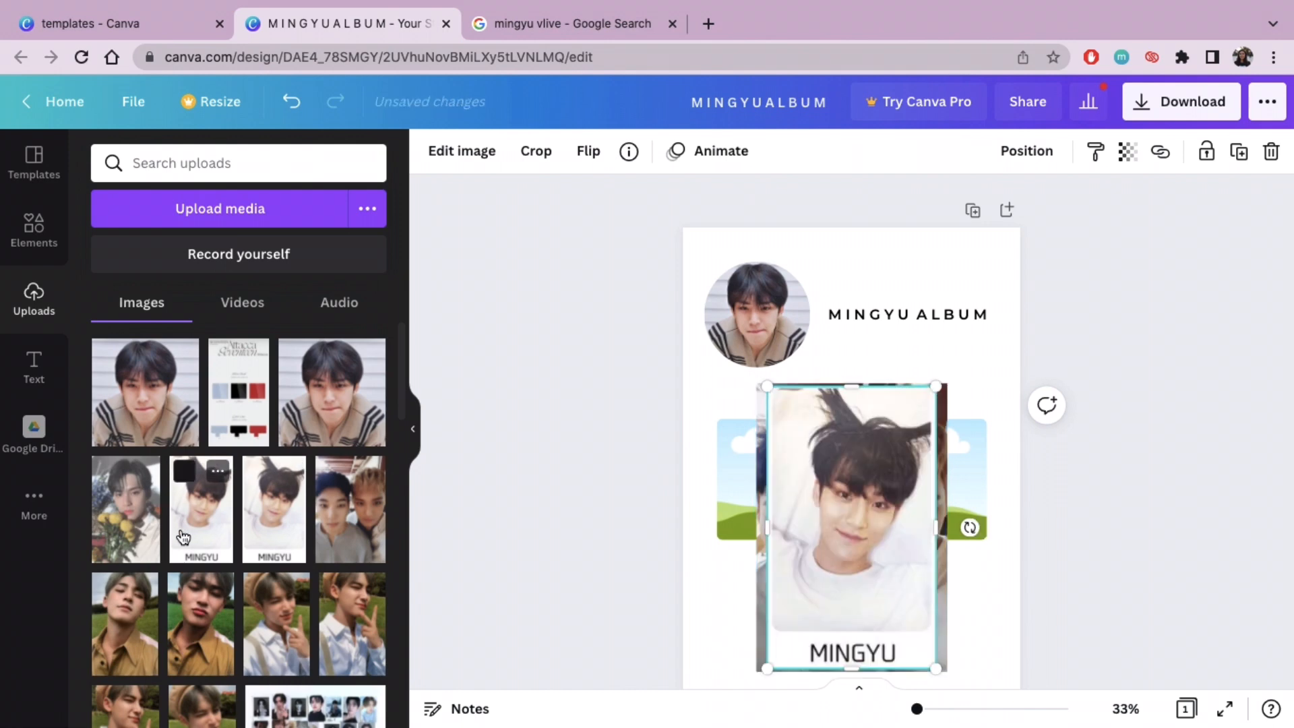
{"action": "left_click", "coordinate": [136, 537]}
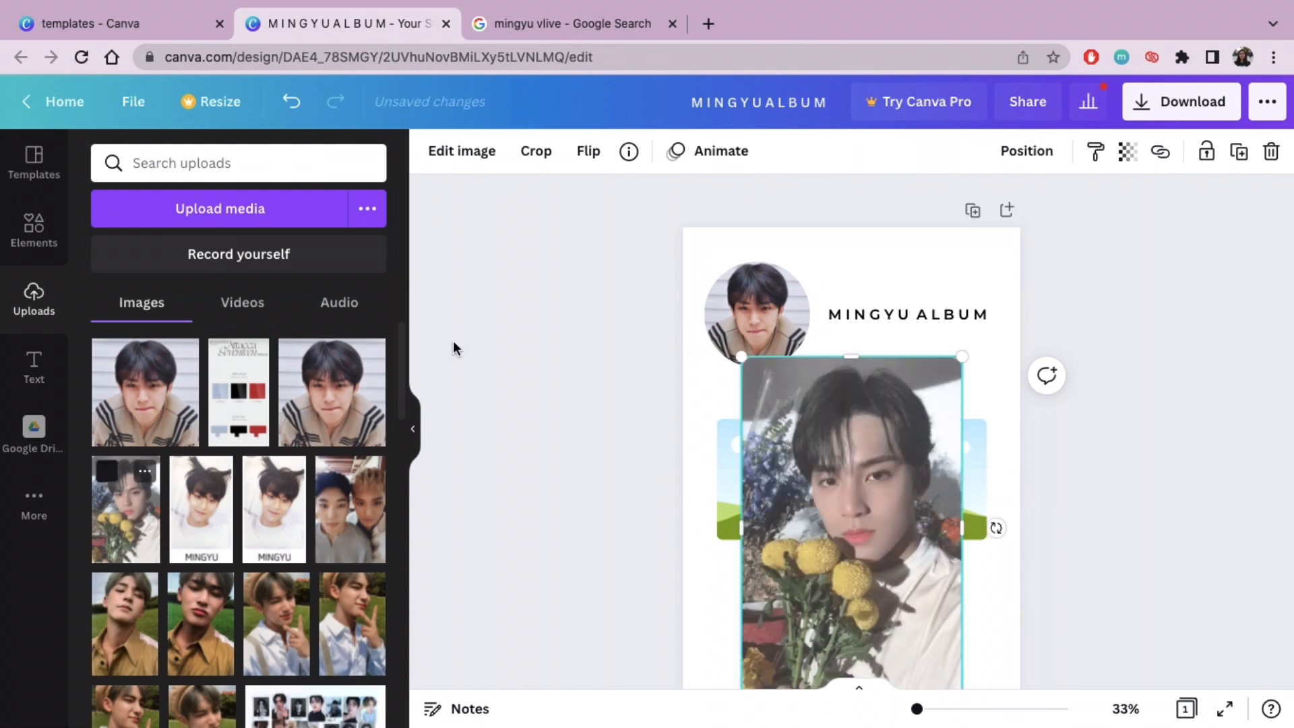
Step: Fill the photocard frames with the selfie on the left, the MINGYU card in the middle and the flower portrait on the right
{"action": "left_click", "coordinate": [412, 431]}
{"action": "scroll", "coordinate": [1053, 485], "scroll_direction": "down", "scroll_amount": 2}
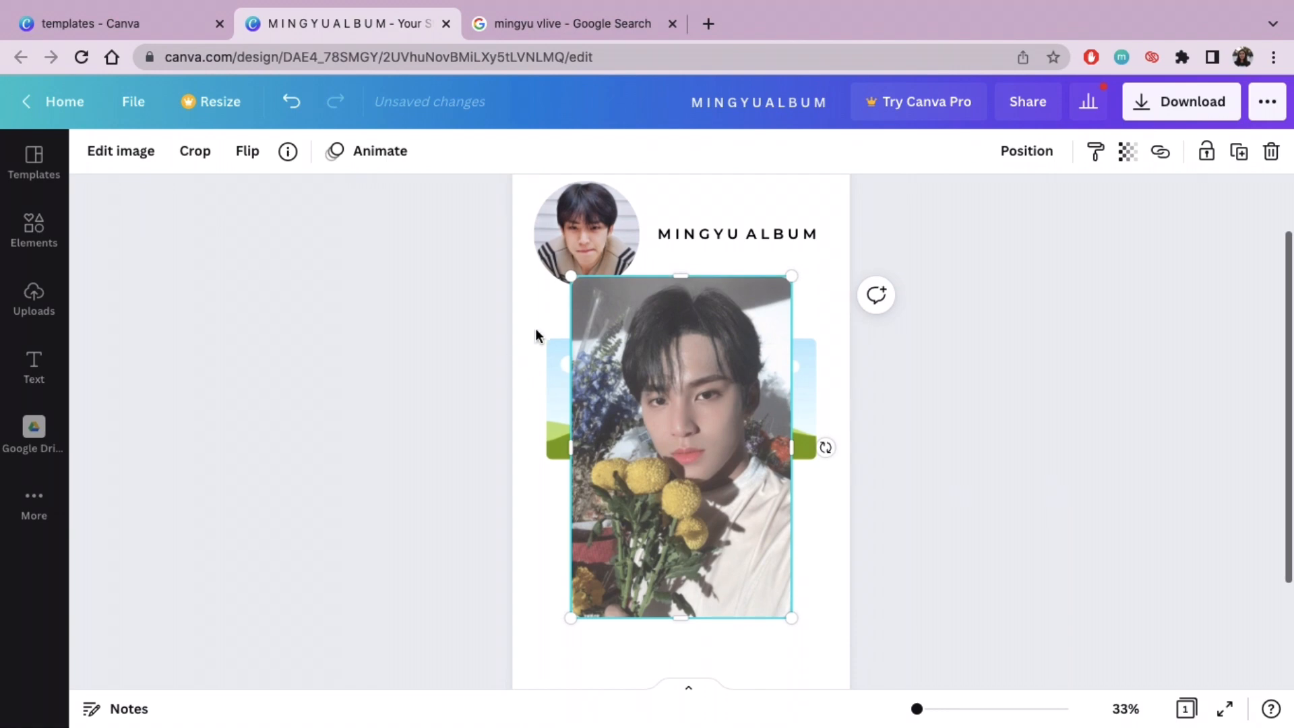
{"action": "left_click_drag", "start_coordinate": [673, 461], "coordinate": [829, 572]}
{"action": "left_click", "coordinate": [670, 510]}
{"action": "left_click_drag", "start_coordinate": [669, 510], "coordinate": [576, 404]}
{"action": "left_click", "coordinate": [833, 509]}
{"action": "left_click_drag", "start_coordinate": [832, 509], "coordinate": [674, 418]}
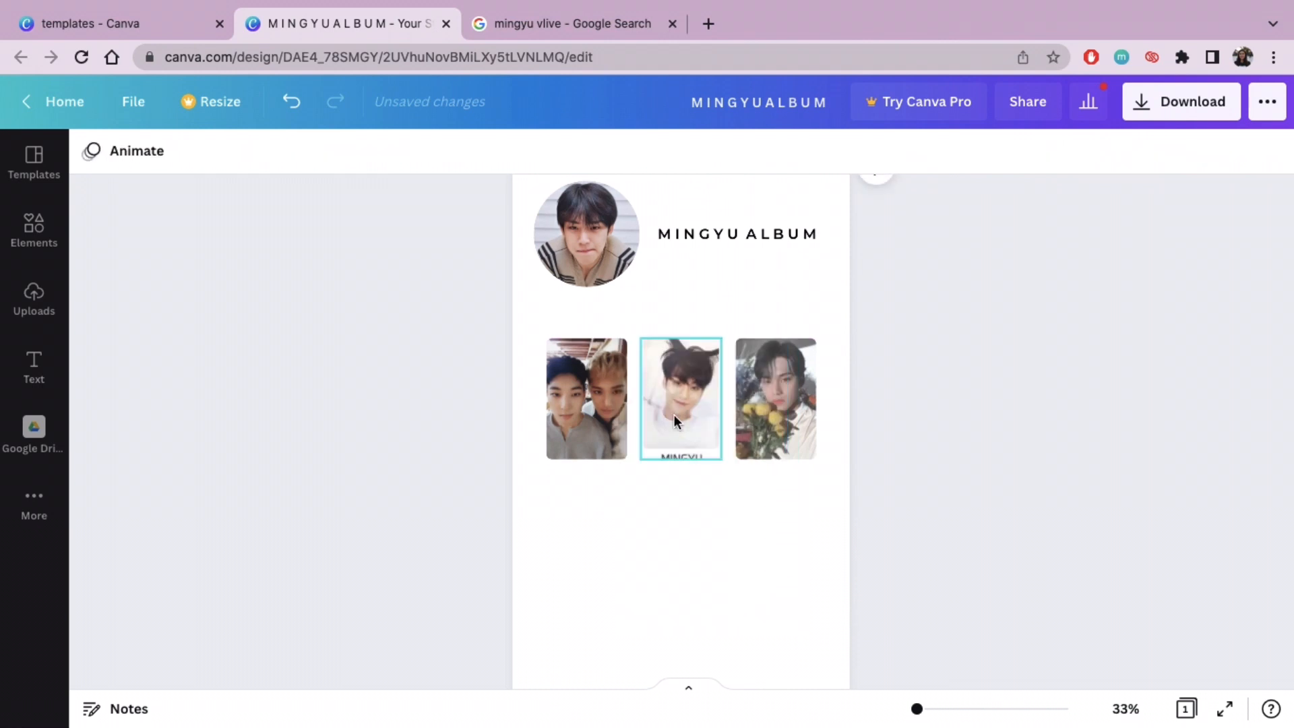
Step: Adjust the crops of the left and right photocards by shifting each photo down within its frame
{"action": "double_click", "coordinate": [594, 383]}
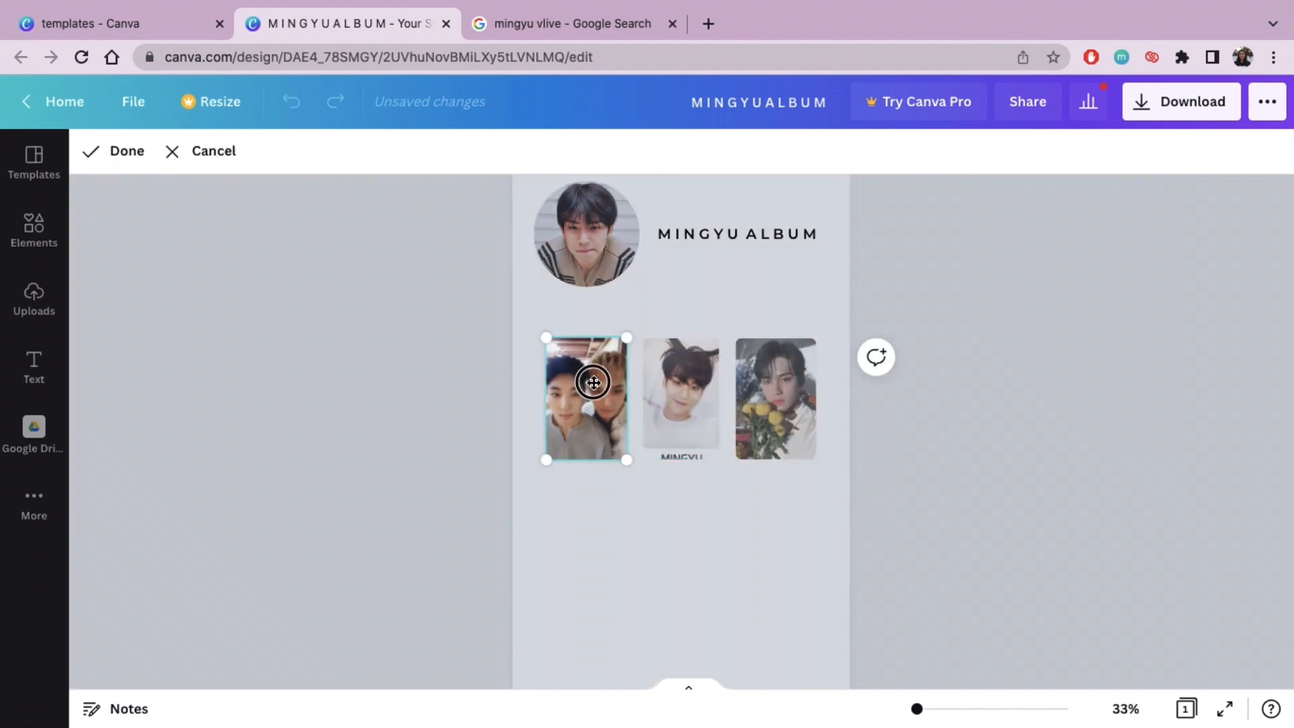
{"action": "left_click_drag", "start_coordinate": [593, 382], "coordinate": [593, 403]}
{"action": "double_click", "coordinate": [788, 393]}
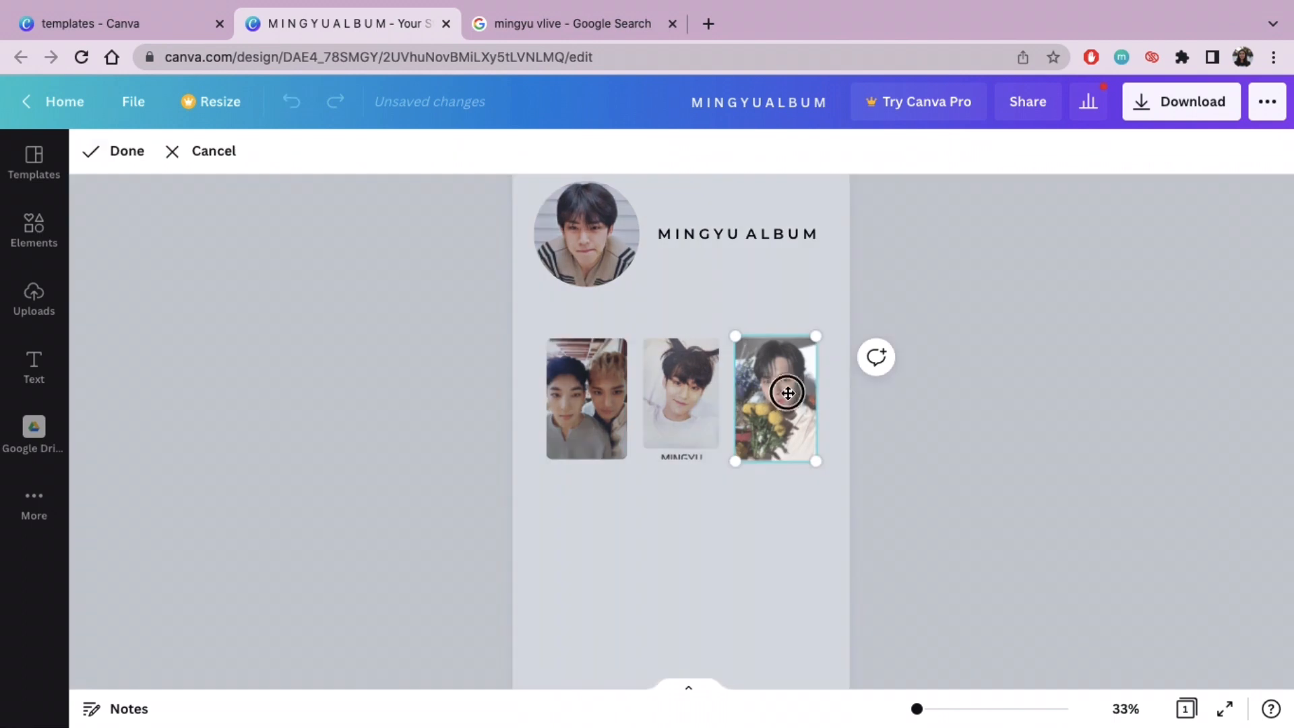
{"action": "left_click_drag", "start_coordinate": [788, 393], "coordinate": [786, 404]}
{"action": "left_click", "coordinate": [775, 536]}
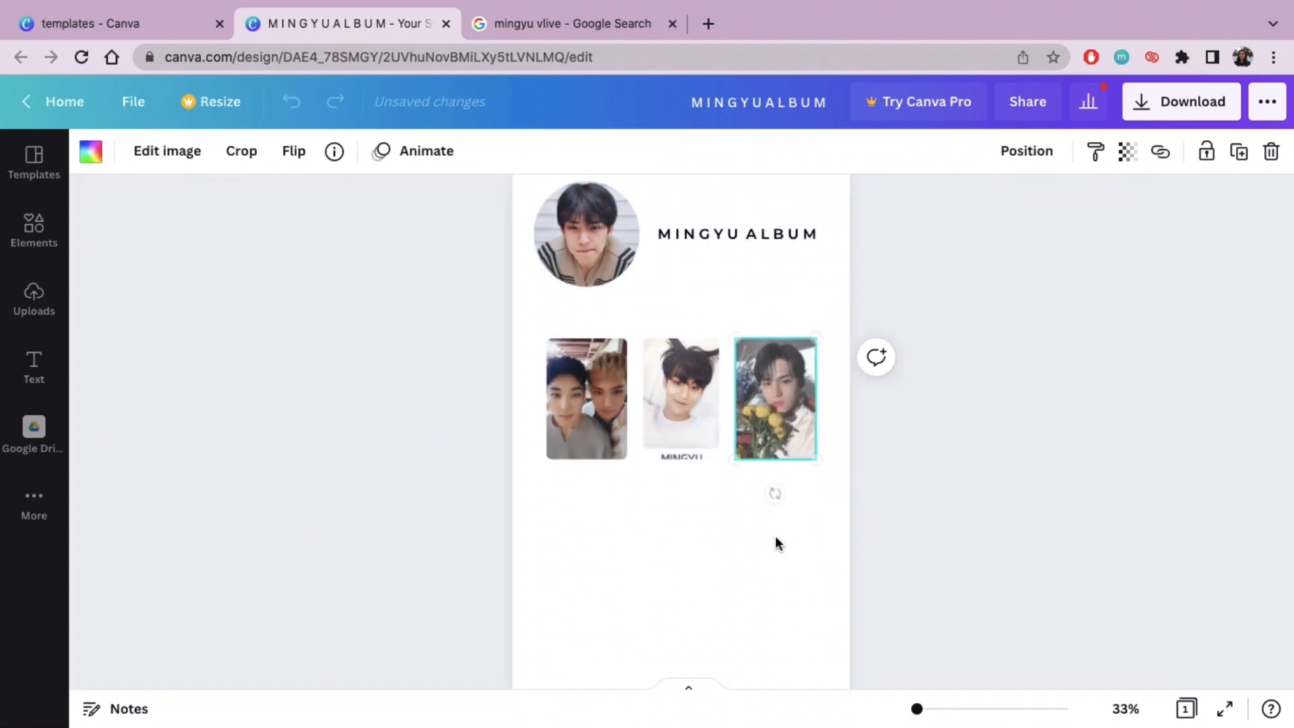
Step: Enlarge and recentre the middle photocard's image within its frame so the white border and MINGYU caption are cropped out
{"action": "left_click_drag", "start_coordinate": [923, 711], "coordinate": [935, 713]}
{"action": "double_click", "coordinate": [642, 420]}
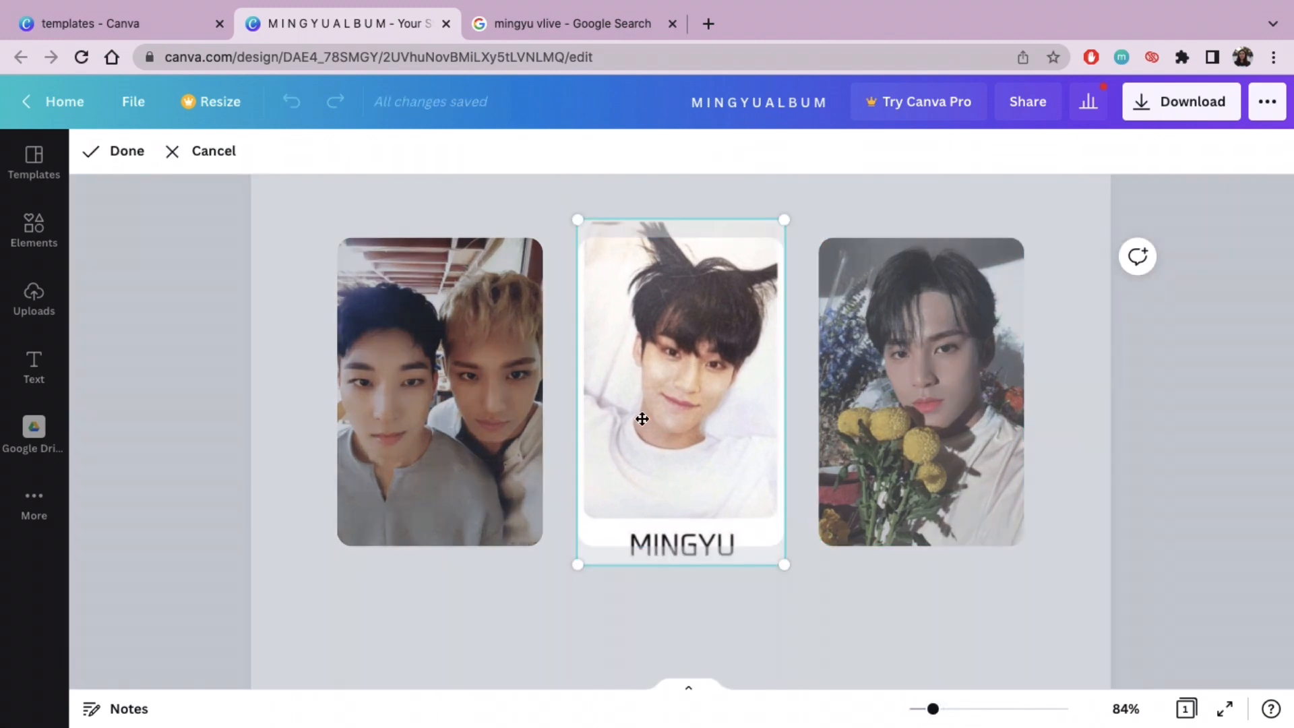
{"action": "left_click_drag", "start_coordinate": [661, 362], "coordinate": [658, 384]}
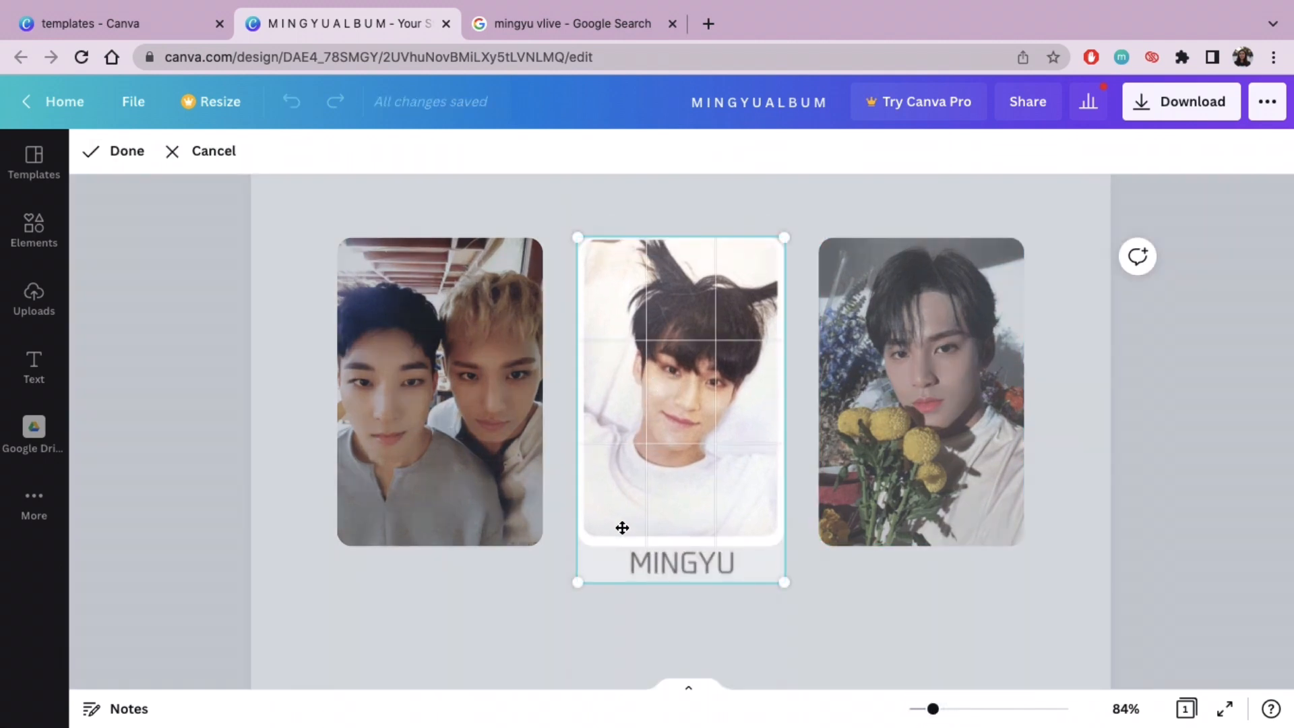
{"action": "left_click_drag", "start_coordinate": [580, 583], "coordinate": [559, 609]}
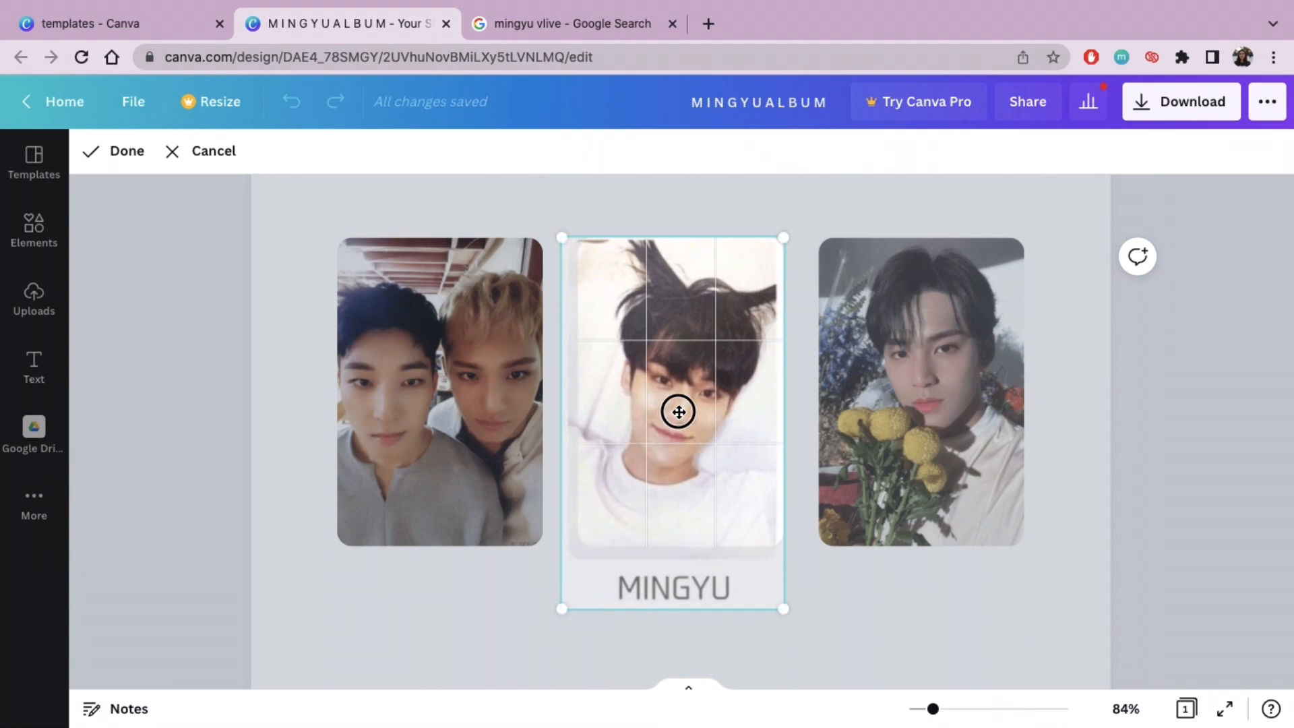
{"action": "left_click_drag", "start_coordinate": [678, 412], "coordinate": [695, 409]}
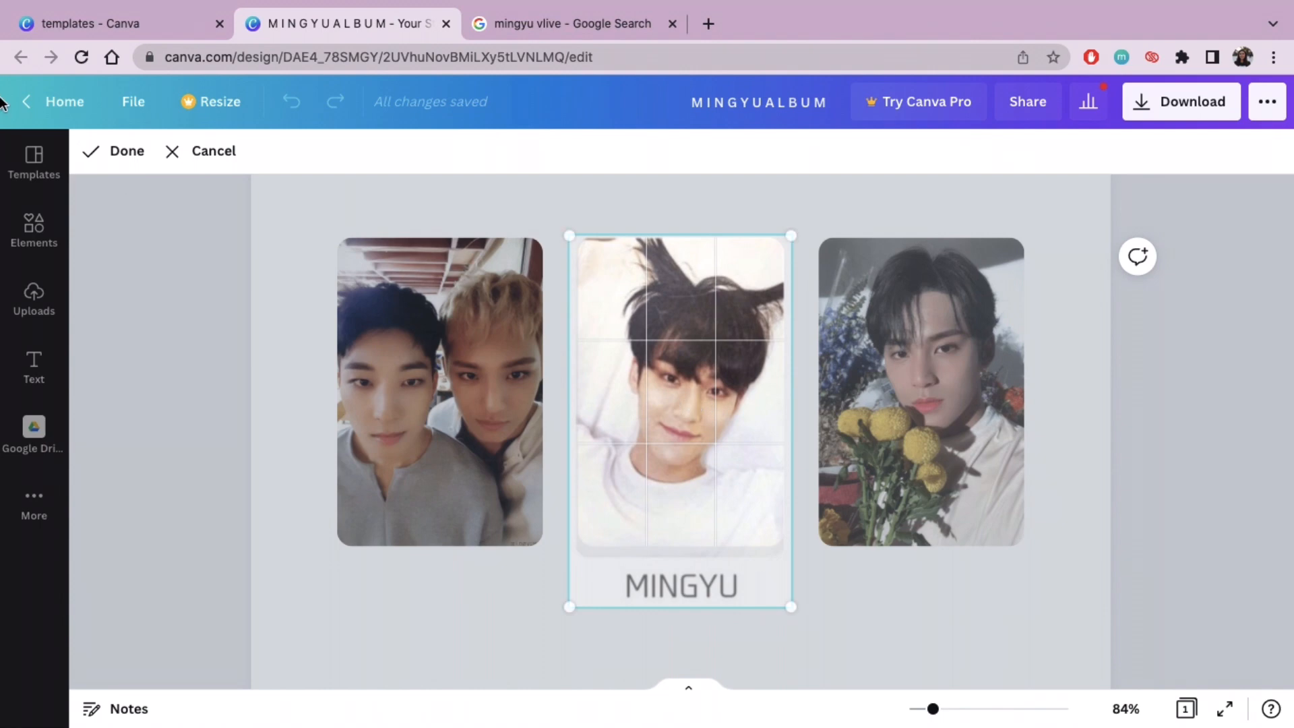
{"action": "left_click", "coordinate": [126, 150]}
{"action": "left_click", "coordinate": [796, 682]}
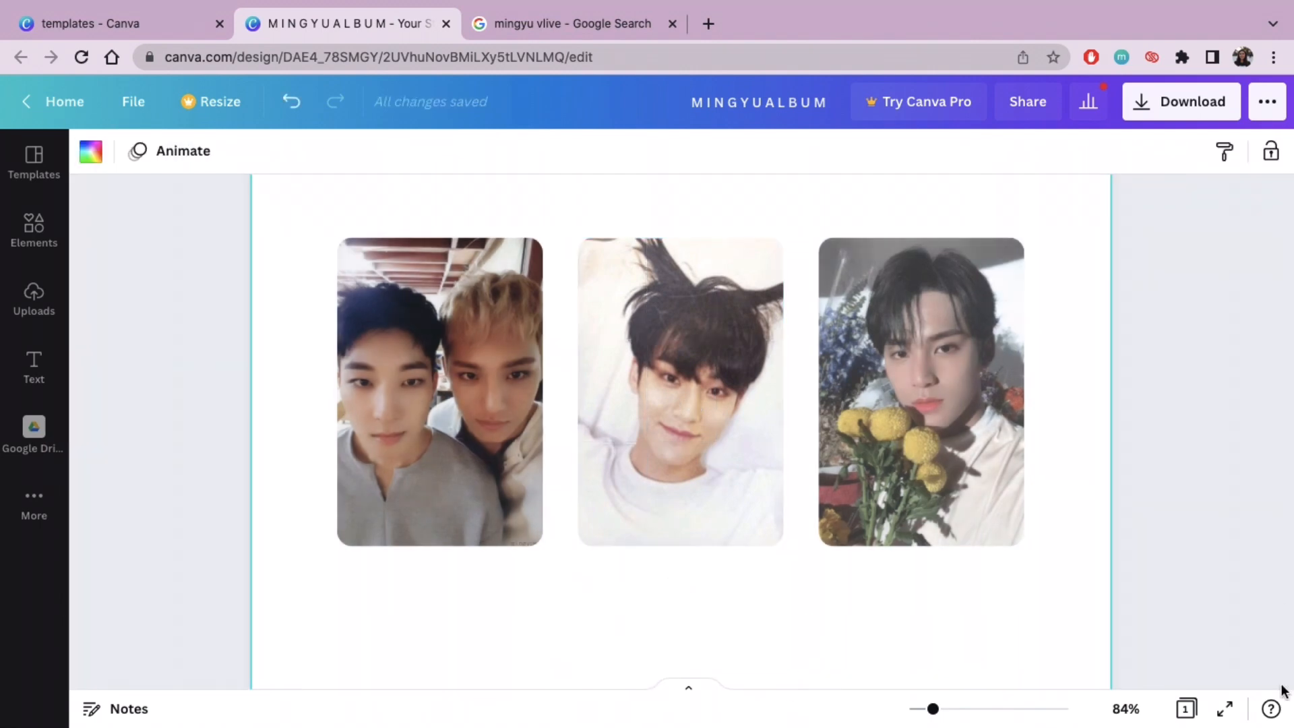
{"action": "left_click_drag", "start_coordinate": [933, 710], "coordinate": [918, 709]}
{"action": "scroll", "coordinate": [1025, 541], "scroll_direction": "down", "scroll_amount": 2}
{"action": "scroll", "coordinate": [1024, 541], "scroll_direction": "up", "scroll_amount": 3}
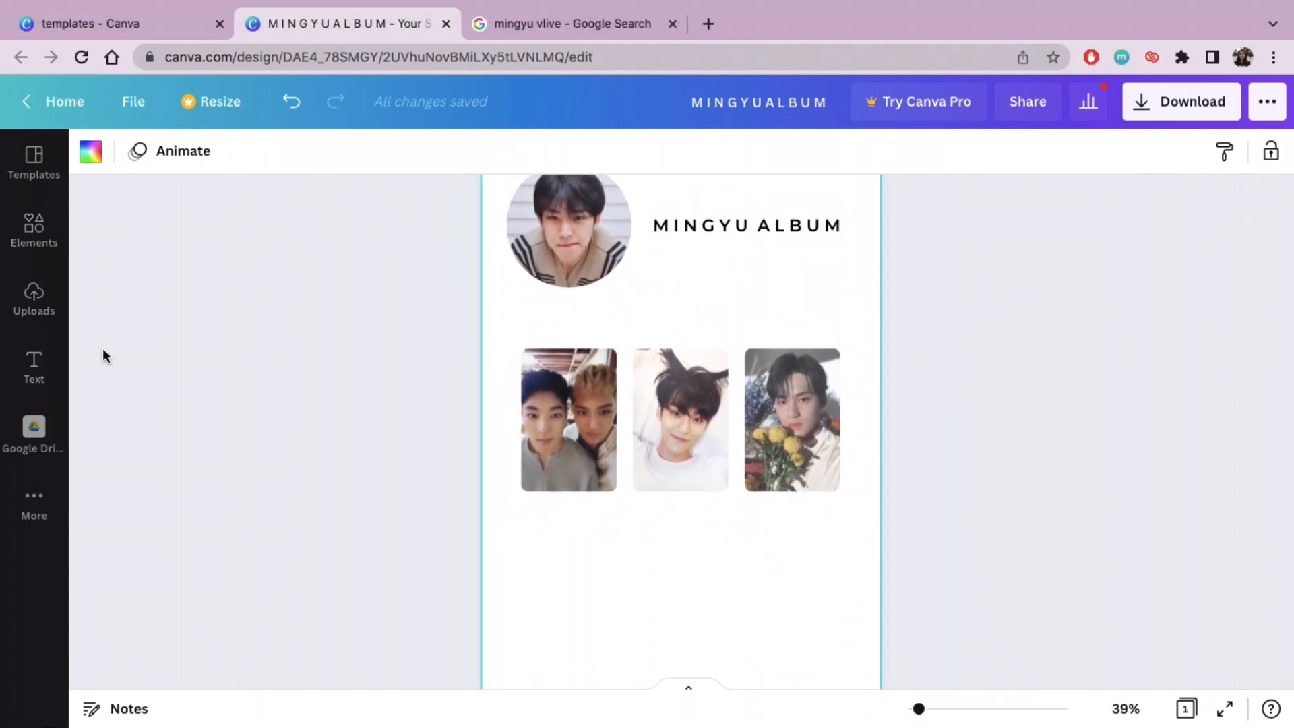
{"action": "left_click", "coordinate": [32, 232]}
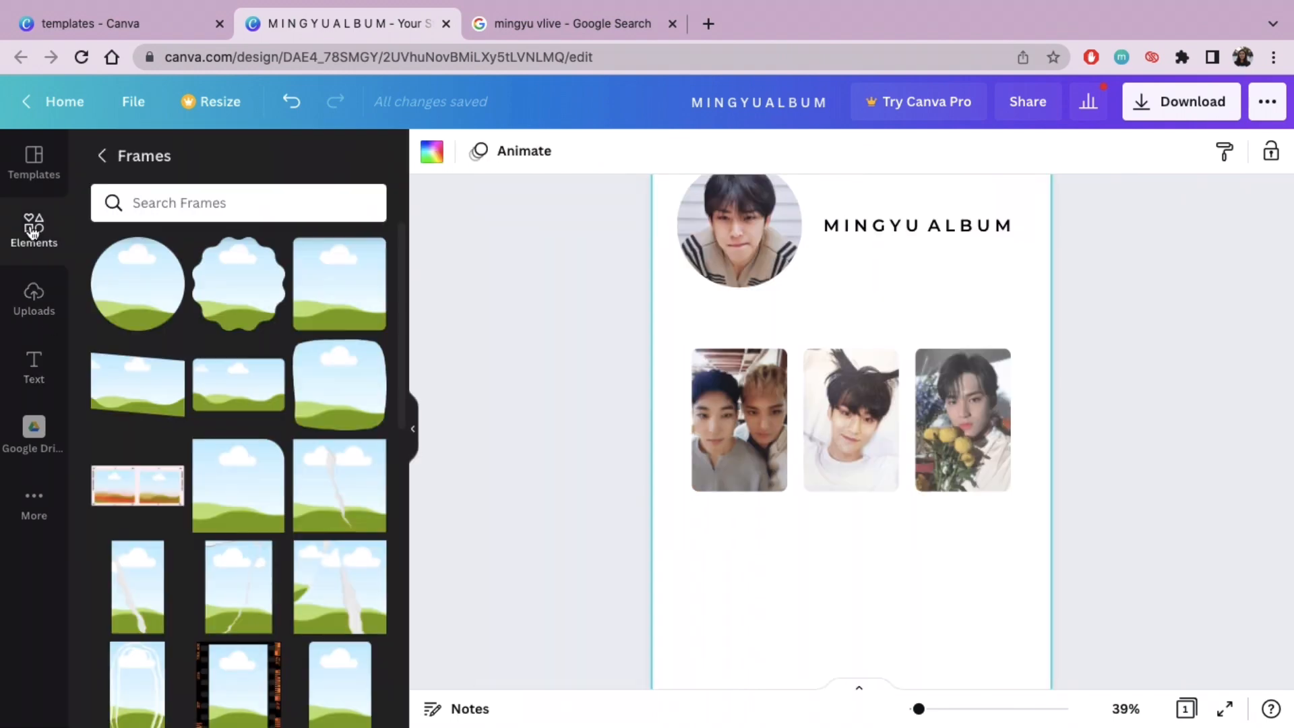
{"action": "left_click", "coordinate": [99, 156]}
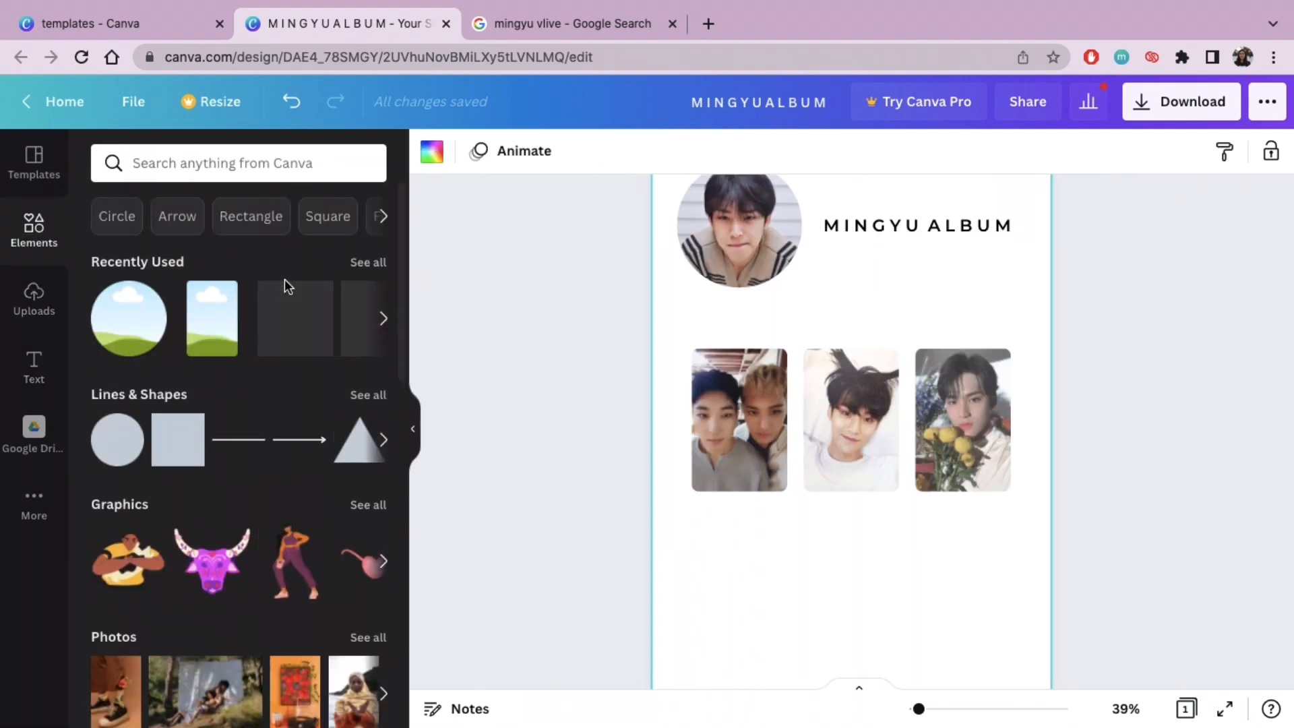
Step: Add a body text box to the page and set its font to Montserrat Semi-Bold
{"action": "left_click", "coordinate": [34, 366]}
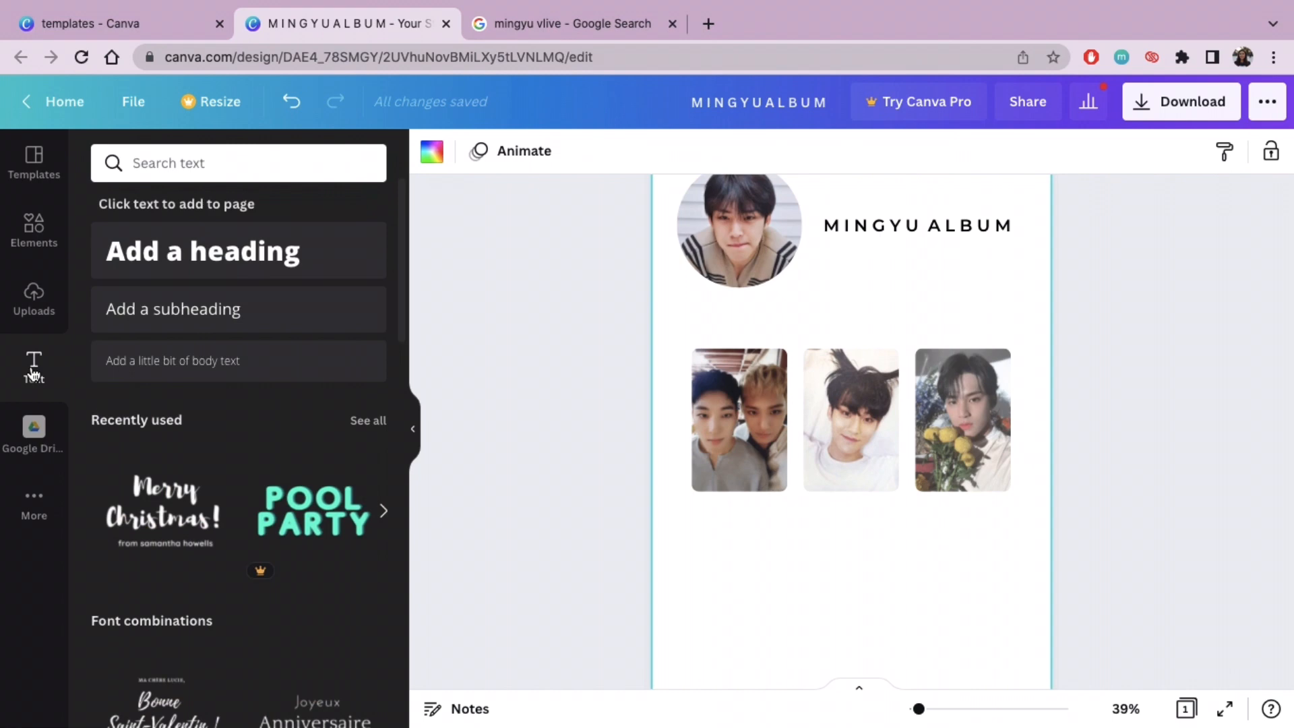
{"action": "left_click", "coordinate": [318, 364]}
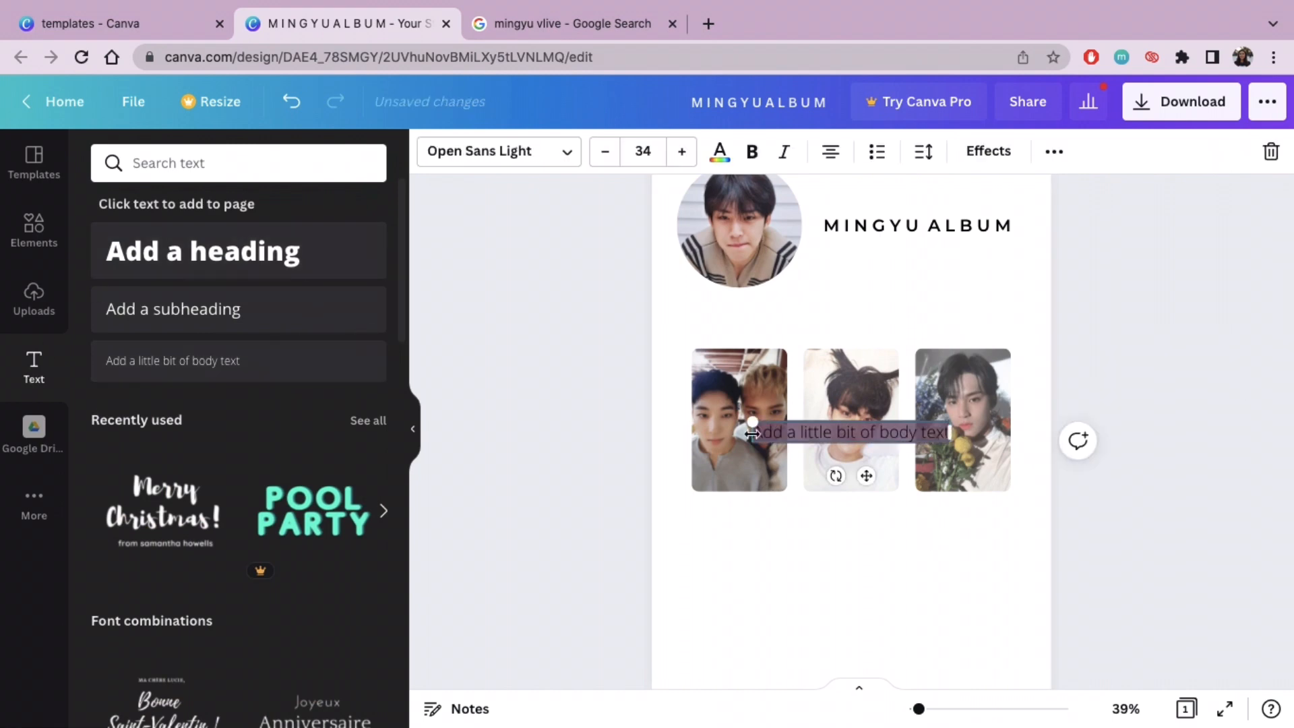
{"action": "left_click", "coordinate": [505, 147]}
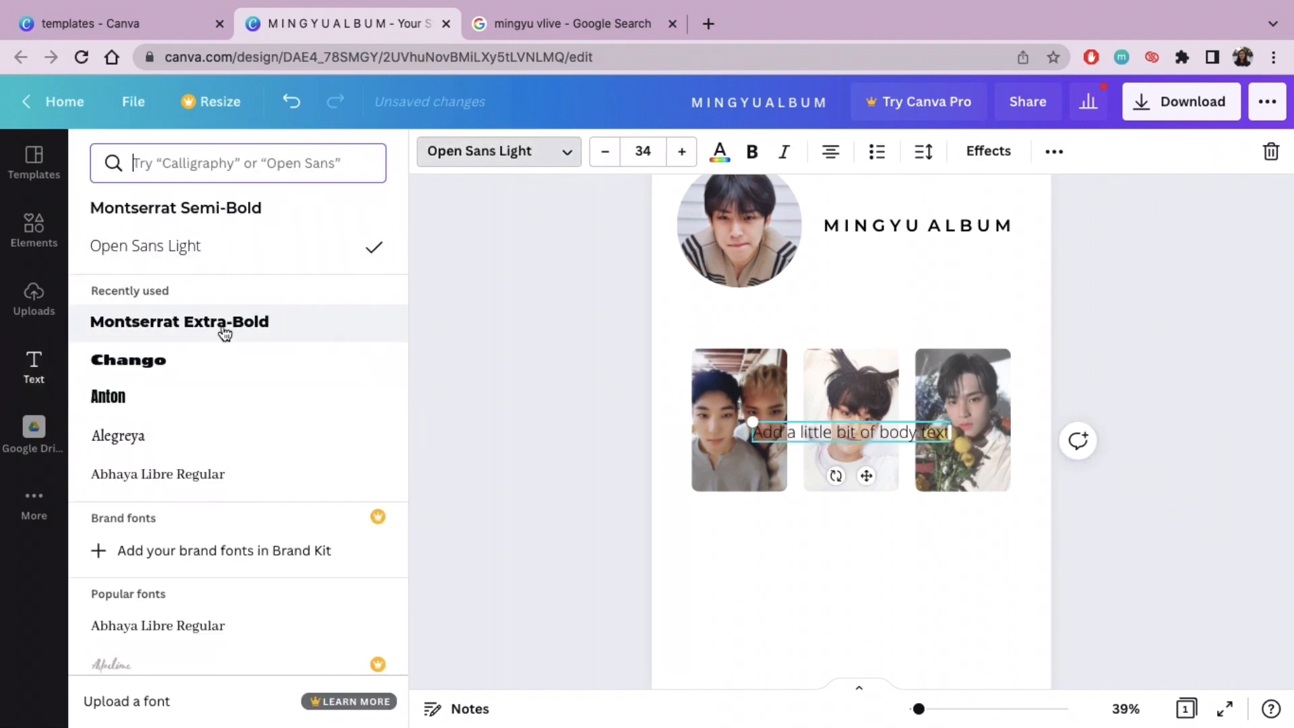
{"action": "left_click", "coordinate": [264, 208]}
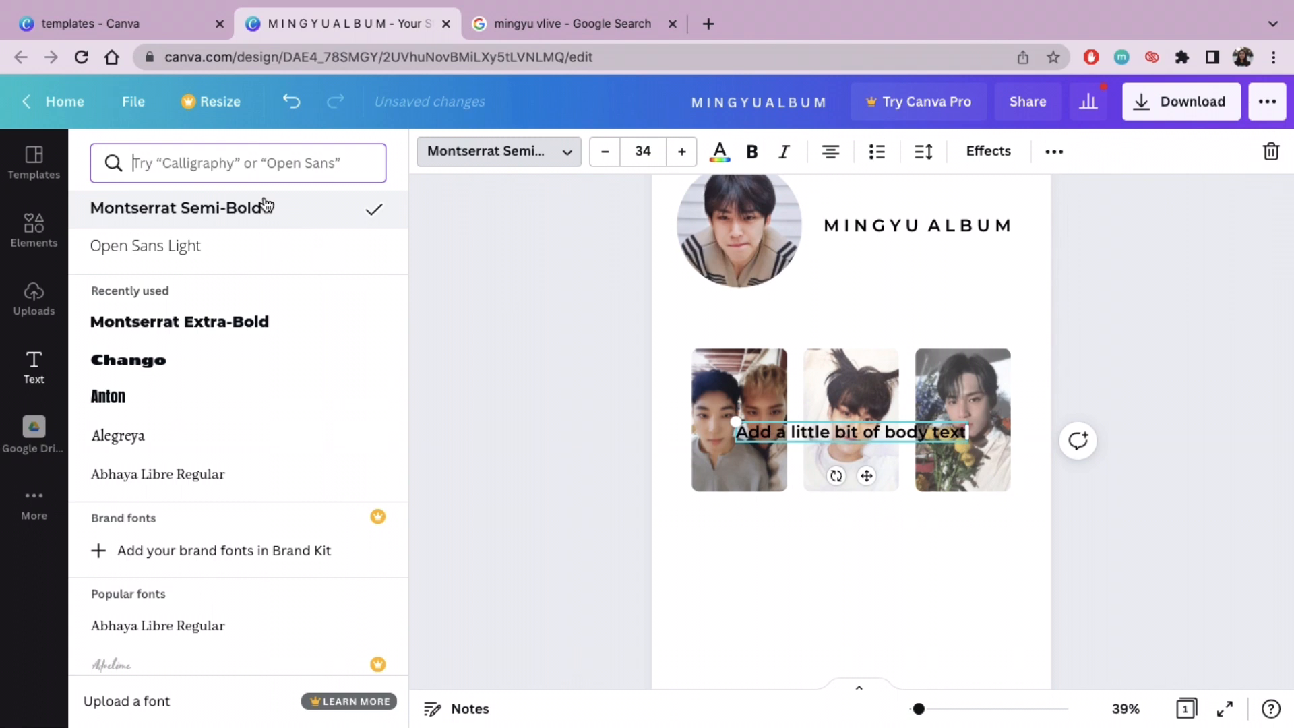
Step: Replace the new text box's placeholder text with "Going Seventeen"
{"action": "left_click", "coordinate": [936, 423]}
{"action": "key", "text": "BackSpace"}
{"action": "key", "text": "BackSpace"}
{"action": "key", "text": "BackSpace"}
{"action": "key", "text": "BackSpace"}
{"action": "key", "text": "BackSpace"}
{"action": "key", "text": "BackSpace"}
{"action": "key", "text": "BackSpace"}
{"action": "key", "text": "BackSpace"}
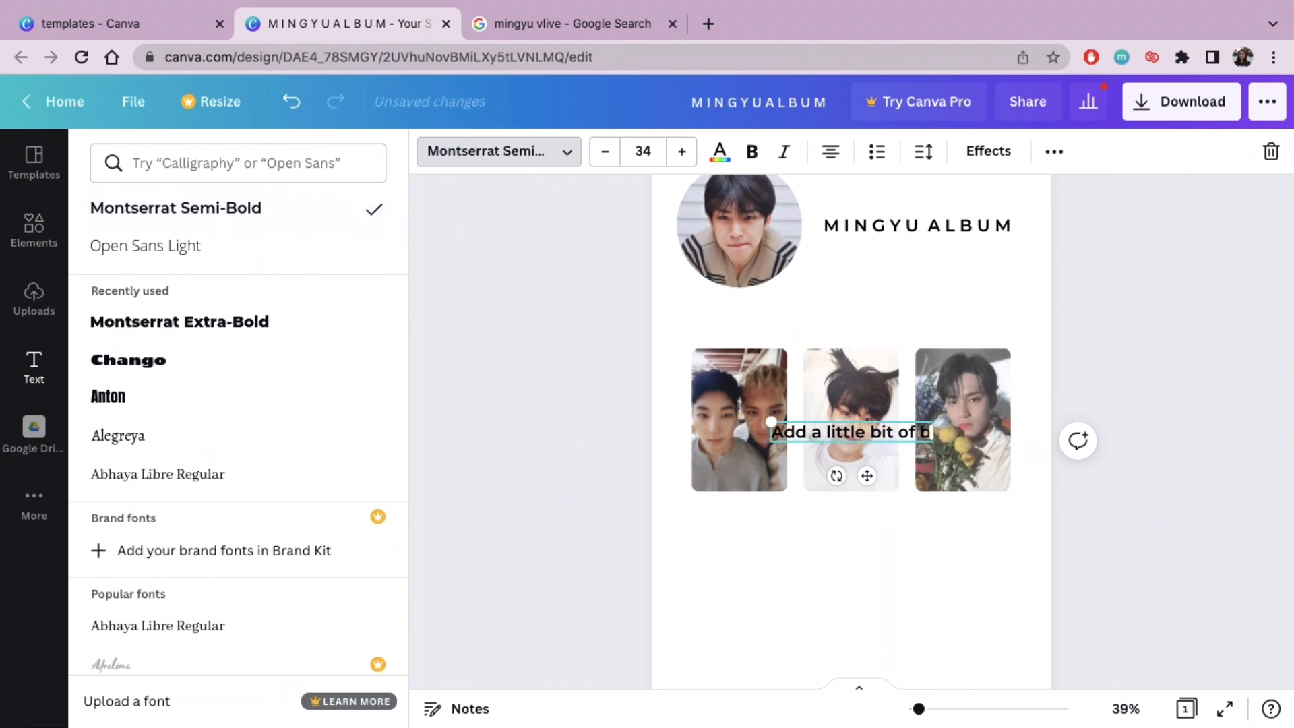
{"action": "key", "text": "BackSpace"}
{"action": "key", "text": "BackSpace"}
{"action": "key", "text": "BackSpace"}
{"action": "key", "text": "BackSpace"}
{"action": "key", "text": "BackSpace"}
{"action": "key", "text": "BackSpace"}
{"action": "key", "text": "BackSpace"}
{"action": "key", "text": "BackSpace"}
{"action": "key", "text": "BackSpace"}
{"action": "key", "text": "BackSpace"}
{"action": "key", "text": "BackSpace"}
{"action": "key", "text": "BackSpace"}
{"action": "key", "text": "BackSpace"}
{"action": "key", "text": "BackSpace"}
{"action": "key", "text": "BackSpace"}
{"action": "key", "text": "BackSpace"}
{"action": "key", "text": "BackSpace"}
{"action": "key", "text": "BackSpace"}
{"action": "key", "text": "BackSpace"}
{"action": "key", "text": "BackSpace"}
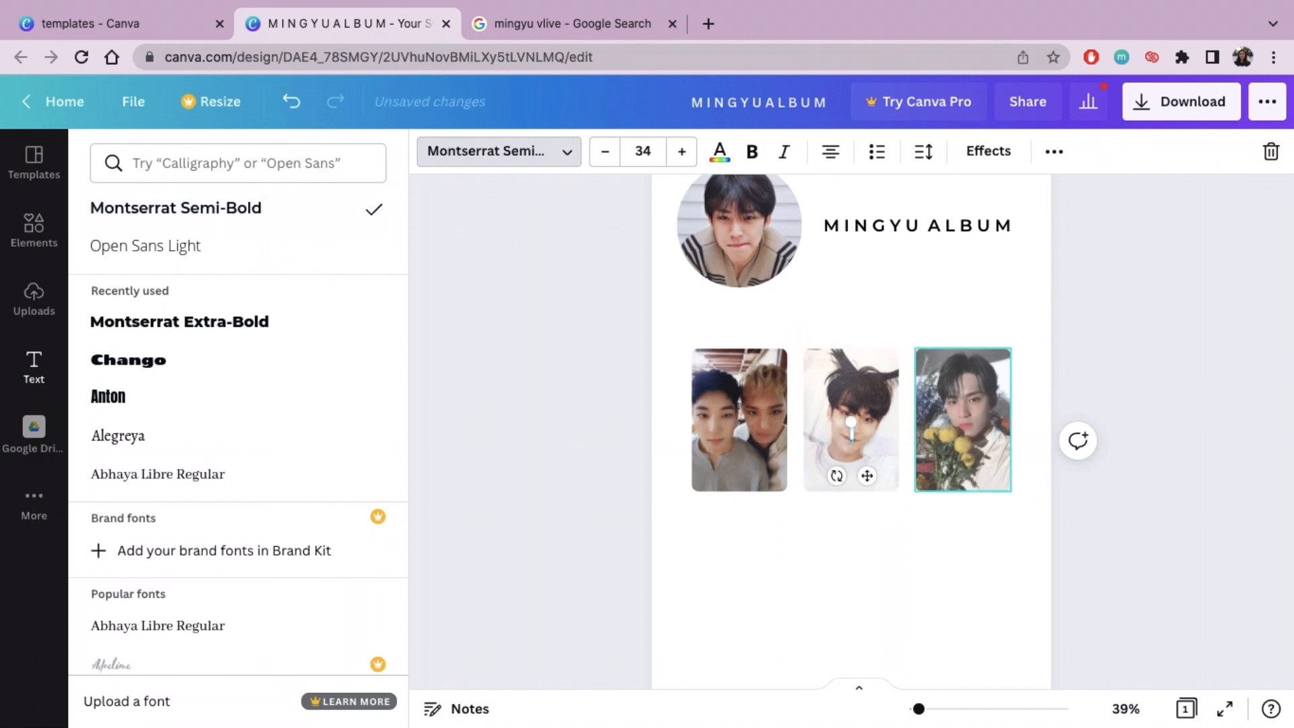
{"action": "type", "text": "Going"}
{"action": "key", "text": "BackSpace"}
{"action": "type", "text": "ng Seve"}
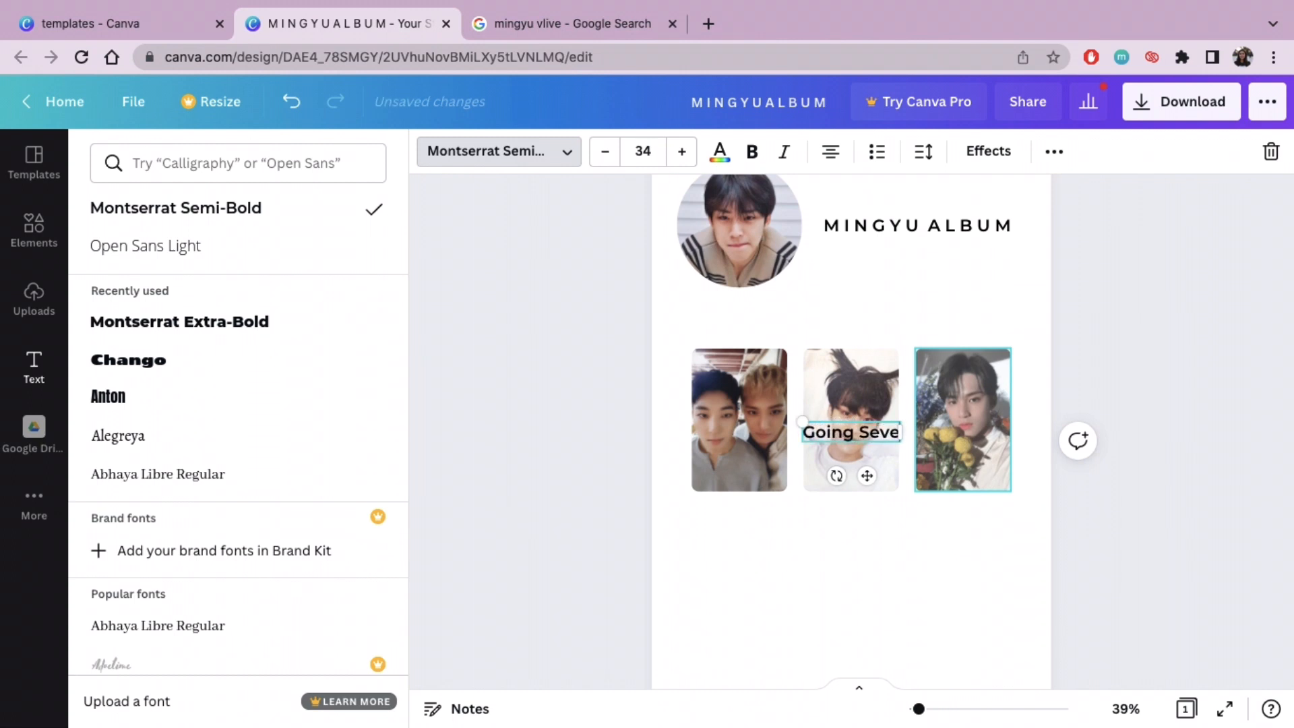
{"action": "type", "text": "nteen"}
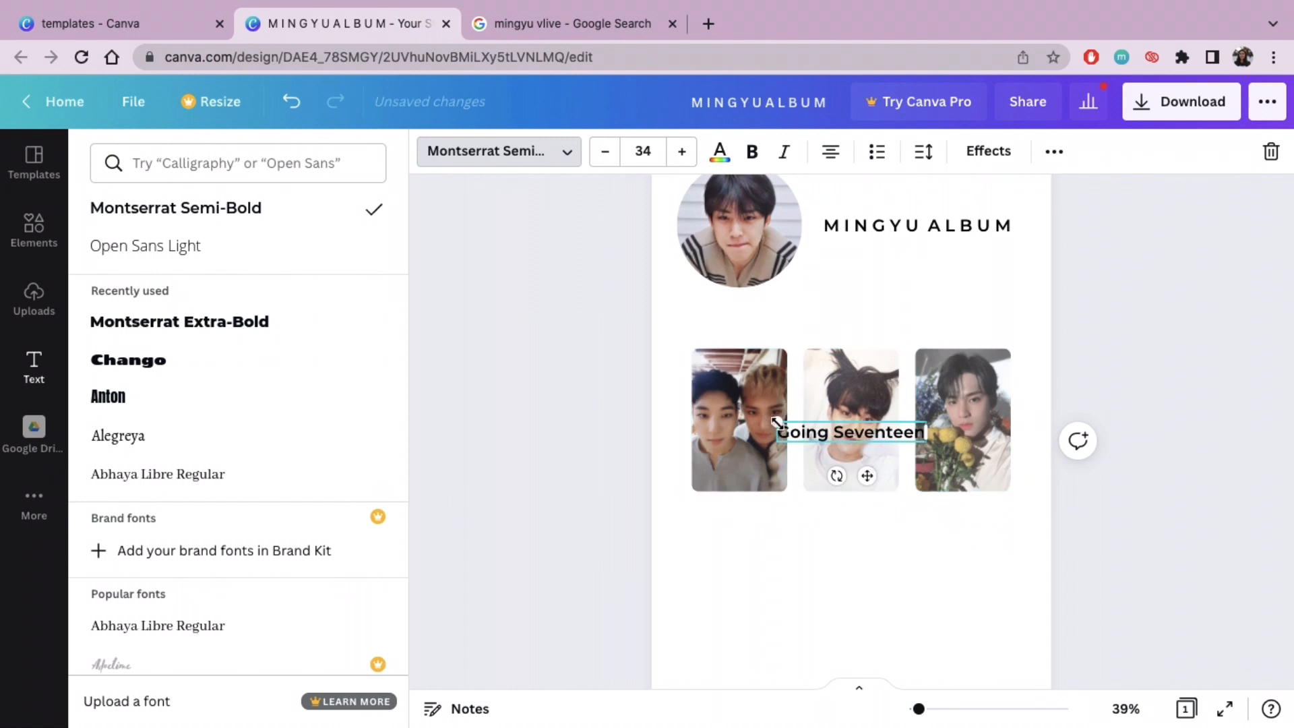
Step: Shrink the "Going Seventeen" text to size 23,4 and place it as a caption just beneath the left photocard
{"action": "left_click_drag", "start_coordinate": [786, 423], "coordinate": [824, 429]}
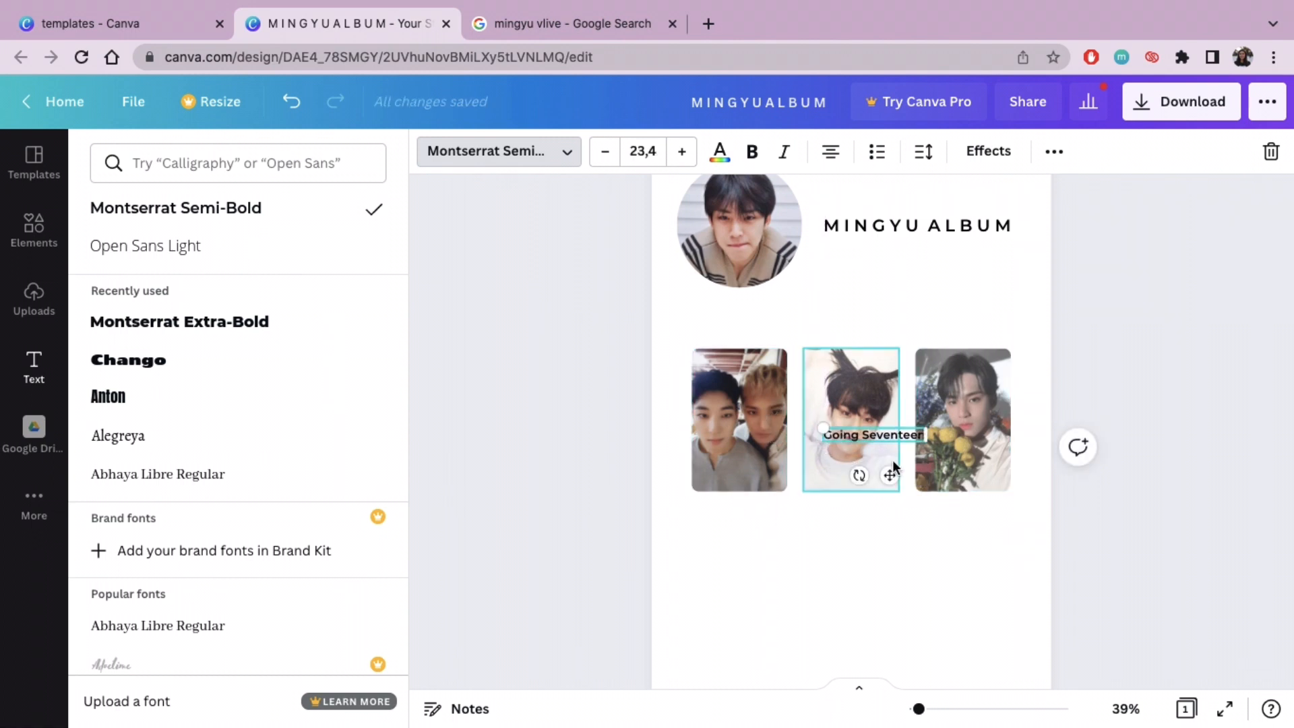
{"action": "left_click_drag", "start_coordinate": [885, 476], "coordinate": [760, 558]}
{"action": "left_click", "coordinate": [704, 560]}
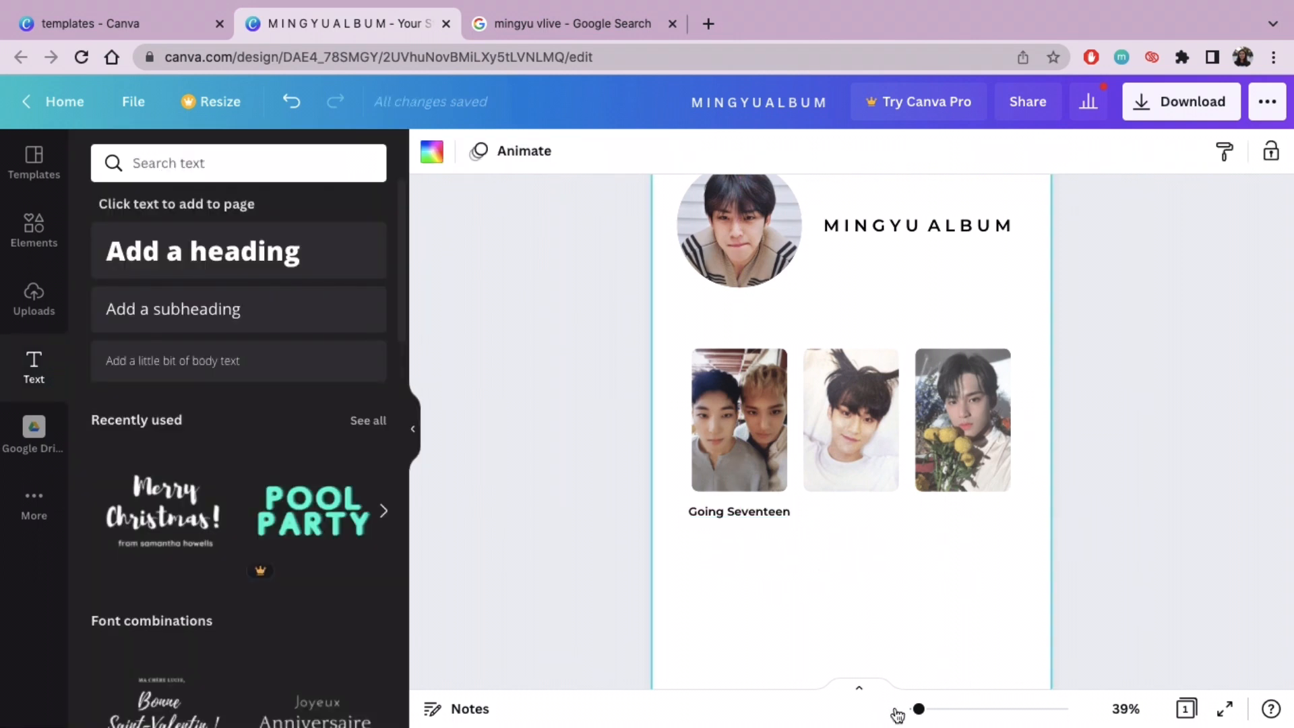
{"action": "left_click_drag", "start_coordinate": [925, 710], "coordinate": [930, 707]}
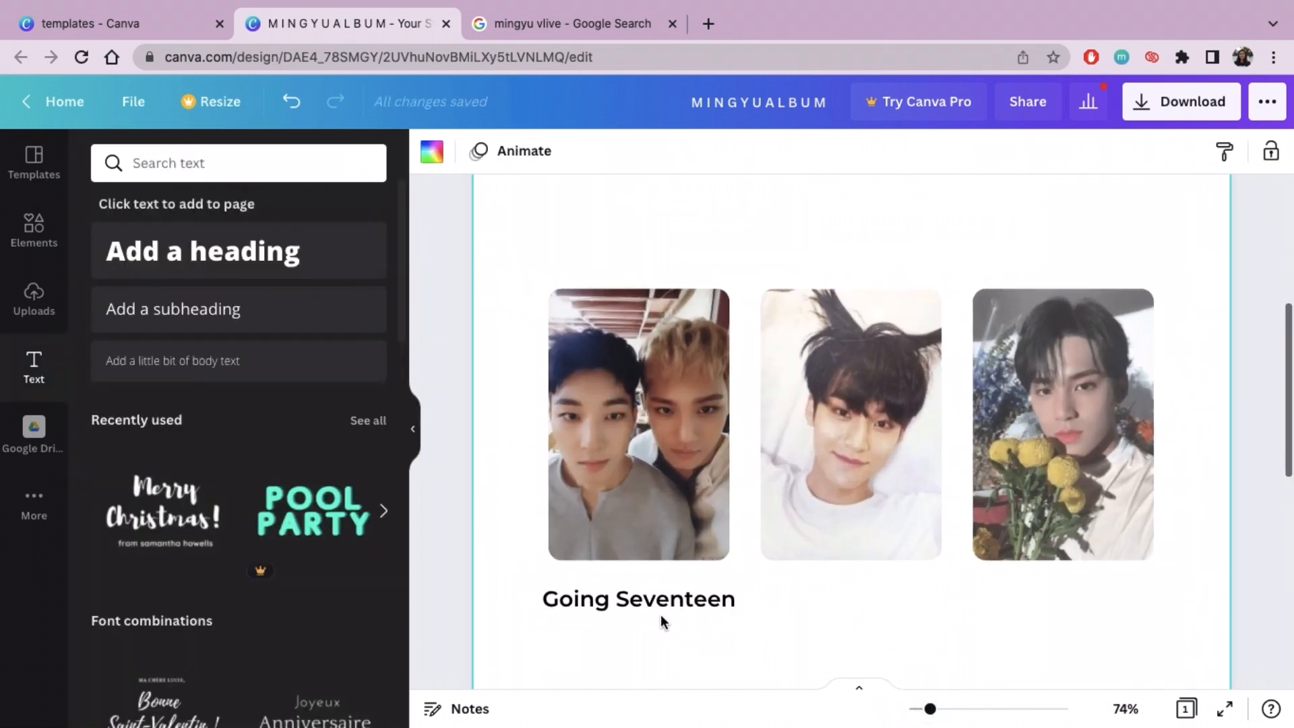
{"action": "left_click", "coordinate": [654, 596]}
{"action": "left_click_drag", "start_coordinate": [652, 610], "coordinate": [651, 595]}
{"action": "left_click", "coordinate": [795, 589]}
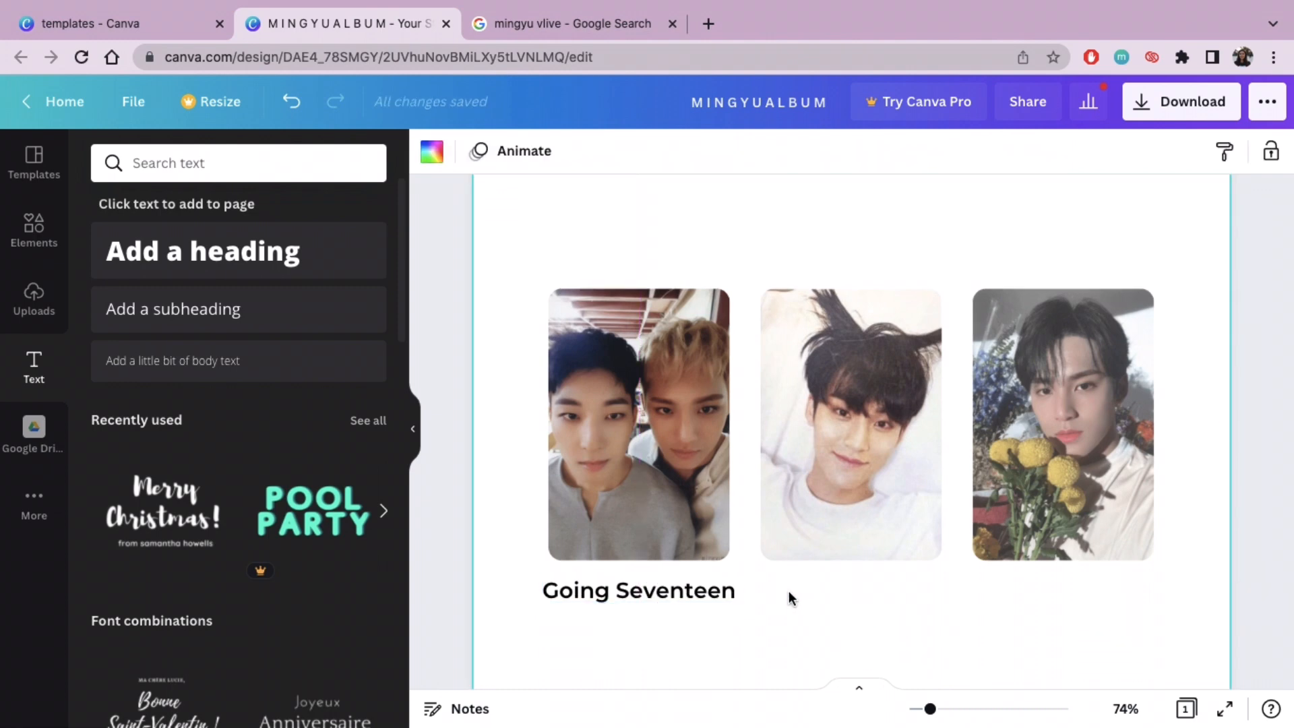
Step: Duplicate the "Going Seventeen" caption twice and place the copies level with it beneath the middle and right photocards
{"action": "left_click", "coordinate": [651, 586]}
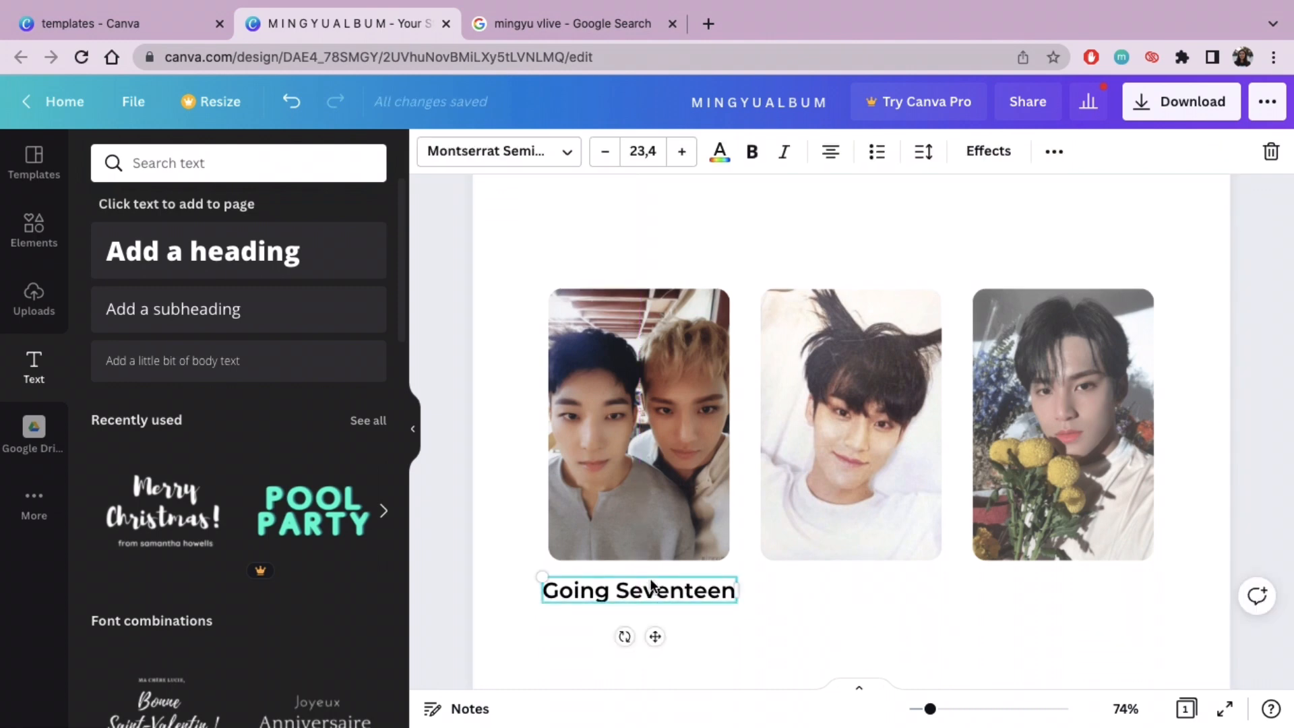
{"action": "key", "text": "ctrl+d"}
{"action": "key", "text": "ctrl+d"}
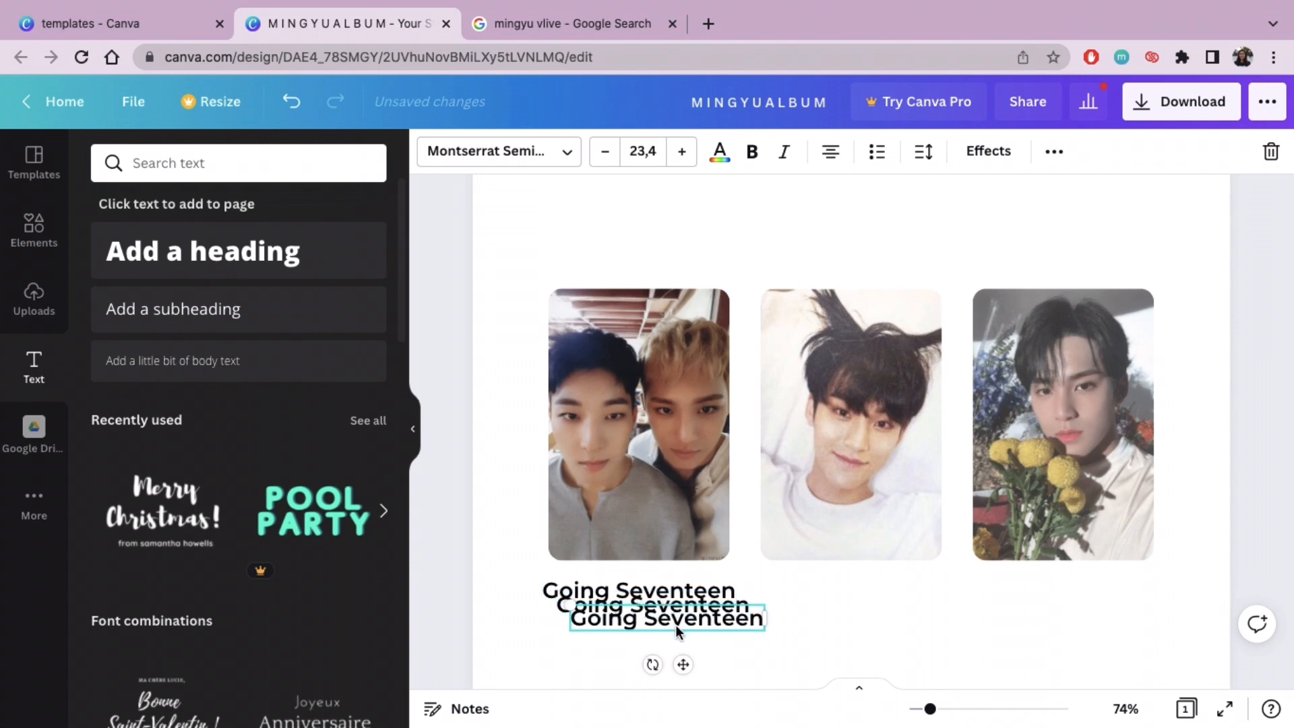
{"action": "left_click_drag", "start_coordinate": [652, 623], "coordinate": [1101, 592]}
{"action": "left_click_drag", "start_coordinate": [711, 615], "coordinate": [915, 591]}
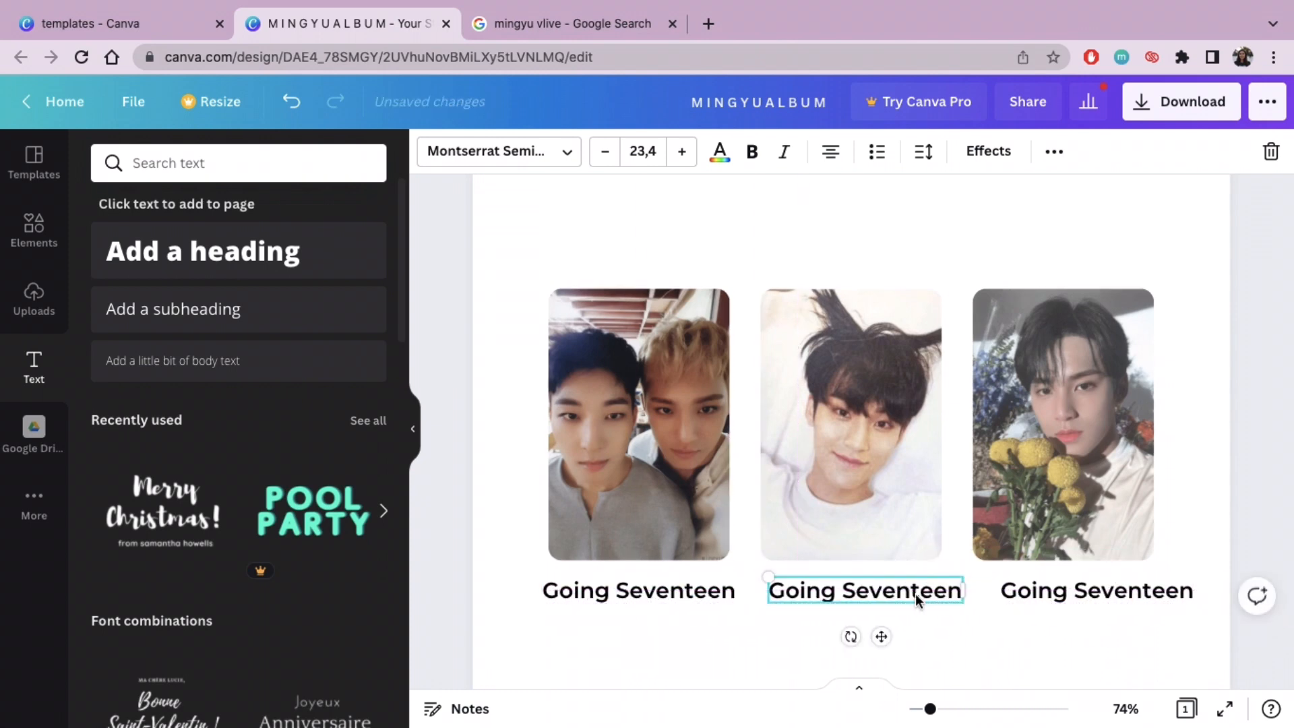
Step: Change the middle caption to "Teen Age - White" and centre it beneath the middle photocard
{"action": "double_click", "coordinate": [913, 592]}
{"action": "key", "text": "BackSpace"}
{"action": "key", "text": "BackSpace"}
{"action": "key", "text": "BackSpace"}
{"action": "key", "text": "BackSpace"}
{"action": "key", "text": "BackSpace"}
{"action": "key", "text": "BackSpace"}
{"action": "key", "text": "BackSpace"}
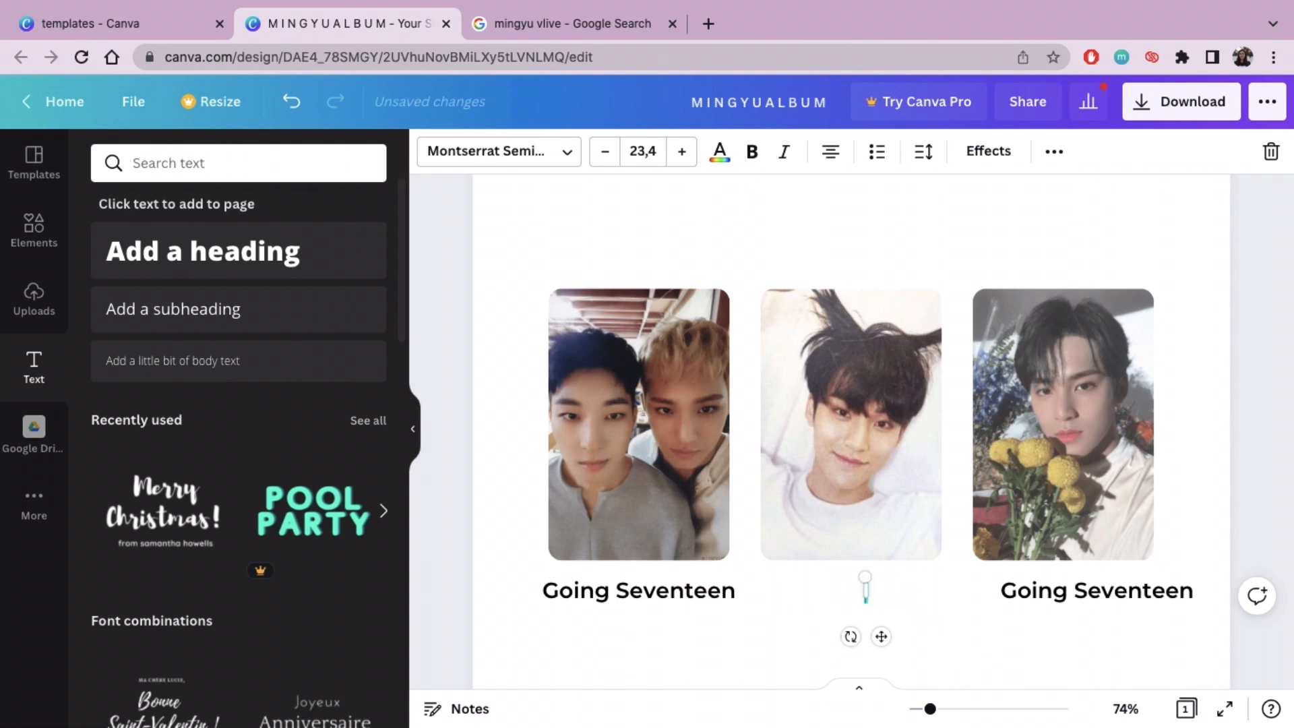
{"action": "type", "text": "Teen Age - "}
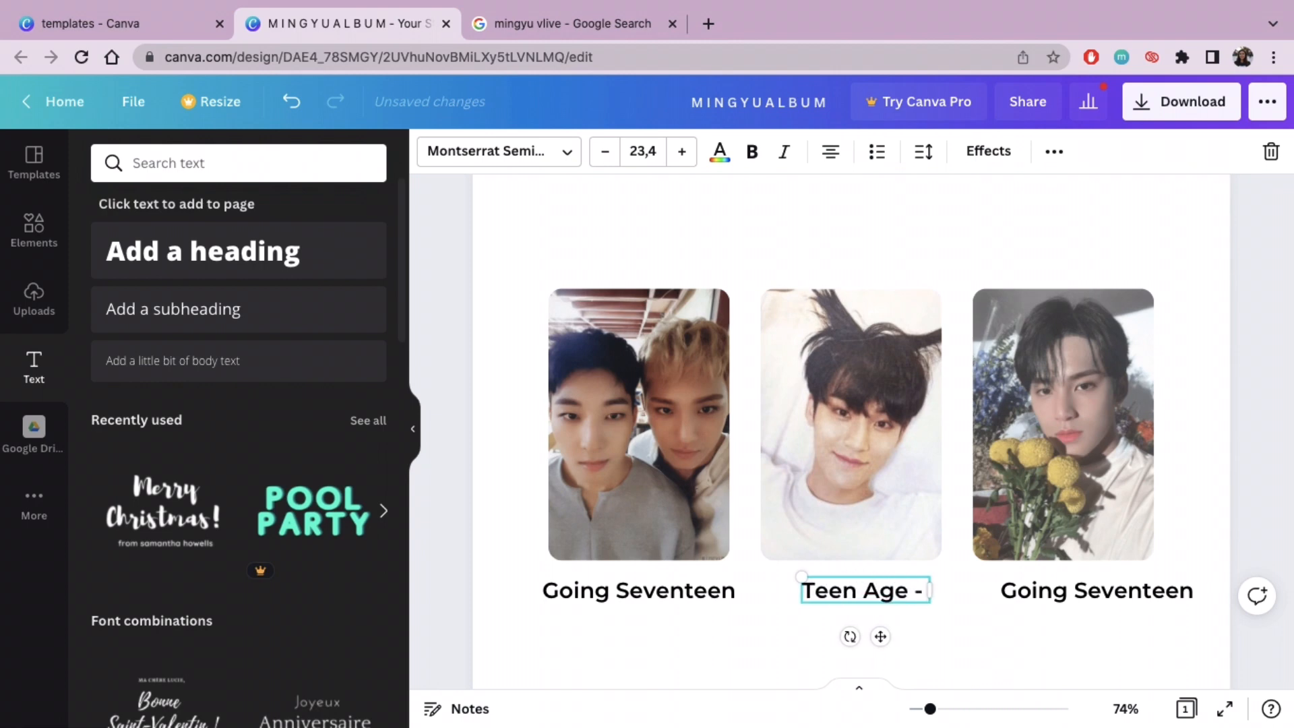
{"action": "type", "text": "White"}
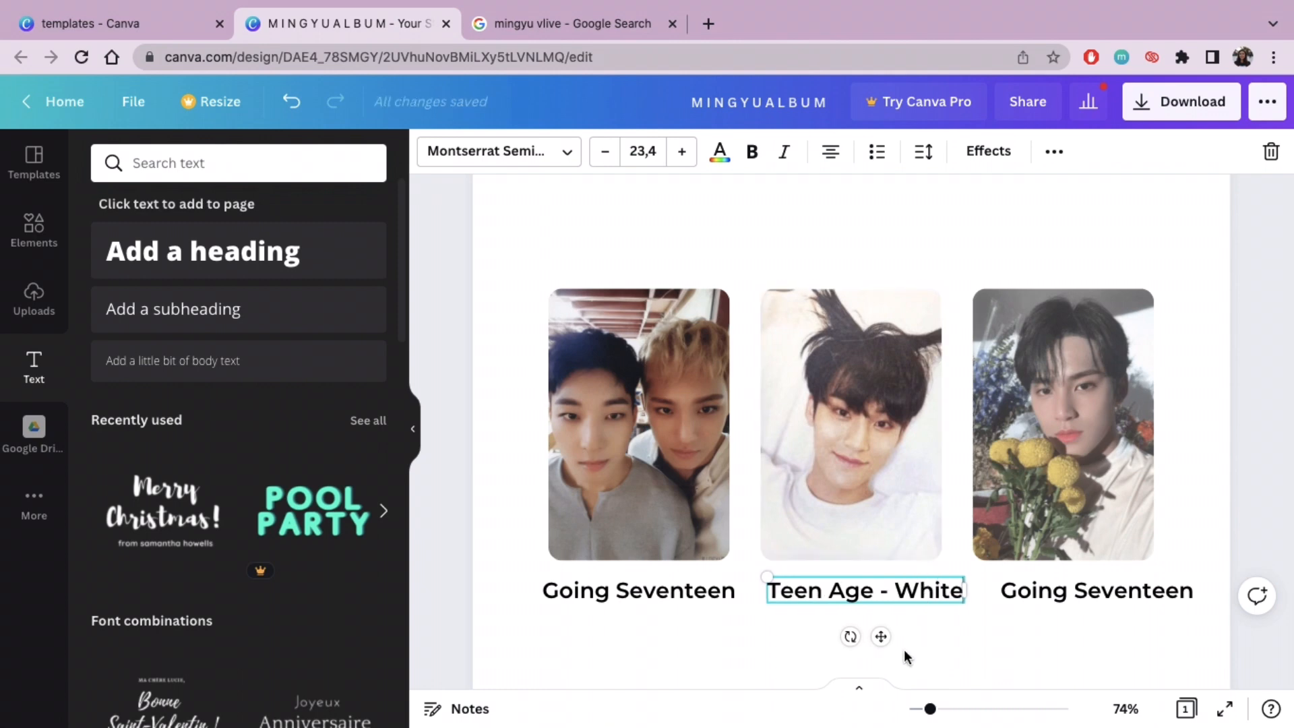
{"action": "left_click_drag", "start_coordinate": [884, 637], "coordinate": [870, 640]}
Step: Change the caption beneath the right photocard to "YC - One Side"
{"action": "left_click", "coordinate": [1013, 601]}
{"action": "left_click", "coordinate": [1038, 597]}
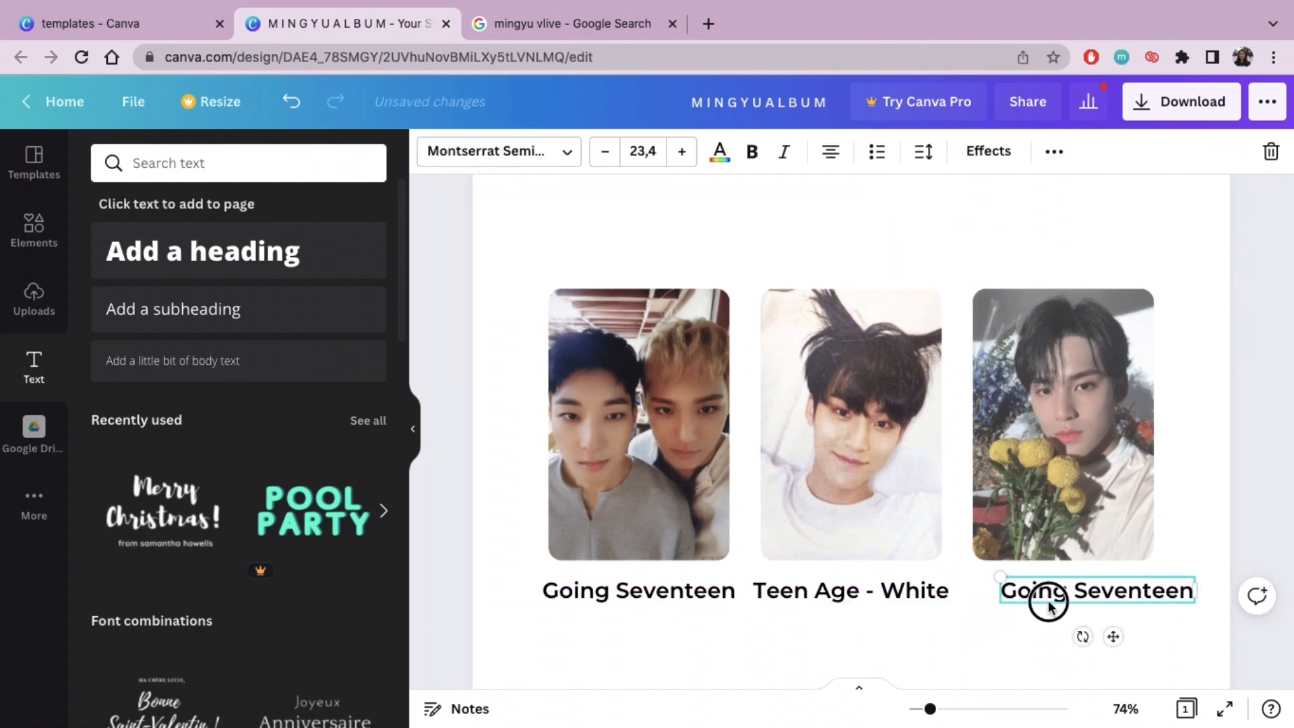
{"action": "left_click", "coordinate": [1050, 599]}
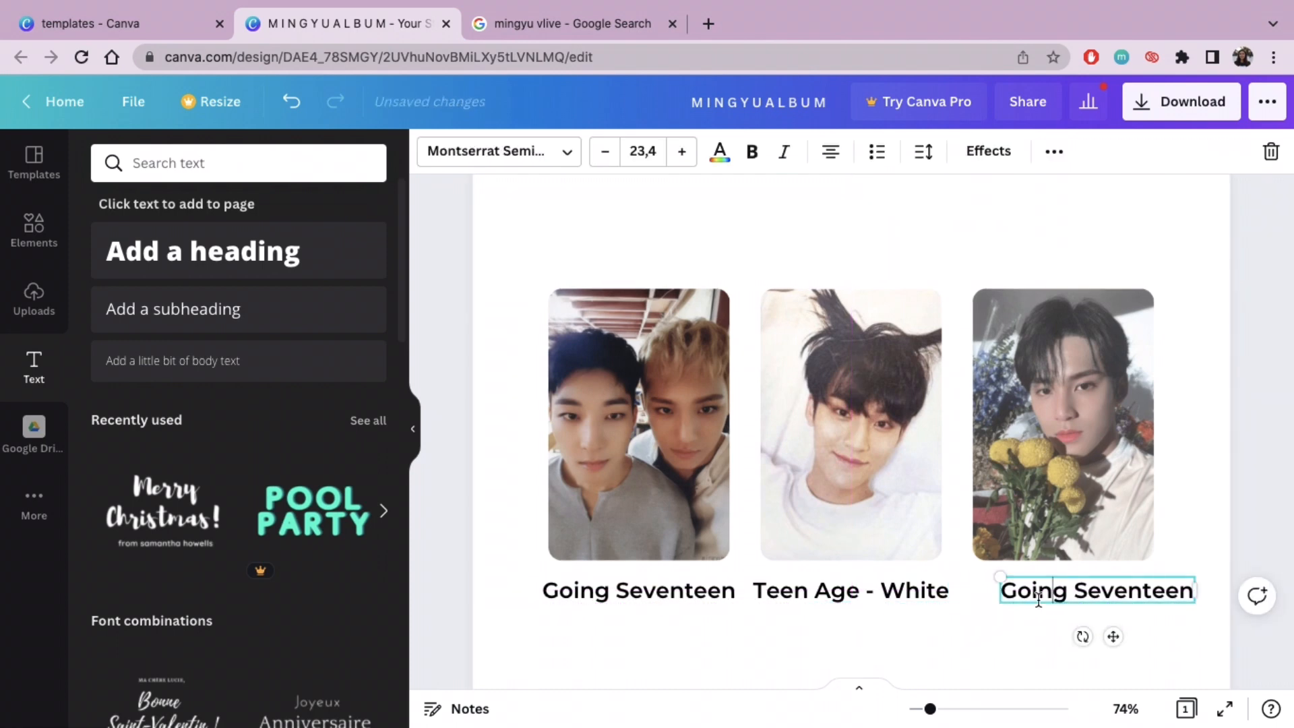
{"action": "left_click", "coordinate": [1257, 595]}
{"action": "left_click", "coordinate": [1165, 506]}
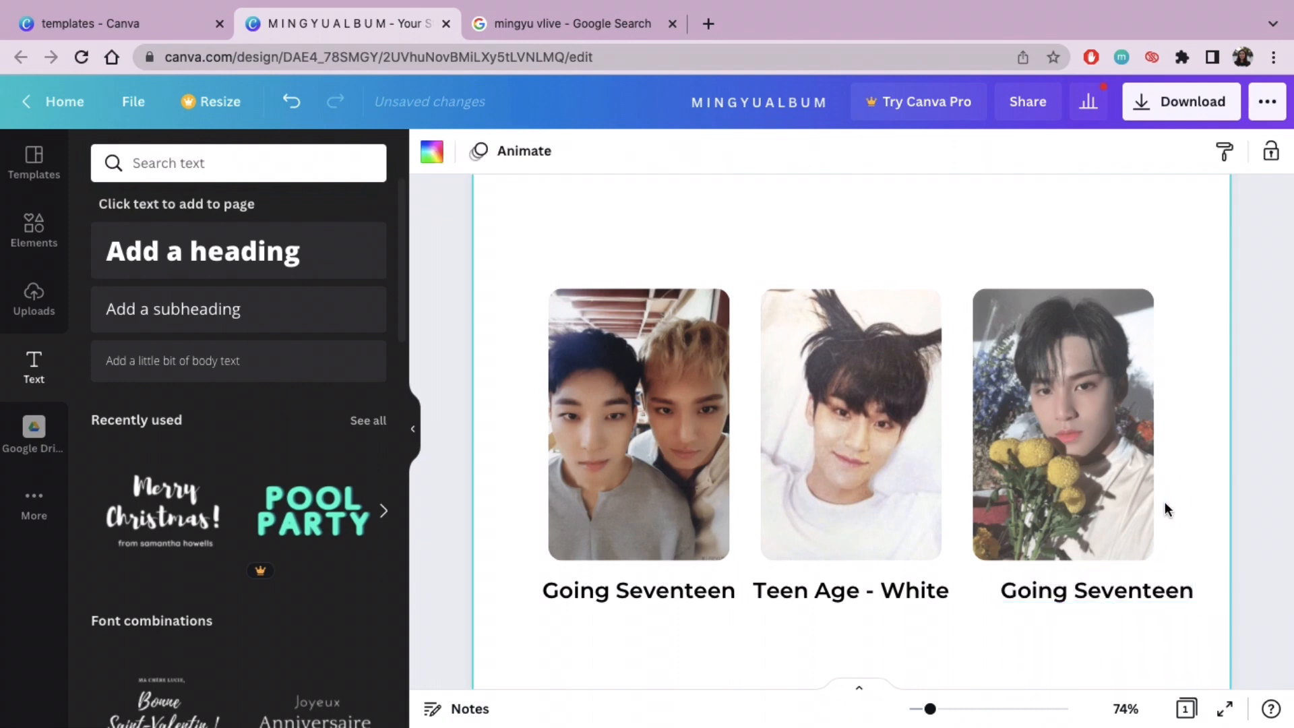
{"action": "left_click", "coordinate": [1176, 592]}
{"action": "double_click", "coordinate": [1176, 592]}
{"action": "key", "text": "BackSpace"}
{"action": "key", "text": "BackSpace"}
{"action": "key", "text": "BackSpace"}
{"action": "key", "text": "BackSpace"}
{"action": "key", "text": "BackSpace"}
{"action": "key", "text": "BackSpace"}
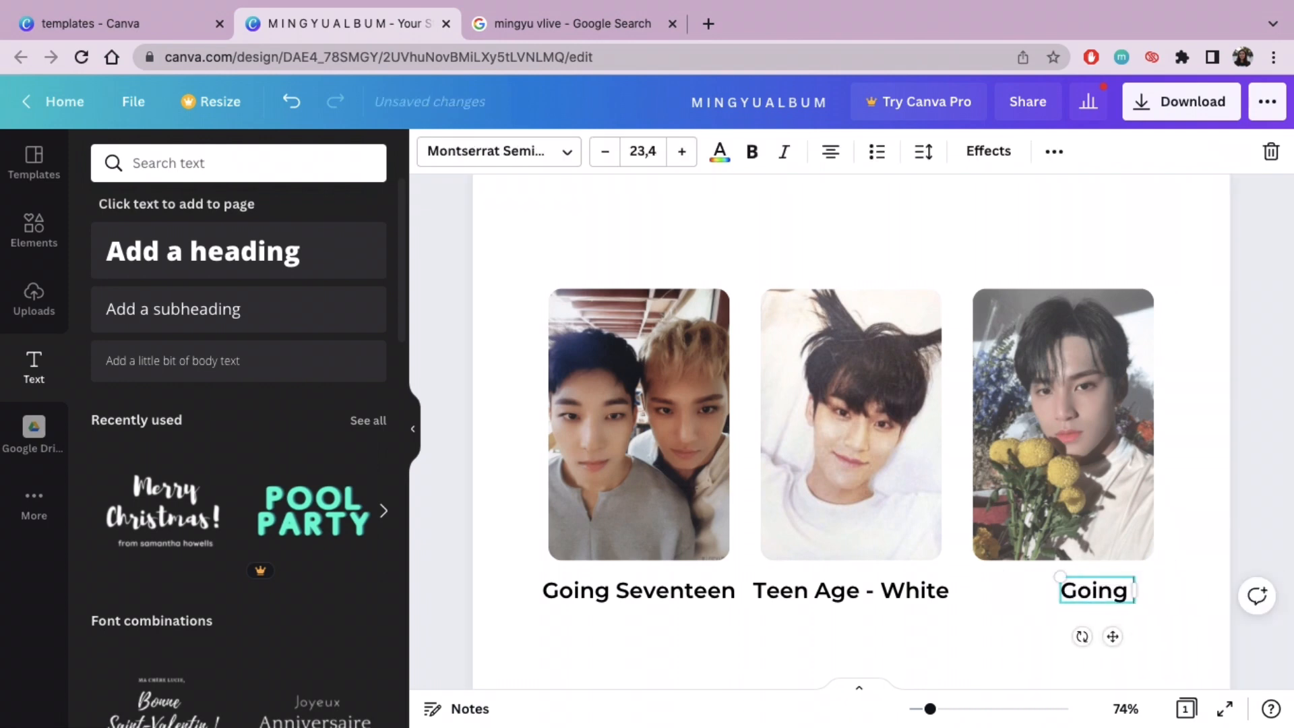
{"action": "type", "text": "YC"}
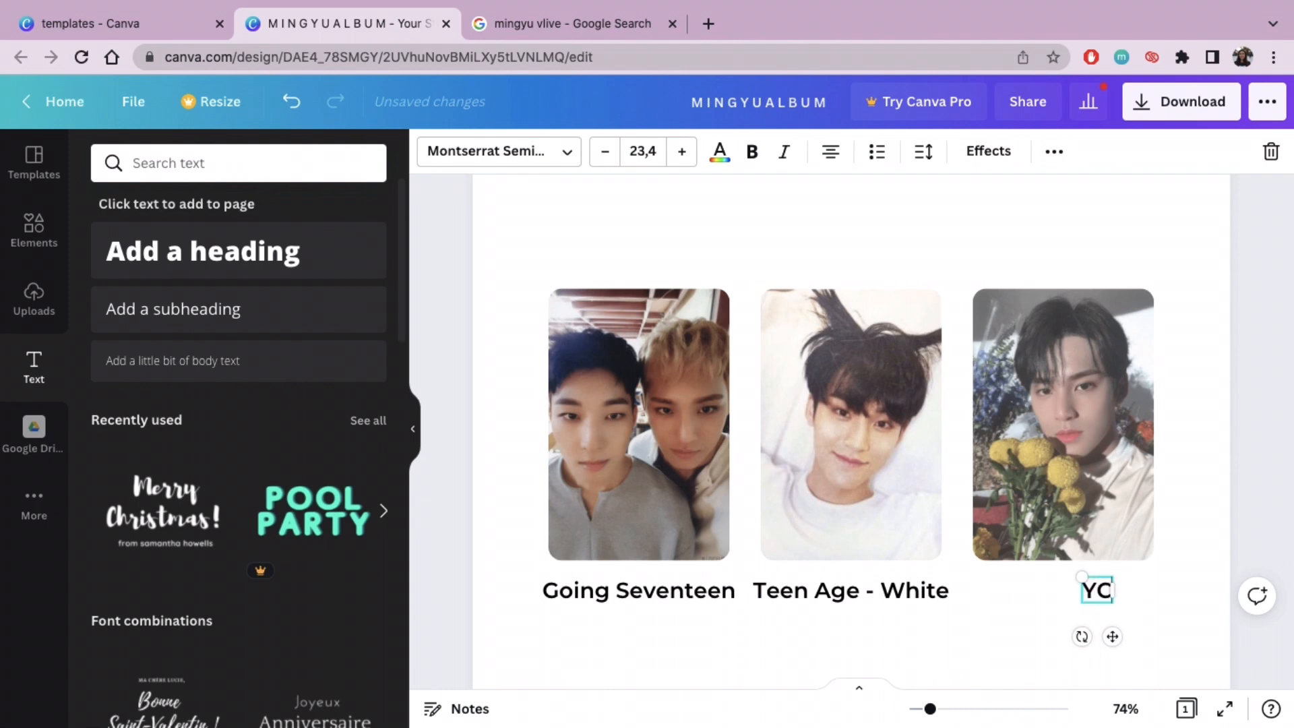
{"action": "type", "text": " -"}
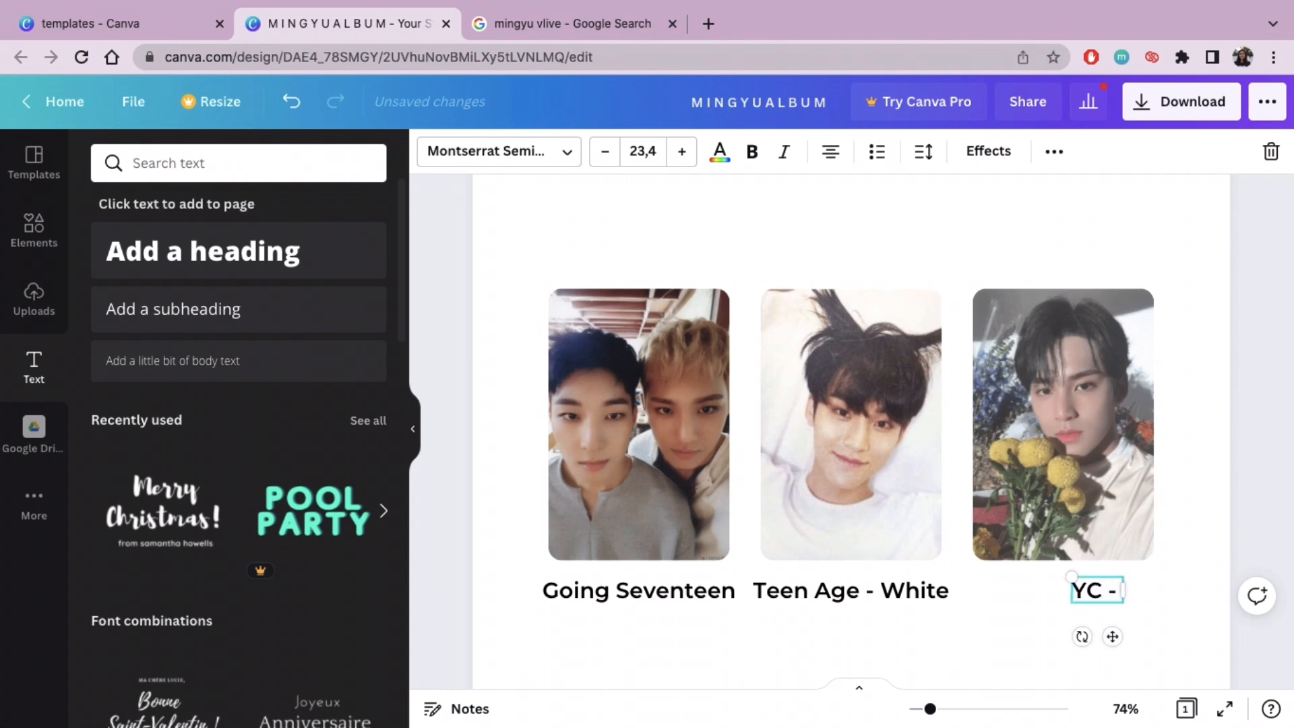
{"action": "type", "text": " One Side"}
{"action": "left_click", "coordinate": [1236, 604]}
Step: Scale down the whole captioned photocard row so its caption text is size 20,2, keeping it centred on the page
{"action": "left_click_drag", "start_coordinate": [930, 709], "coordinate": [915, 711]}
{"action": "left_click_drag", "start_coordinate": [933, 456], "coordinate": [741, 340]}
{"action": "left_click_drag", "start_coordinate": [965, 328], "coordinate": [923, 371]}
{"action": "left_click", "coordinate": [1065, 511]}
Step: Duplicate the first two captioned photocards twice and arrange the copies as a centred second row of four cards
{"action": "scroll", "coordinate": [1065, 511], "scroll_direction": "up", "scroll_amount": 1}
{"action": "left_click_drag", "start_coordinate": [787, 498], "coordinate": [839, 528]}
{"action": "key", "text": "super+v"}
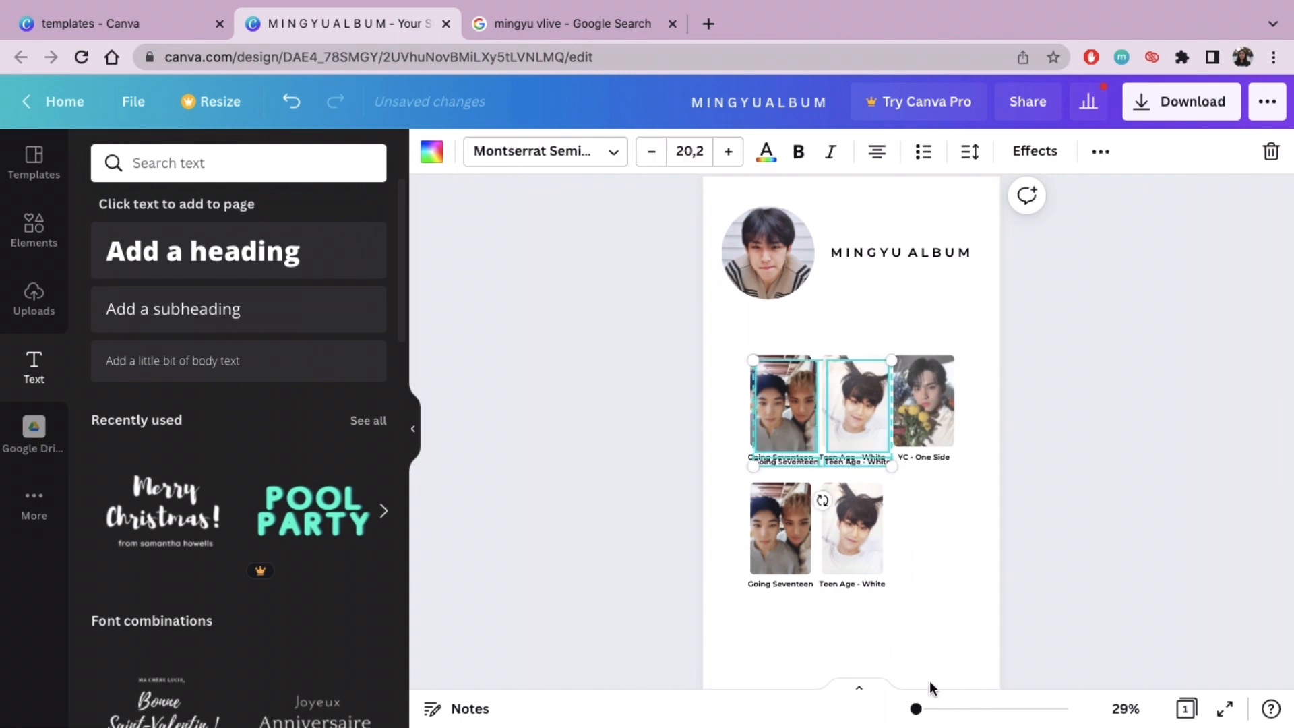
{"action": "left_click_drag", "start_coordinate": [915, 706], "coordinate": [919, 705]}
{"action": "left_click_drag", "start_coordinate": [852, 364], "coordinate": [1034, 525]}
{"action": "left_click_drag", "start_coordinate": [1135, 551], "coordinate": [755, 623]}
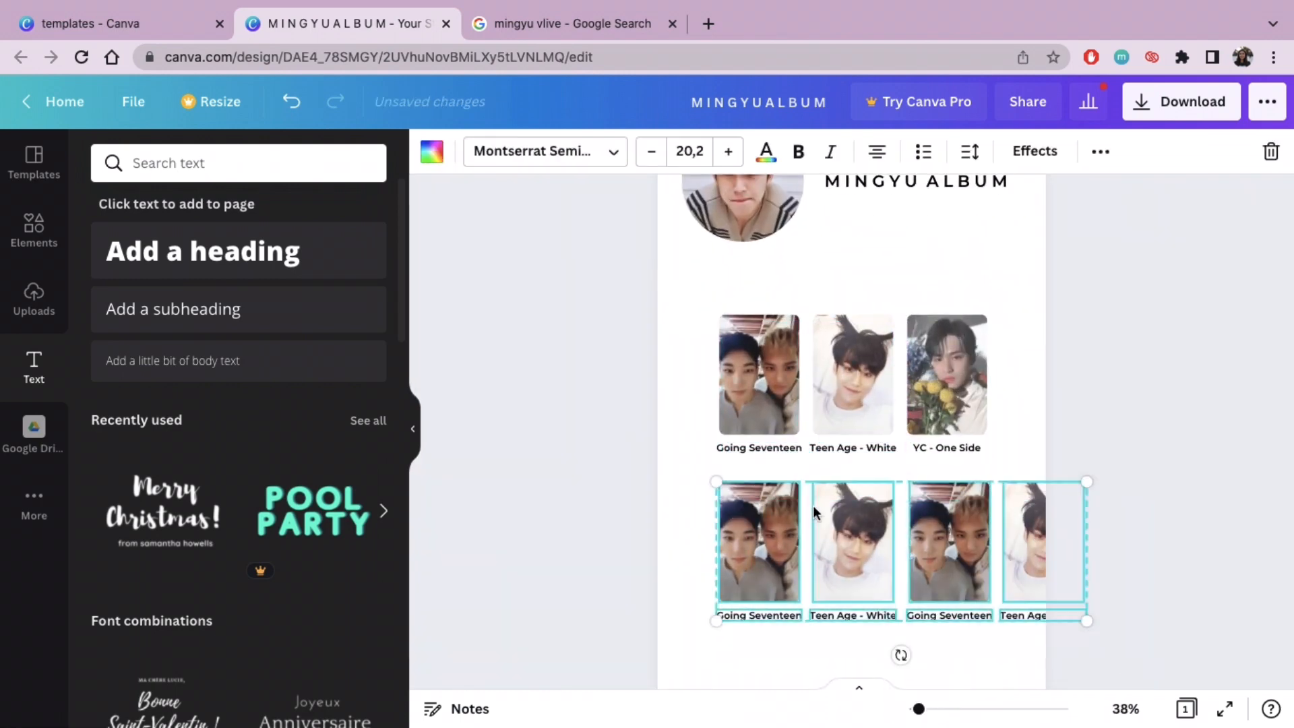
{"action": "left_click_drag", "start_coordinate": [864, 539], "coordinate": [814, 537]}
{"action": "left_click", "coordinate": [1147, 444]}
{"action": "scroll", "coordinate": [1147, 445], "scroll_direction": "down", "scroll_amount": 1}
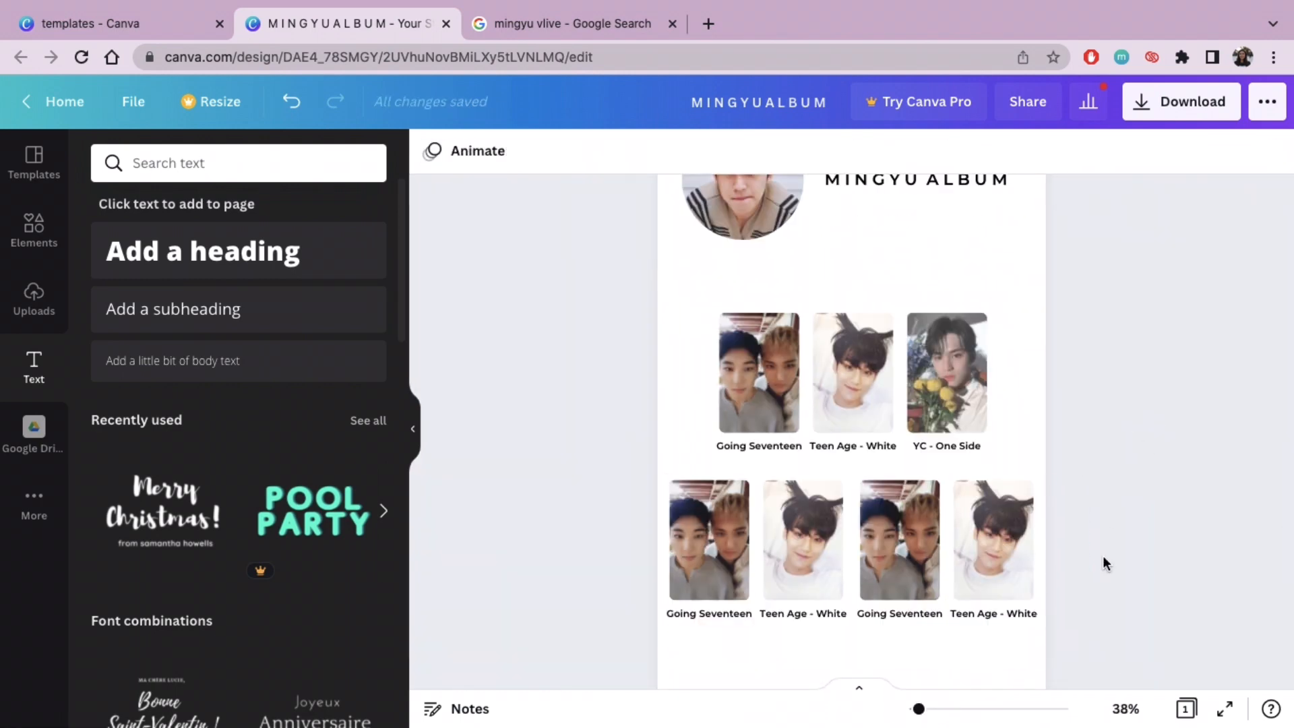
Step: Replace the second row's separate captions with a single caption "An Ode - Hope" centred beneath the four photocards
{"action": "left_click_drag", "start_coordinate": [1000, 659], "coordinate": [915, 618]}
{"action": "key", "text": "Delete"}
{"action": "left_click", "coordinate": [699, 617]}
{"action": "key", "text": "Delete"}
{"action": "left_click_drag", "start_coordinate": [812, 613], "coordinate": [860, 618]}
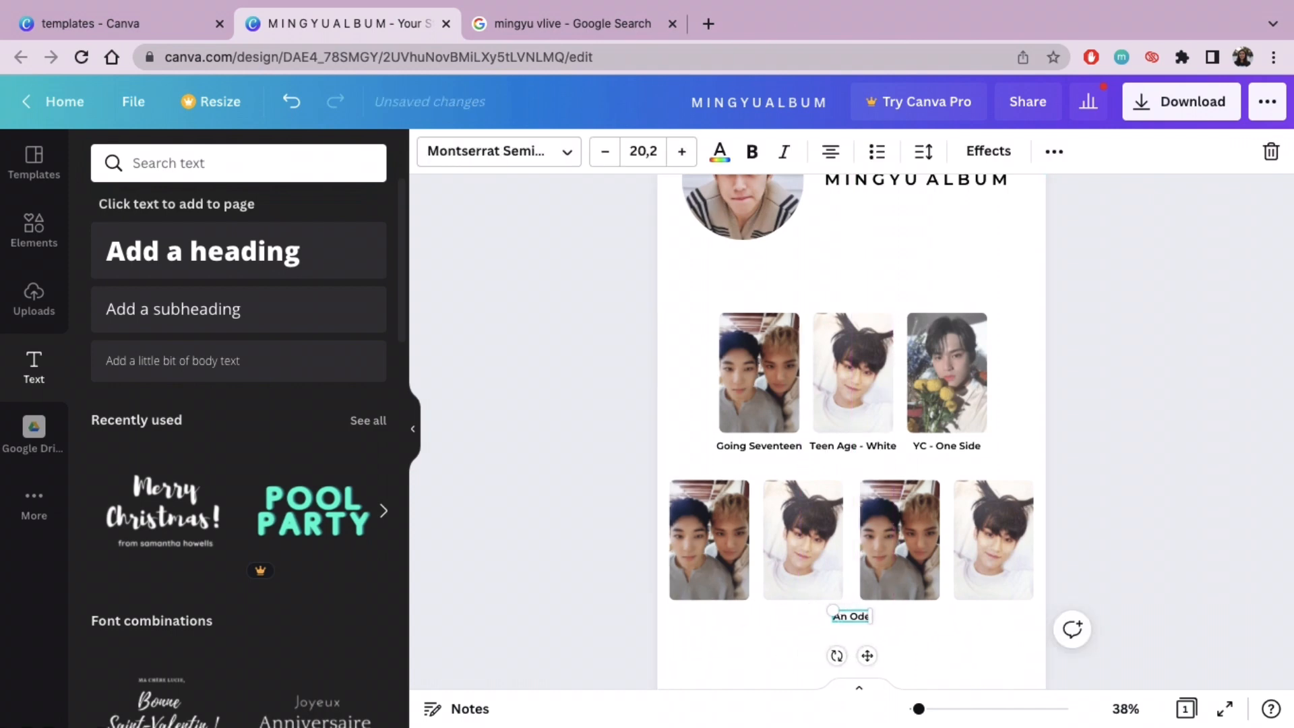
{"action": "left_click", "coordinate": [953, 656]}
{"action": "left_click", "coordinate": [867, 615]}
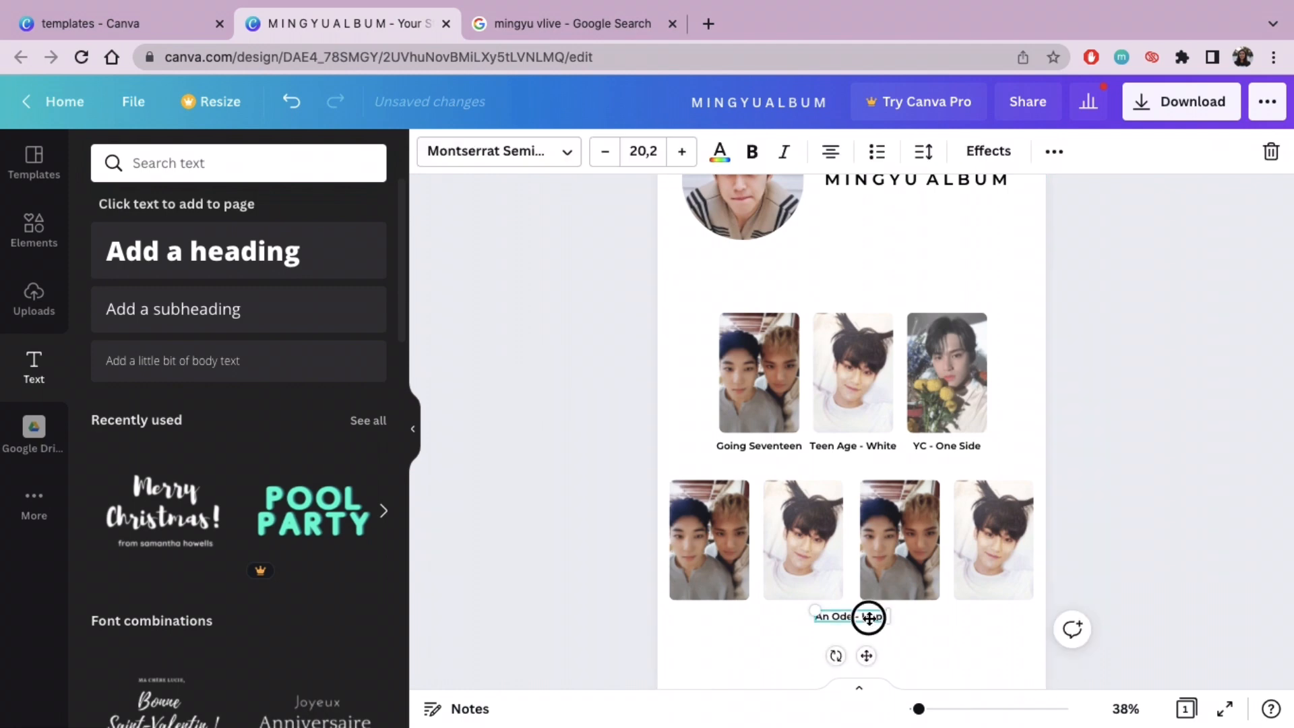
{"action": "left_click", "coordinate": [959, 621]}
Step: Fill the second row's first two frames with the two uploaded photos of the light-blue shirt and peace sign
{"action": "left_click", "coordinate": [34, 300]}
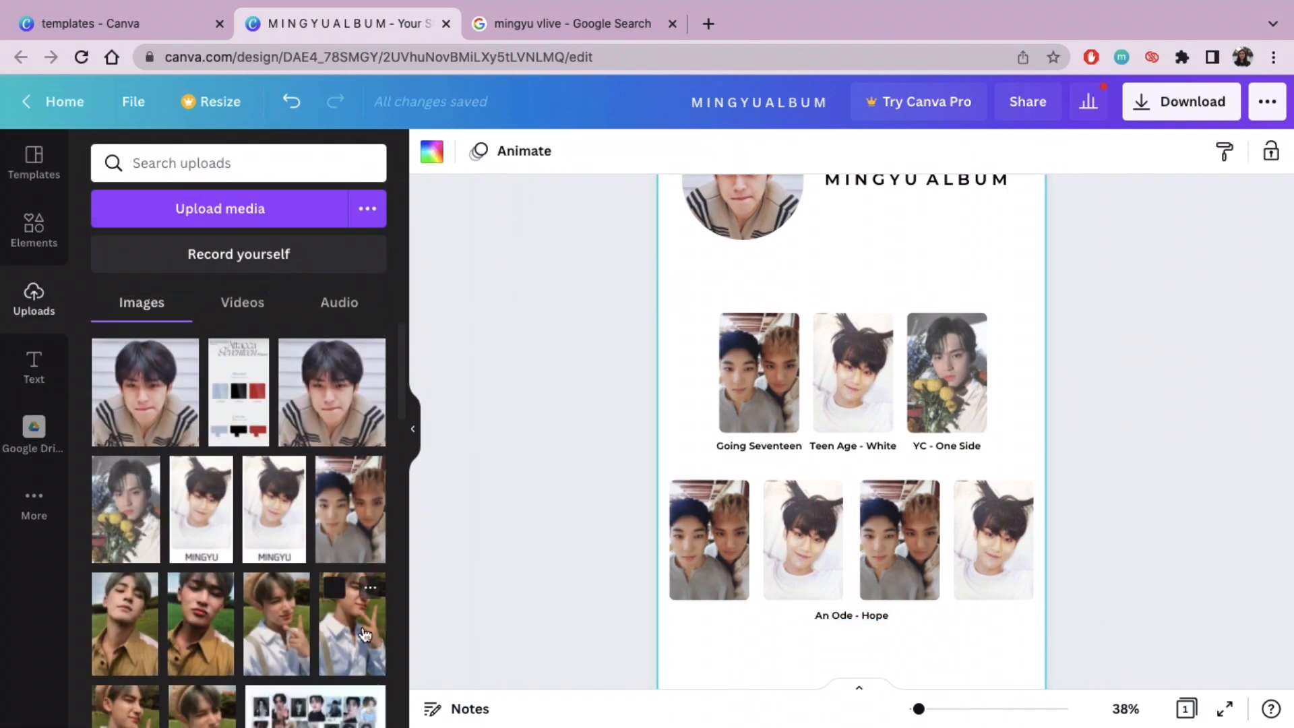
{"action": "left_click", "coordinate": [278, 627]}
{"action": "left_click_drag", "start_coordinate": [843, 329], "coordinate": [727, 515]}
{"action": "left_click", "coordinate": [352, 627]}
{"action": "left_click_drag", "start_coordinate": [822, 404], "coordinate": [778, 544]}
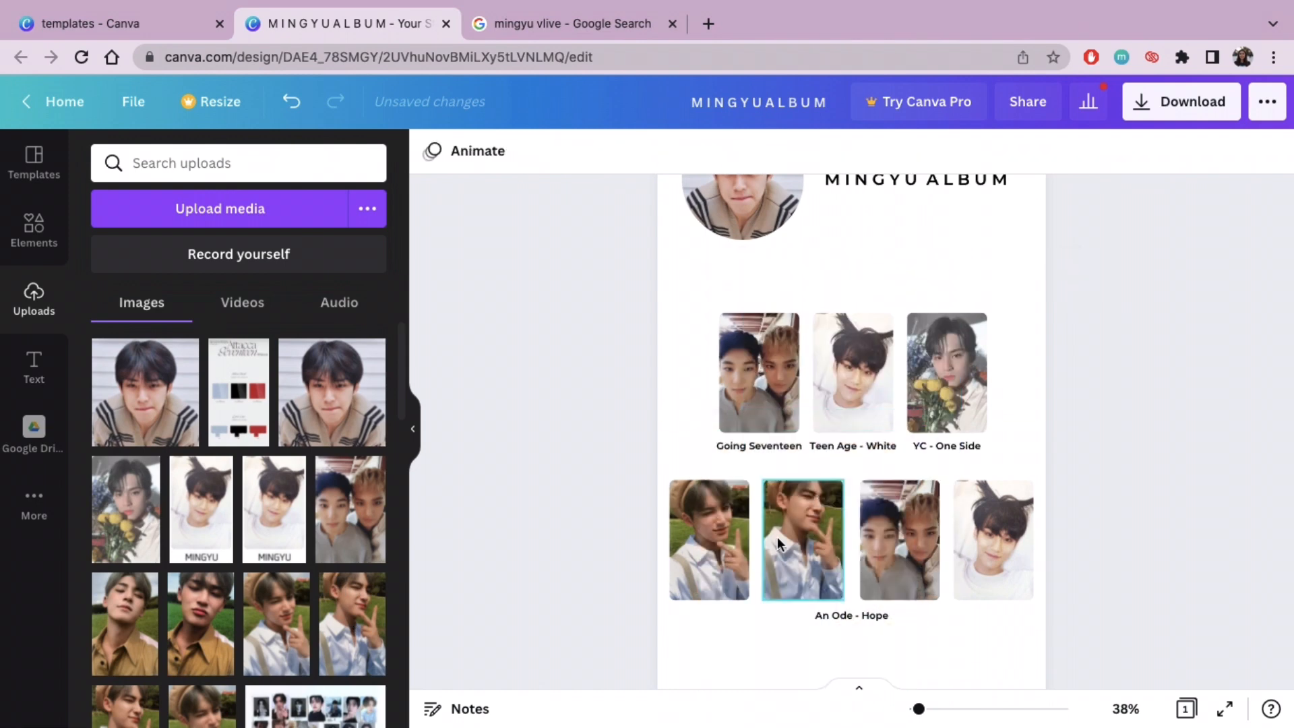
{"action": "double_click", "coordinate": [715, 549]}
{"action": "double_click", "coordinate": [799, 572]}
{"action": "left_click", "coordinate": [468, 150]}
Step: Fill the second row's third and fourth frames with the two uploaded brown-shirt portraits, the head-tilted-back one in the third
{"action": "left_click", "coordinate": [201, 623]}
{"action": "left_click_drag", "start_coordinate": [860, 348], "coordinate": [996, 550]}
{"action": "double_click", "coordinate": [993, 549]}
{"action": "left_click", "coordinate": [468, 150]}
{"action": "left_click", "coordinate": [125, 606]}
{"action": "left_click_drag", "start_coordinate": [852, 405], "coordinate": [900, 539]}
{"action": "double_click", "coordinate": [900, 542]}
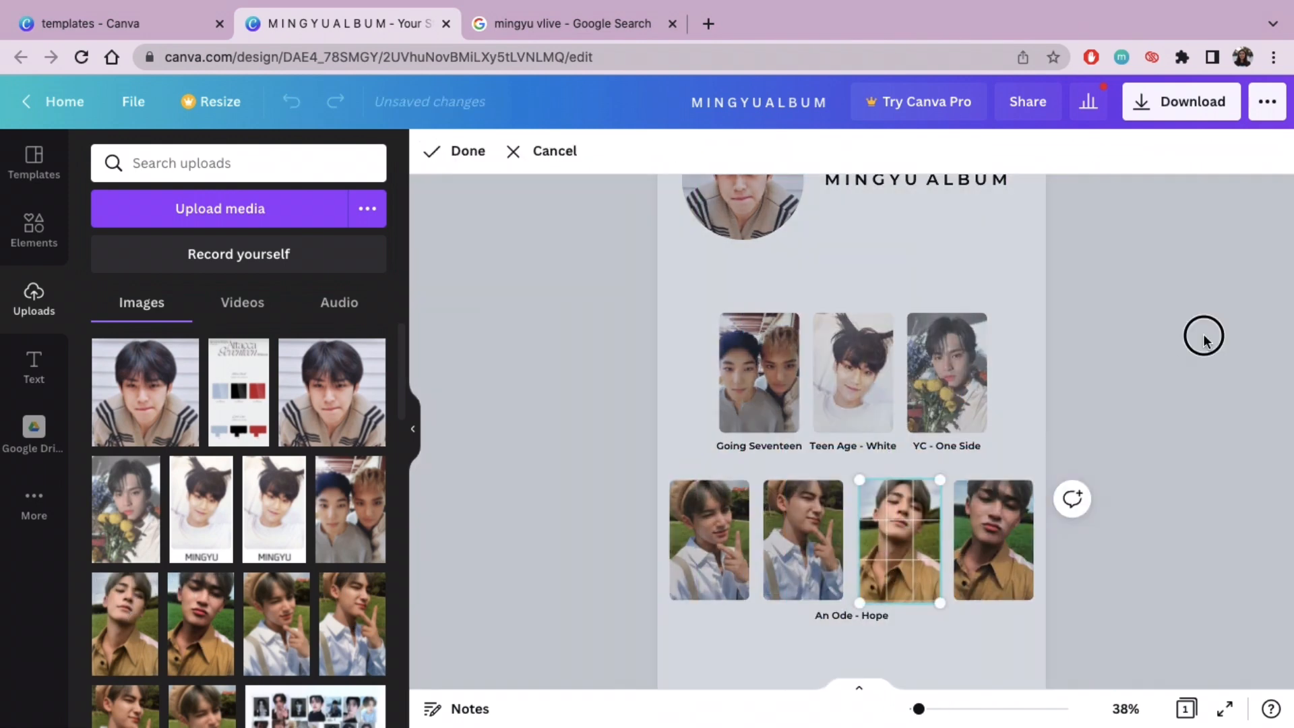
{"action": "left_click", "coordinate": [1204, 336]}
Step: Move the second row's four photocards closer together with even gaps, and recentre the row slightly higher above its caption
{"action": "left_click", "coordinate": [412, 428]}
{"action": "left_click_drag", "start_coordinate": [919, 709], "coordinate": [920, 708]}
{"action": "scroll", "coordinate": [957, 574], "scroll_direction": "down", "scroll_amount": 1}
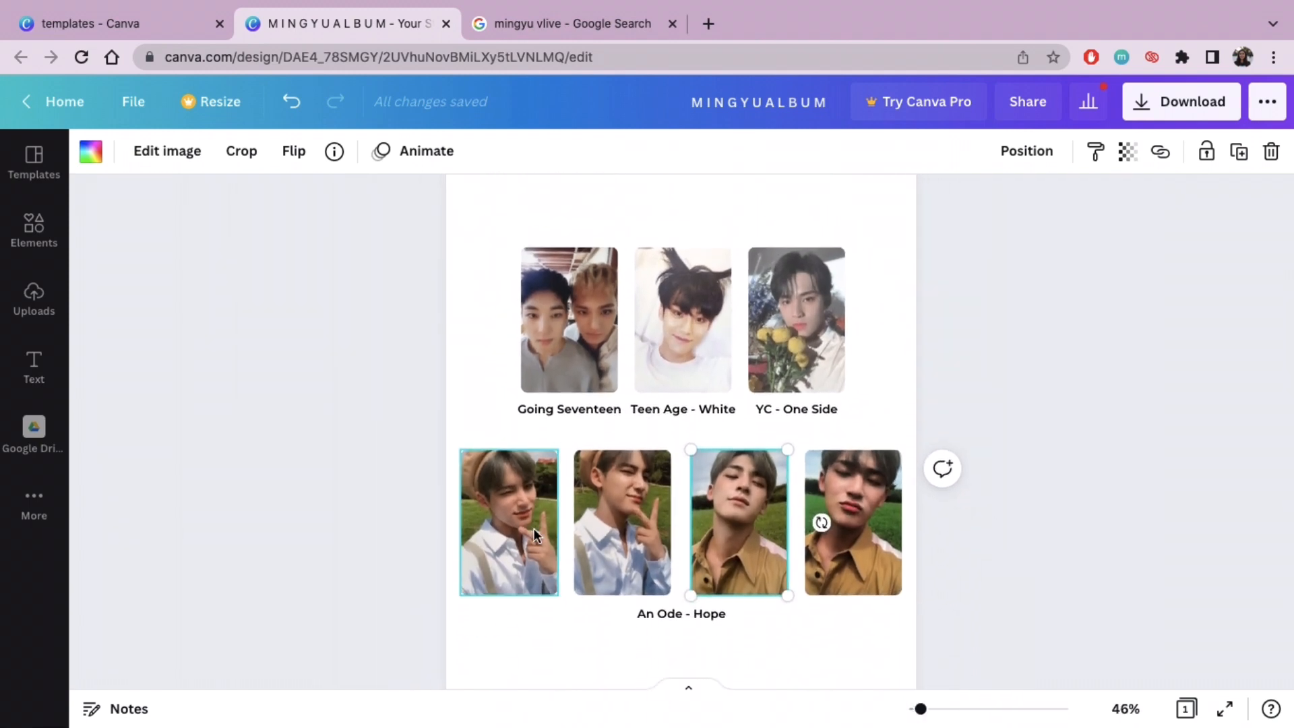
{"action": "left_click_drag", "start_coordinate": [533, 528], "coordinate": [542, 528]}
{"action": "left_click_drag", "start_coordinate": [742, 515], "coordinate": [734, 514]}
{"action": "left_click_drag", "start_coordinate": [865, 509], "coordinate": [849, 505]}
{"action": "left_click", "coordinate": [930, 442]}
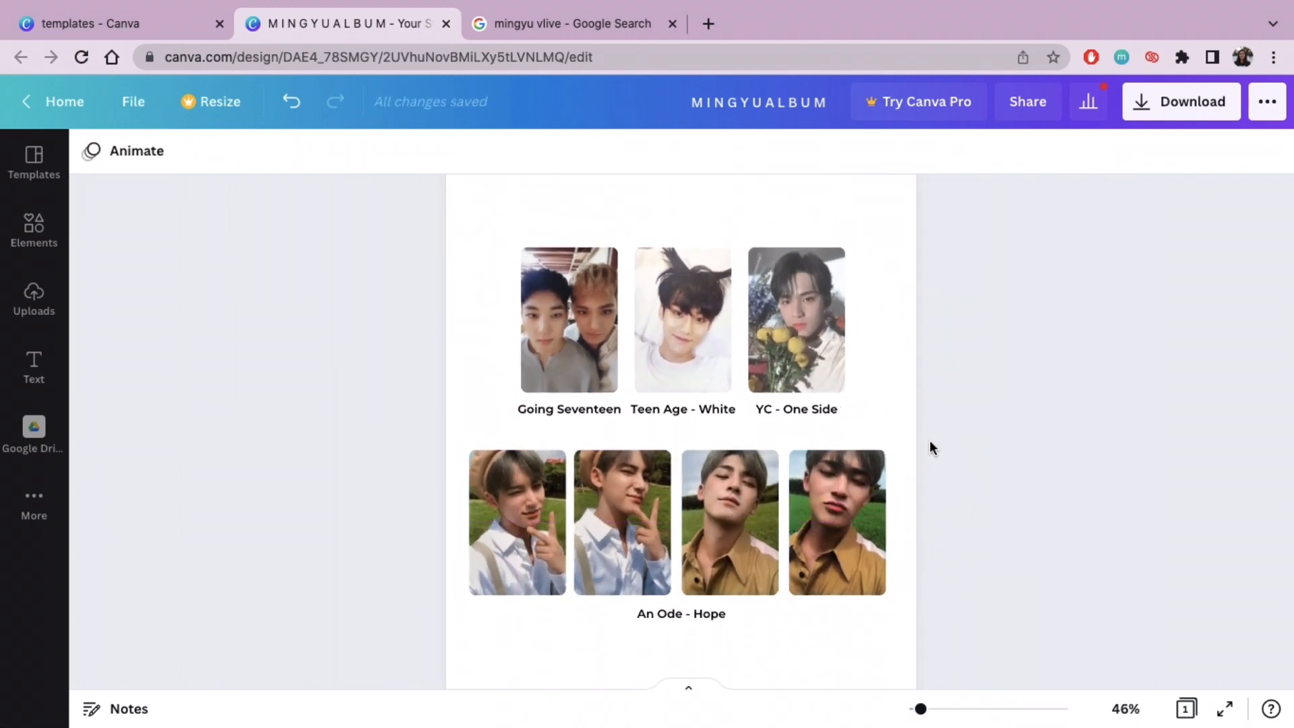
{"action": "left_click_drag", "start_coordinate": [971, 536], "coordinate": [597, 499]}
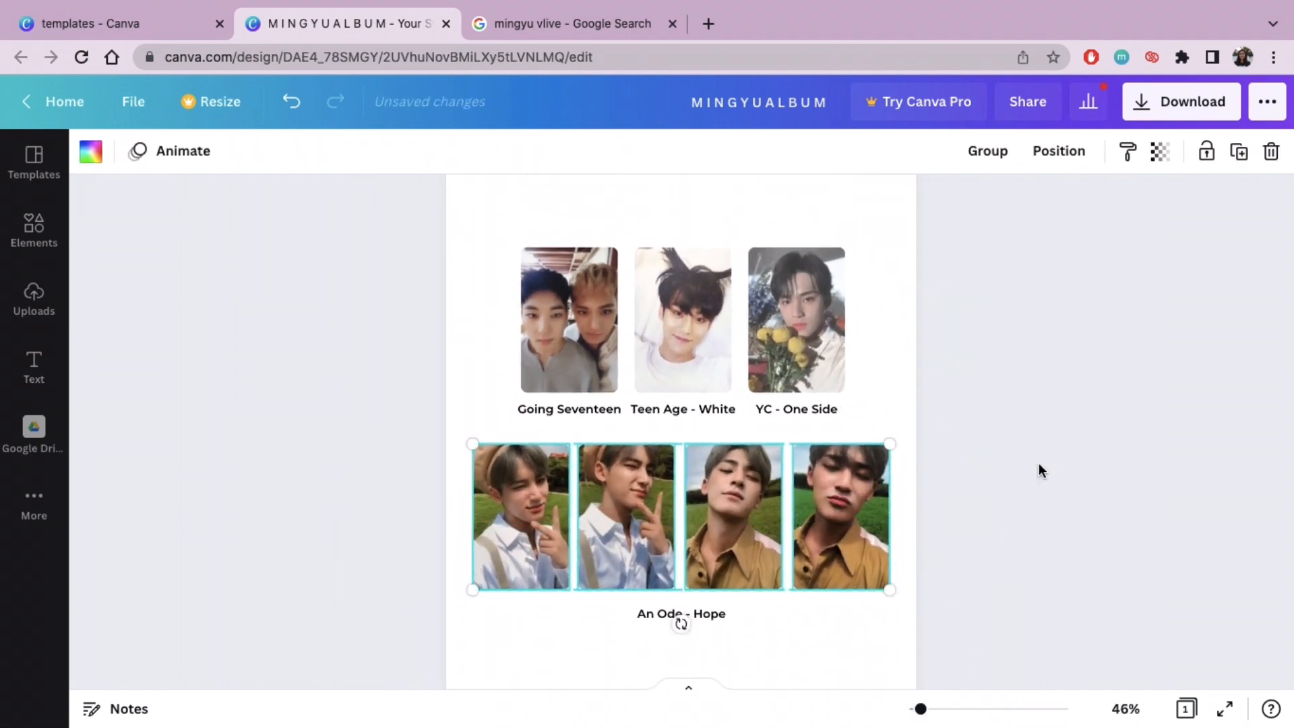
Step: Select the second row's four photocards together and move them slightly down, closer to the "An Ode - Hope" caption
{"action": "left_click", "coordinate": [837, 485]}
{"action": "left_click", "coordinate": [1008, 558]}
{"action": "left_click_drag", "start_coordinate": [1008, 557], "coordinate": [385, 526]}
{"action": "left_click_drag", "start_coordinate": [759, 512], "coordinate": [758, 521]}
{"action": "left_click", "coordinate": [1058, 512]}
{"action": "left_click_drag", "start_coordinate": [920, 708], "coordinate": [913, 708]}
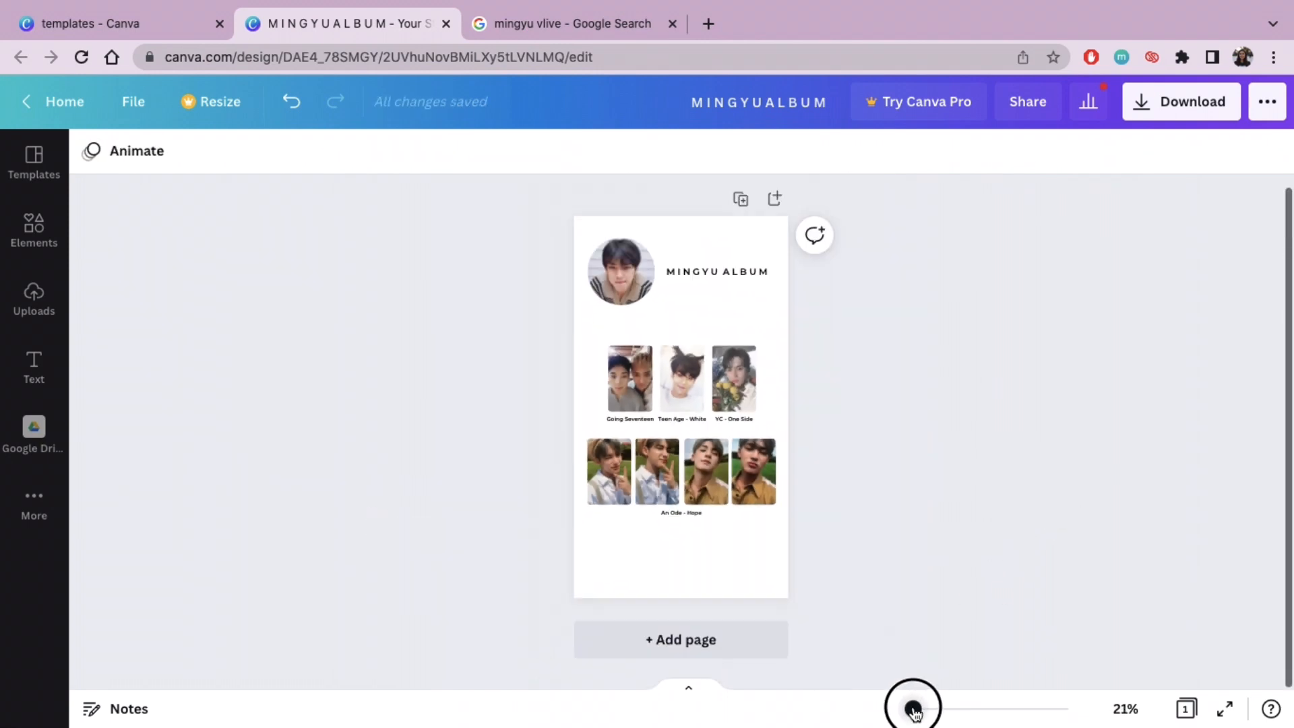
{"action": "left_click", "coordinate": [34, 367]}
{"action": "left_click", "coordinate": [278, 375]}
{"action": "left_click", "coordinate": [413, 429]}
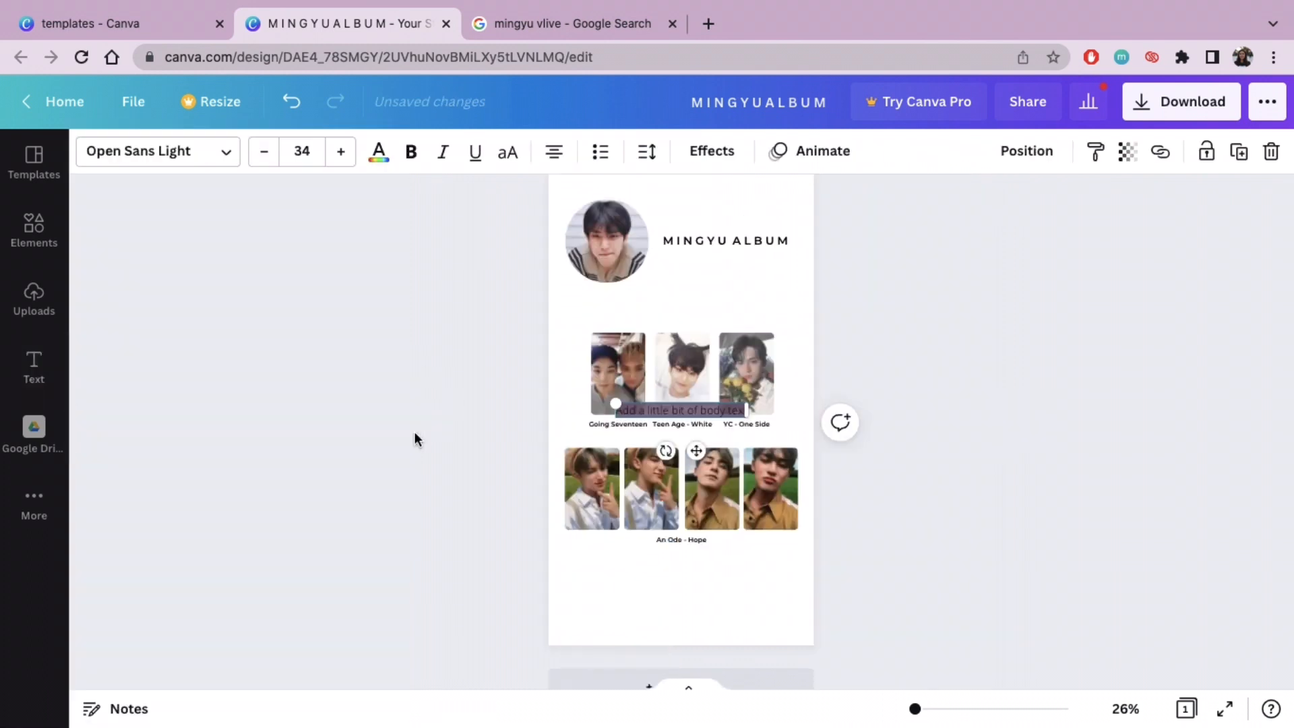
{"action": "type", "text": "A"}
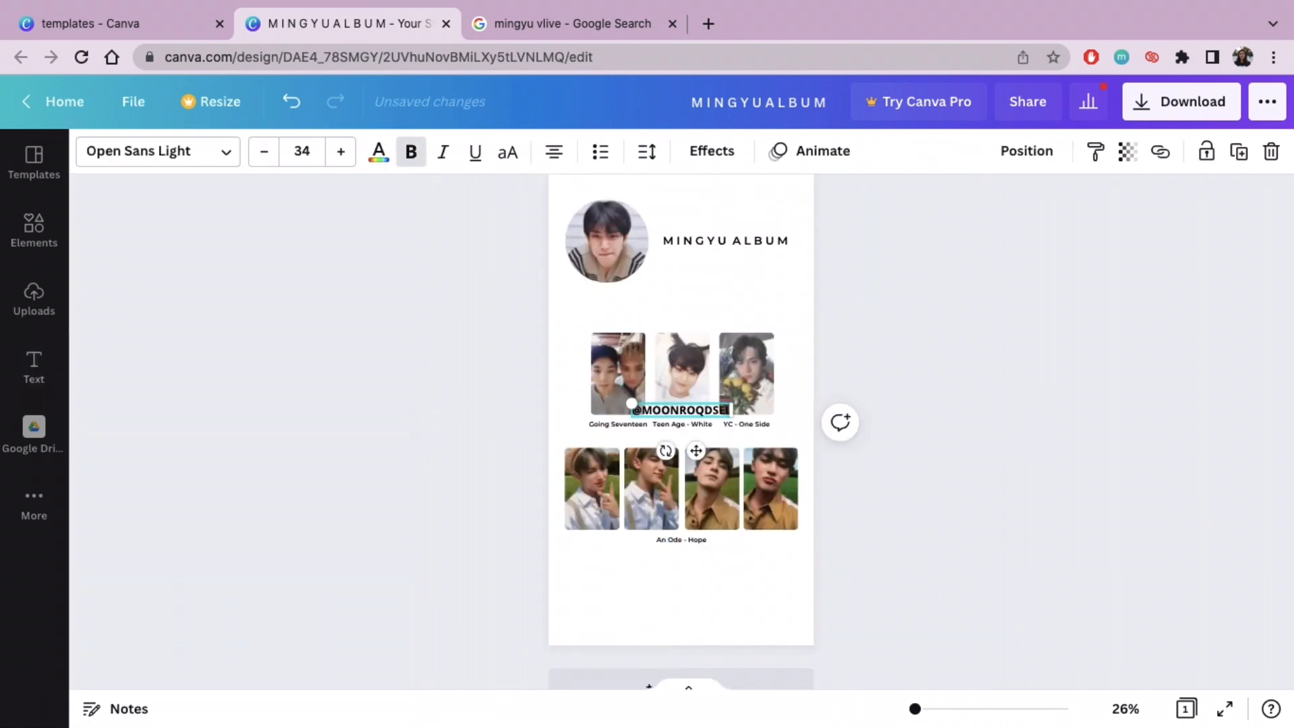
{"action": "left_click_drag", "start_coordinate": [698, 452], "coordinate": [702, 659]}
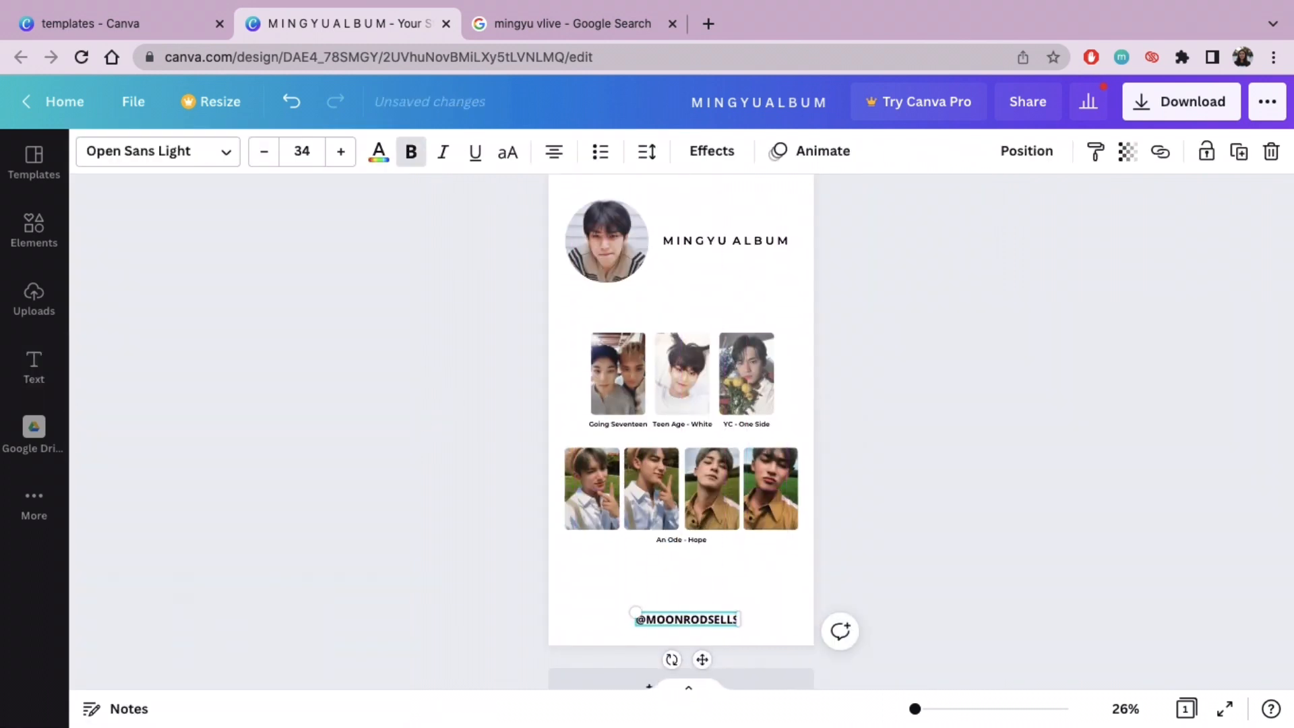
{"action": "left_click_drag", "start_coordinate": [632, 612], "coordinate": [654, 621]}
{"action": "left_click_drag", "start_coordinate": [712, 659], "coordinate": [697, 663]}
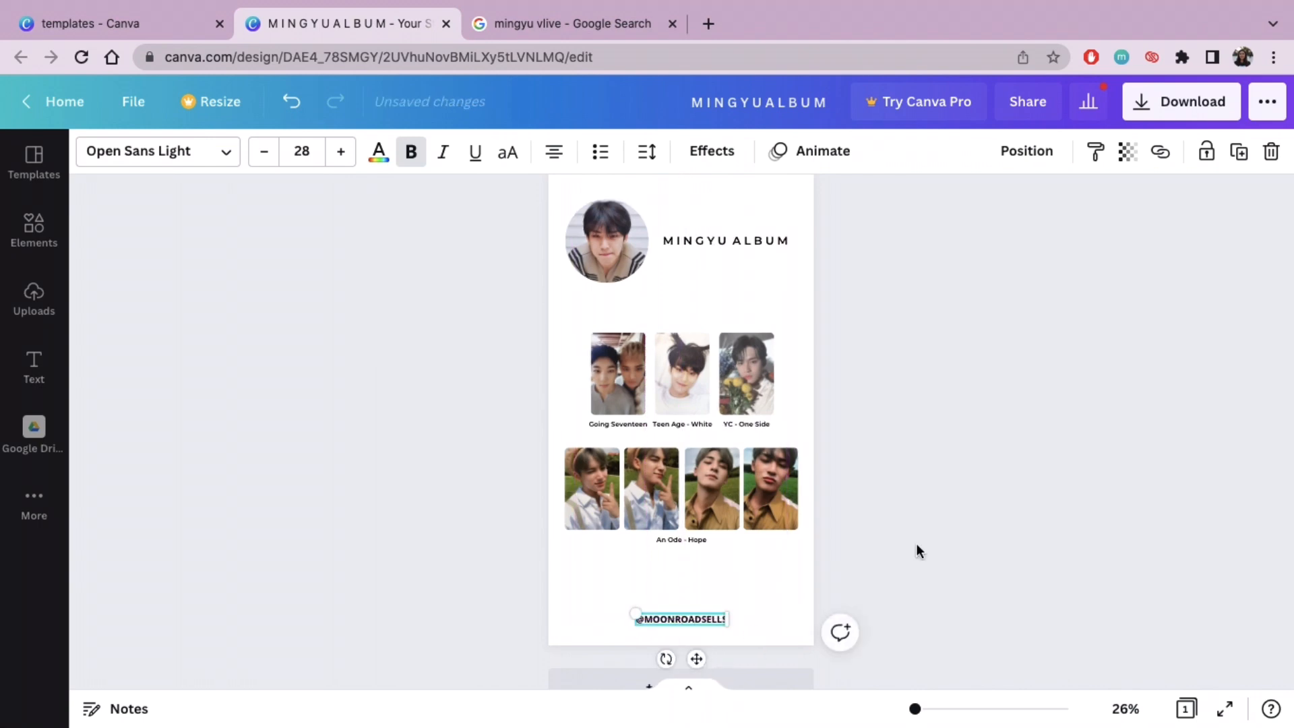
{"action": "left_click", "coordinate": [915, 548]}
Step: Insert the tall double-line rectangular border with notched, rounded corners from the Lines & Shapes collection
{"action": "scroll", "coordinate": [916, 548], "scroll_direction": "up", "scroll_amount": 1}
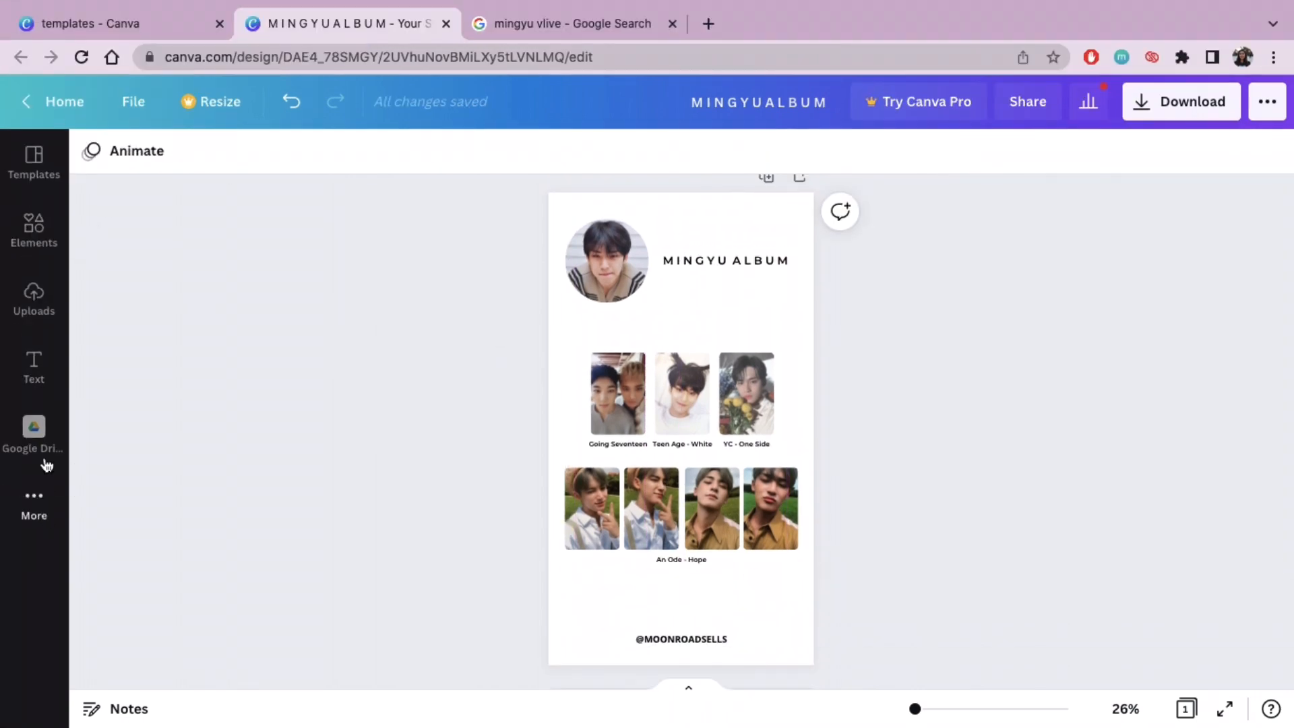
{"action": "left_click", "coordinate": [31, 214]}
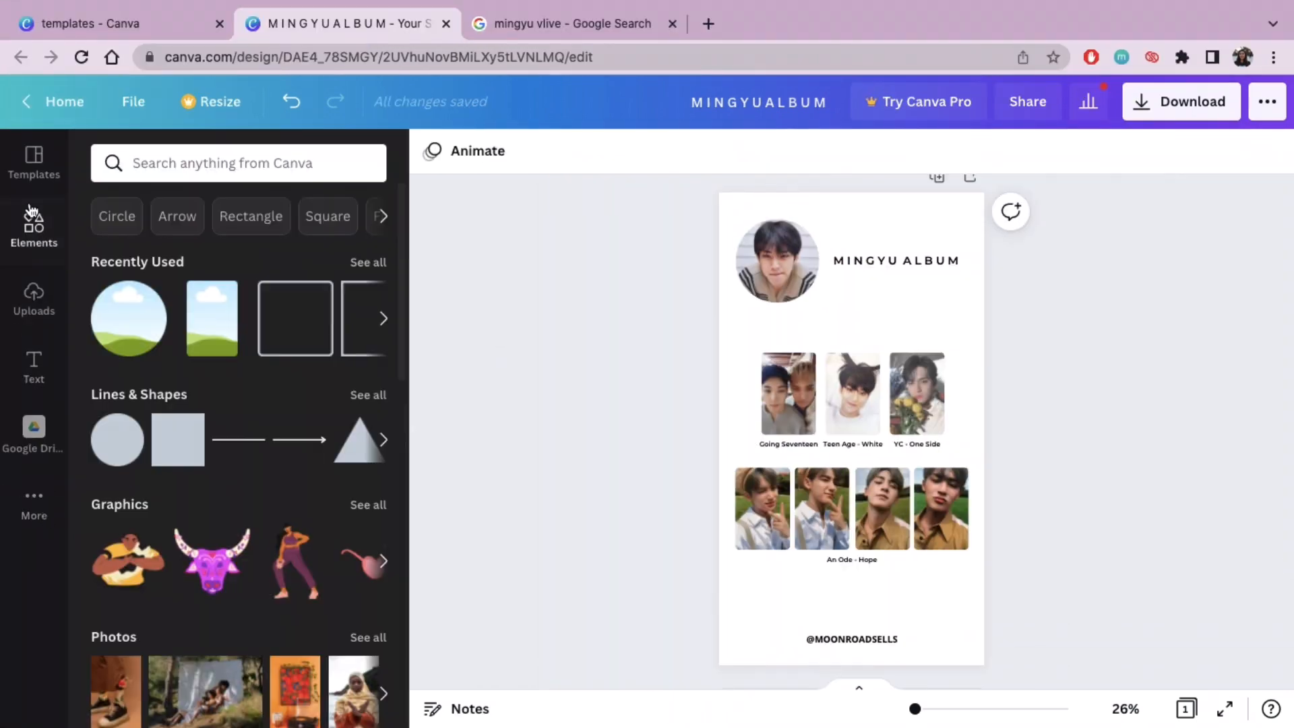
{"action": "left_click", "coordinate": [368, 395]}
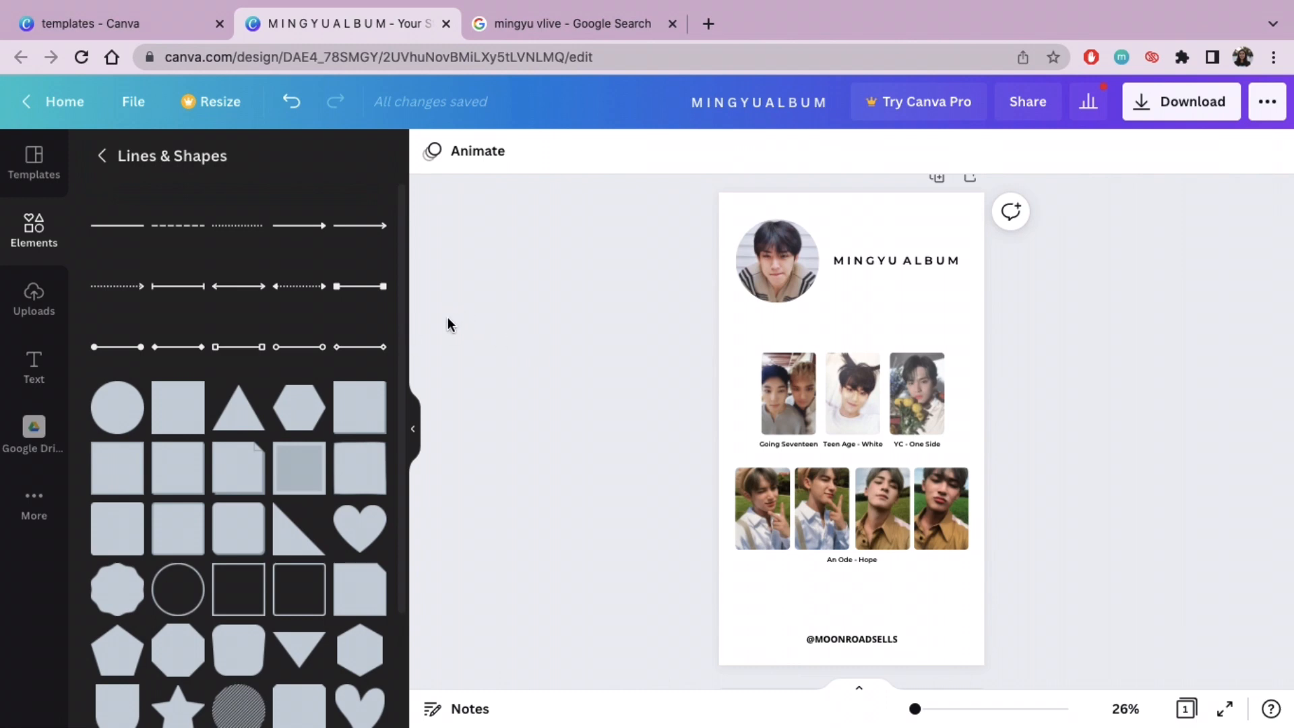
{"action": "left_click_drag", "start_coordinate": [403, 369], "coordinate": [430, 646]}
{"action": "left_click_drag", "start_coordinate": [397, 505], "coordinate": [414, 526]}
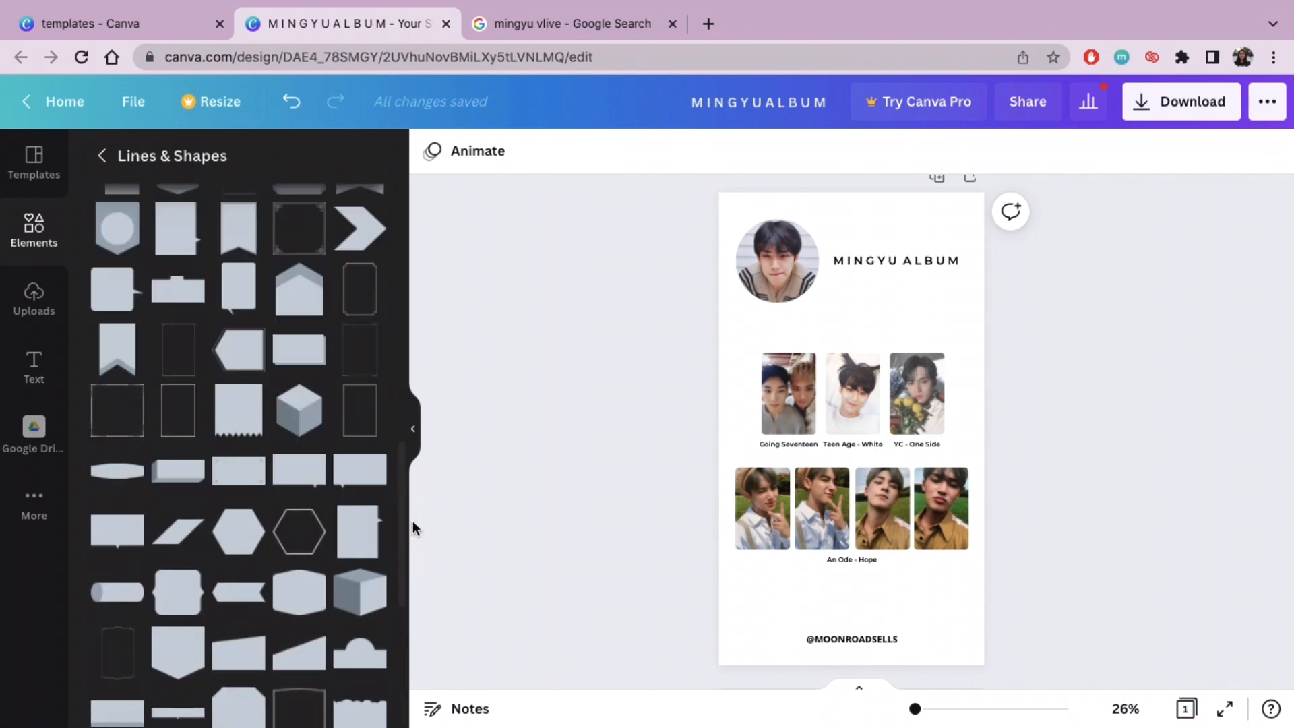
{"action": "left_click", "coordinate": [364, 424]}
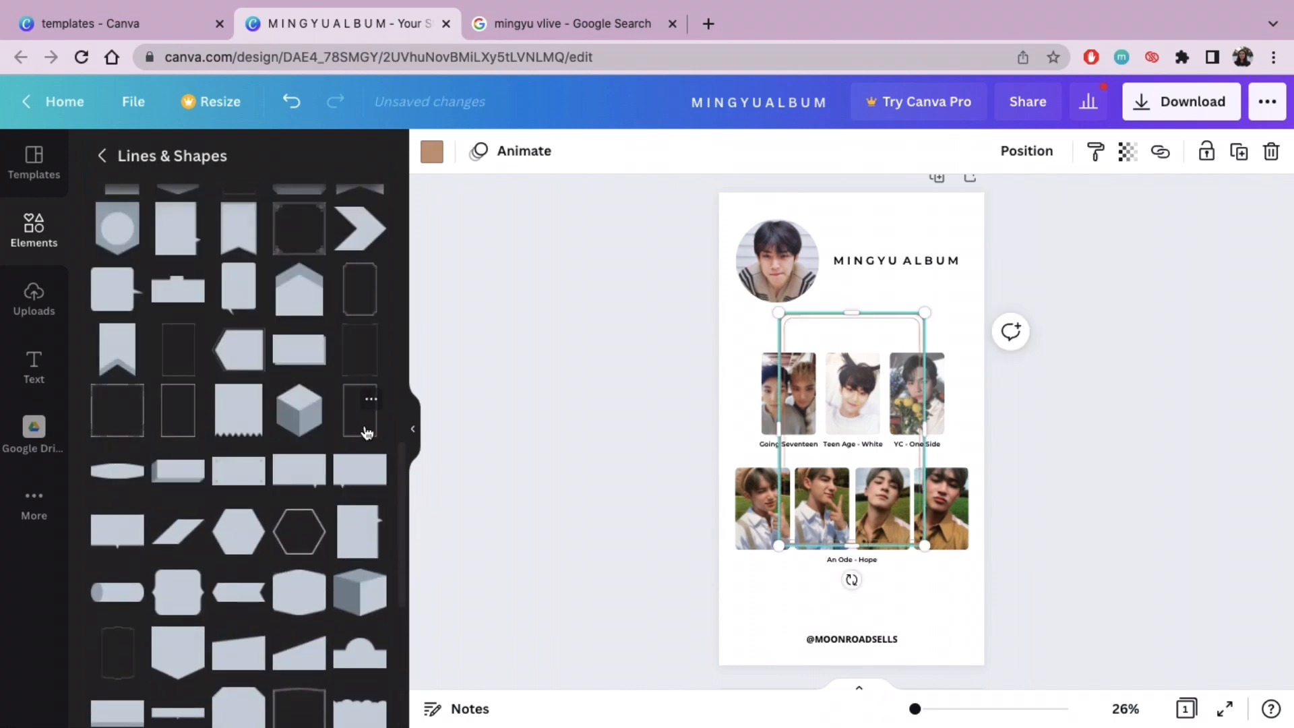
Step: Stretch the border in height and width until it frames the whole page, and centre it on the page
{"action": "left_click", "coordinate": [413, 428]}
{"action": "left_click_drag", "start_coordinate": [680, 313], "coordinate": [679, 197]}
{"action": "left_click_drag", "start_coordinate": [680, 545], "coordinate": [682, 664]}
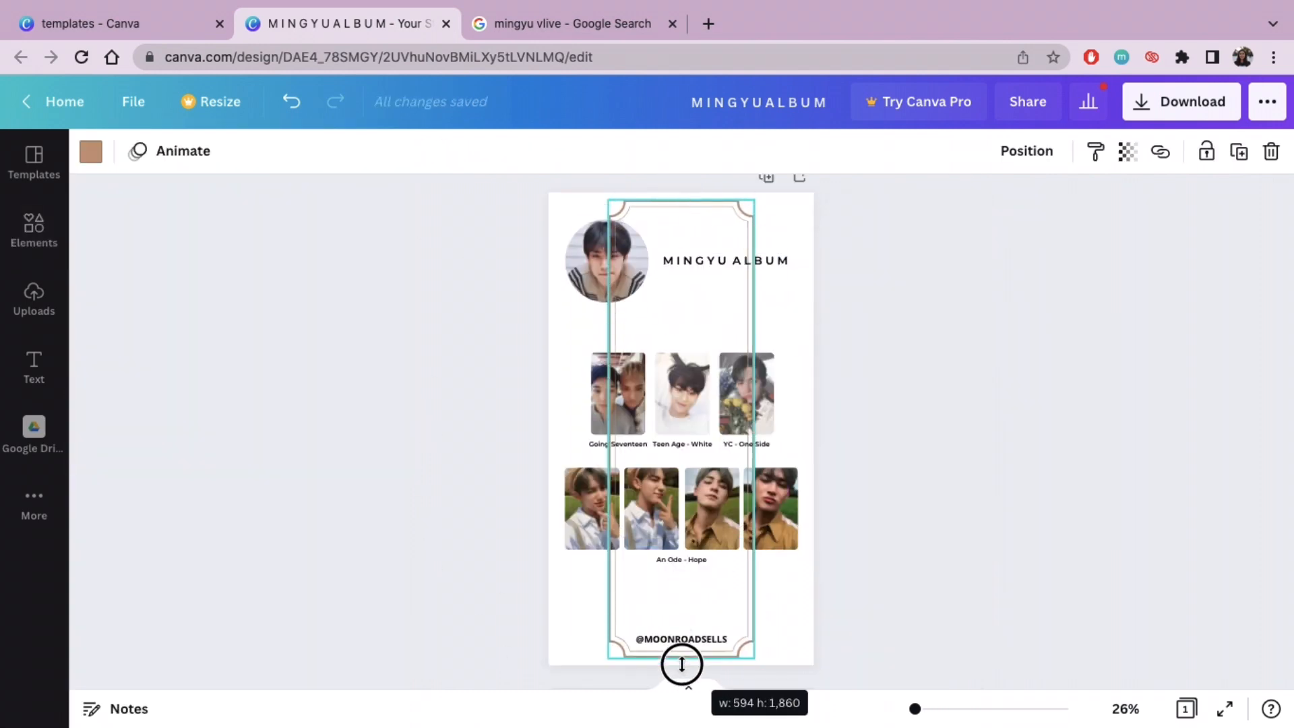
{"action": "left_click_drag", "start_coordinate": [769, 424], "coordinate": [812, 424]}
{"action": "left_click_drag", "start_coordinate": [610, 428], "coordinate": [553, 430]}
{"action": "left_click", "coordinate": [901, 363]}
{"action": "left_click", "coordinate": [682, 200]}
{"action": "left_click_drag", "start_coordinate": [682, 199], "coordinate": [682, 191]}
{"action": "left_click", "coordinate": [980, 228]}
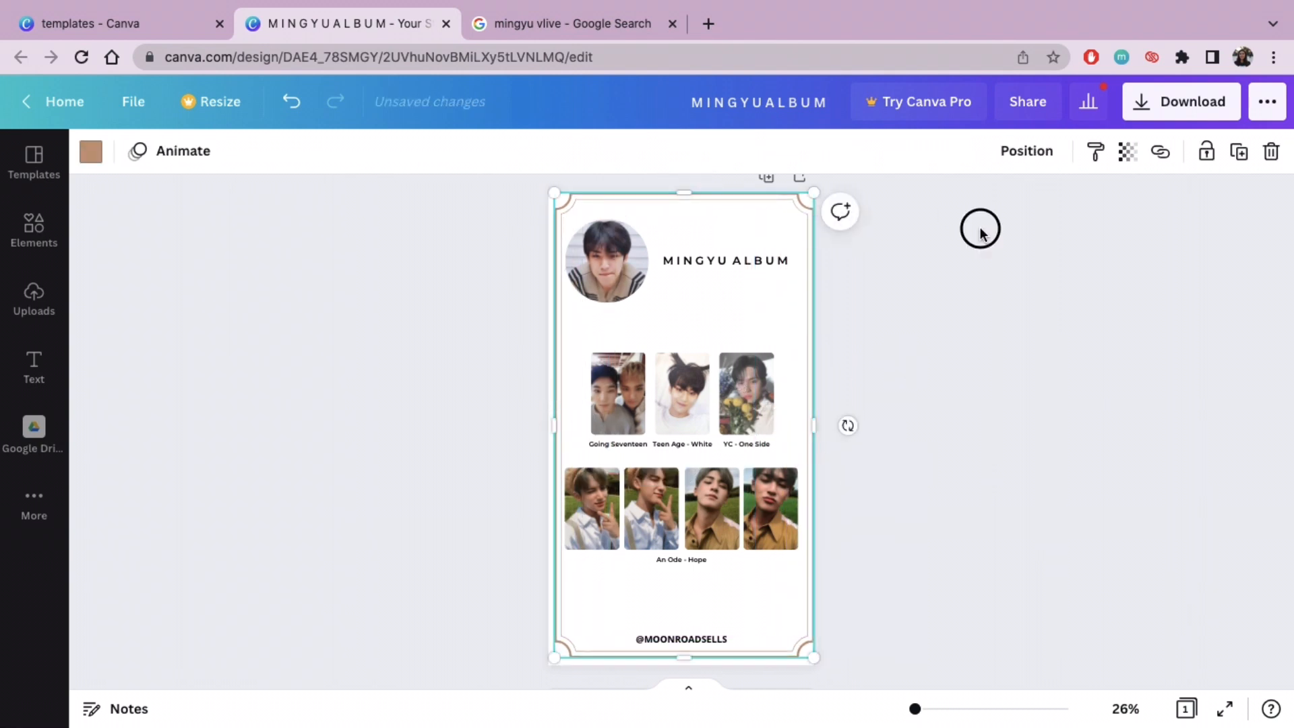
{"action": "left_click_drag", "start_coordinate": [685, 328], "coordinate": [682, 331]}
Step: Recolour the page border with the dark navy from the Going Seventeen photo's colours
{"action": "left_click", "coordinate": [91, 154]}
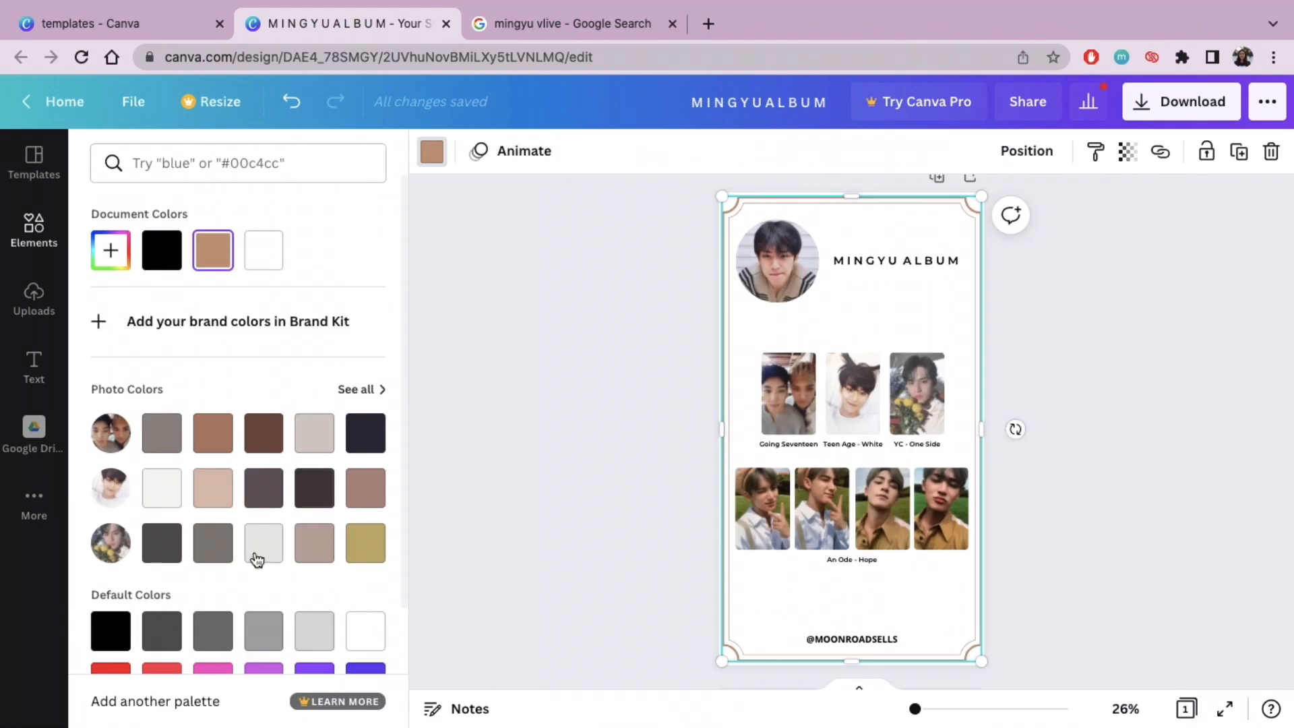
{"action": "left_click", "coordinate": [365, 433]}
{"action": "left_click", "coordinate": [865, 288]}
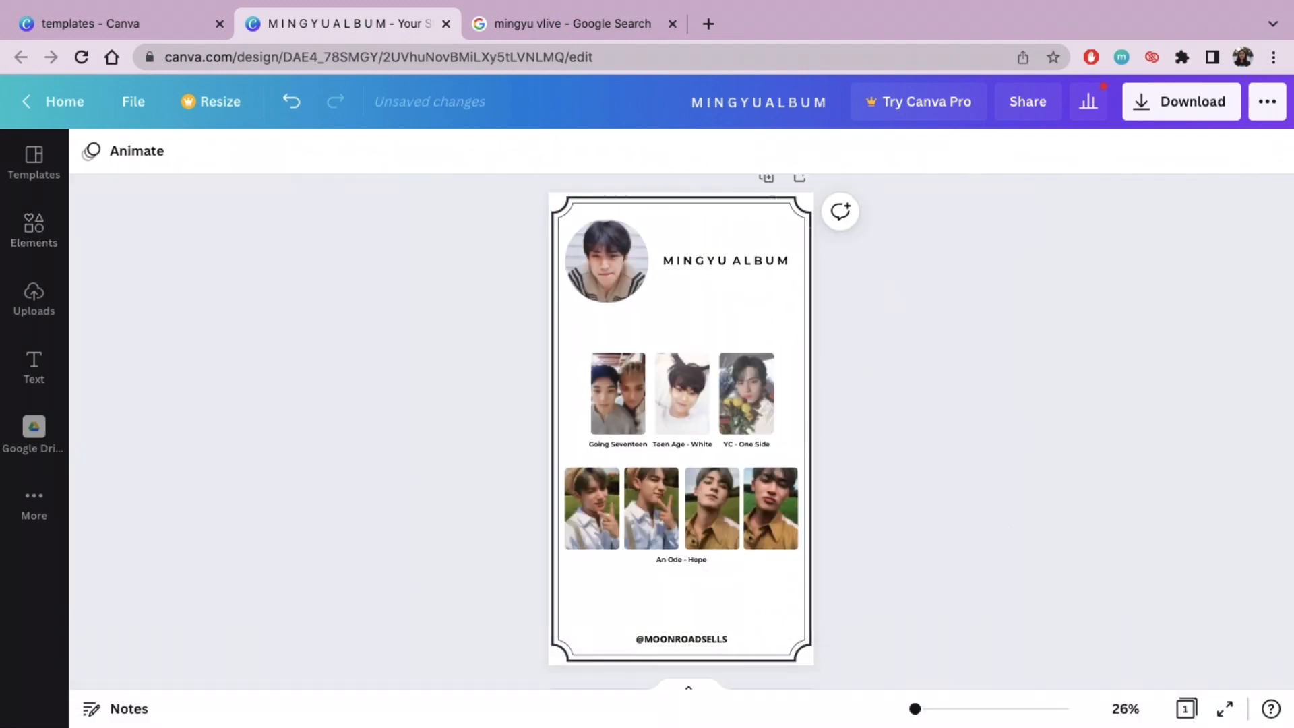
Step: Recolour the page border with the dark grey from the yellow-flowers photo's colours in the full photo palette
{"action": "left_click_drag", "start_coordinate": [915, 709], "coordinate": [932, 709]}
{"action": "left_click", "coordinate": [431, 546]}
{"action": "left_click", "coordinate": [91, 152]}
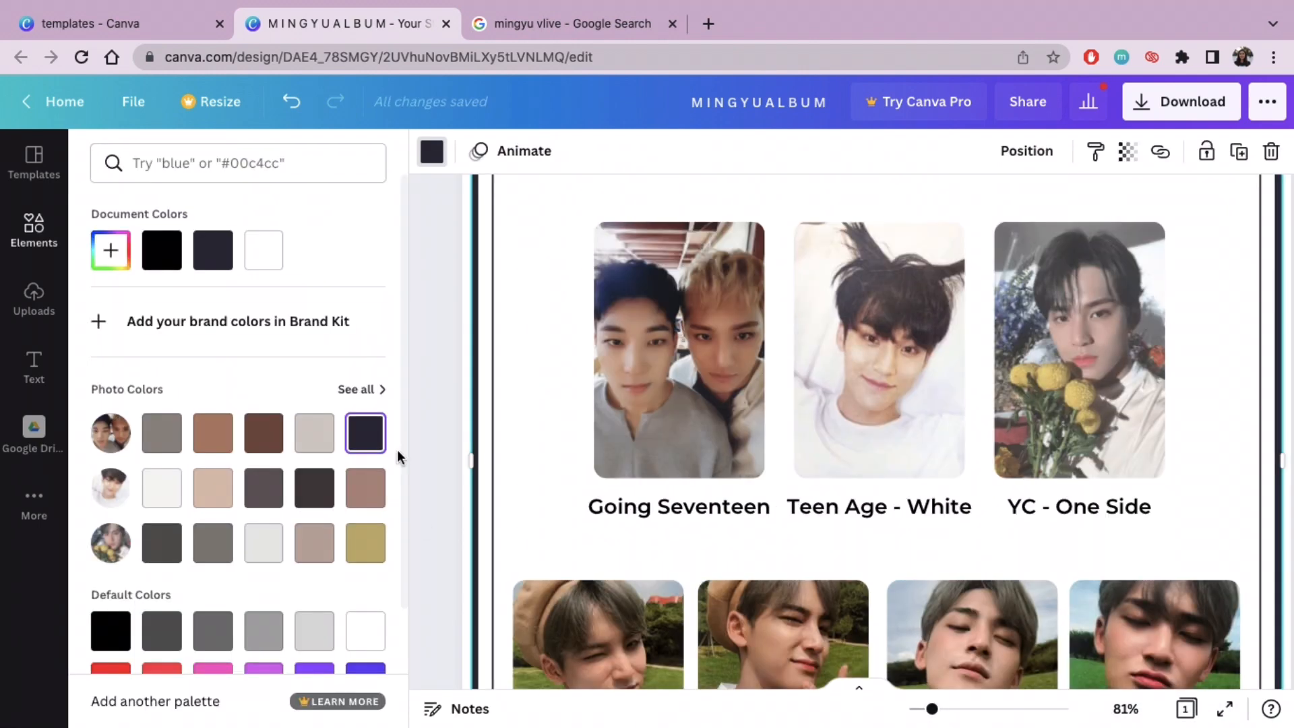
{"action": "left_click", "coordinate": [364, 390]}
{"action": "left_click", "coordinate": [376, 384]}
{"action": "left_click", "coordinate": [270, 396]}
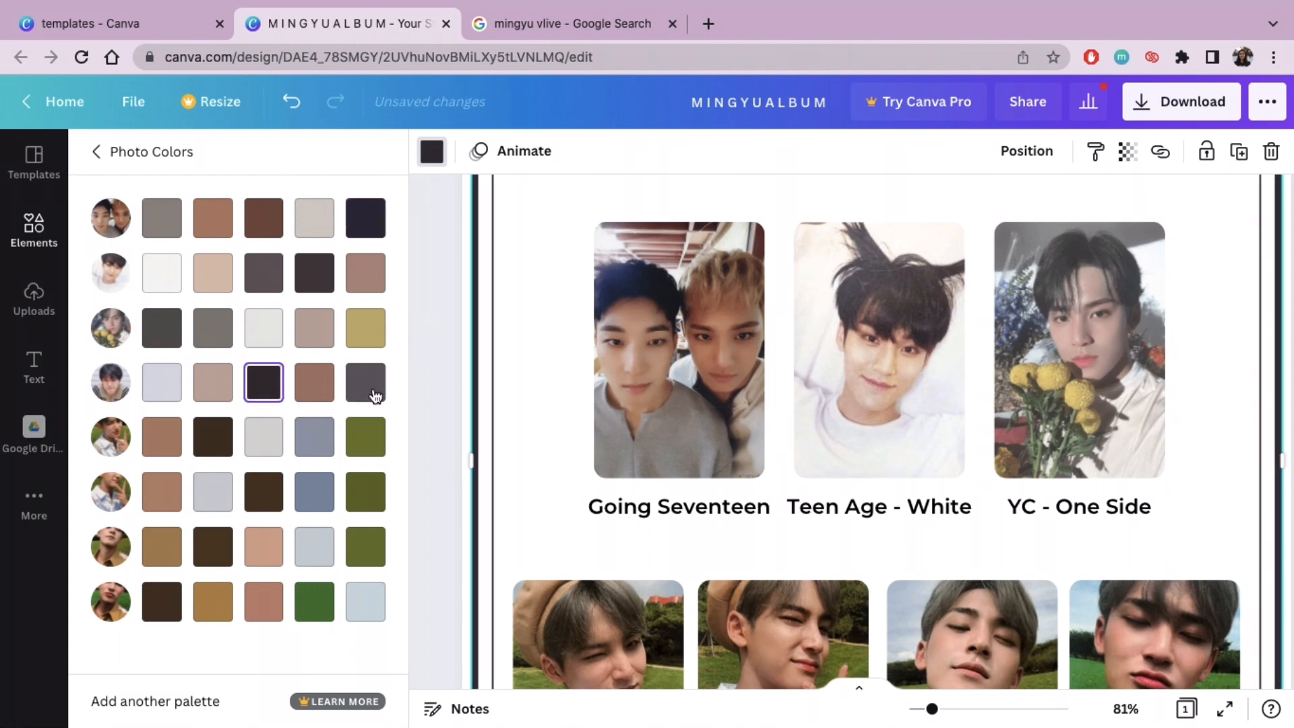
{"action": "left_click", "coordinate": [156, 341]}
{"action": "left_click", "coordinate": [451, 366]}
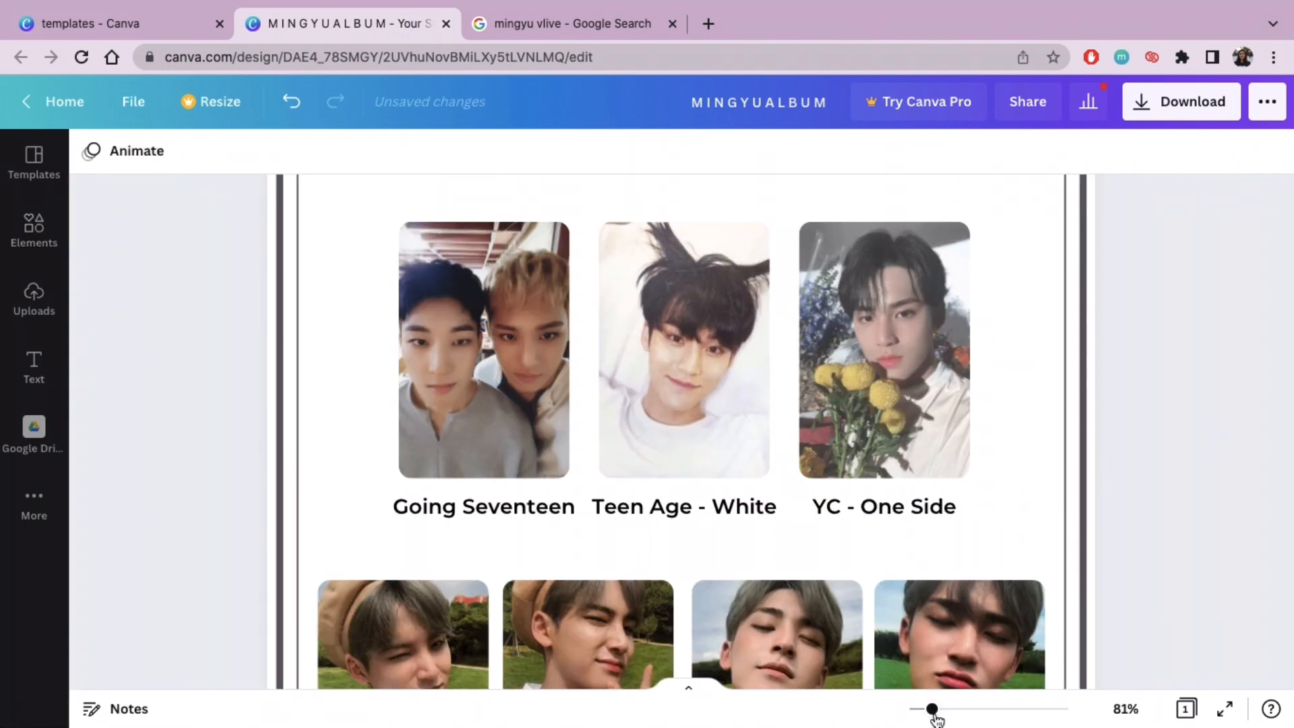
{"action": "left_click_drag", "start_coordinate": [932, 709], "coordinate": [914, 709]}
{"action": "scroll", "coordinate": [961, 566], "scroll_direction": "up", "scroll_amount": 1}
{"action": "scroll", "coordinate": [961, 566], "scroll_direction": "down", "scroll_amount": 2}
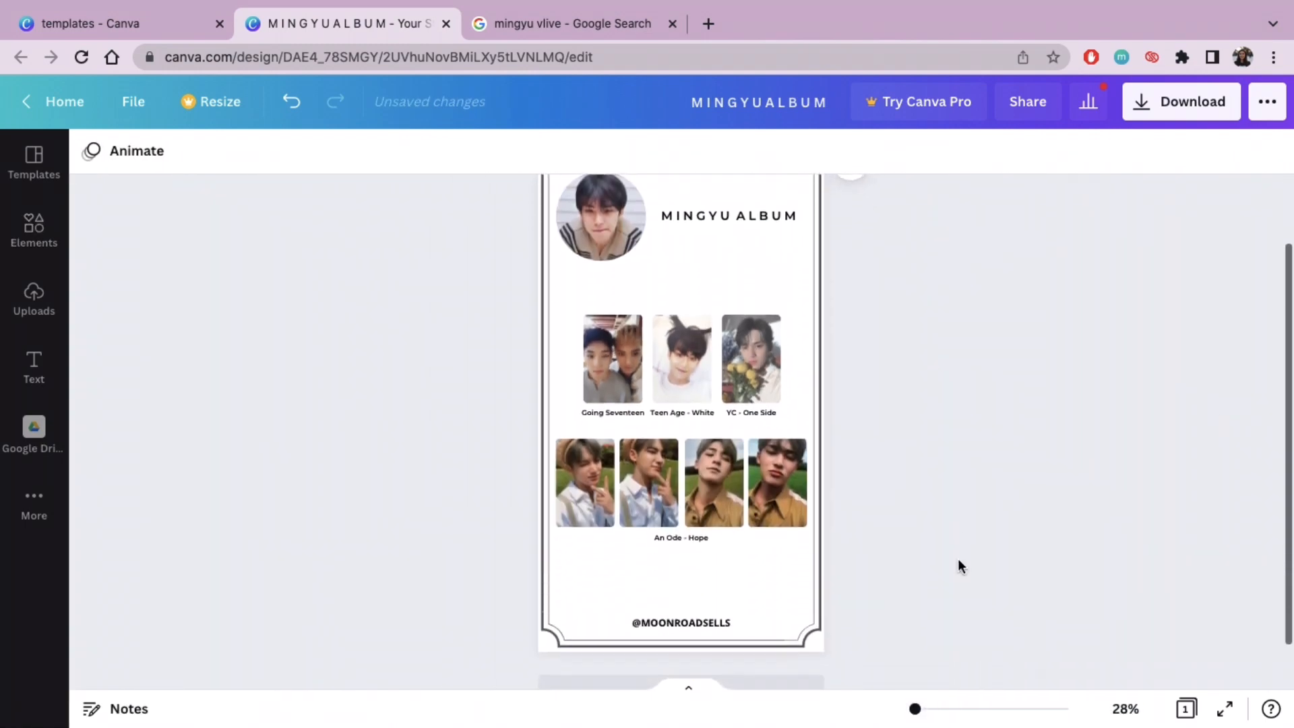
{"action": "scroll", "coordinate": [961, 566], "scroll_direction": "up", "scroll_amount": 1}
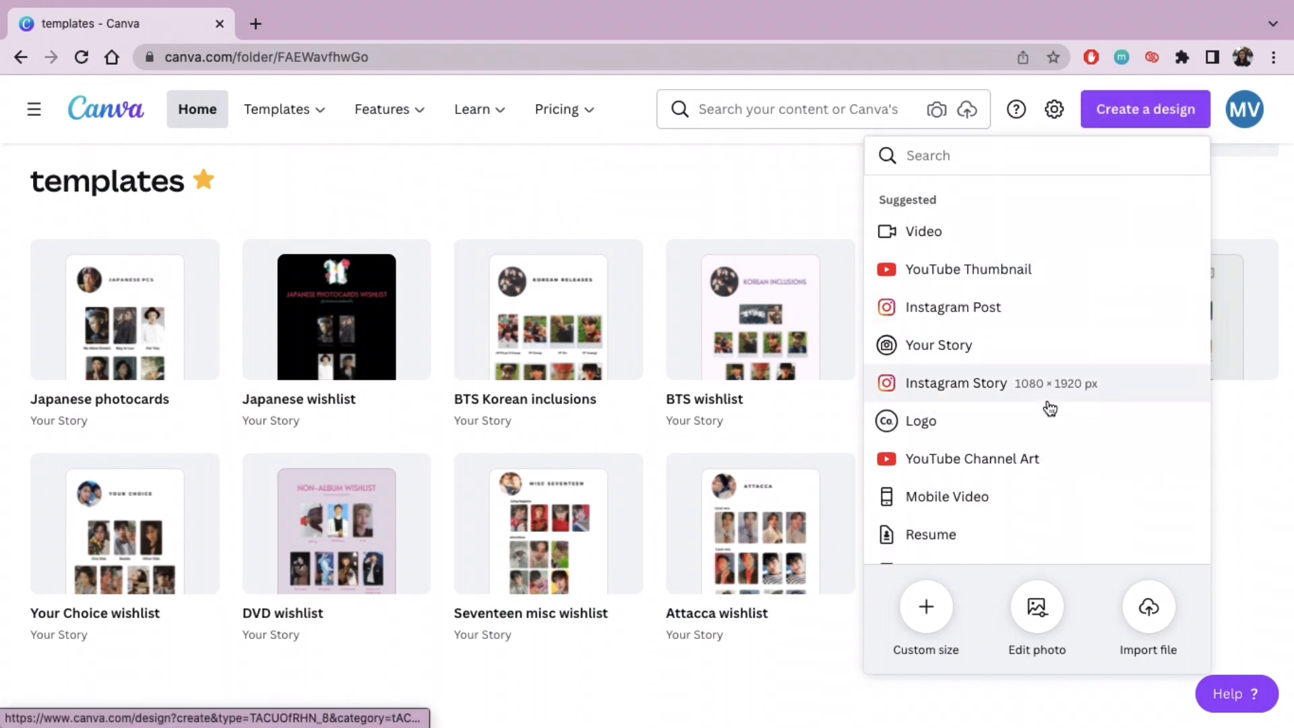
Step: Create a new blank Instagram Story design of 1080 × 1920 px and clear the templates away from the canvas
{"action": "left_click", "coordinate": [1055, 382]}
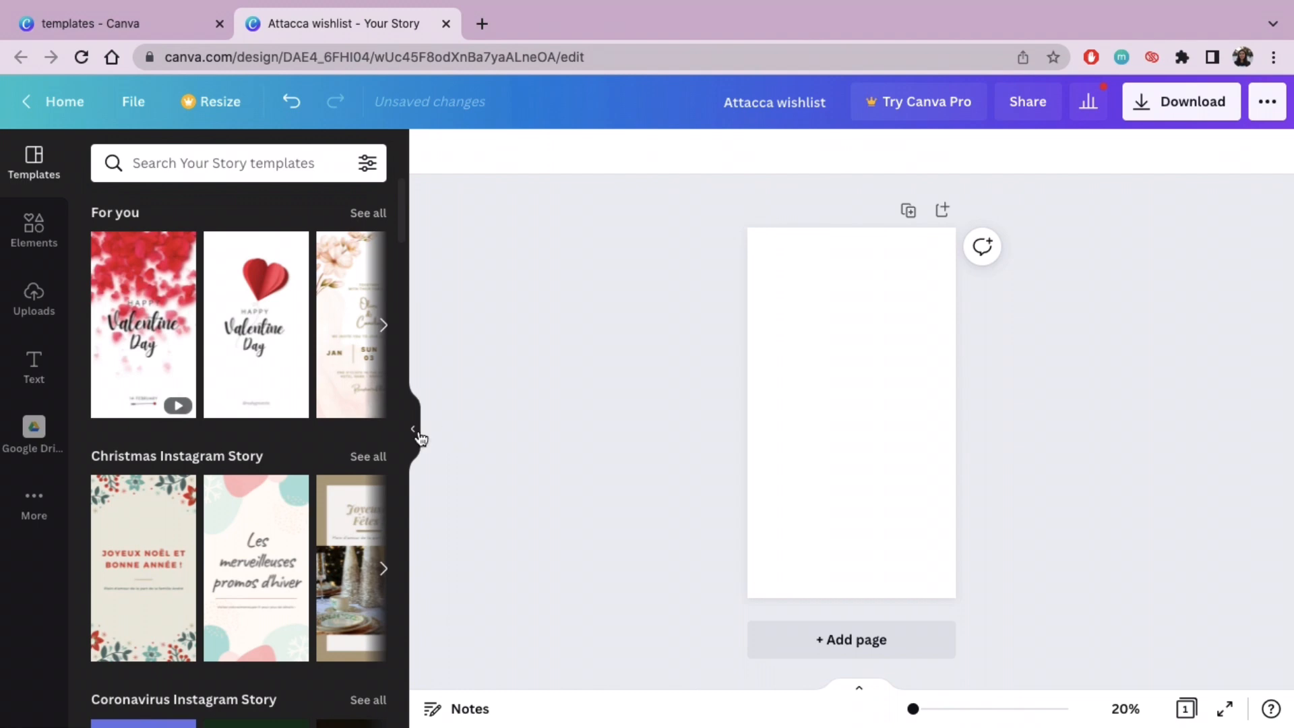
{"action": "left_click", "coordinate": [417, 433]}
Step: Search Google Images for "attacca seventeen" in a new browser tab and copy the grey YouTube album preview image
{"action": "left_click", "coordinate": [491, 24]}
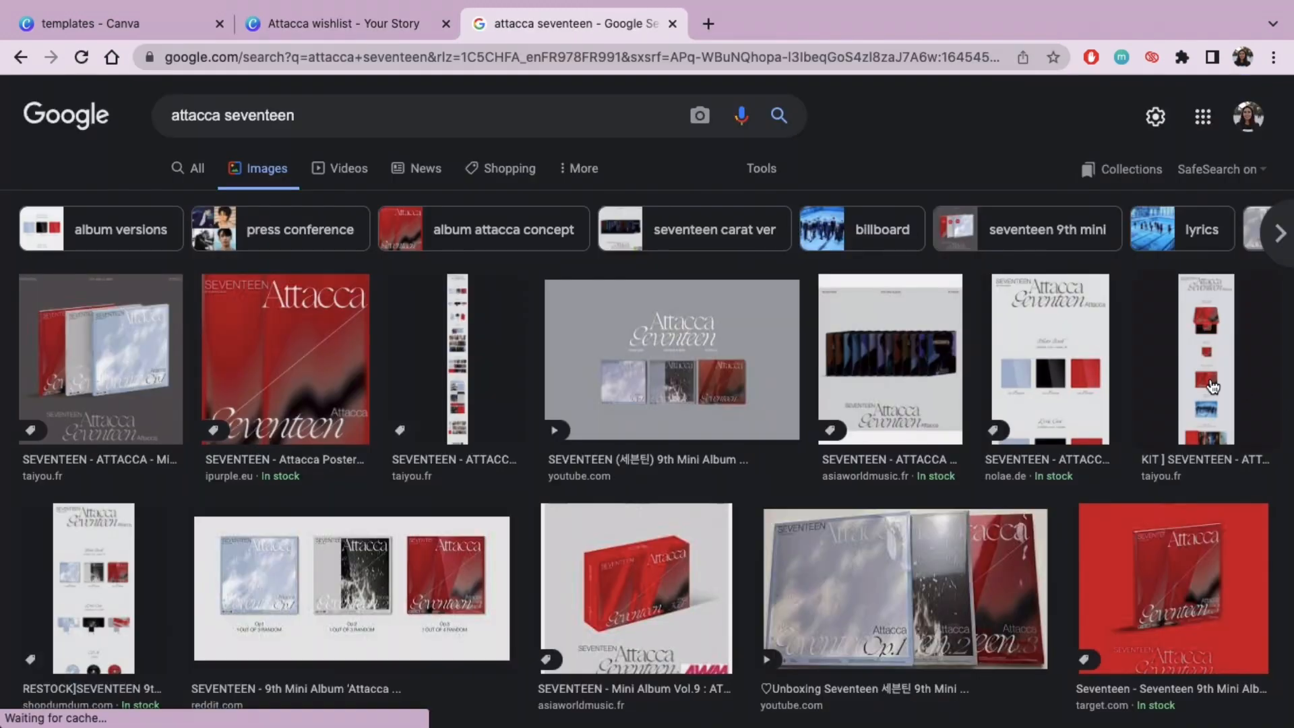
{"action": "left_click", "coordinate": [1211, 383]}
{"action": "left_click", "coordinate": [645, 195]}
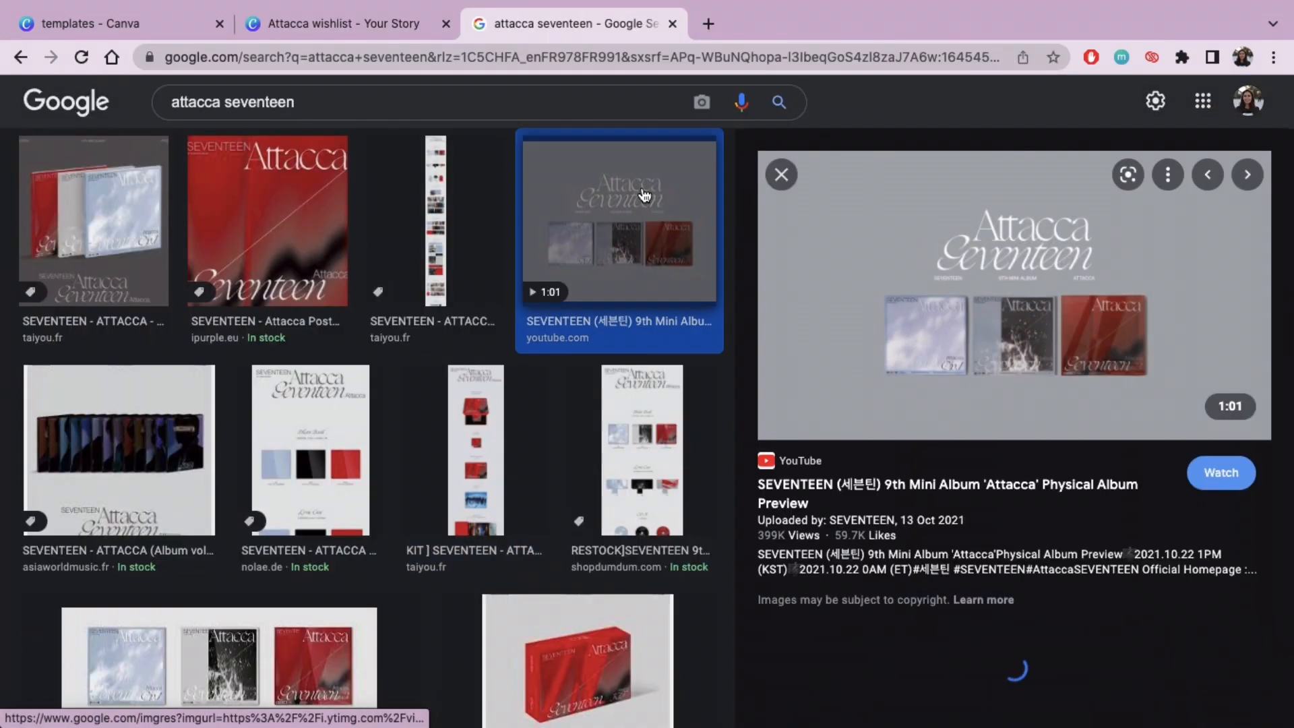
{"action": "right_click", "coordinate": [775, 248]}
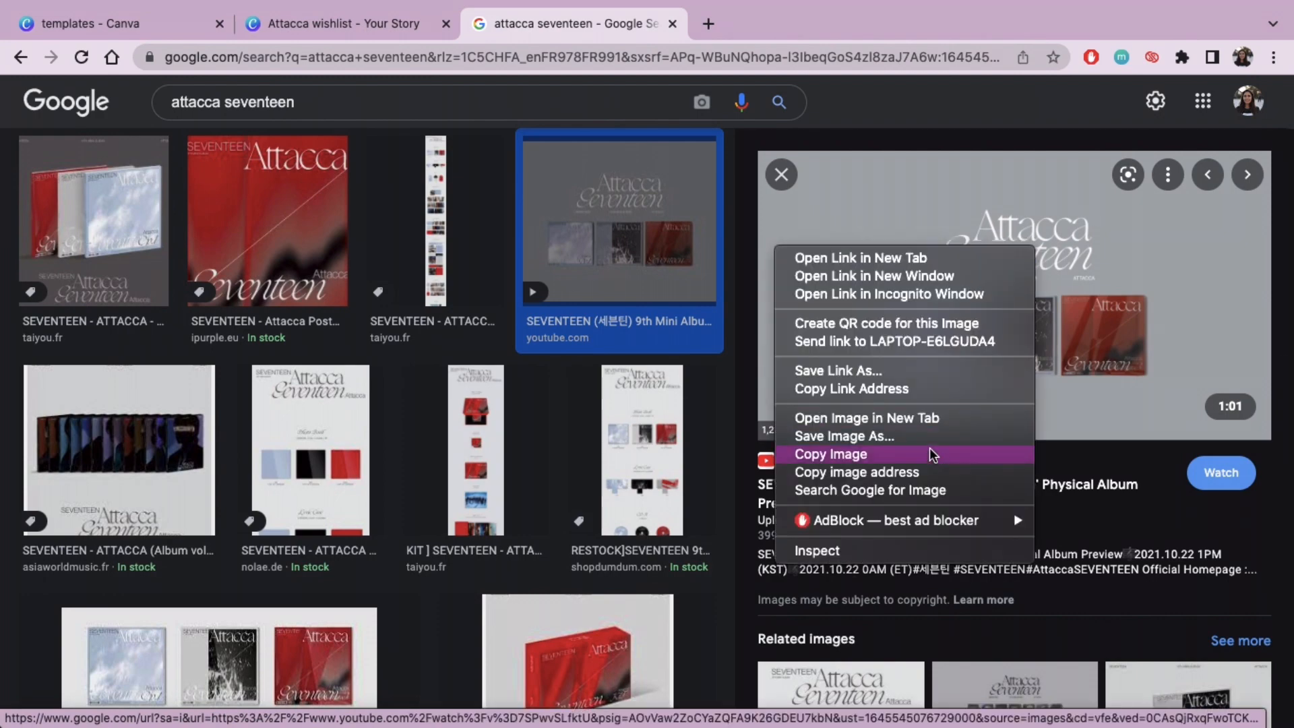
{"action": "left_click", "coordinate": [932, 454]}
Step: Browse the other Attacca image results and preview the product pictures with the album title
{"action": "left_click", "coordinate": [781, 175]}
{"action": "left_click", "coordinate": [1064, 147]}
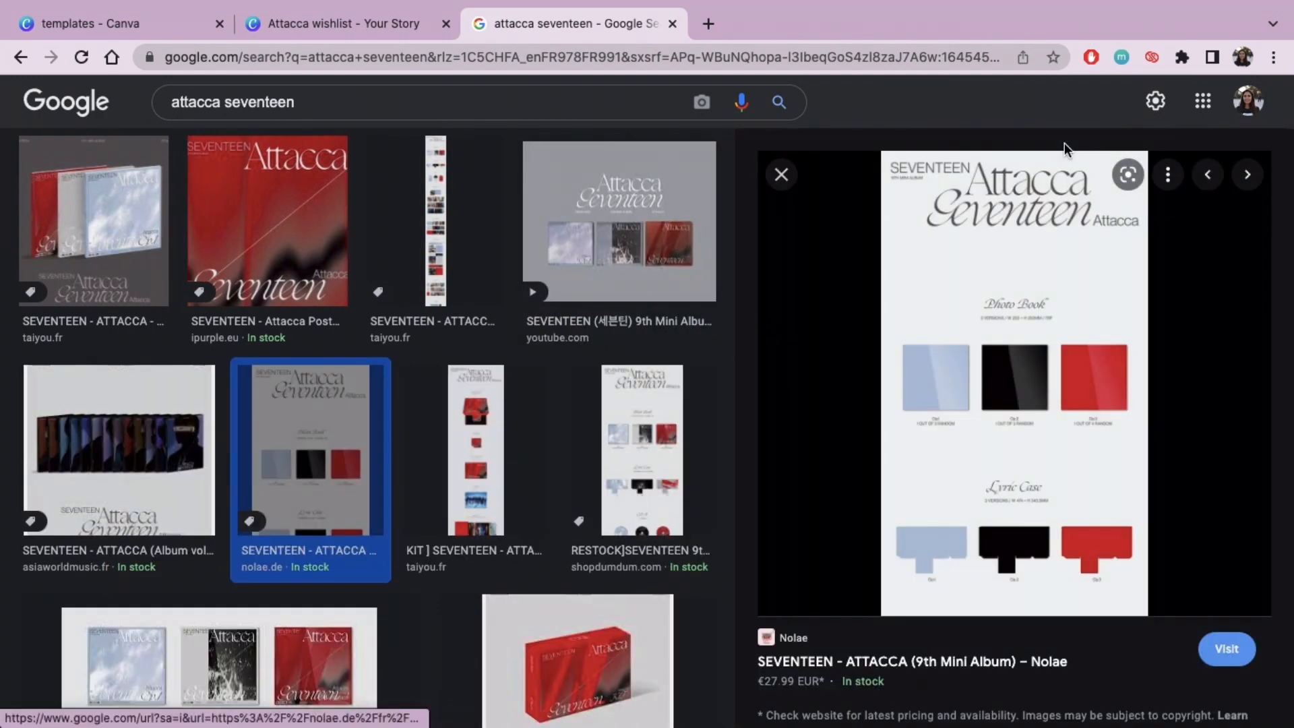
{"action": "scroll", "coordinate": [555, 342], "scroll_direction": "left", "scroll_amount": 5}
{"action": "scroll", "coordinate": [554, 342], "scroll_direction": "down", "scroll_amount": 1}
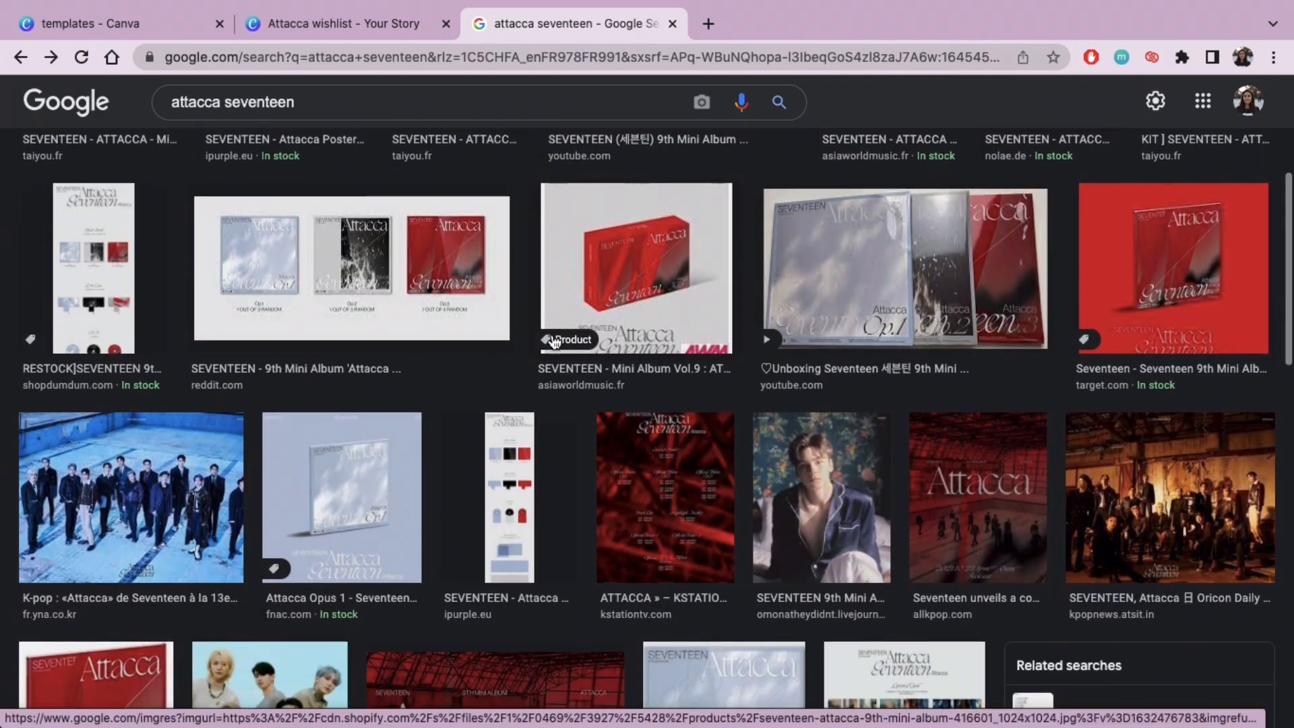
{"action": "scroll", "coordinate": [554, 342], "scroll_direction": "down", "scroll_amount": 10}
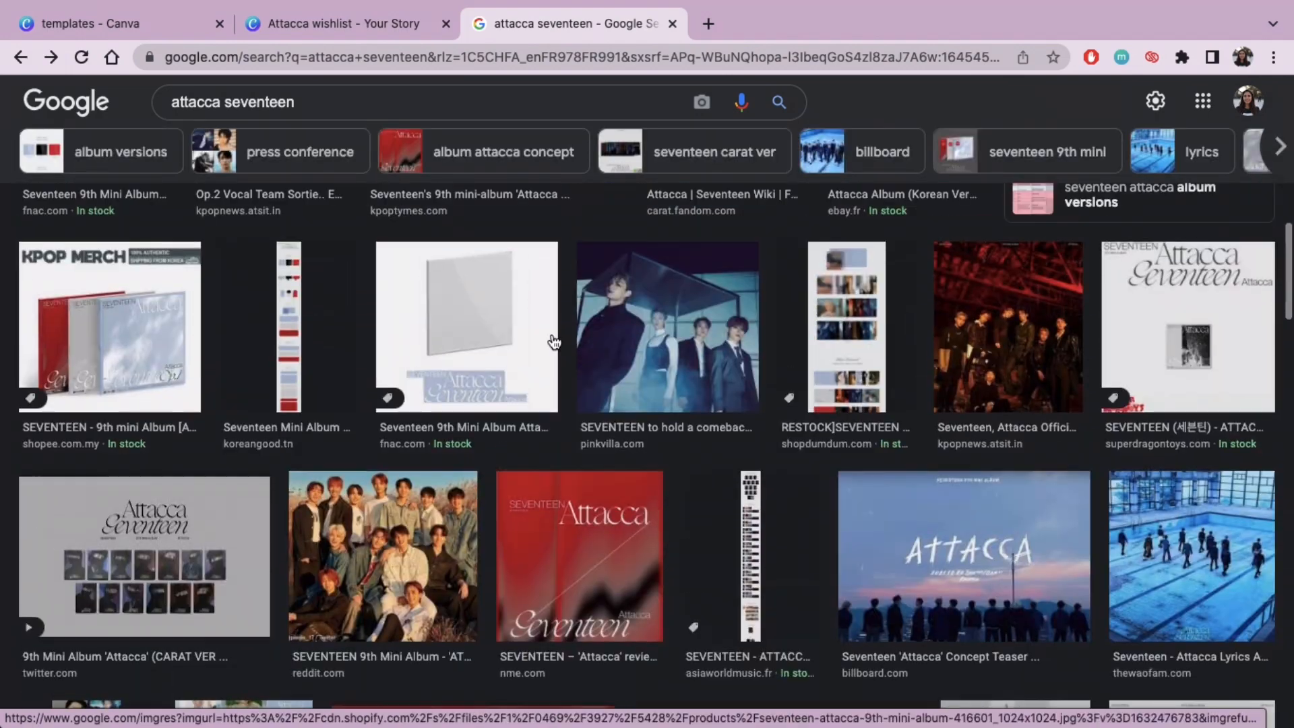
{"action": "left_click", "coordinate": [1171, 317]}
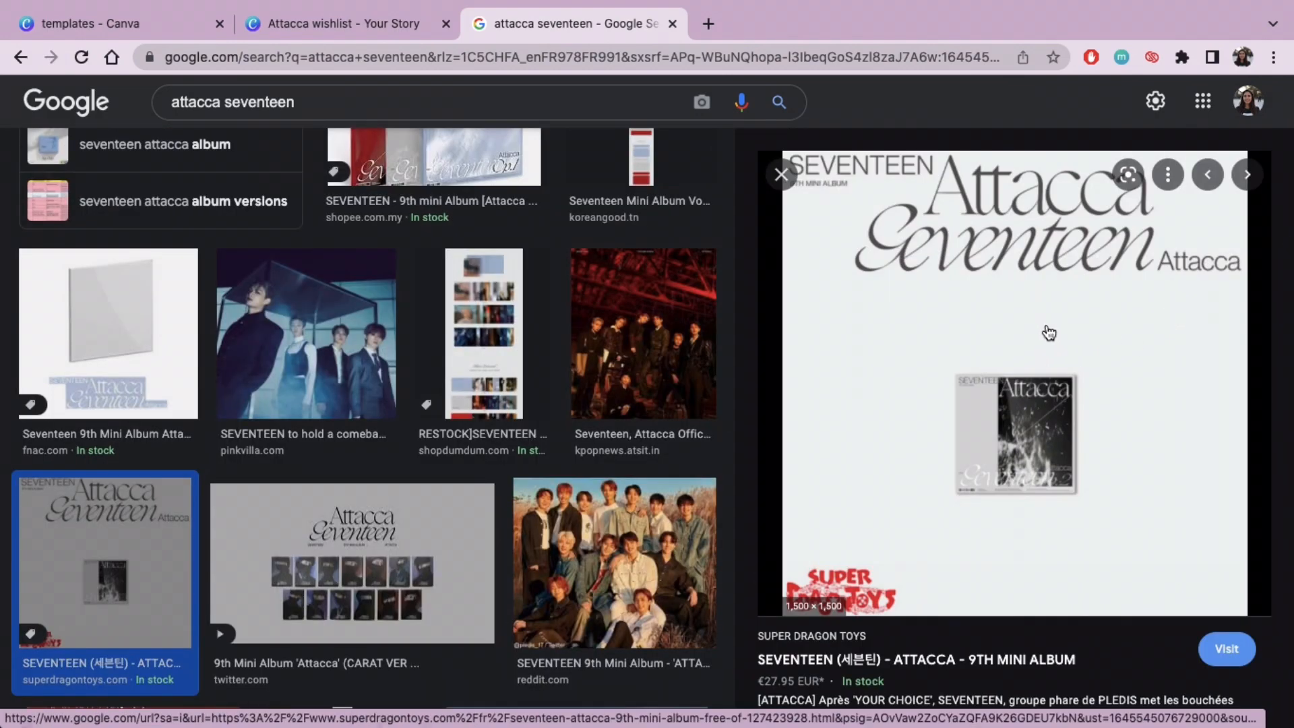
Step: Paste the copied image into the Attacca wishlist design in Canva, align it to the page's top-left corner and enlarge it to full page width
{"action": "left_click", "coordinate": [364, 21]}
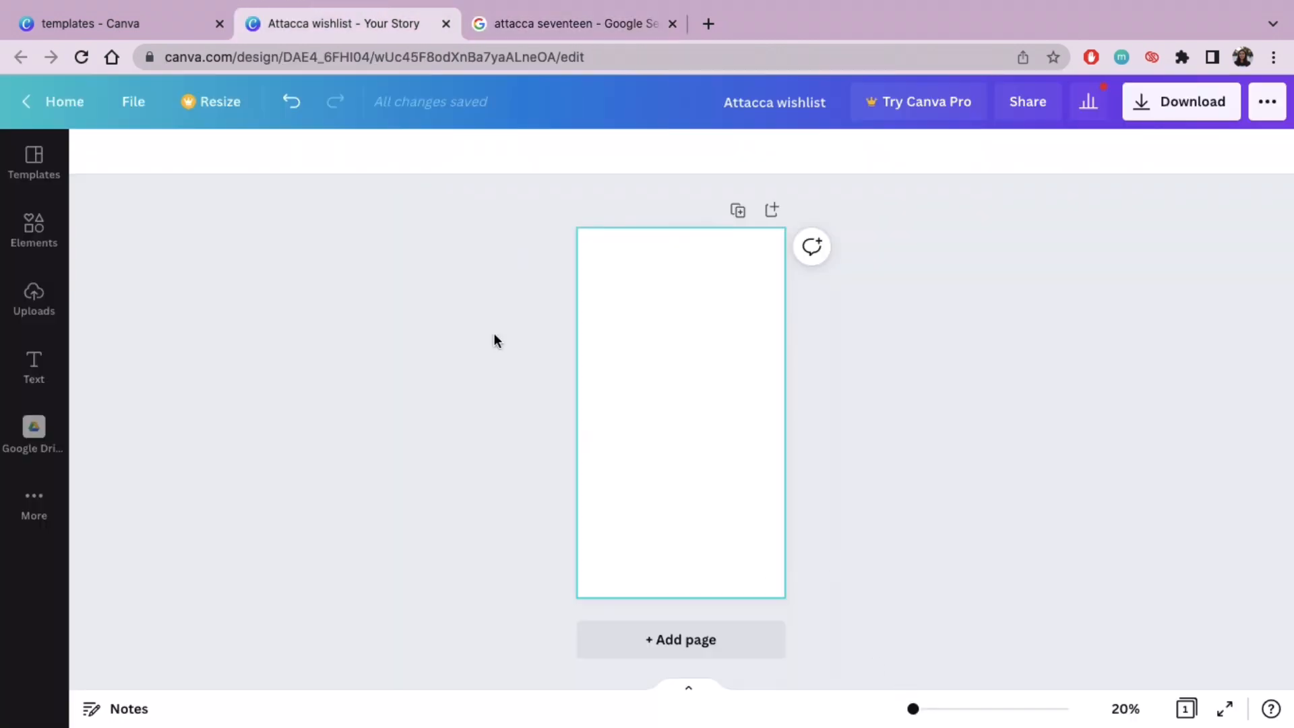
{"action": "key", "text": "super+v"}
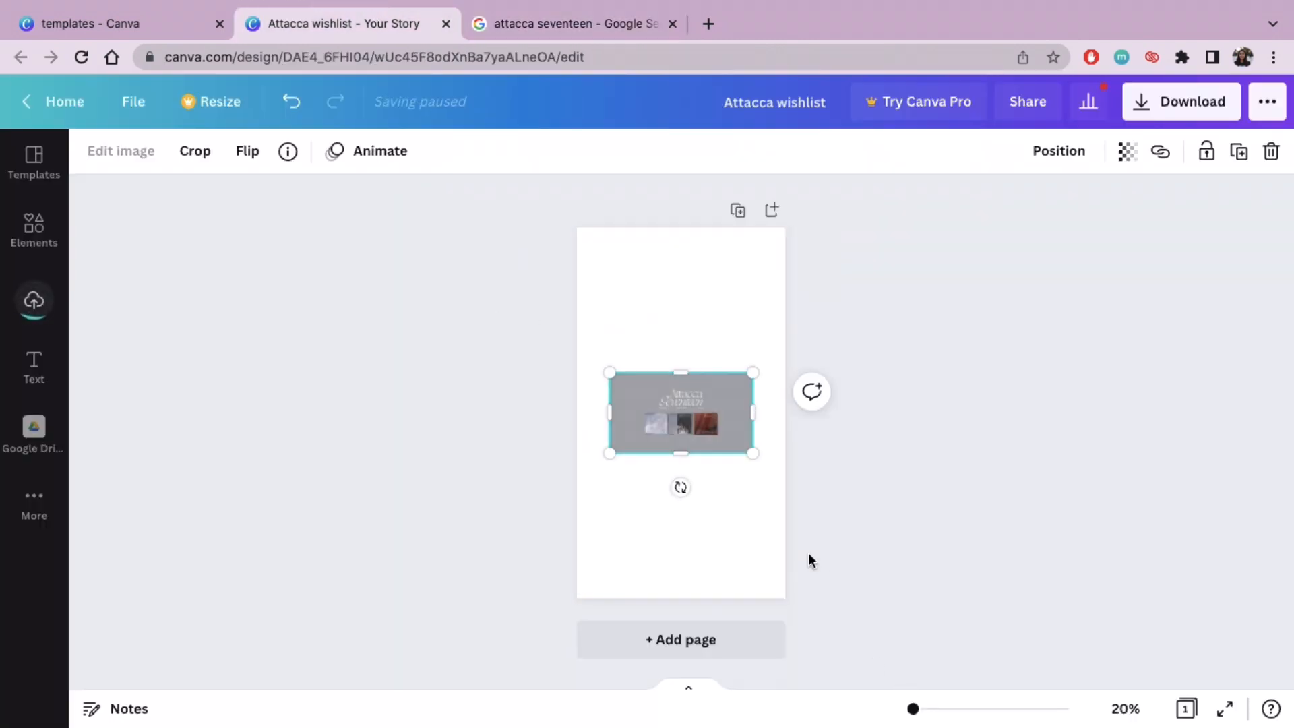
{"action": "left_click_drag", "start_coordinate": [914, 709], "coordinate": [924, 709]}
{"action": "scroll", "coordinate": [1013, 515], "scroll_direction": "up", "scroll_amount": 2}
{"action": "left_click_drag", "start_coordinate": [754, 542], "coordinate": [617, 334]}
{"action": "scroll", "coordinate": [700, 331], "scroll_direction": "up", "scroll_amount": 3}
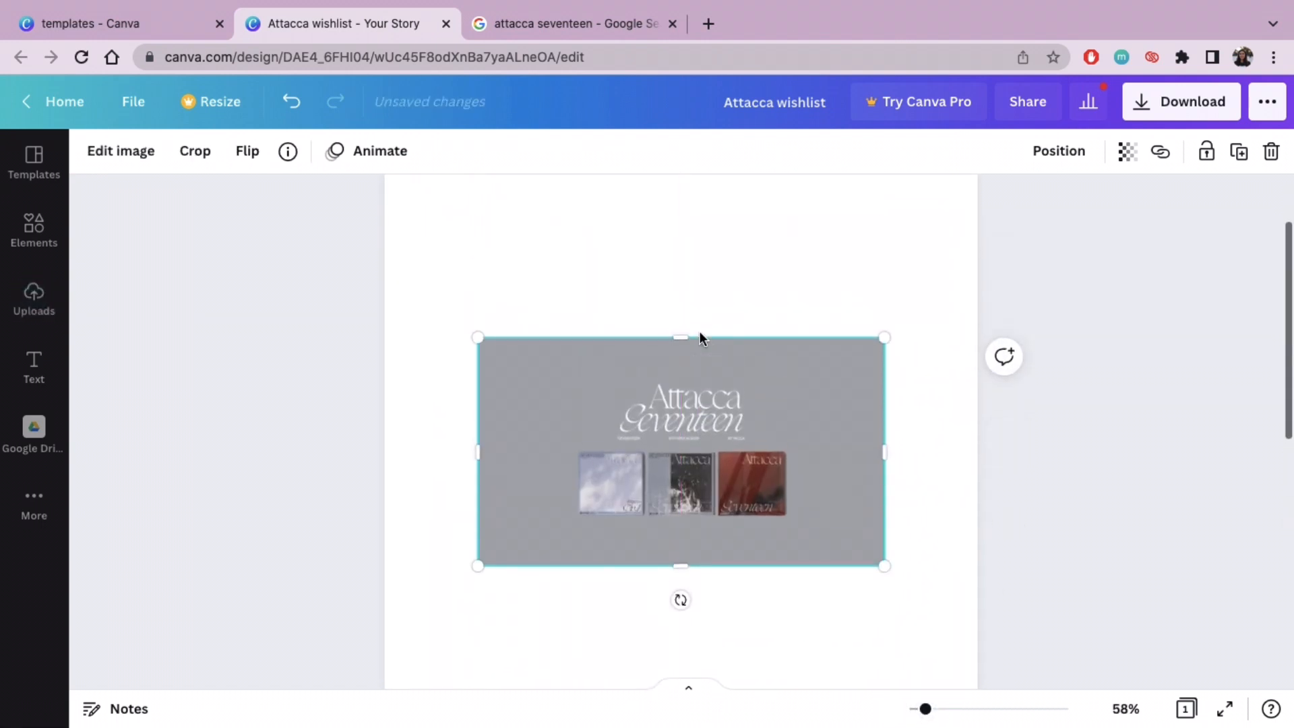
{"action": "left_click_drag", "start_coordinate": [681, 519], "coordinate": [592, 370]}
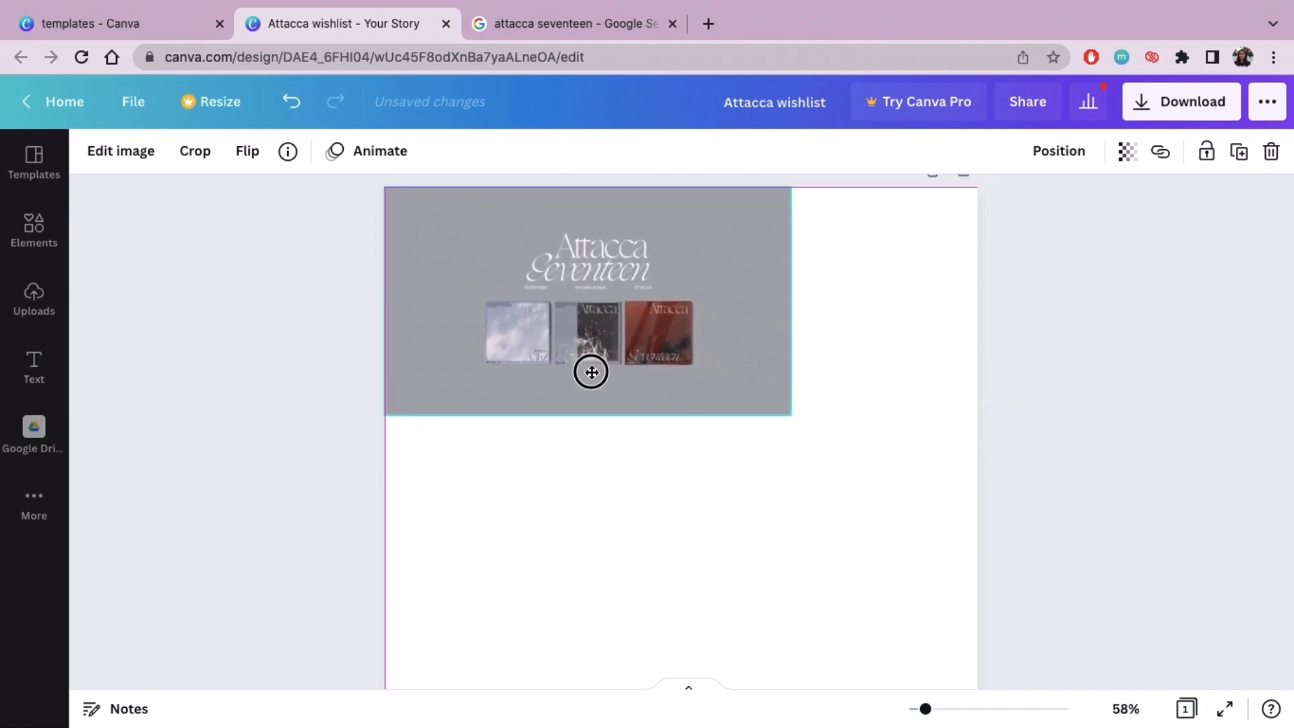
{"action": "left_click_drag", "start_coordinate": [790, 415], "coordinate": [982, 498]}
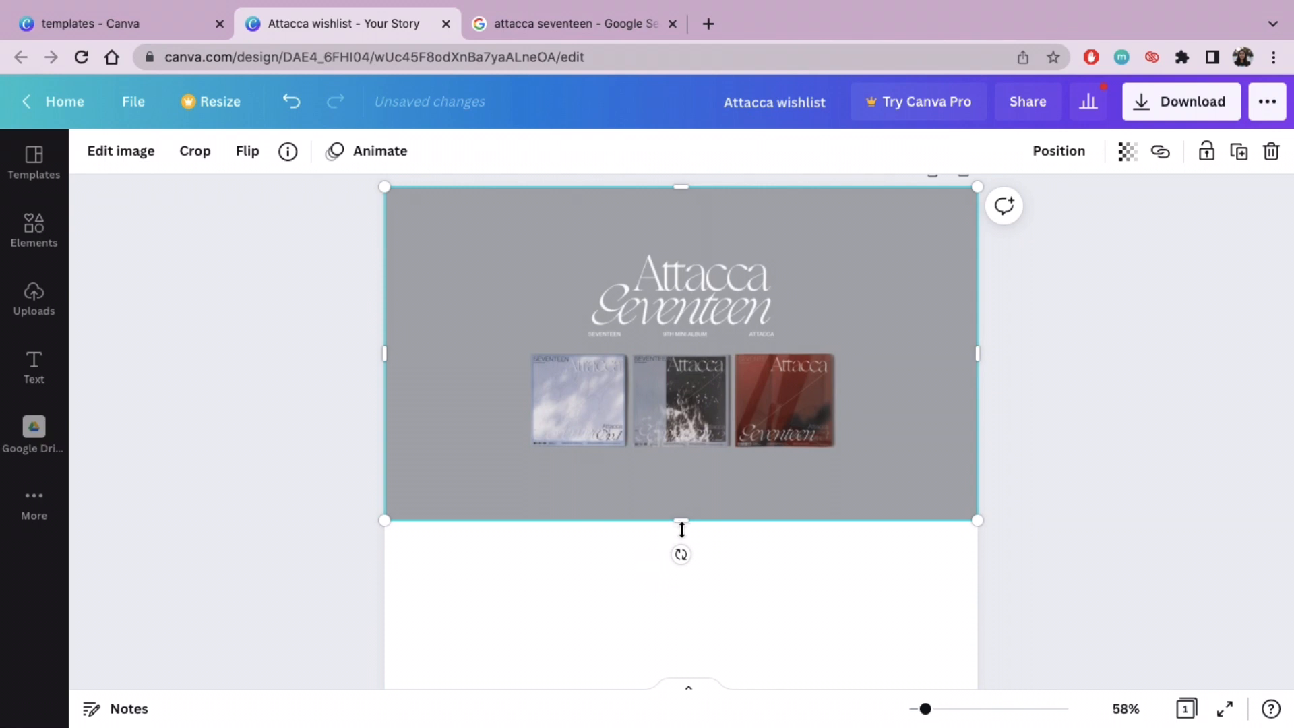
Step: Crop the album image to a strip around the "Attacca Seventeen" title and enlarge it as a centred banner across the page's upper edge
{"action": "left_click_drag", "start_coordinate": [681, 530], "coordinate": [707, 337]}
{"action": "left_click_drag", "start_coordinate": [687, 182], "coordinate": [711, 217]}
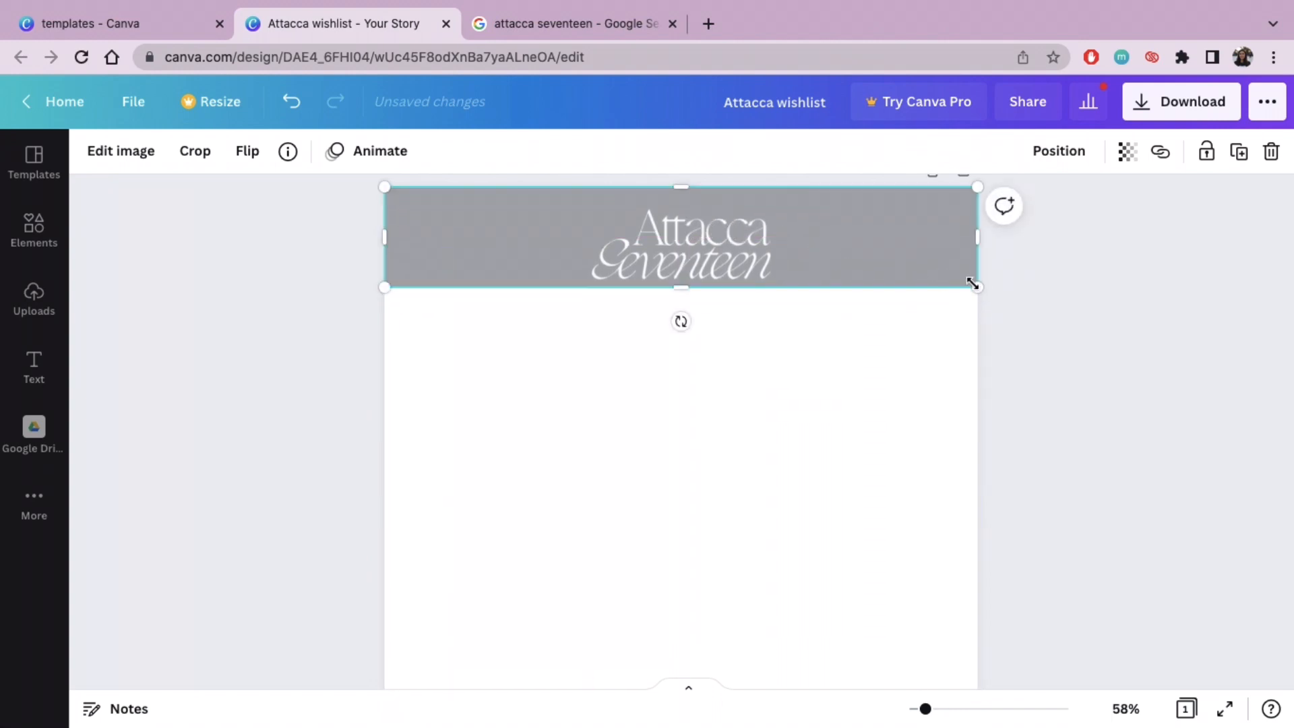
{"action": "left_click_drag", "start_coordinate": [973, 284], "coordinate": [810, 274]}
{"action": "left_click", "coordinate": [1261, 328]}
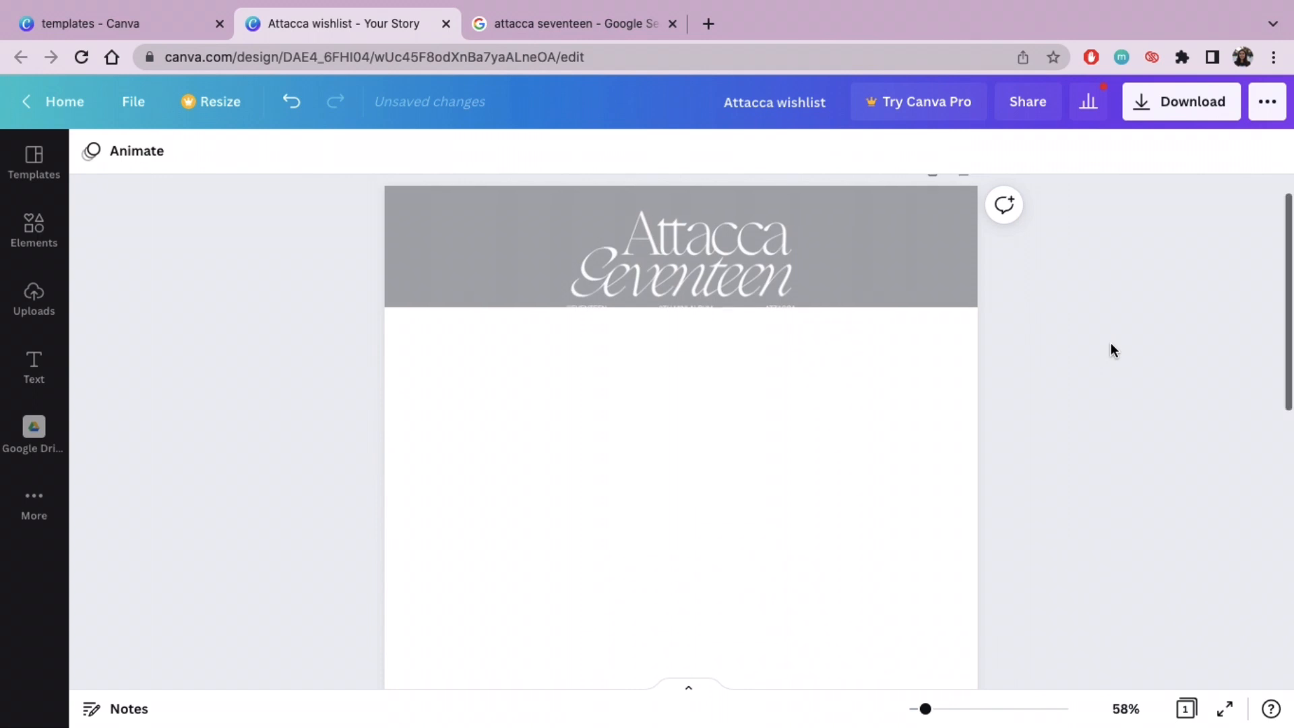
{"action": "scroll", "coordinate": [1110, 345], "scroll_direction": "down", "scroll_amount": 1}
{"action": "scroll", "coordinate": [1110, 345], "scroll_direction": "up", "scroll_amount": 2}
{"action": "scroll", "coordinate": [1111, 343], "scroll_direction": "down", "scroll_amount": 3}
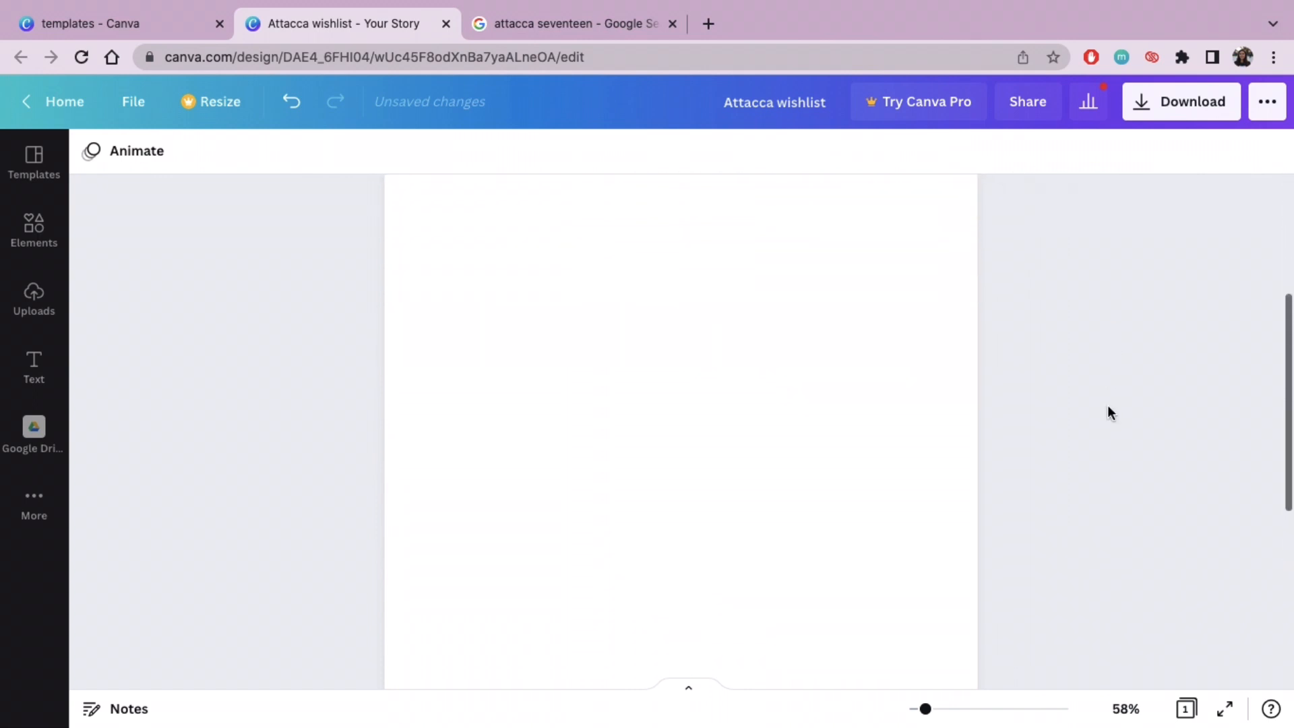
{"action": "scroll", "coordinate": [1107, 406], "scroll_direction": "up", "scroll_amount": 4}
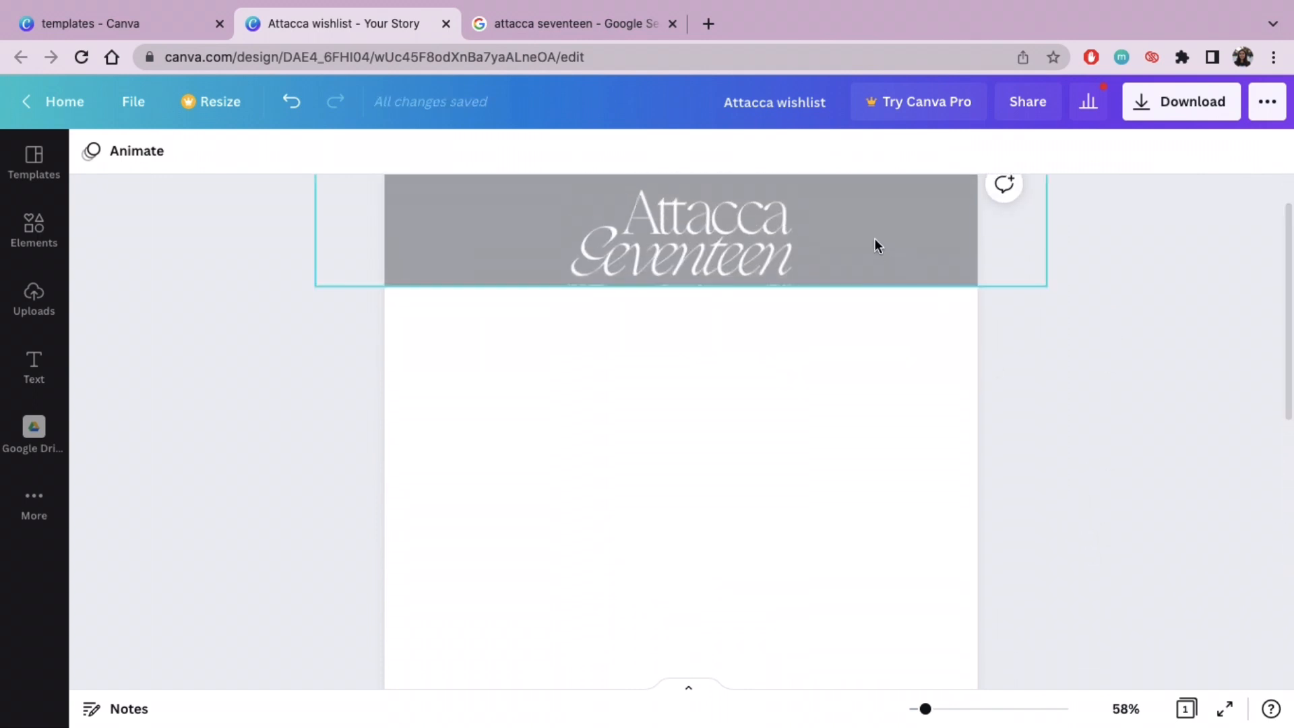
Step: Trim the lower edge of the Attacca banner's crop to cut off the small text beneath the "Attacca Seventeen" title
{"action": "double_click", "coordinate": [865, 216]}
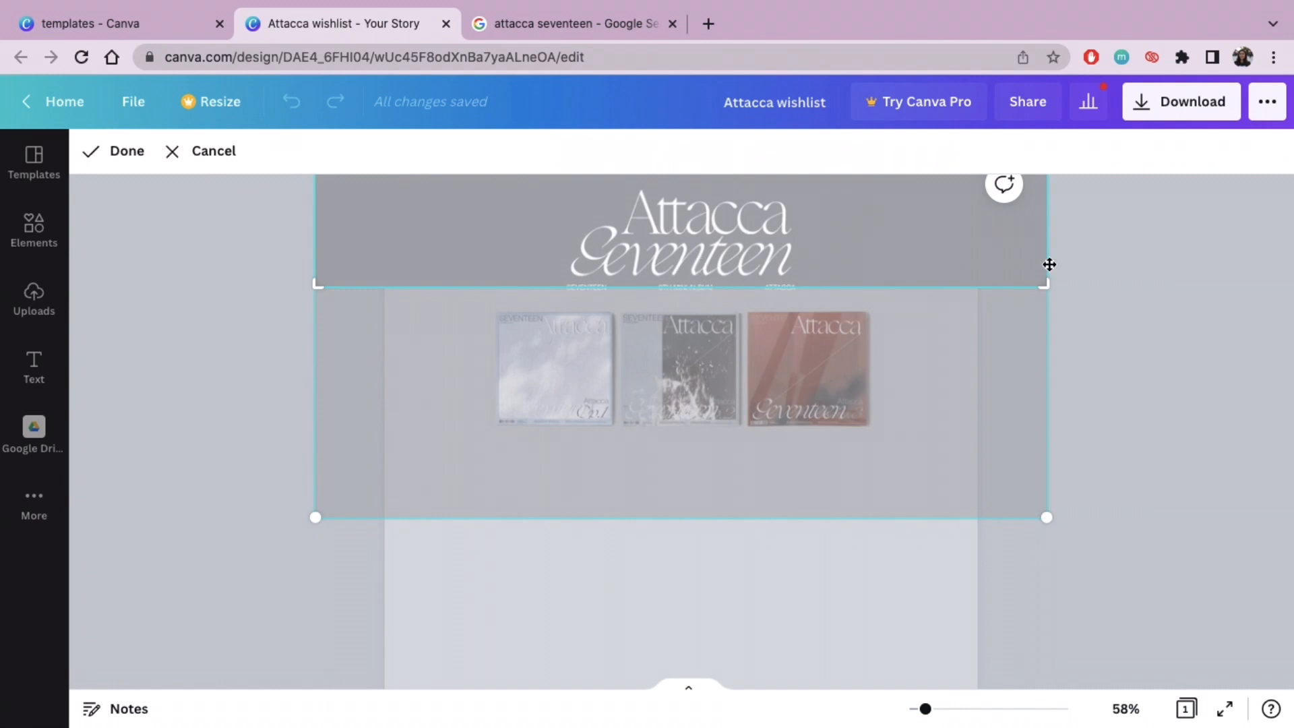
{"action": "left_click_drag", "start_coordinate": [1043, 287], "coordinate": [1044, 281]}
{"action": "left_click", "coordinate": [1167, 313]}
{"action": "left_click", "coordinate": [1166, 313]}
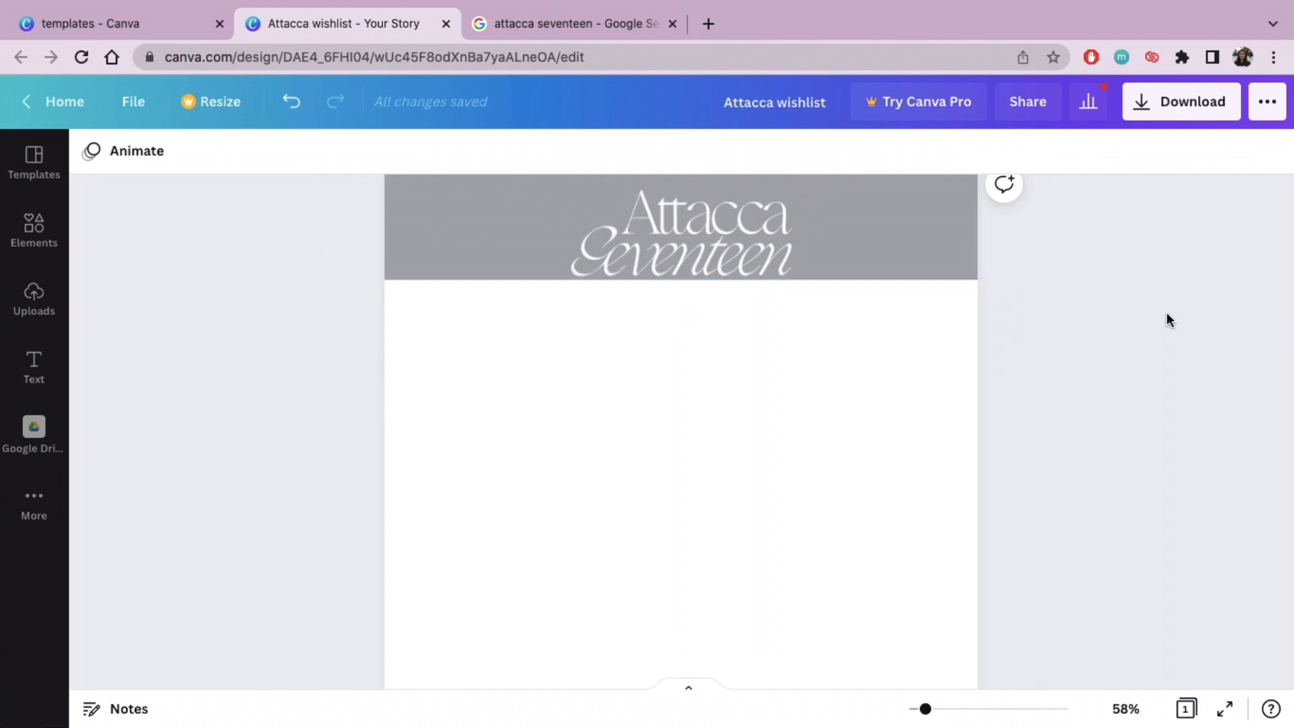
{"action": "scroll", "coordinate": [1166, 314], "scroll_direction": "up", "scroll_amount": 1}
{"action": "scroll", "coordinate": [1164, 329], "scroll_direction": "down", "scroll_amount": 1}
{"action": "scroll", "coordinate": [1013, 514], "scroll_direction": "up", "scroll_amount": 2}
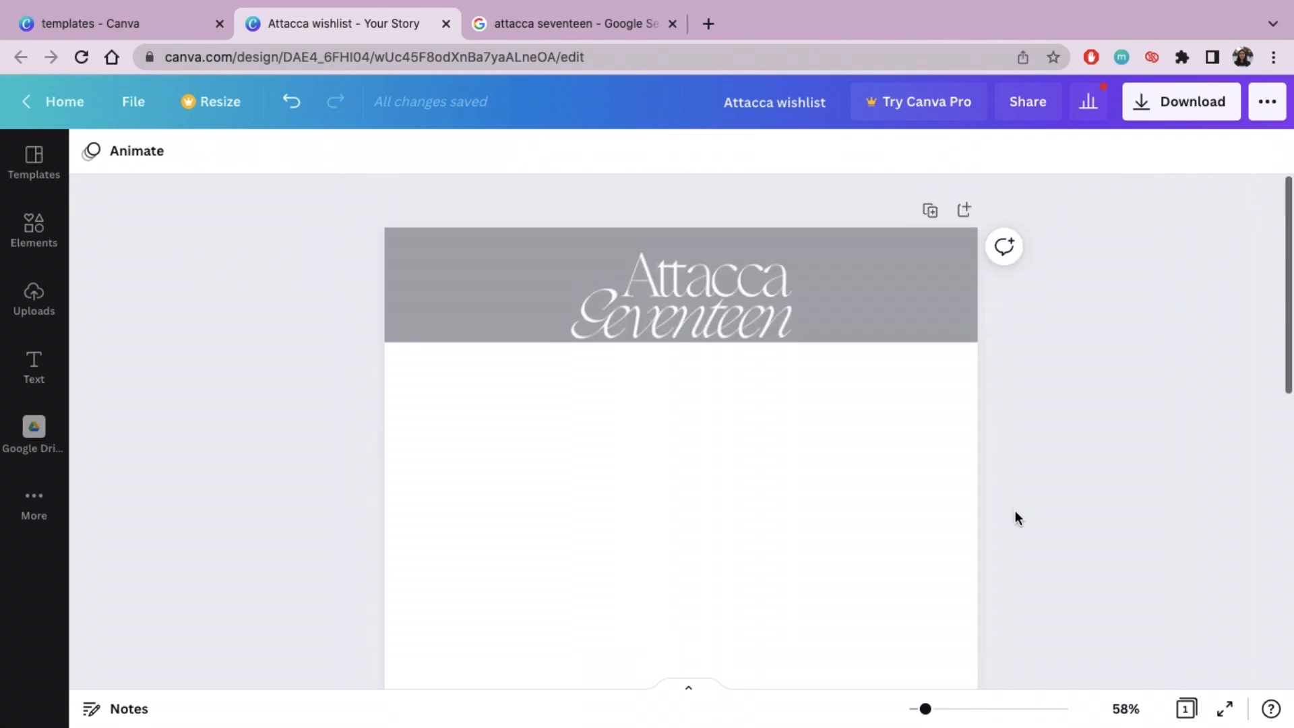
Step: Fill the page background with the grey photo colour taken from the album banner
{"action": "left_click", "coordinate": [715, 553]}
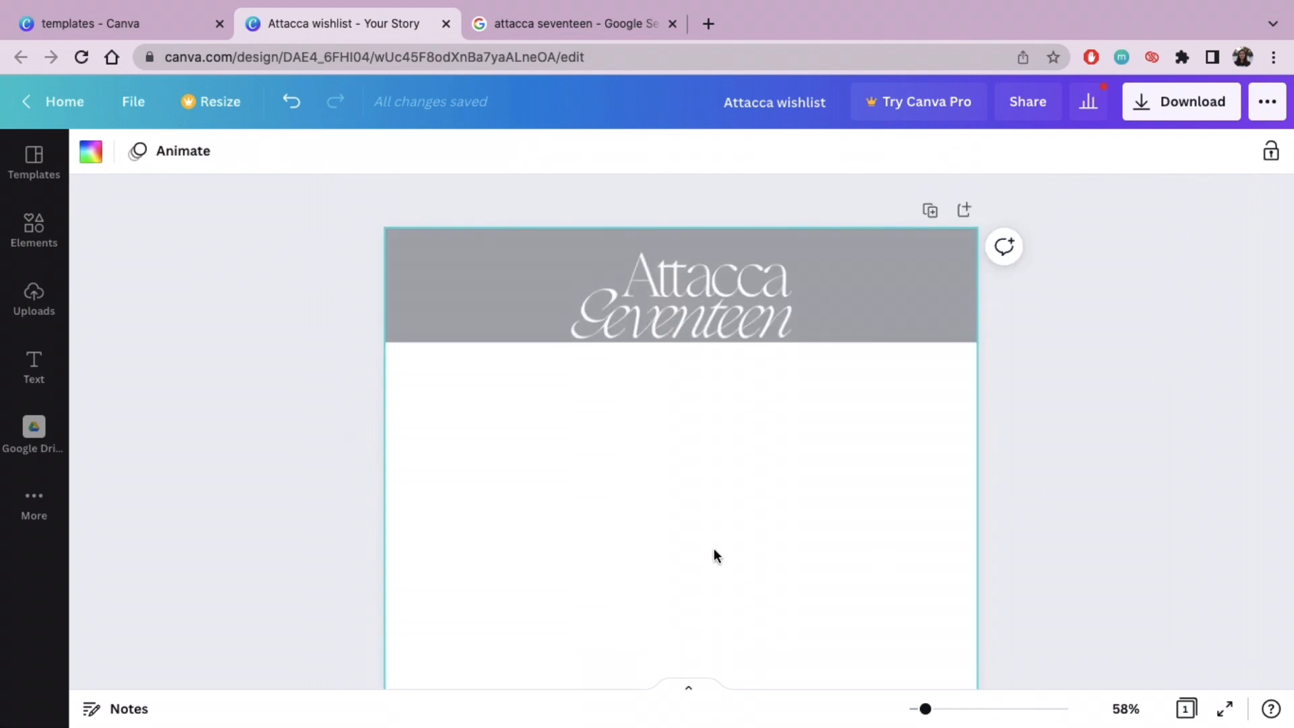
{"action": "left_click", "coordinate": [101, 157]}
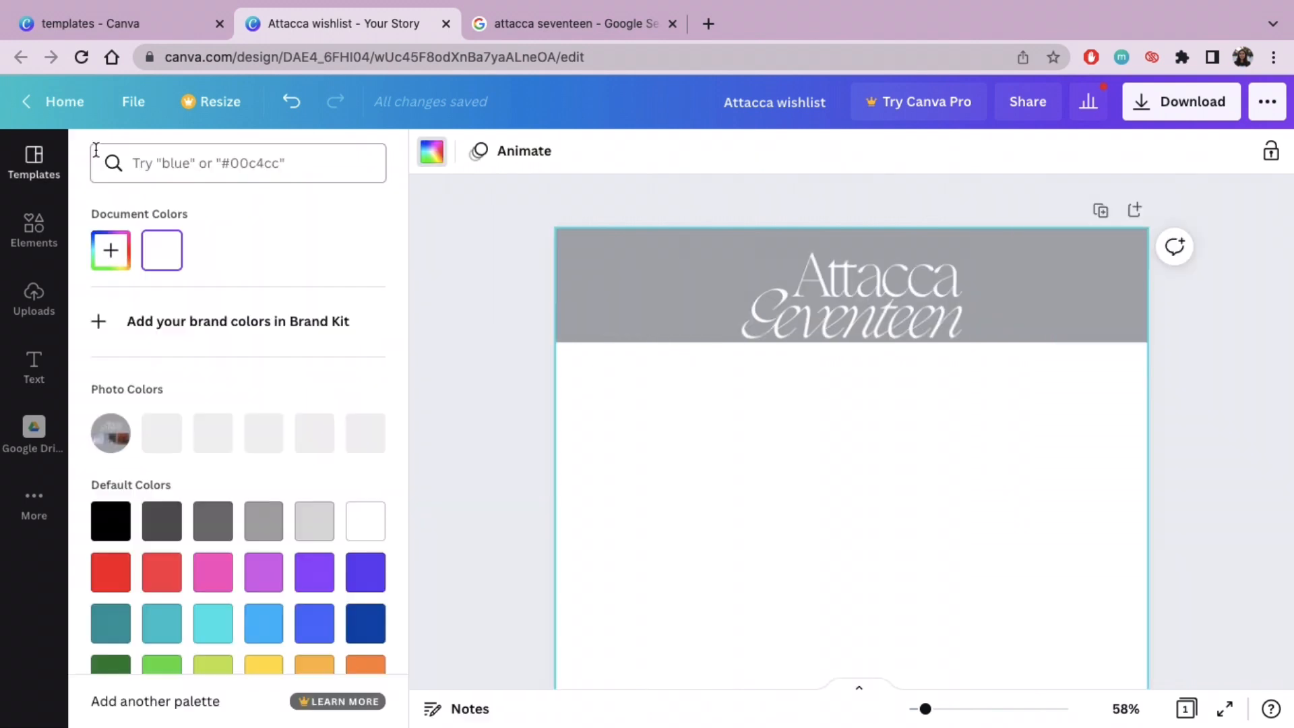
{"action": "left_click", "coordinate": [161, 433]}
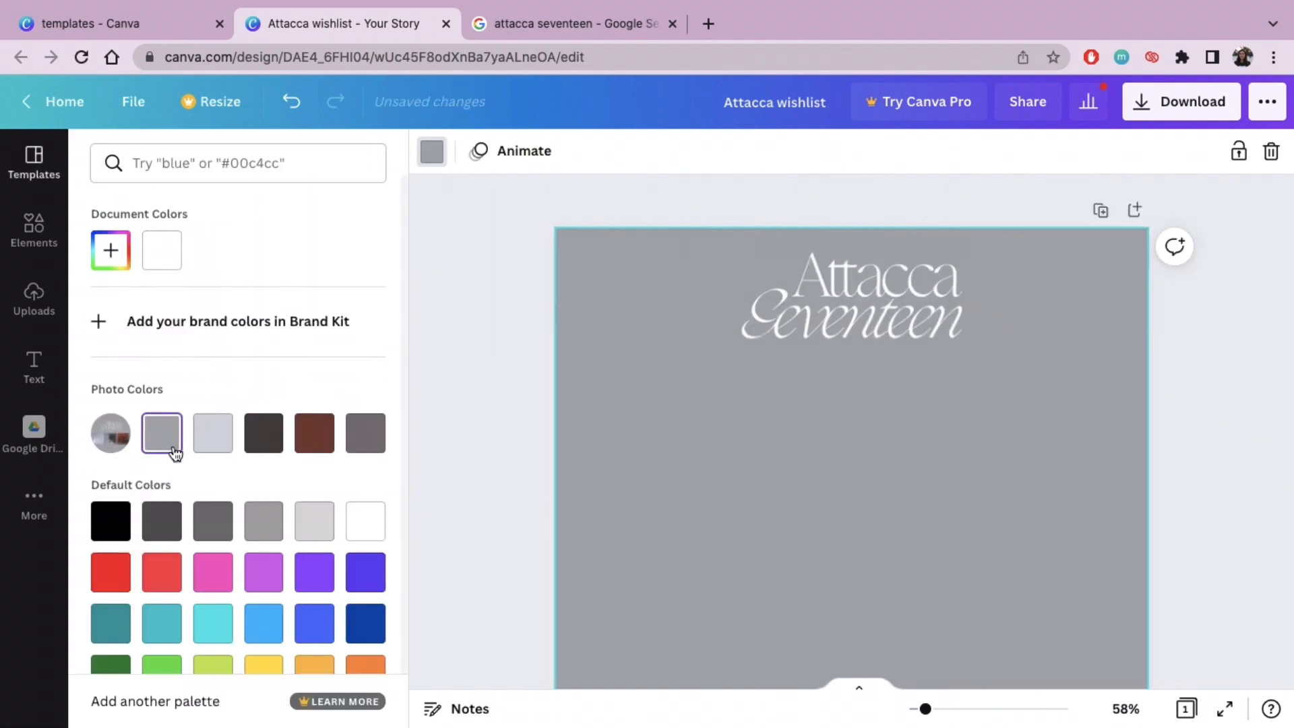
{"action": "left_click", "coordinate": [504, 199]}
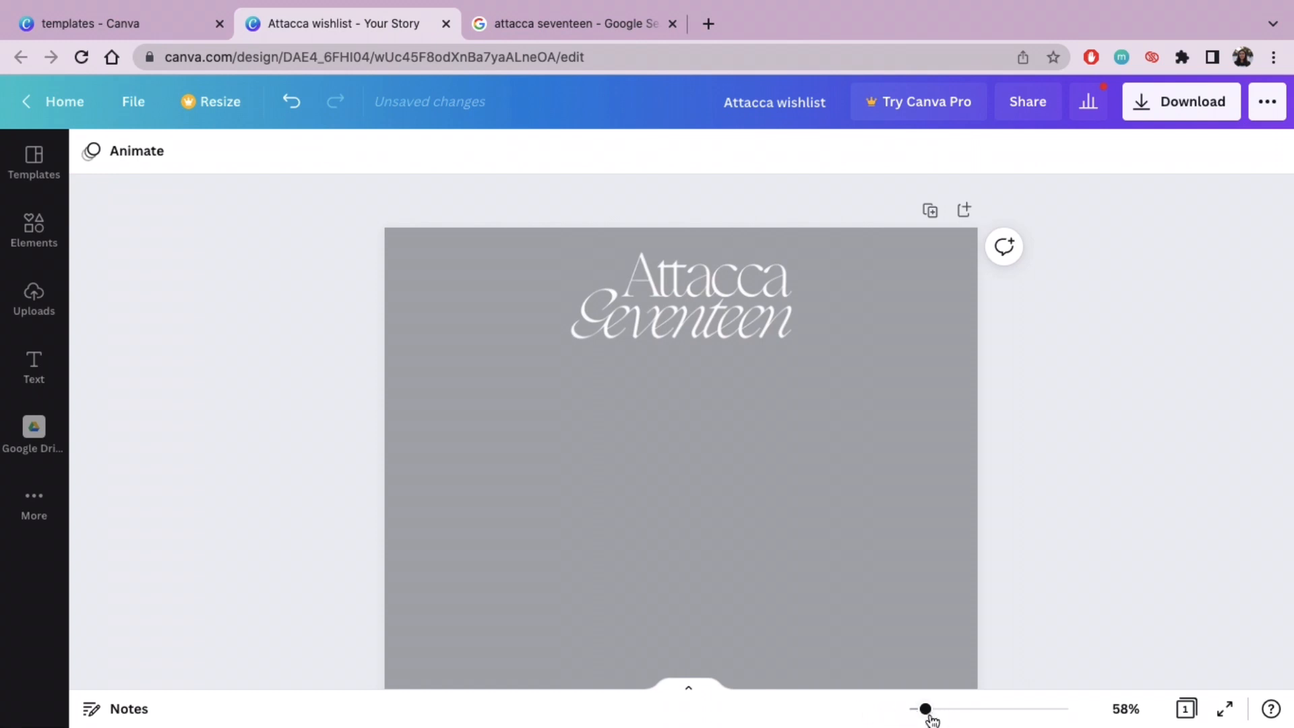
Step: Insert a rounded portrait photo frame, shrink it and place it below the title near the page's left edge
{"action": "left_click_drag", "start_coordinate": [929, 718], "coordinate": [916, 720]}
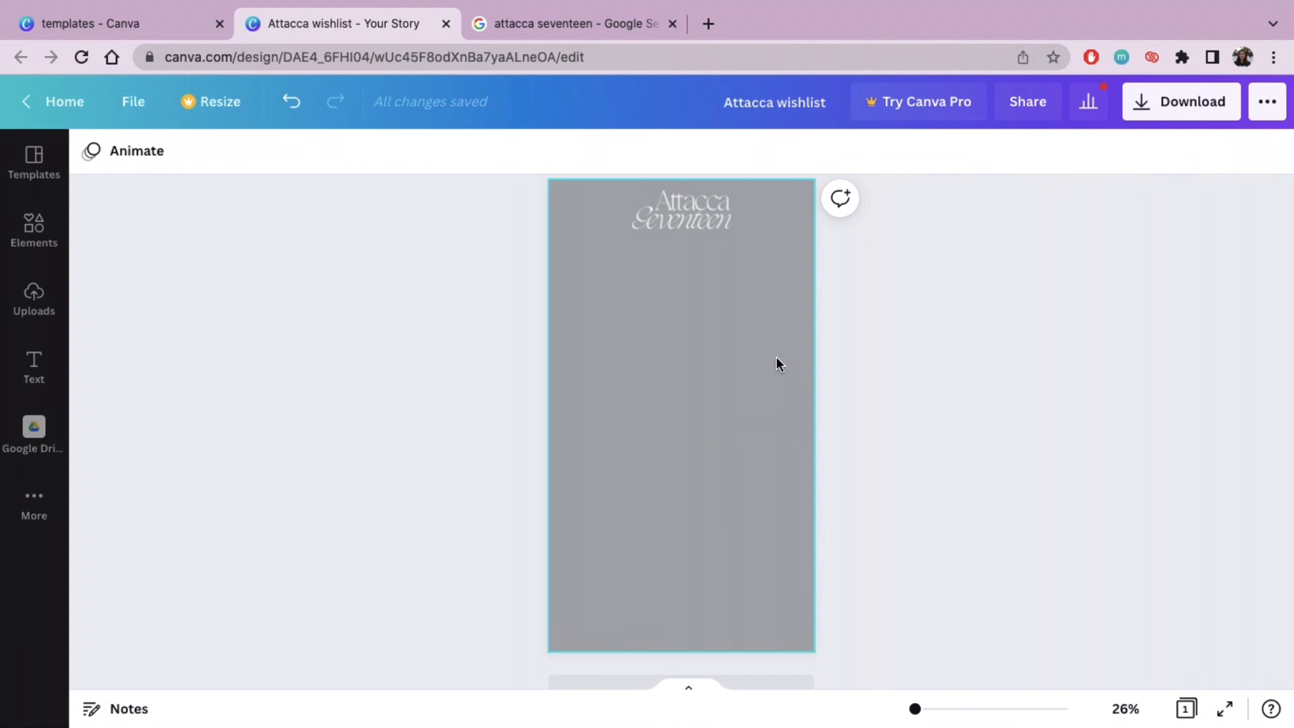
{"action": "left_click", "coordinate": [34, 232]}
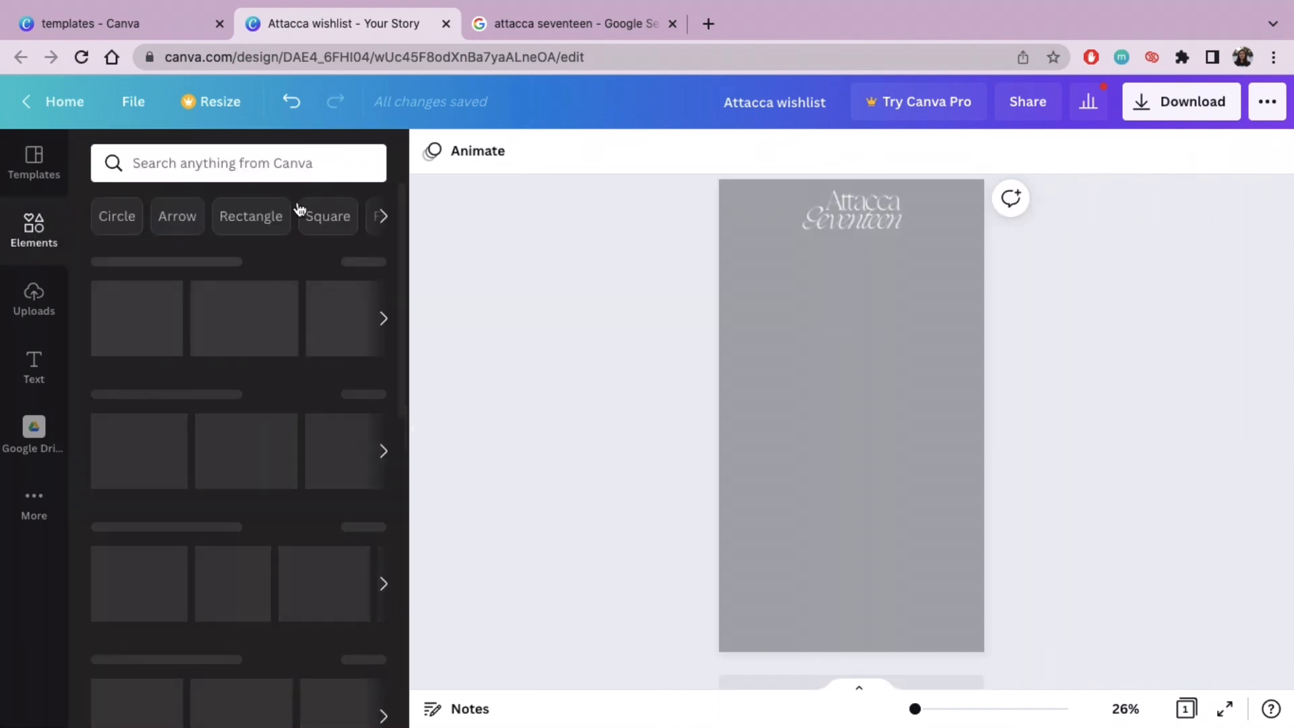
{"action": "left_click", "coordinate": [383, 318]}
{"action": "left_click", "coordinate": [130, 324]}
{"action": "left_click", "coordinate": [413, 430]}
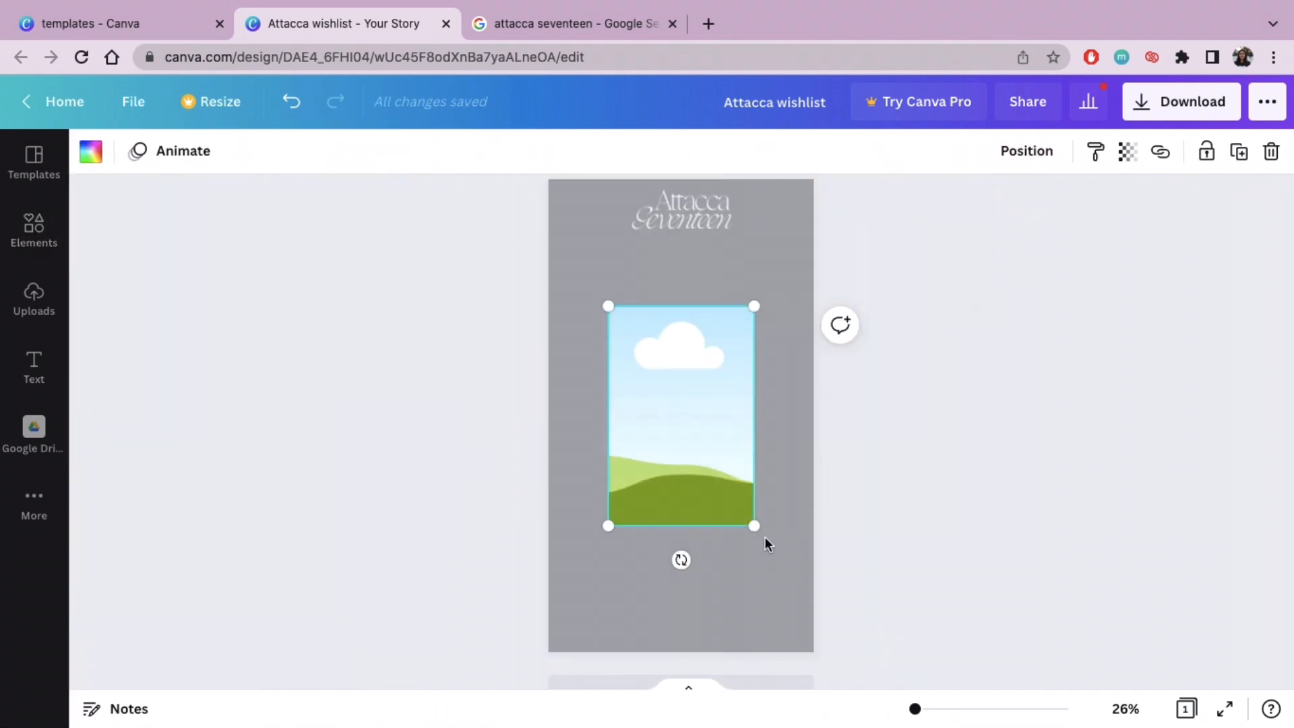
{"action": "left_click_drag", "start_coordinate": [754, 527], "coordinate": [602, 325]}
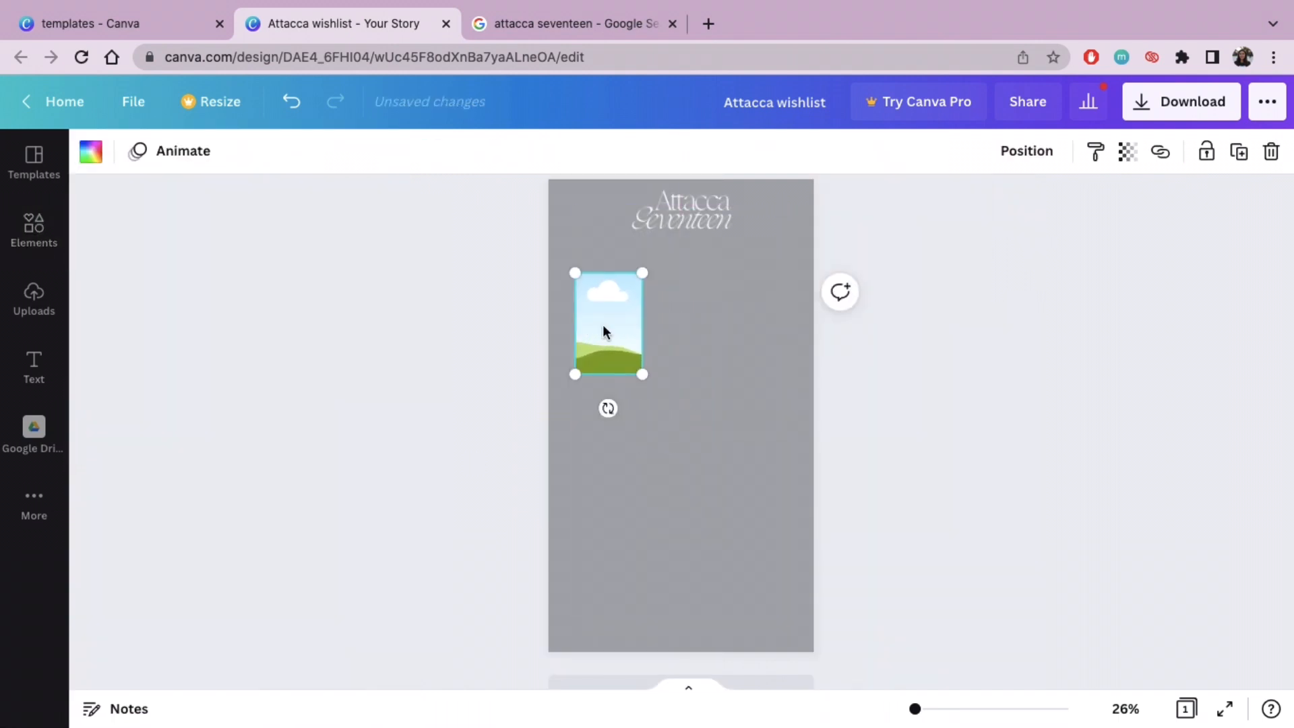
Step: Duplicate the frame twice, arrange the three frames in an evenly spaced row, and shrink and centre the row beneath the title
{"action": "key", "text": "ctrl+d"}
{"action": "key", "text": "ctrl+d"}
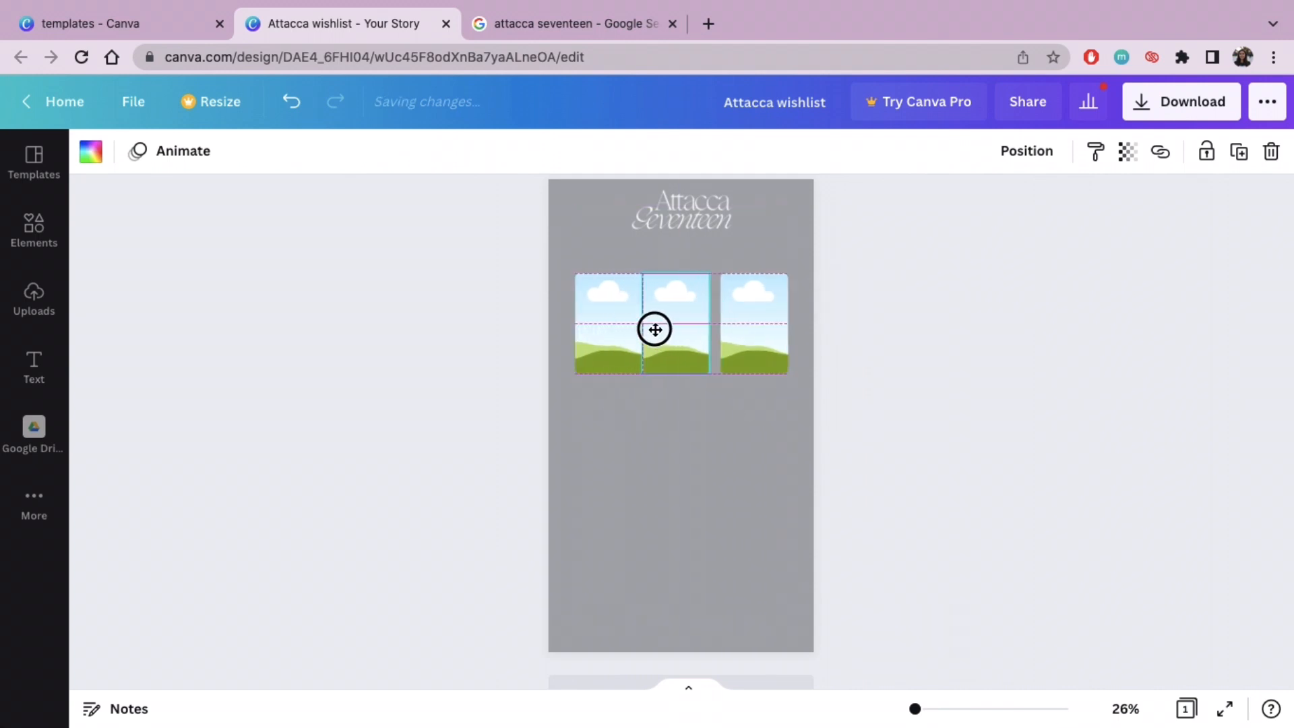
{"action": "left_click_drag", "start_coordinate": [817, 401], "coordinate": [588, 312]}
{"action": "left_click_drag", "start_coordinate": [789, 273], "coordinate": [753, 306]}
{"action": "left_click", "coordinate": [875, 345]}
{"action": "left_click_drag", "start_coordinate": [876, 331], "coordinate": [551, 309]}
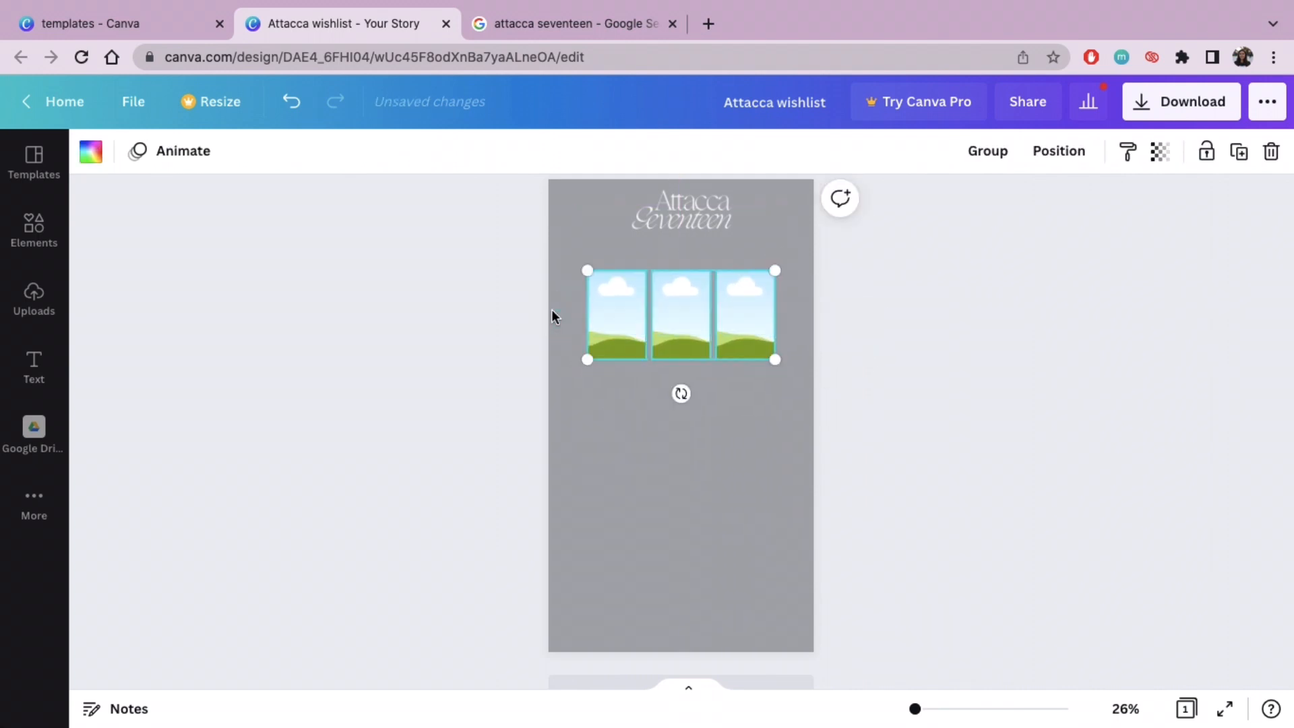
Step: Duplicate the row of frames twice and stack the copies below it to form a centred three-by-three grid
{"action": "key", "text": "super+d"}
{"action": "left_click_drag", "start_coordinate": [757, 337], "coordinate": [753, 552]}
{"action": "key", "text": "super+v"}
{"action": "left_click", "coordinate": [952, 506]}
{"action": "left_click_drag", "start_coordinate": [875, 527], "coordinate": [583, 304]}
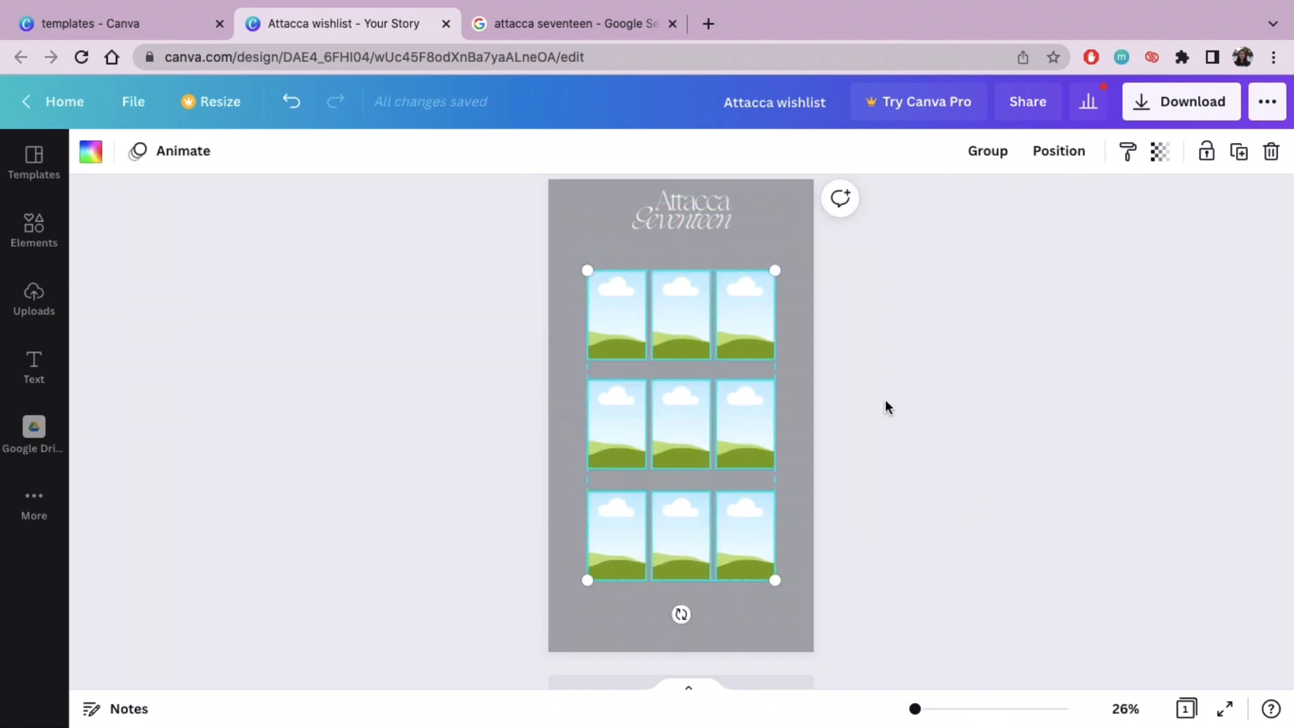
{"action": "left_click_drag", "start_coordinate": [739, 411], "coordinate": [738, 410]}
{"action": "left_click", "coordinate": [954, 384]}
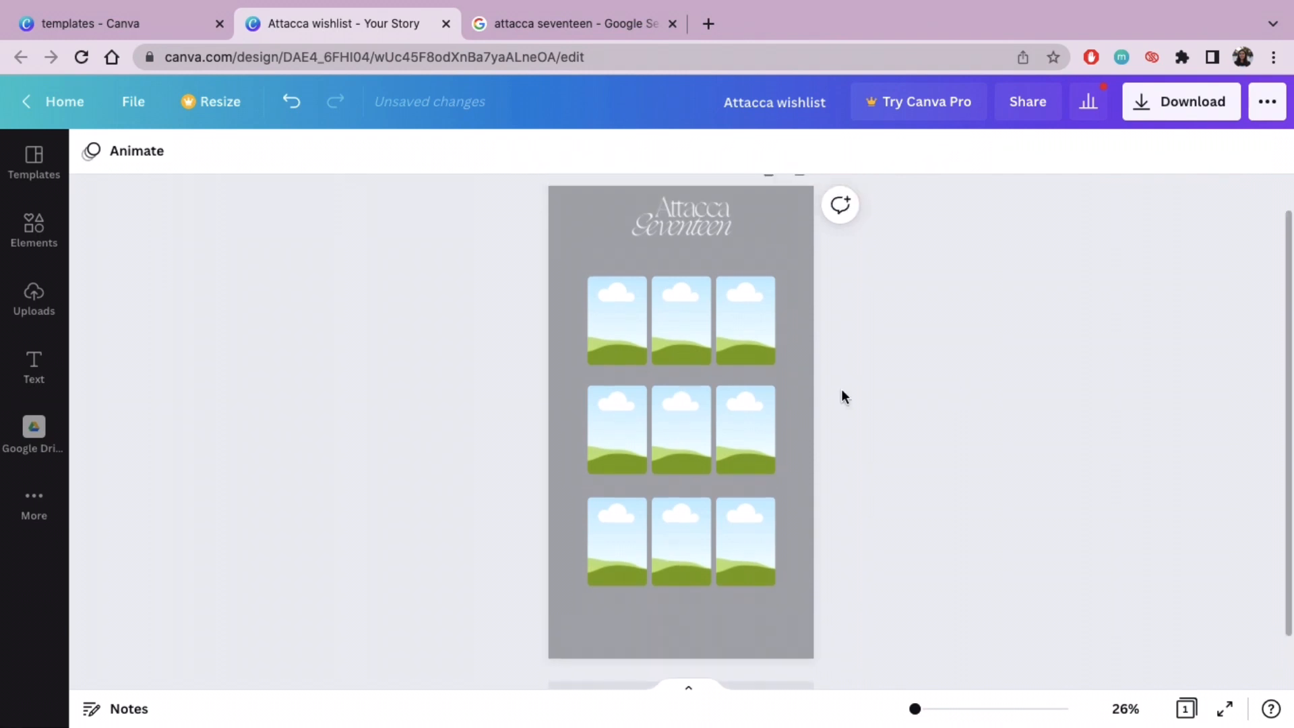
{"action": "left_click", "coordinate": [62, 371]}
{"action": "left_click", "coordinate": [274, 362]}
{"action": "left_click", "coordinate": [414, 433]}
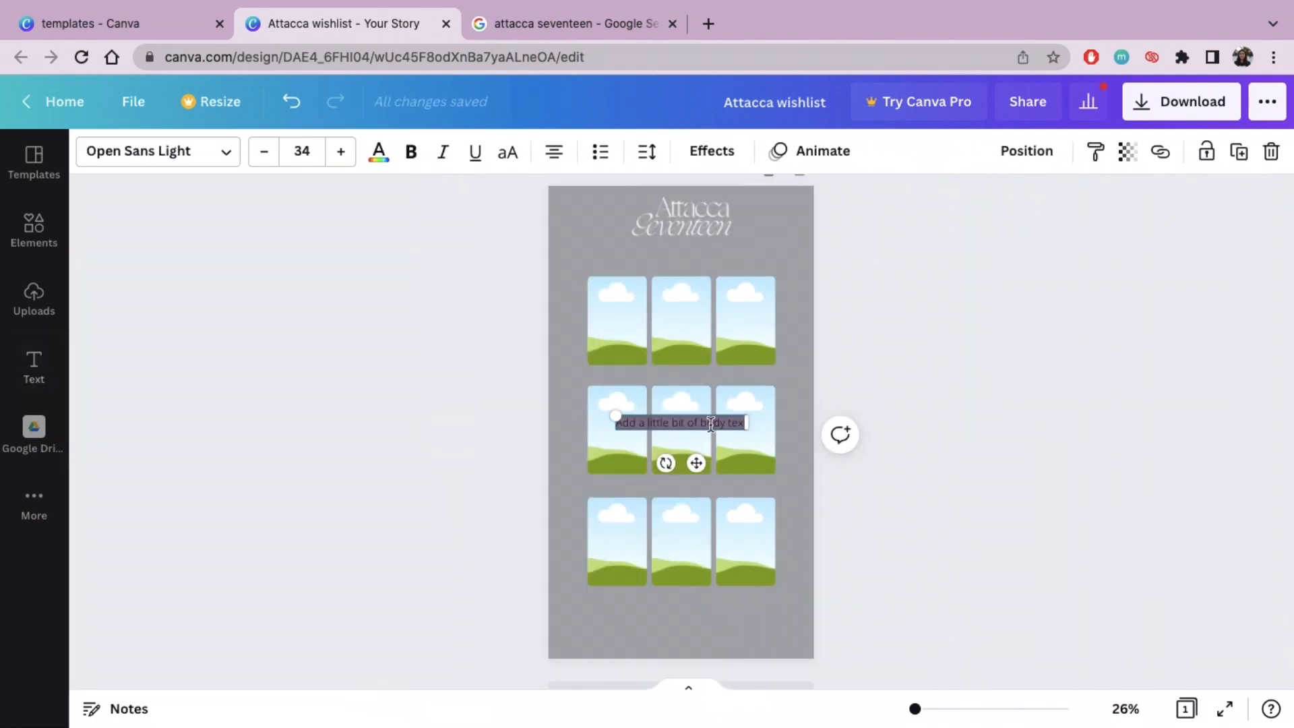
{"action": "left_click", "coordinate": [215, 153]}
{"action": "left_click", "coordinate": [222, 282]}
{"action": "left_click", "coordinate": [448, 183]}
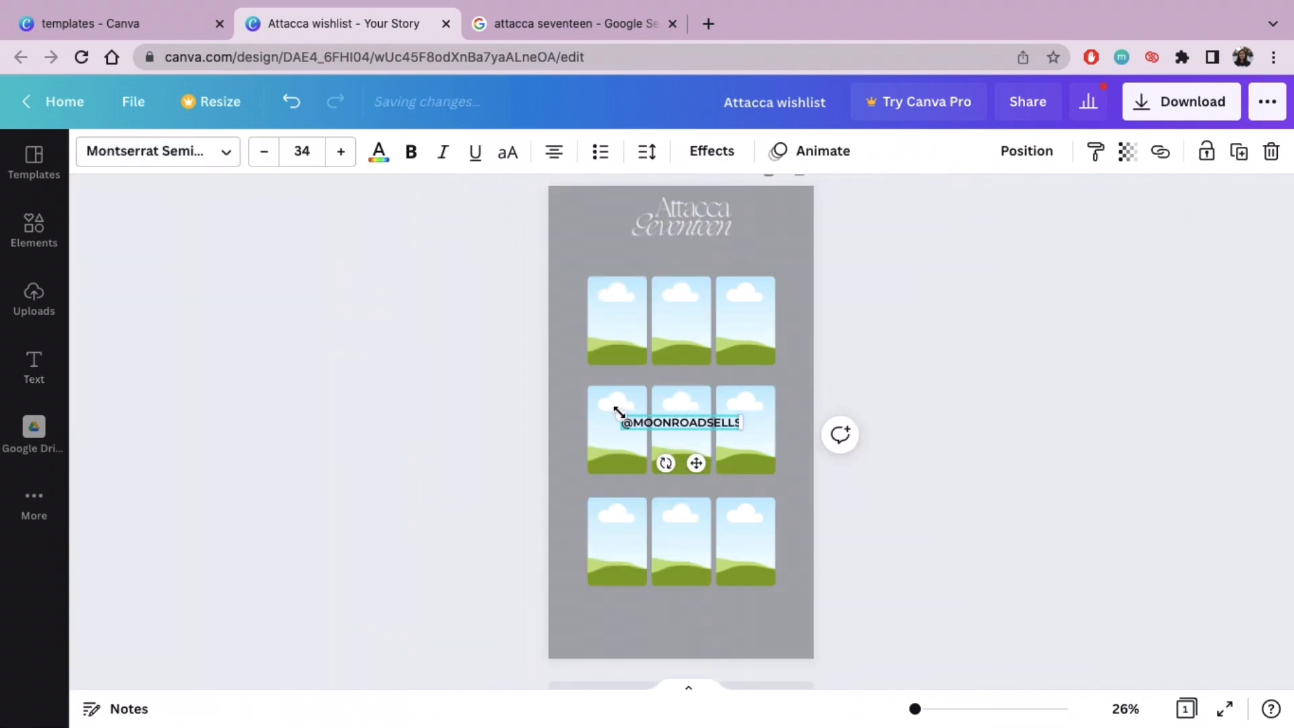
{"action": "left_click_drag", "start_coordinate": [620, 413], "coordinate": [647, 417]}
{"action": "left_click_drag", "start_coordinate": [710, 463], "coordinate": [696, 668]}
{"action": "left_click", "coordinate": [431, 485]}
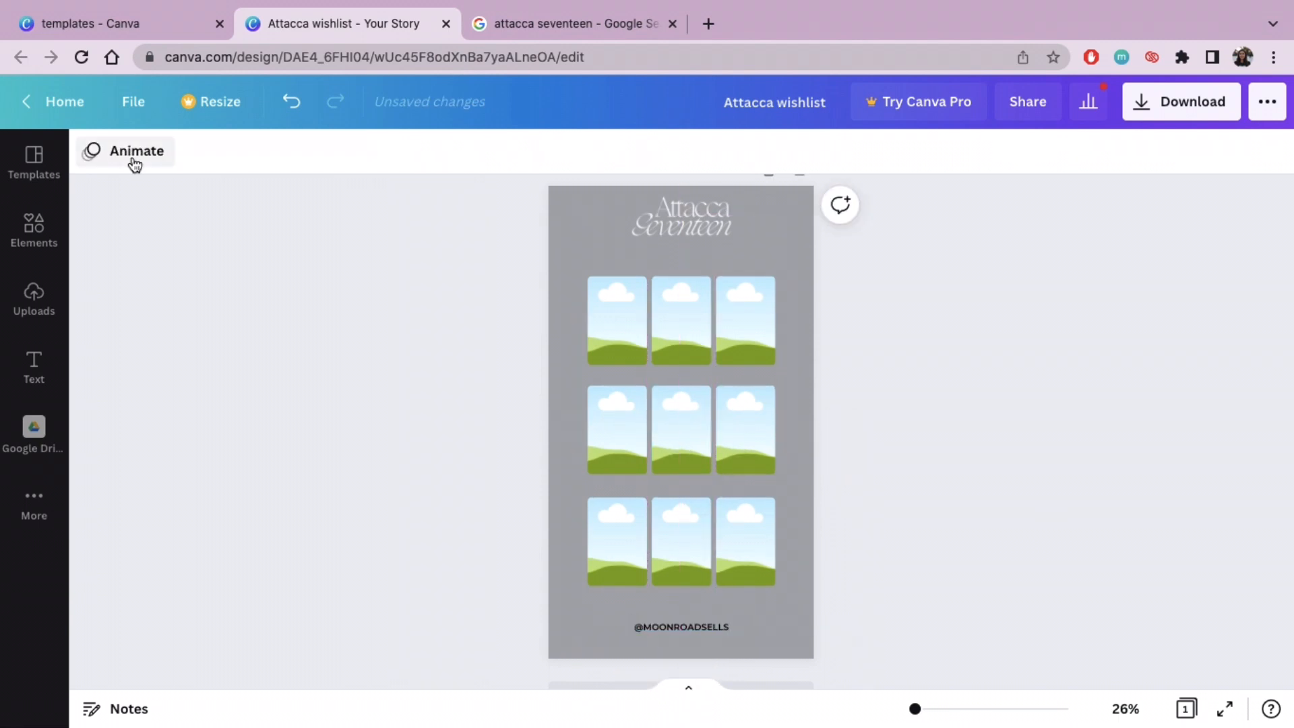
{"action": "left_click", "coordinate": [684, 630]}
{"action": "left_click", "coordinate": [374, 154]}
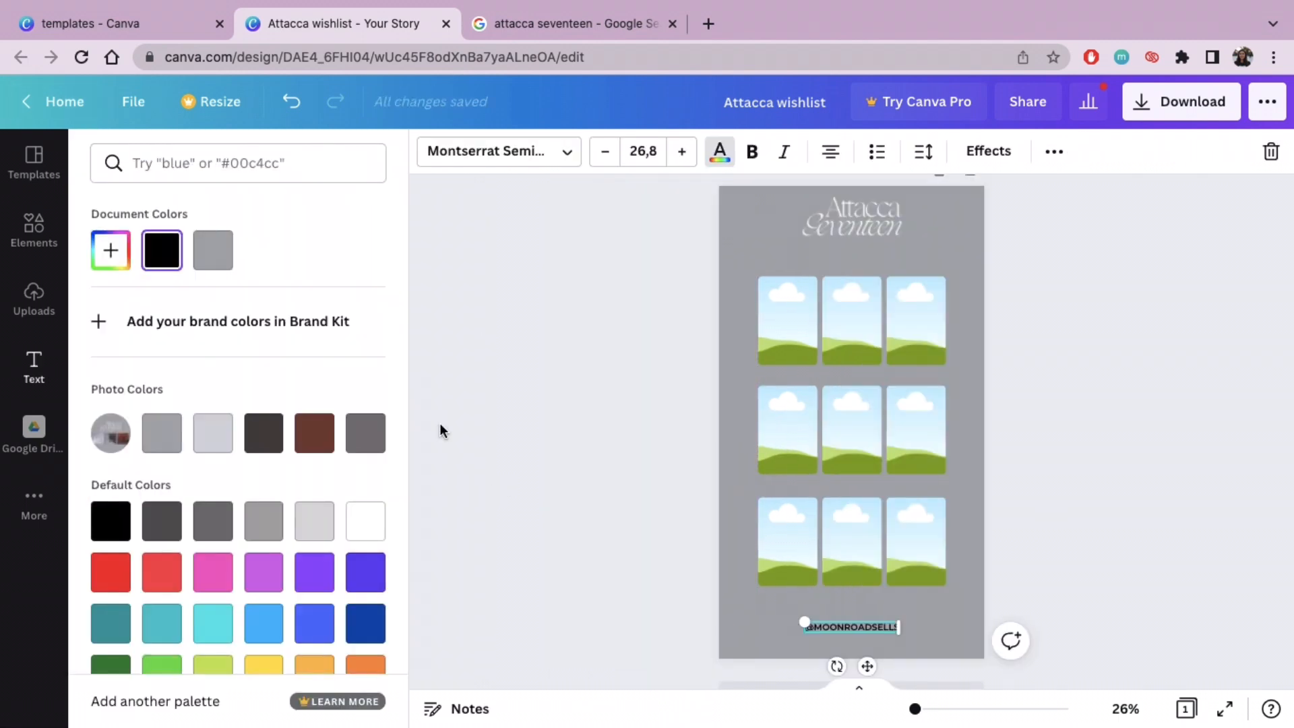
{"action": "left_click", "coordinate": [259, 433]}
{"action": "left_click", "coordinate": [495, 394]}
{"action": "left_click", "coordinate": [494, 400]}
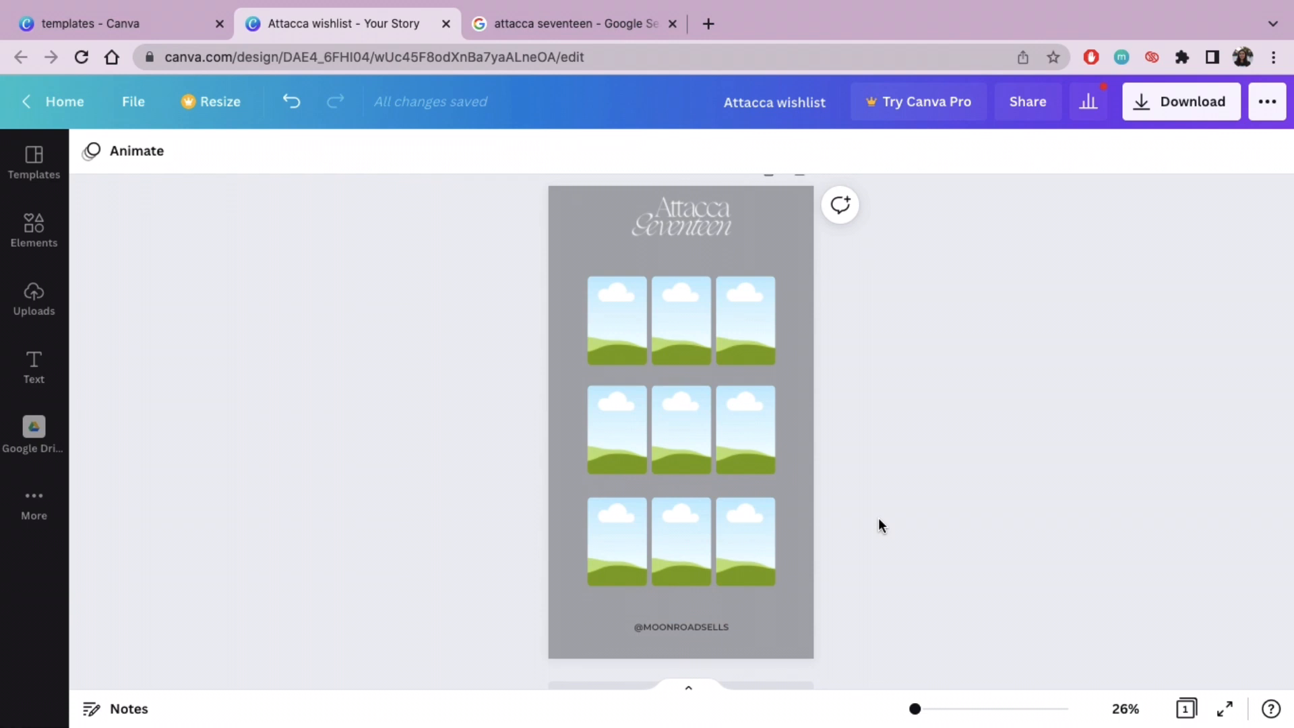
{"action": "left_click", "coordinate": [680, 626]}
{"action": "left_click", "coordinate": [379, 155]}
{"action": "left_click", "coordinate": [111, 250]}
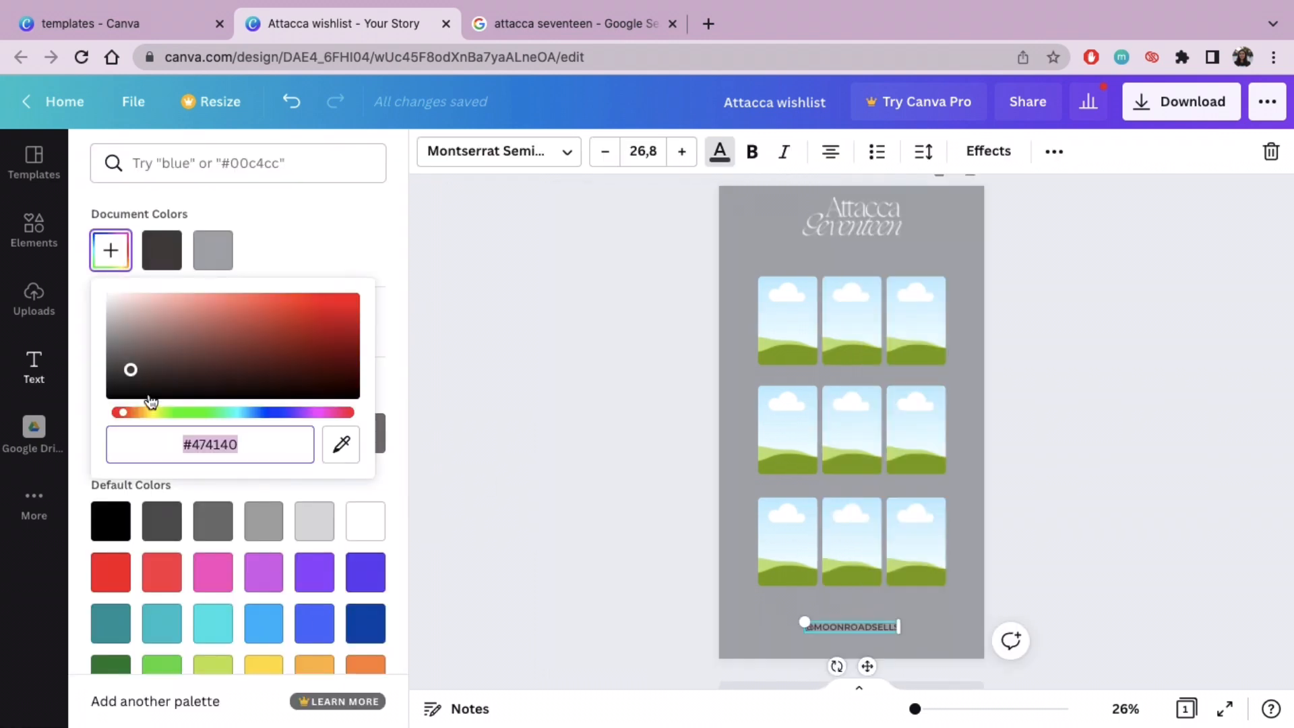
{"action": "left_click", "coordinate": [564, 378]}
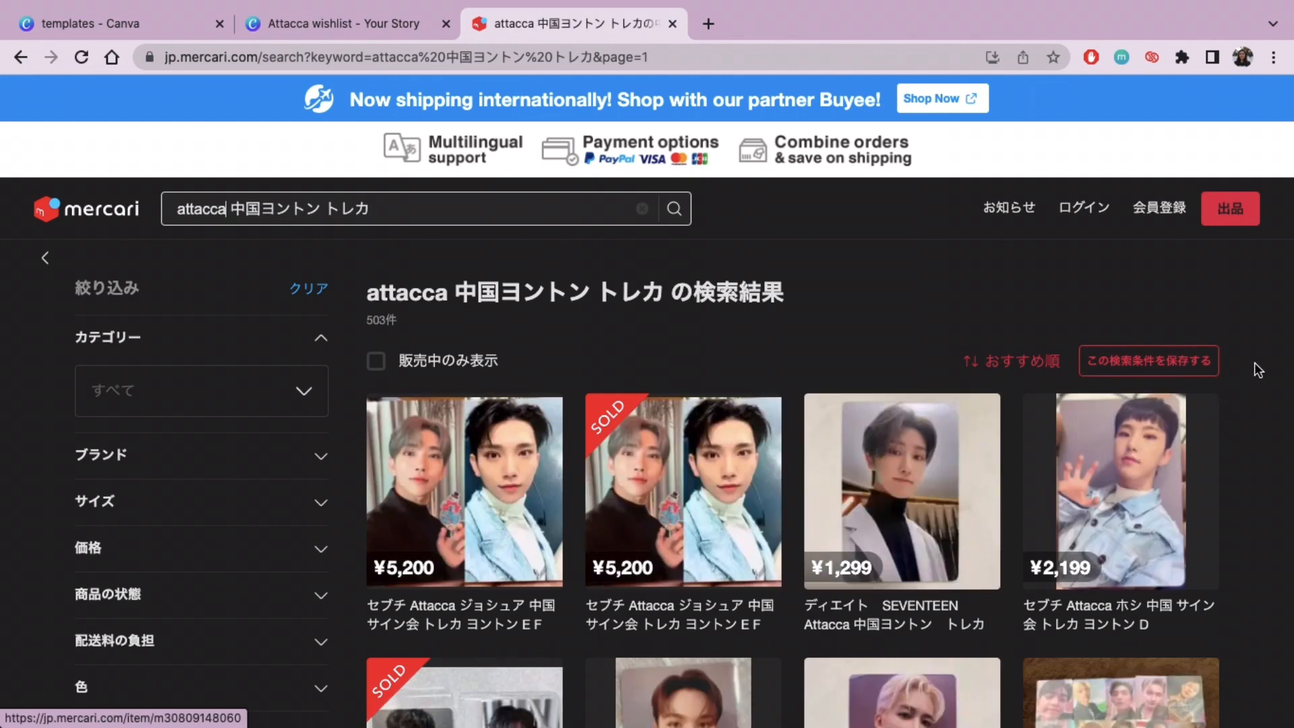
Step: Copy the photocard image of the member in the white blazer from the Mercari results for "attacca 中国ヨントン トレカ"
{"action": "scroll", "coordinate": [1255, 370], "scroll_direction": "down", "scroll_amount": 1}
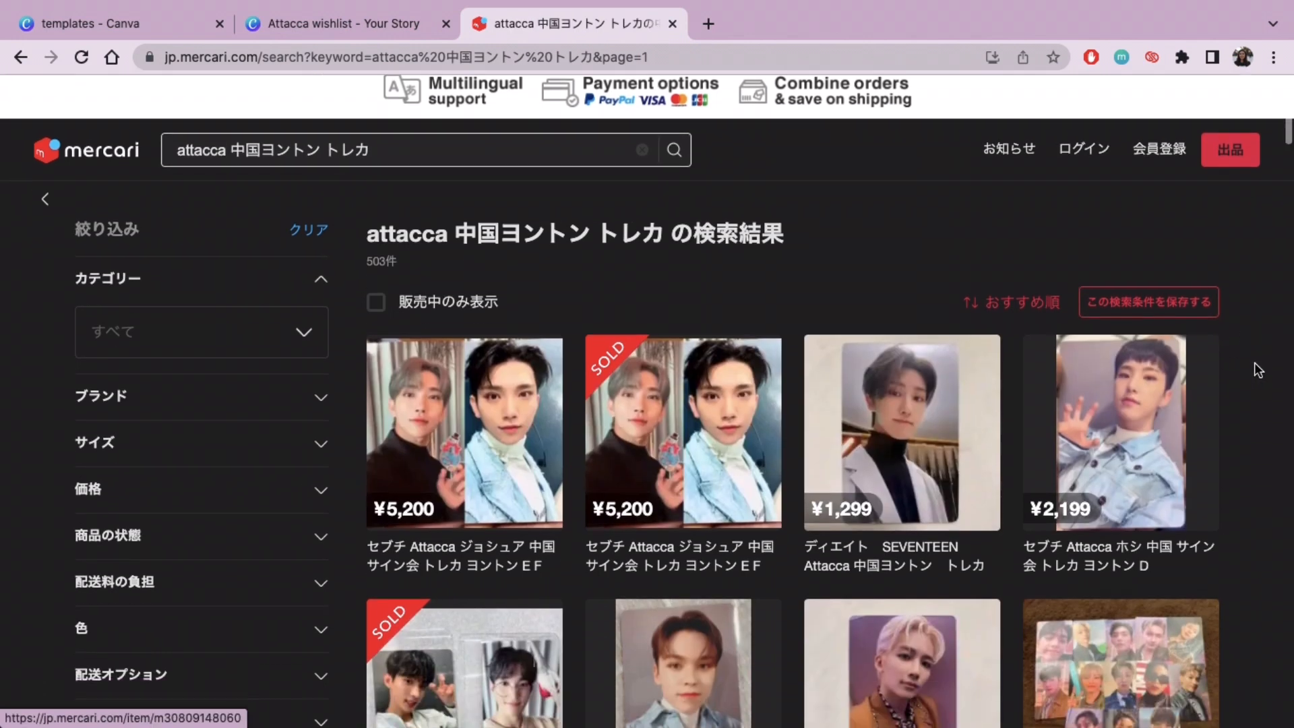
{"action": "right_click", "coordinate": [880, 400]}
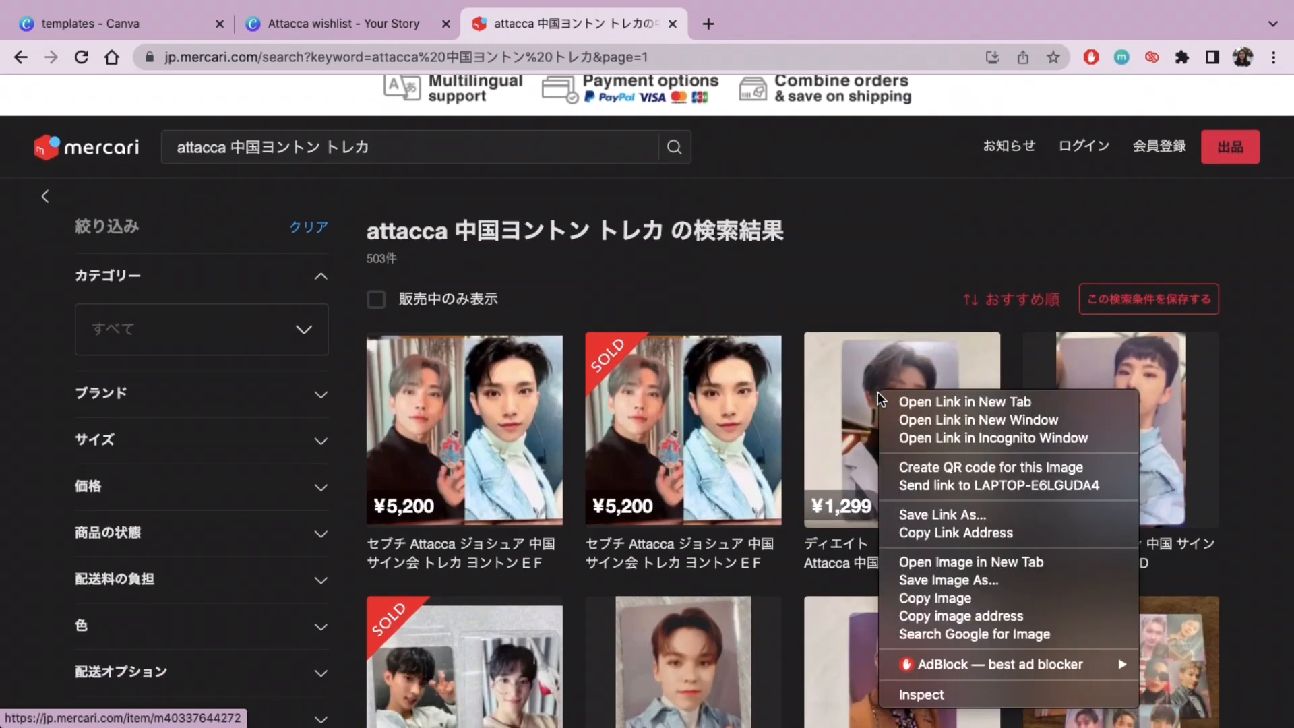
{"action": "left_click", "coordinate": [967, 599]}
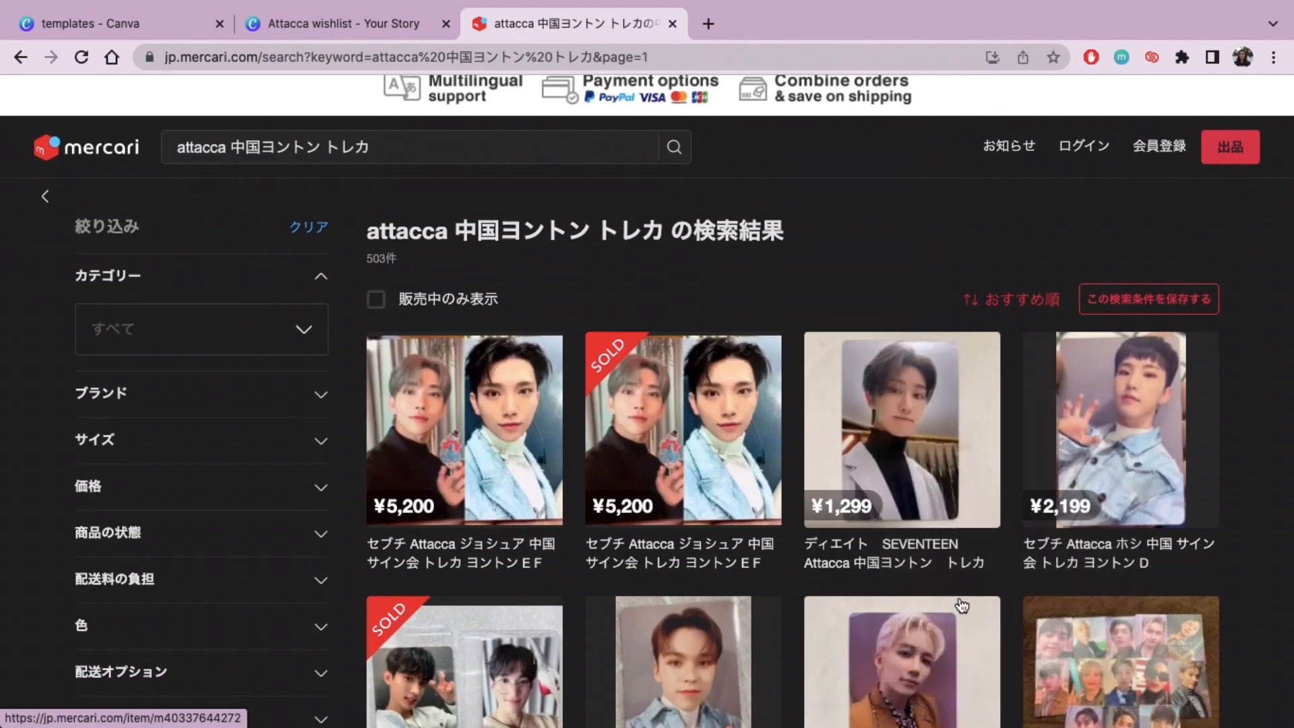
Step: Paste the photocard image into the Attacca wishlist in Canva, drop it into the grid's first frame and enlarge it to fill the frame
{"action": "left_click", "coordinate": [285, 31]}
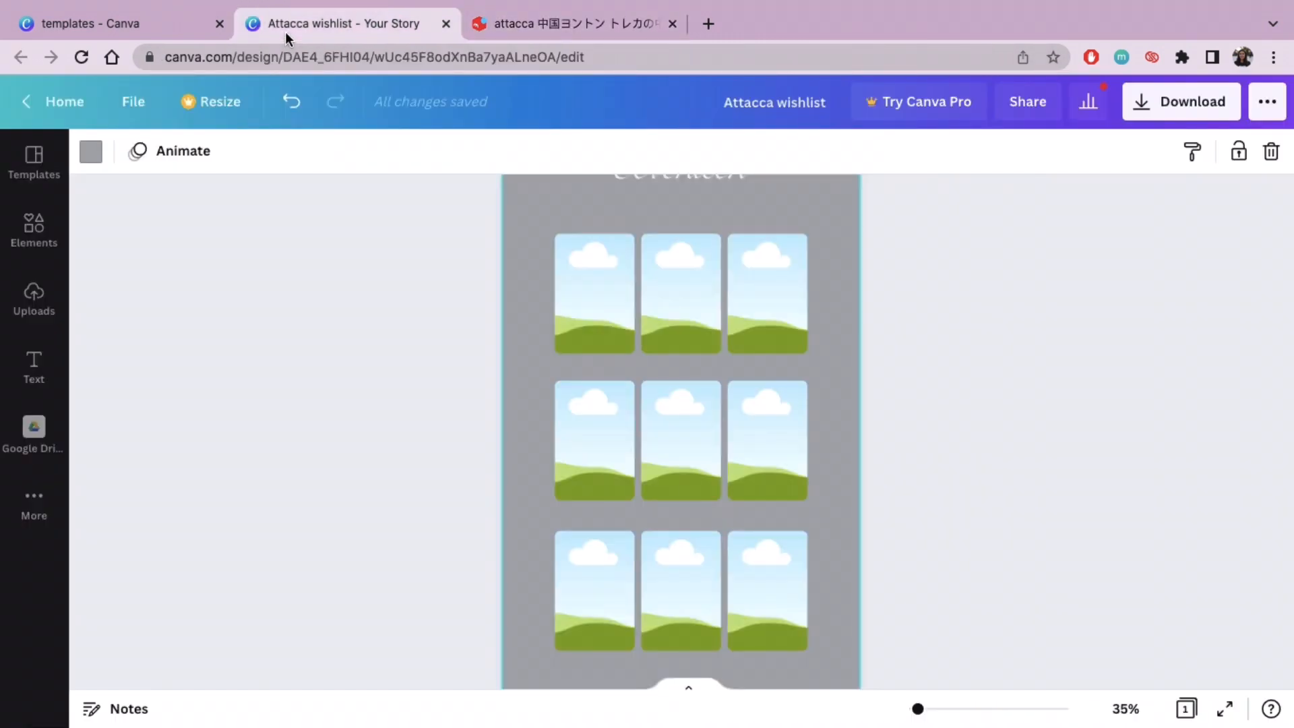
{"action": "key", "text": "super+v"}
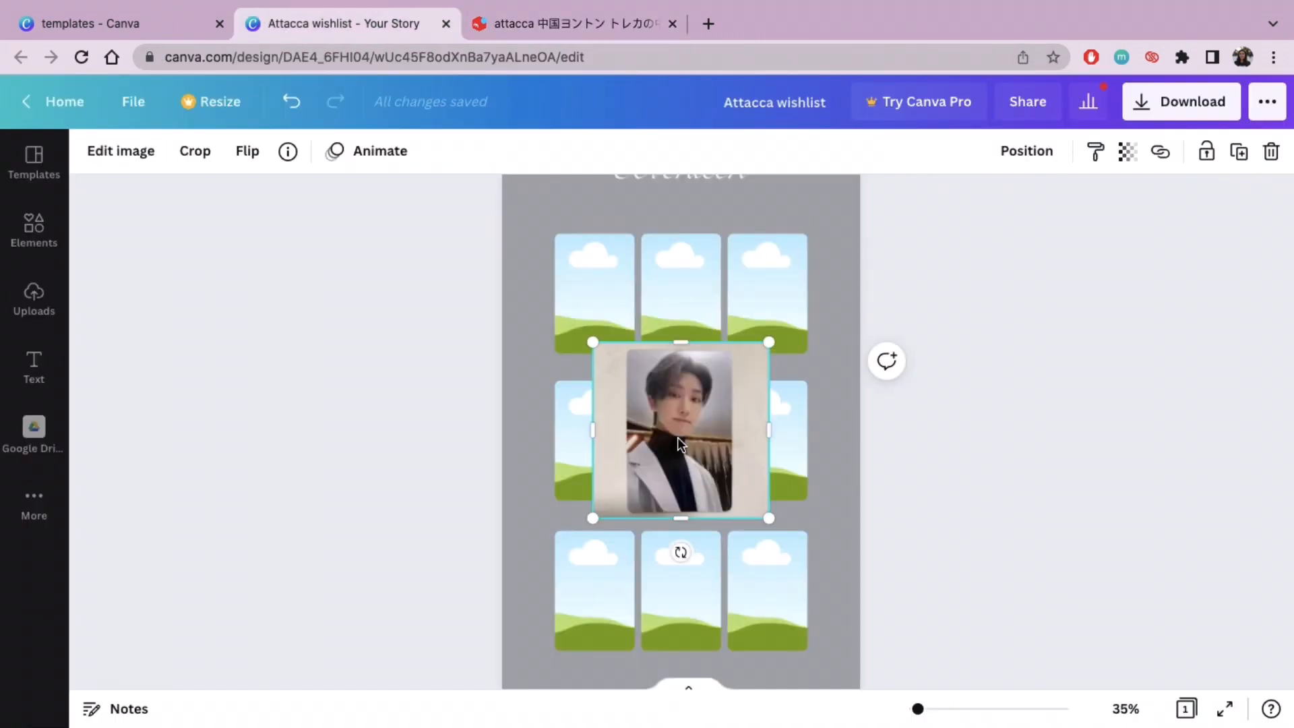
{"action": "left_click_drag", "start_coordinate": [678, 436], "coordinate": [605, 315]}
{"action": "left_click_drag", "start_coordinate": [659, 226], "coordinate": [668, 221]}
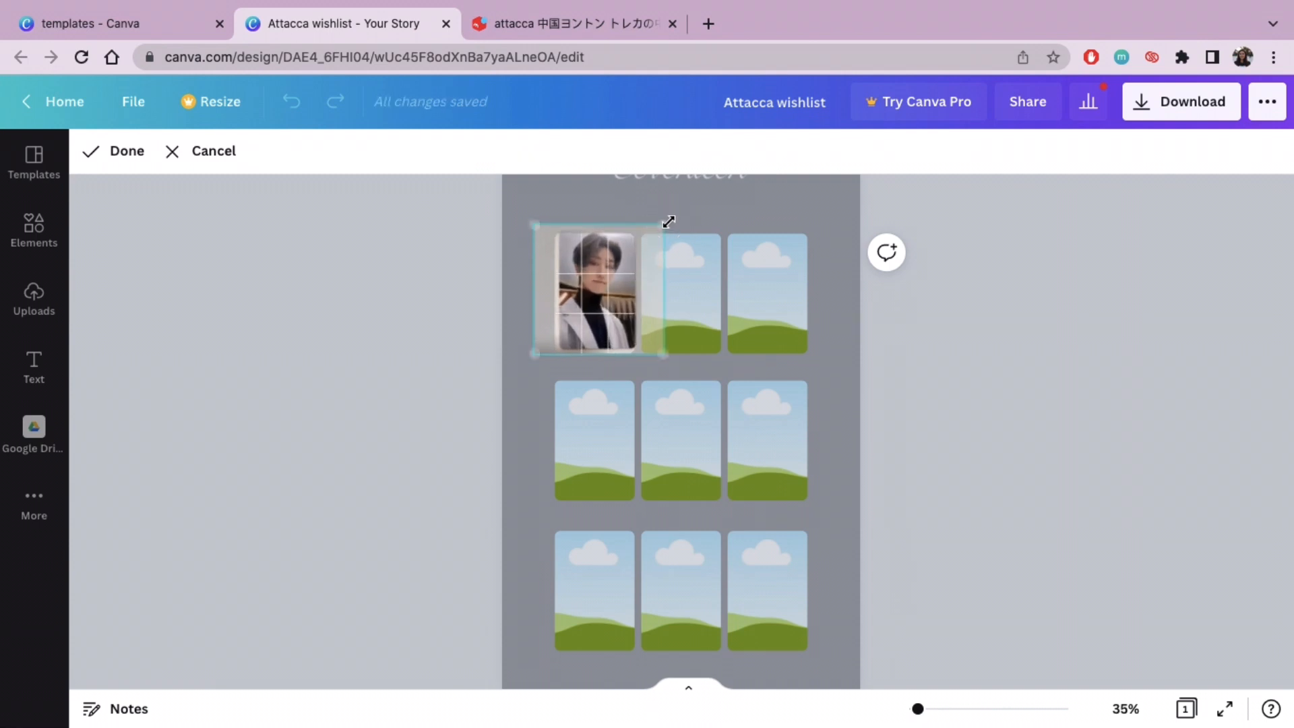
{"action": "left_click_drag", "start_coordinate": [529, 359], "coordinate": [519, 369]}
{"action": "left_click", "coordinate": [447, 333]}
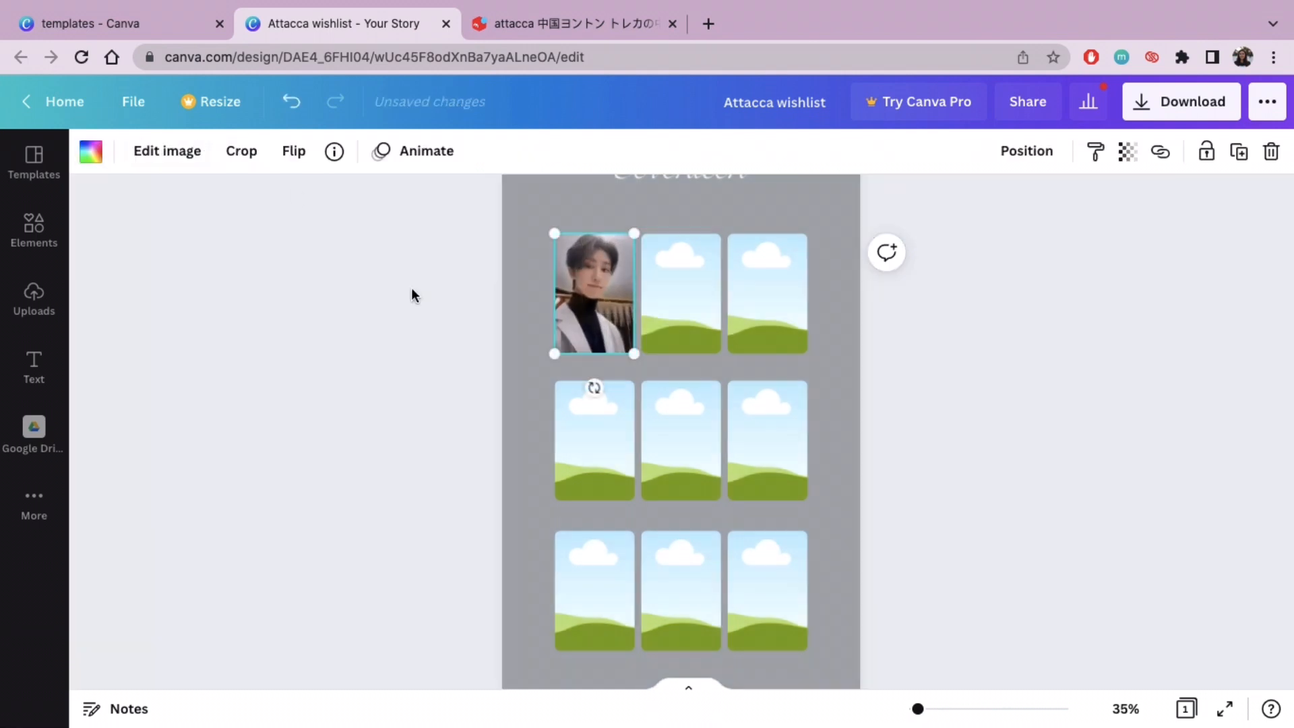
{"action": "left_click", "coordinate": [413, 294]}
Step: Fine-tune the photocard's position inside the first frame by shifting the cropped image slightly to the right
{"action": "left_click_drag", "start_coordinate": [918, 710], "coordinate": [926, 709]}
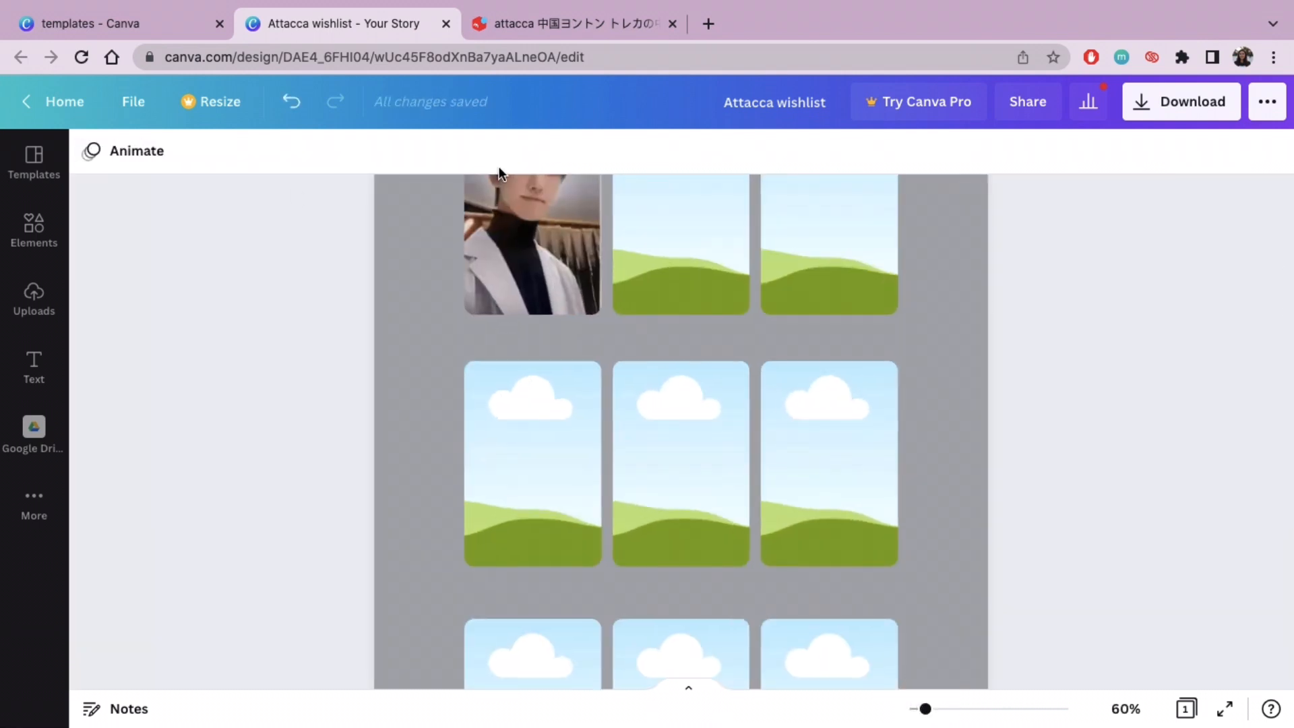
{"action": "scroll", "coordinate": [499, 366], "scroll_direction": "up", "scroll_amount": 2}
{"action": "left_click", "coordinate": [565, 357]}
{"action": "double_click", "coordinate": [565, 357]}
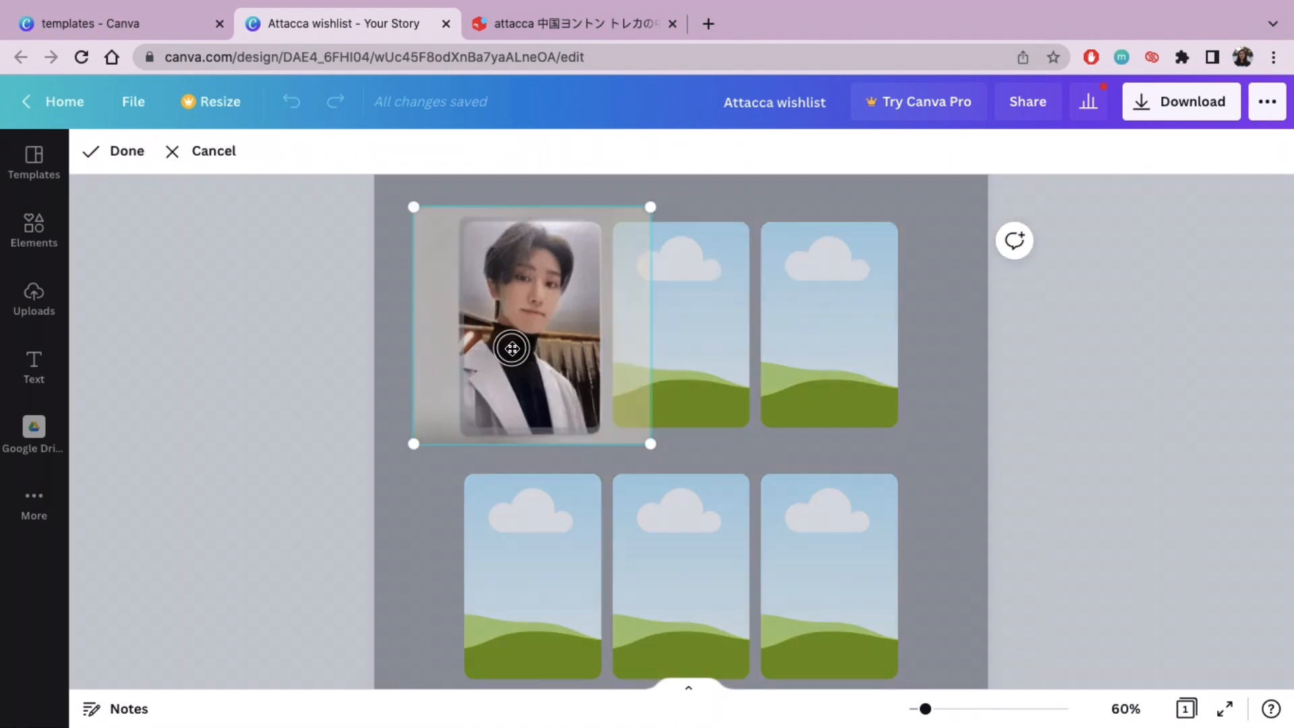
{"action": "left_click_drag", "start_coordinate": [521, 348], "coordinate": [525, 347]}
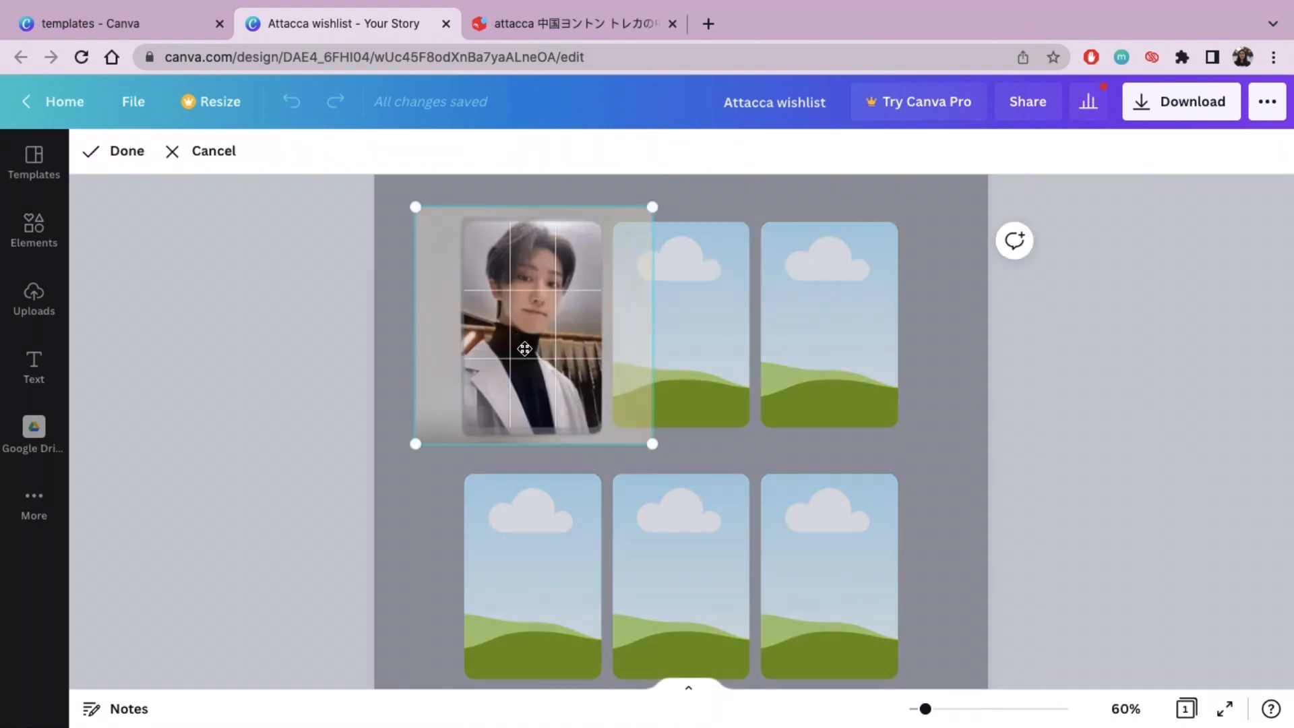
{"action": "left_click", "coordinate": [254, 320]}
{"action": "left_click", "coordinate": [253, 319]}
Step: Switch to Twitter and look through the results for "seventeen attacca yizhiyu E F" for clear photocard images
{"action": "left_click", "coordinate": [559, 23]}
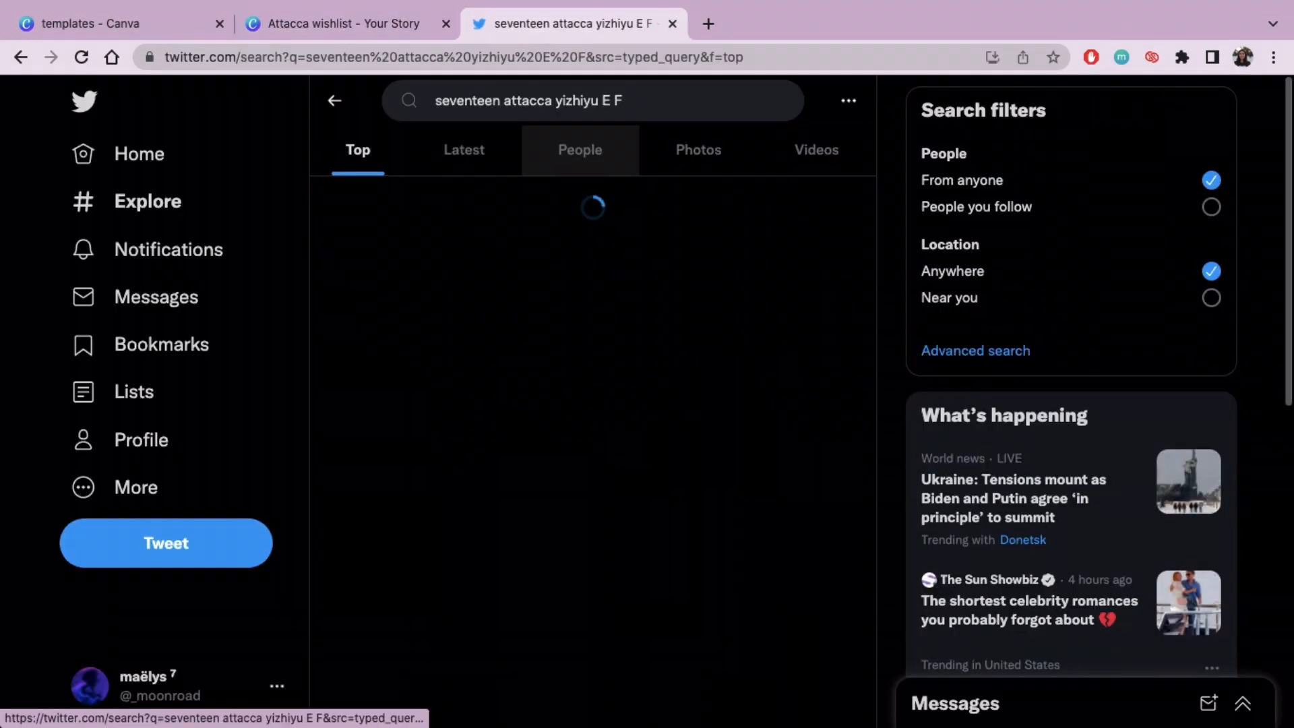
{"action": "scroll", "coordinate": [888, 243], "scroll_direction": "down", "scroll_amount": 10}
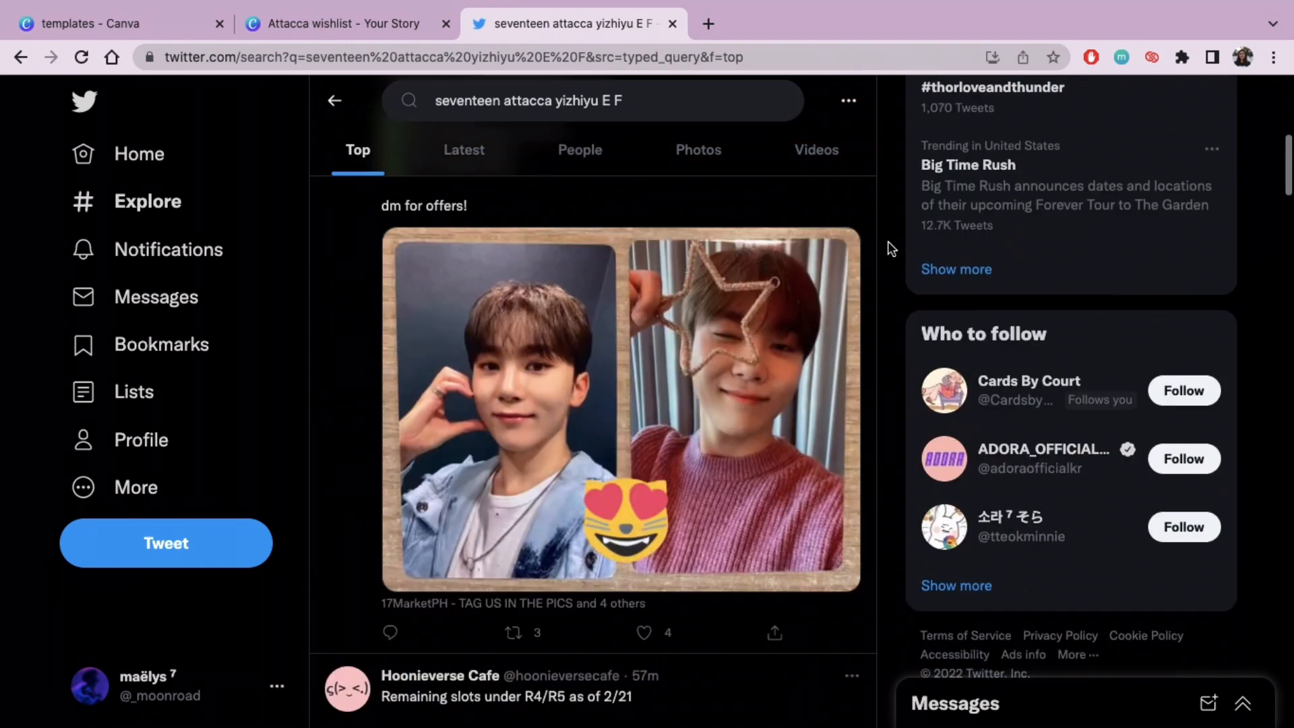
{"action": "scroll", "coordinate": [888, 248], "scroll_direction": "down", "scroll_amount": 8}
{"action": "scroll", "coordinate": [888, 248], "scroll_direction": "up", "scroll_amount": 1}
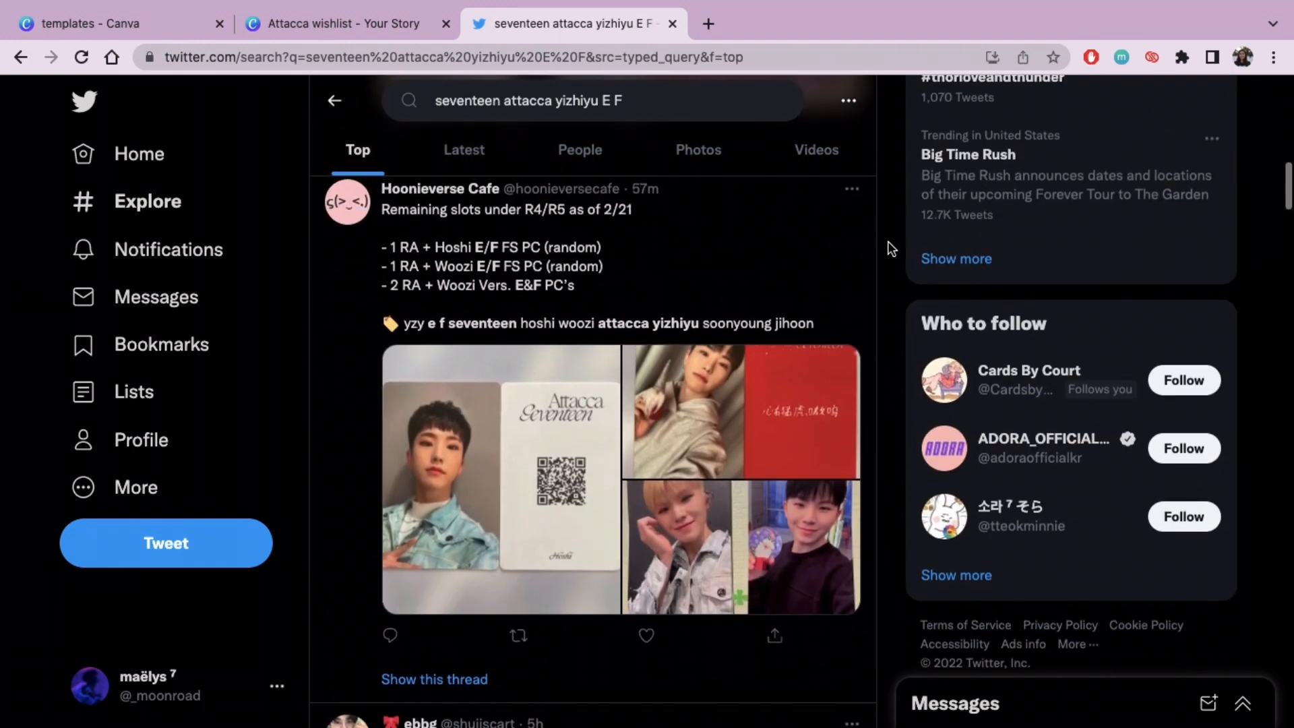
{"action": "scroll", "coordinate": [888, 249], "scroll_direction": "down", "scroll_amount": 7}
{"action": "scroll", "coordinate": [888, 249], "scroll_direction": "down", "scroll_amount": 20}
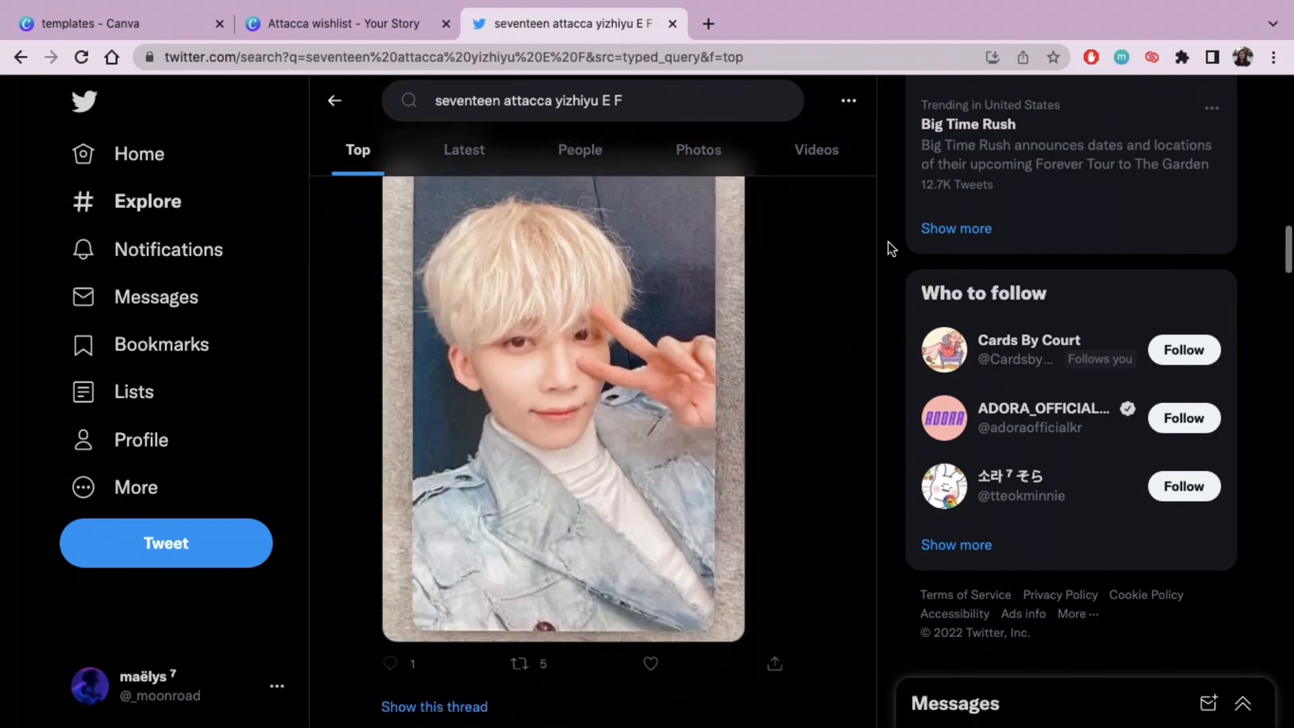
{"action": "scroll", "coordinate": [887, 248], "scroll_direction": "down", "scroll_amount": 5}
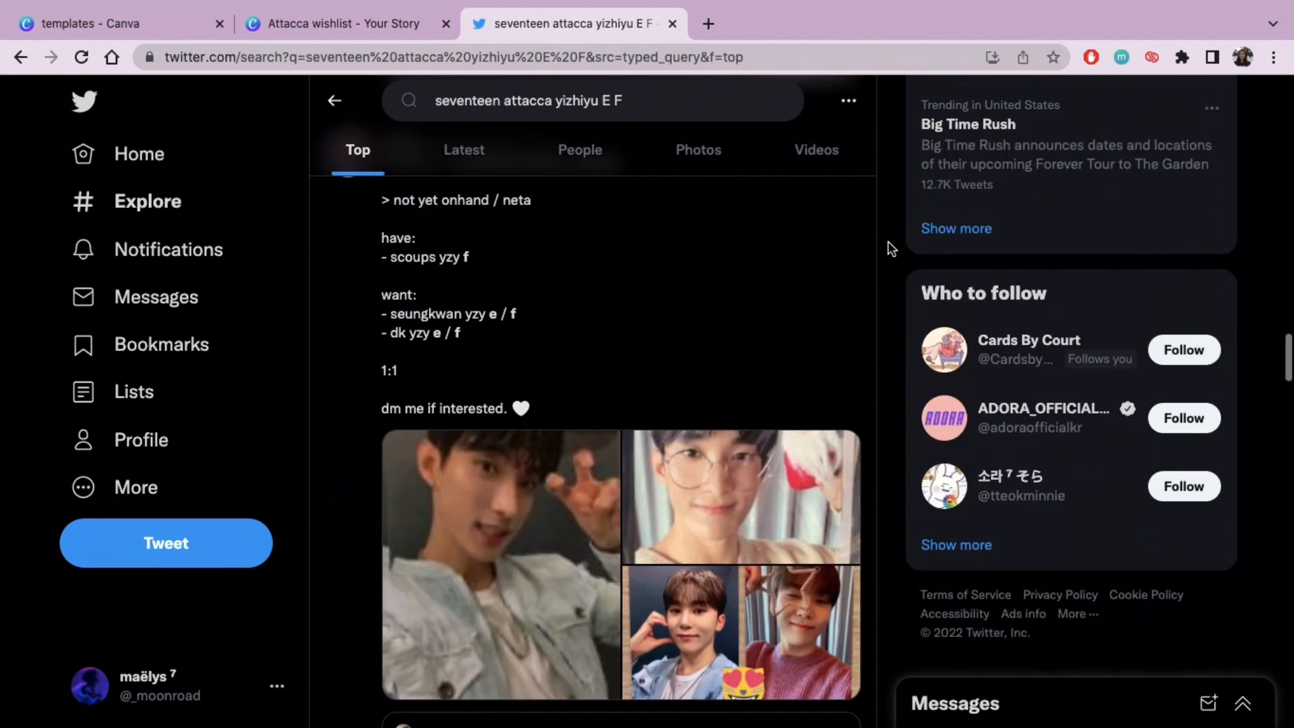
{"action": "scroll", "coordinate": [888, 248], "scroll_direction": "down", "scroll_amount": 15}
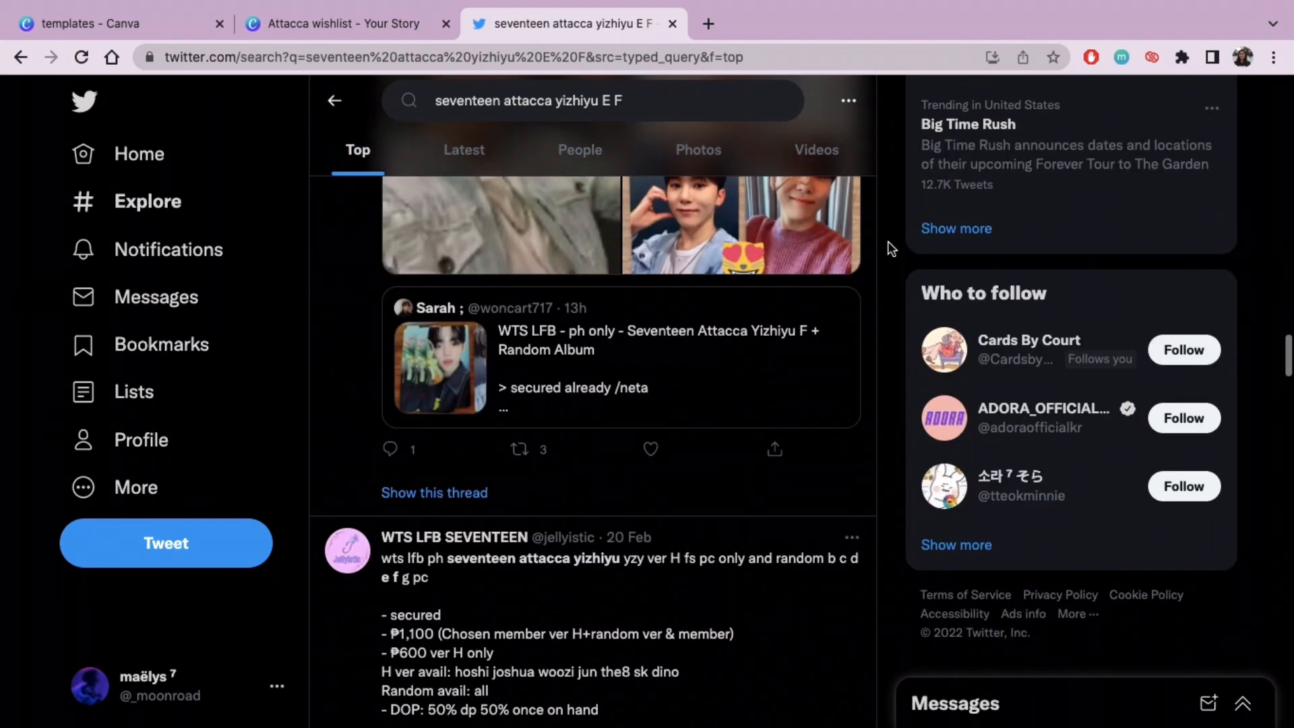
{"action": "scroll", "coordinate": [888, 244], "scroll_direction": "down", "scroll_amount": 10}
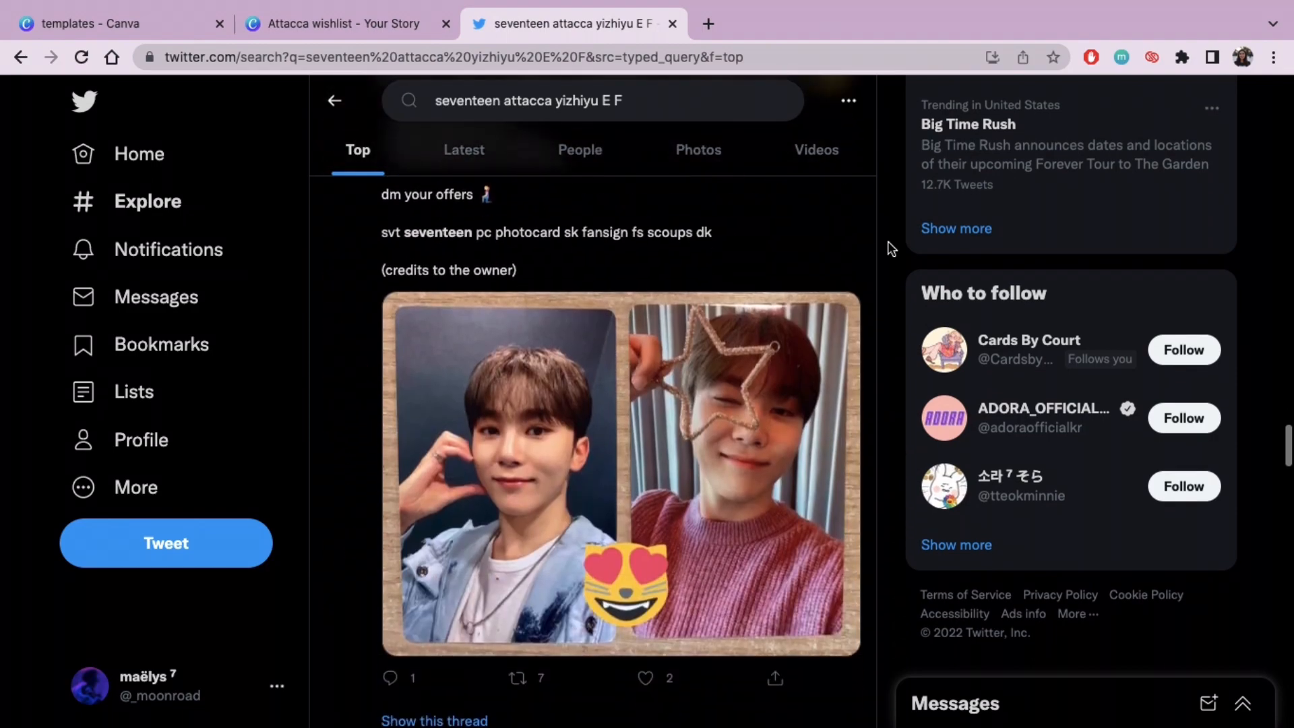
{"action": "scroll", "coordinate": [889, 244], "scroll_direction": "up", "scroll_amount": 10}
{"action": "scroll", "coordinate": [857, 331], "scroll_direction": "down", "scroll_amount": 1}
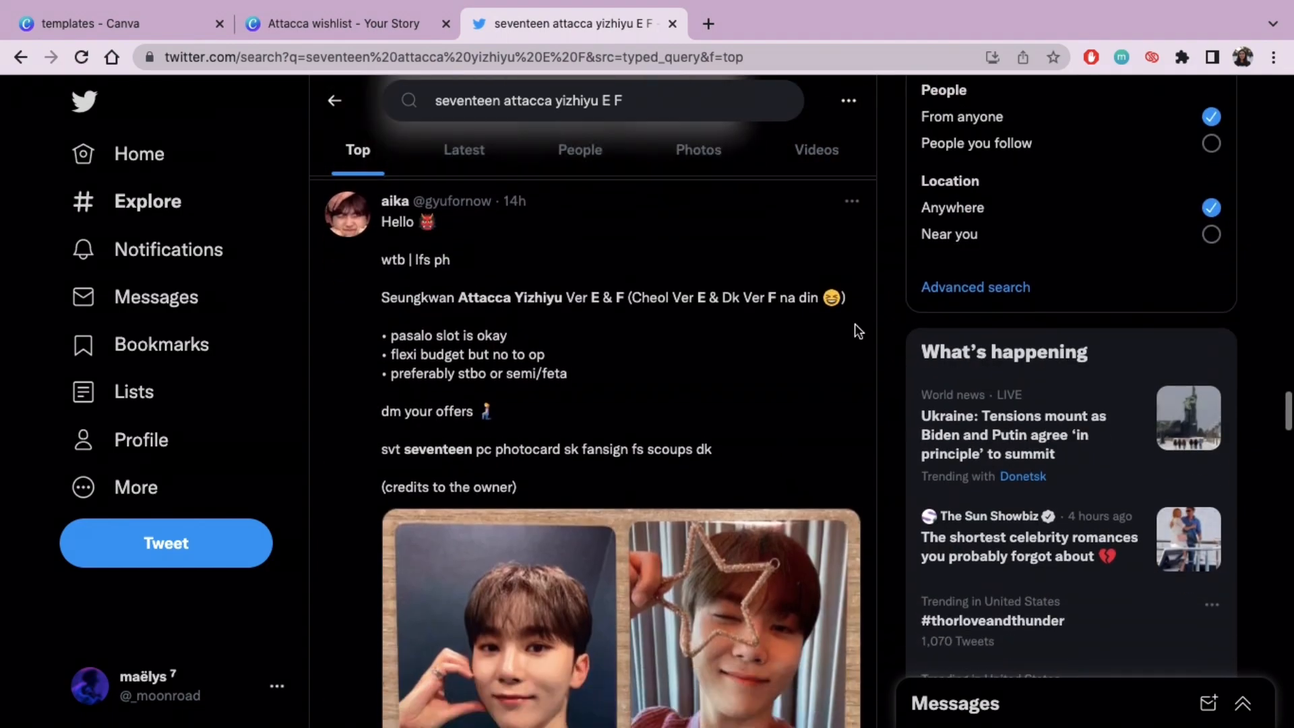
{"action": "scroll", "coordinate": [895, 373], "scroll_direction": "down", "scroll_amount": 2}
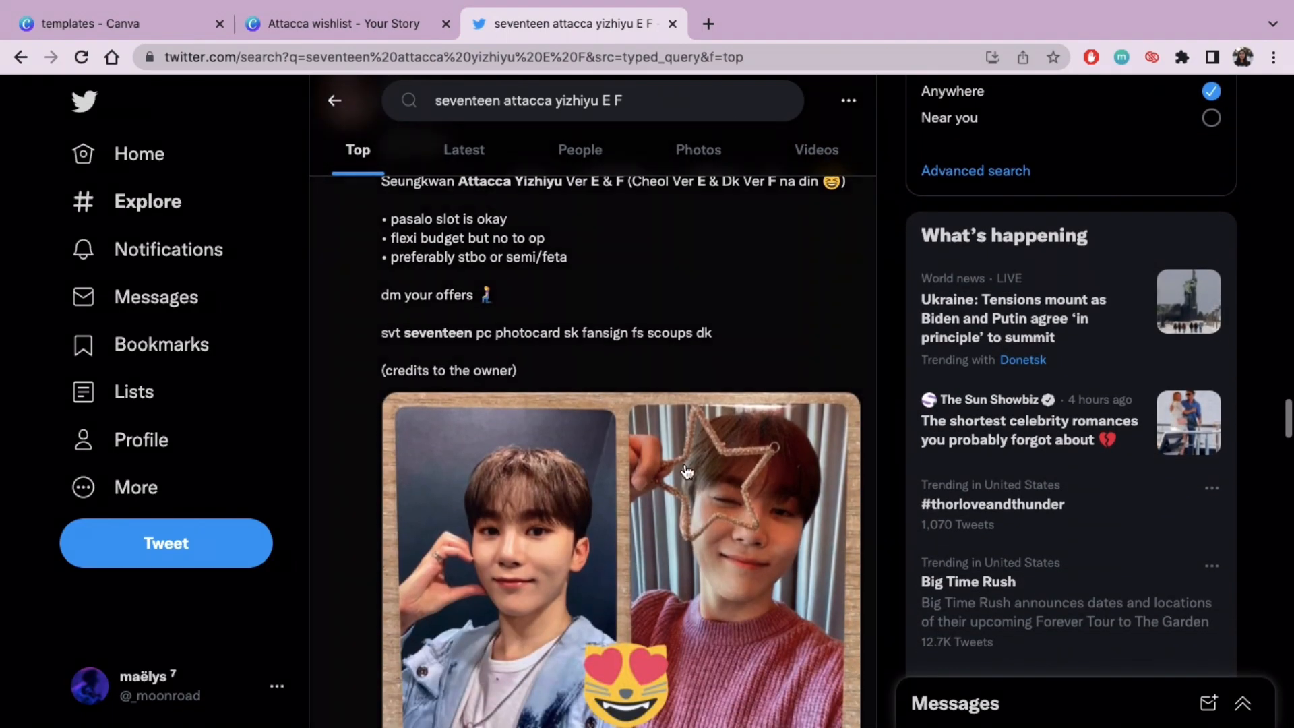
{"action": "scroll", "coordinate": [740, 507], "scroll_direction": "down", "scroll_amount": 4}
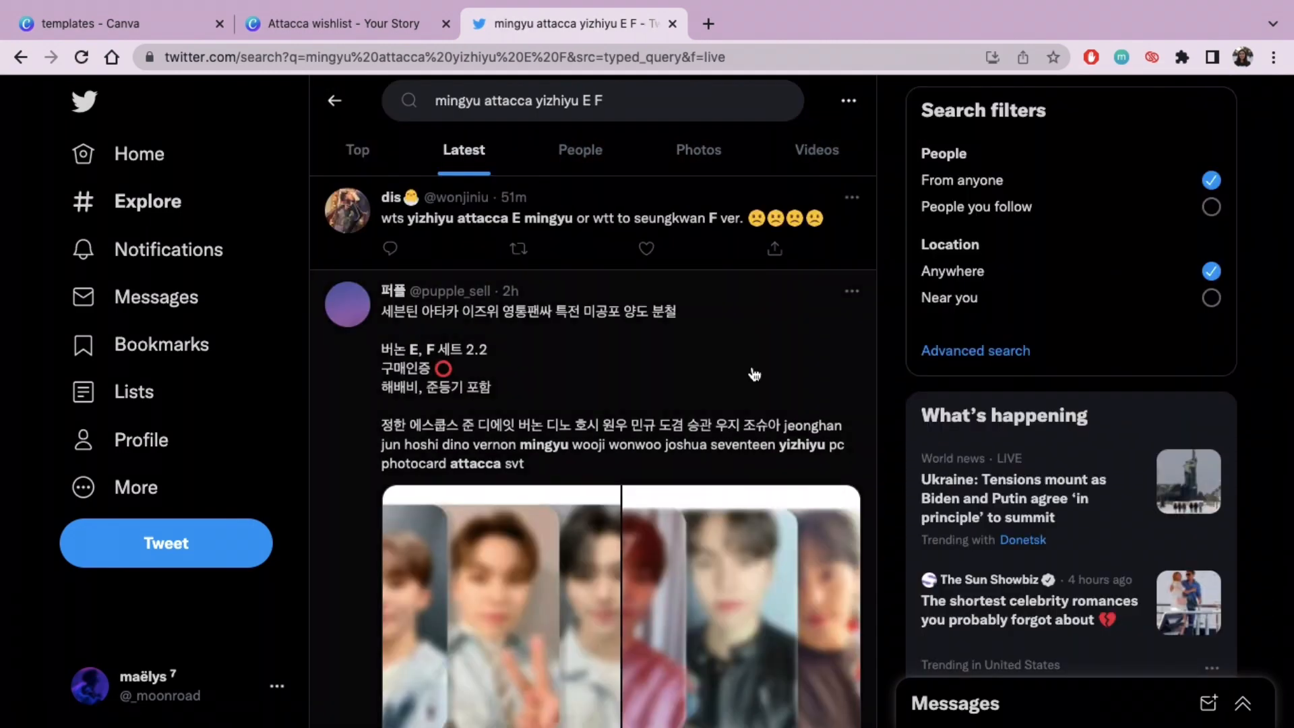
Step: Copy Mingyu's light denim jacket photocard image from the latest Twitter results for "mingyu attacca yizhiyu E F"
{"action": "scroll", "coordinate": [875, 306], "scroll_direction": "down", "scroll_amount": 12}
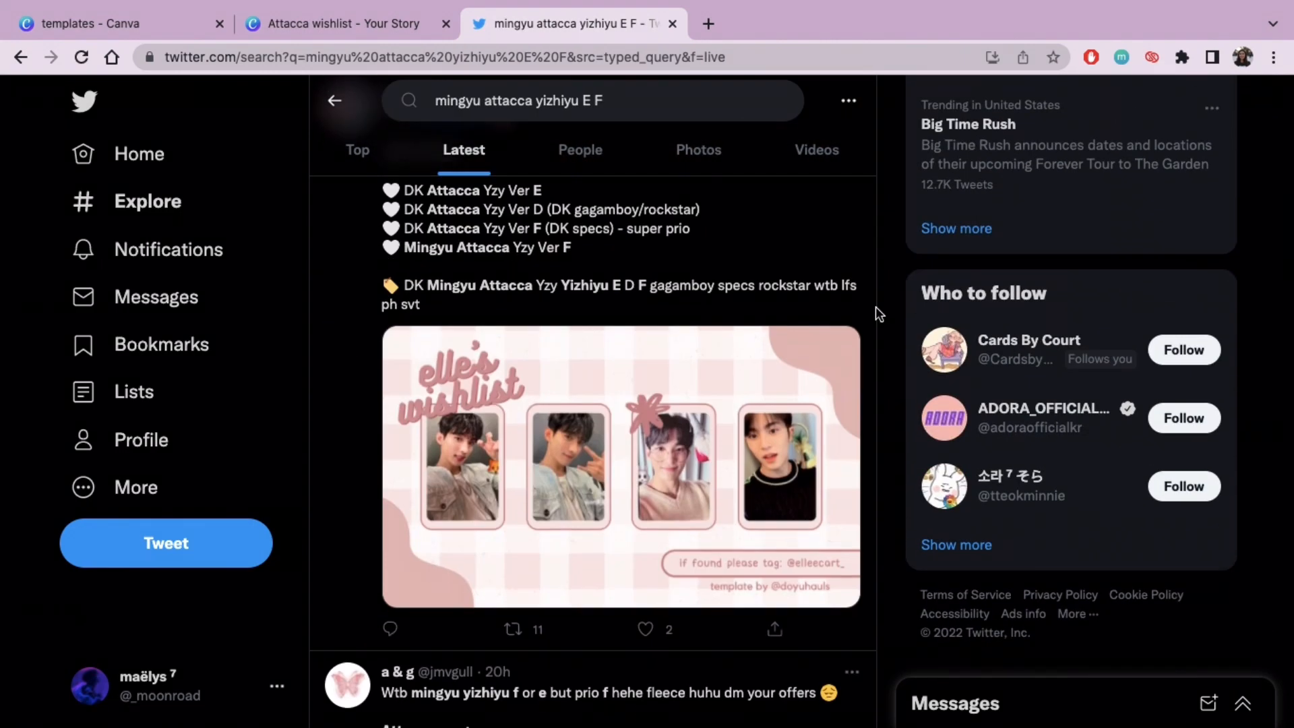
{"action": "left_click", "coordinate": [769, 403]}
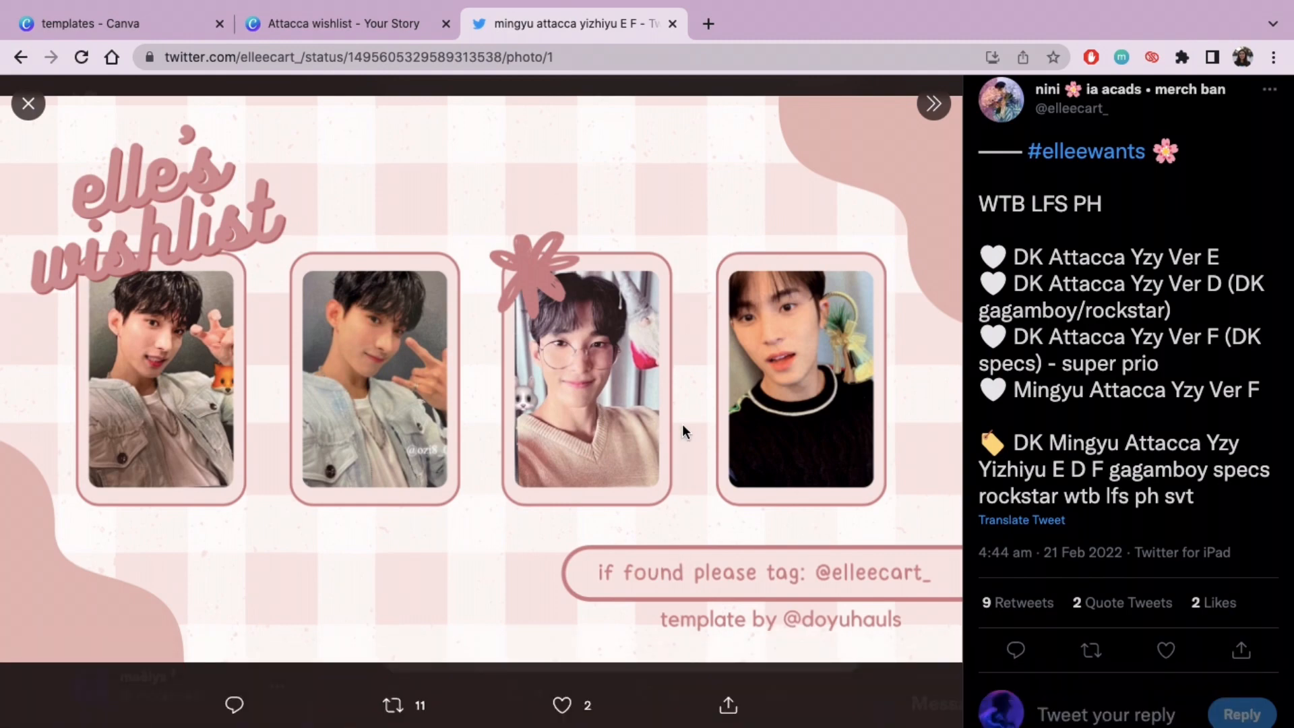
{"action": "key", "text": "Escape"}
{"action": "scroll", "coordinate": [684, 432], "scroll_direction": "down", "scroll_amount": 12}
{"action": "left_click", "coordinate": [535, 437]}
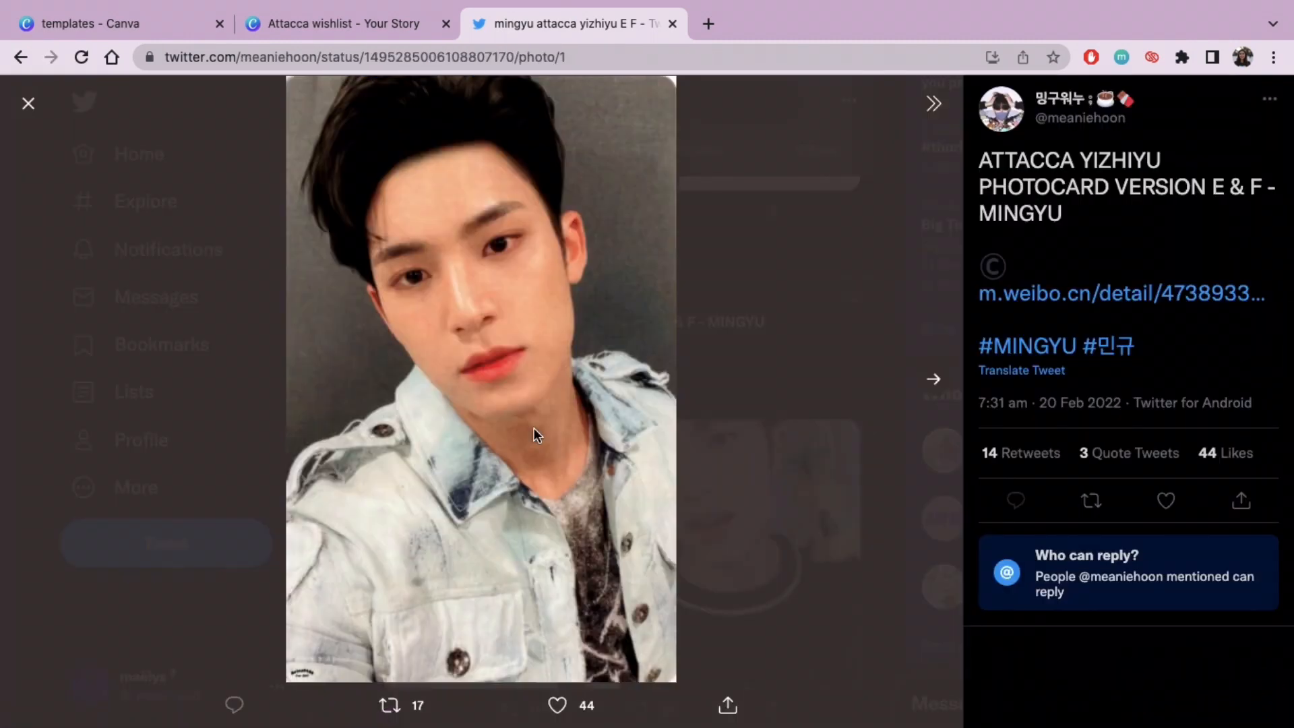
{"action": "right_click", "coordinate": [535, 434]}
{"action": "left_click", "coordinate": [593, 476]}
Step: Paste the denim jacket photocard into the Attacca wishlist in Canva and drop it into the second row's middle frame
{"action": "left_click", "coordinate": [330, 24]}
{"action": "scroll", "coordinate": [1077, 435], "scroll_direction": "down", "scroll_amount": 2}
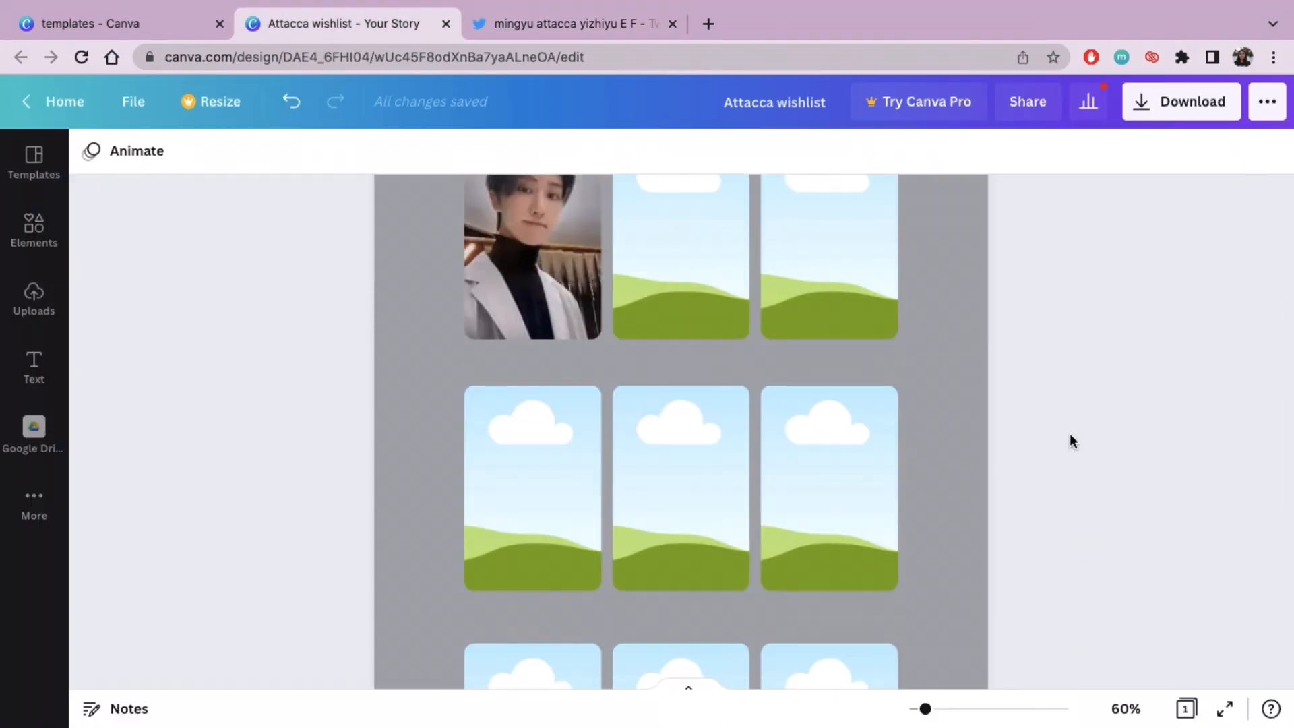
{"action": "key", "text": "ctrl+v"}
{"action": "left_click_drag", "start_coordinate": [694, 408], "coordinate": [694, 443]}
{"action": "double_click", "coordinate": [696, 472]}
{"action": "key", "text": "Escape"}
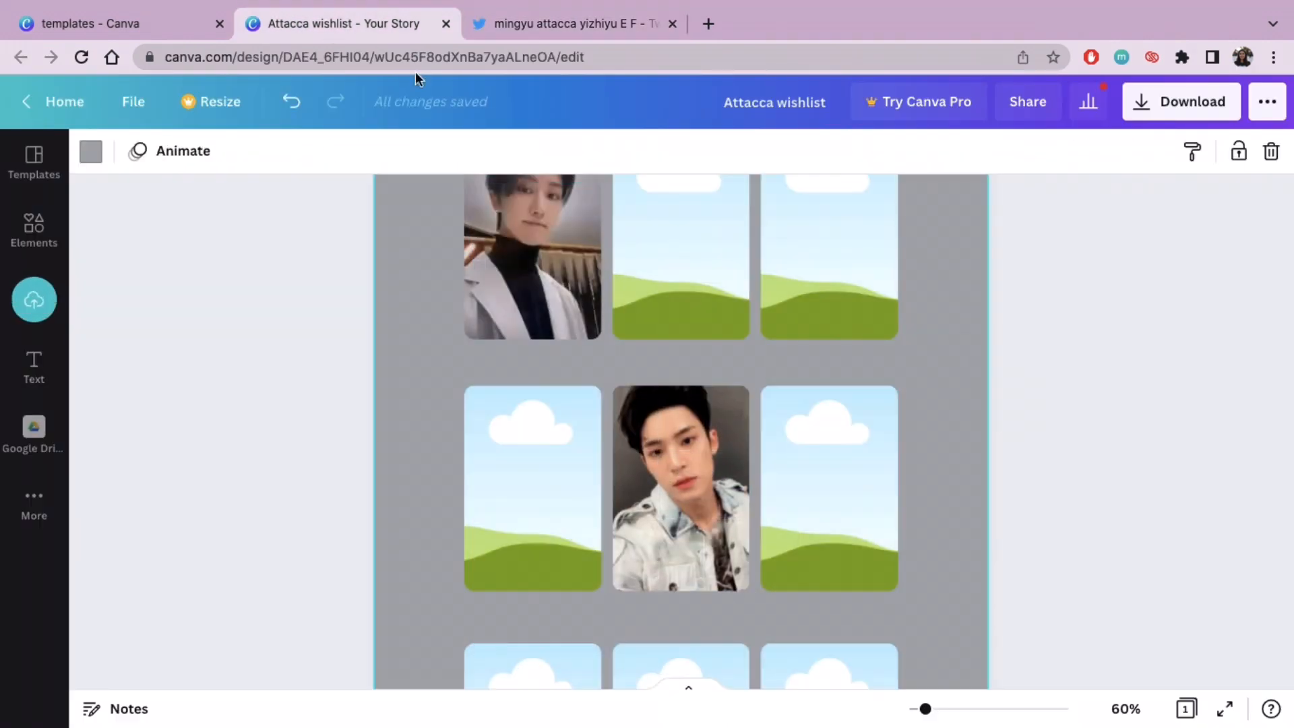
Step: Return to the tweet on Twitter, copy Mingyu's black sweater photocard image and open the tweet's Weibo source link
{"action": "left_click", "coordinate": [573, 24]}
{"action": "right_click", "coordinate": [529, 362]}
{"action": "left_click", "coordinate": [612, 408]}
{"action": "left_click", "coordinate": [1052, 294]}
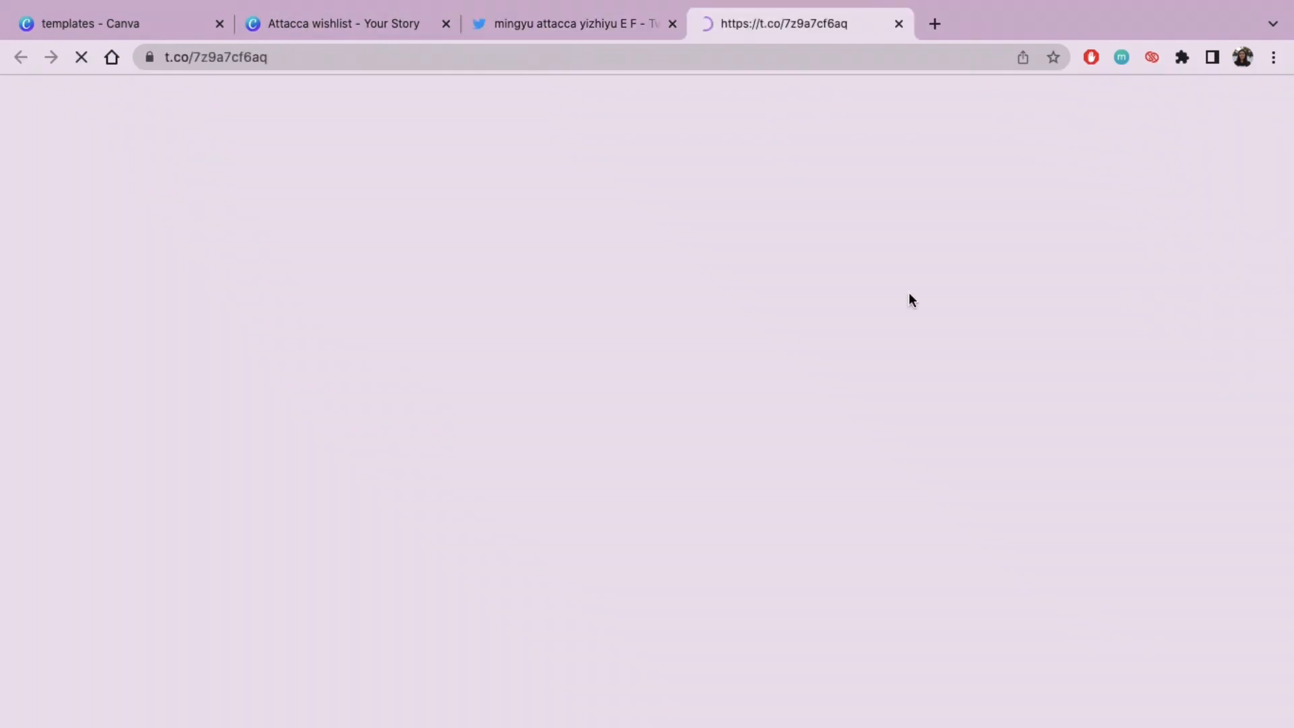
Step: Paste the black sweater photocard into the Canva wishlist and drop it into the second row's third frame
{"action": "left_click", "coordinate": [340, 24]}
{"action": "key", "text": "ctrl+v"}
{"action": "left_click_drag", "start_coordinate": [662, 385], "coordinate": [844, 445]}
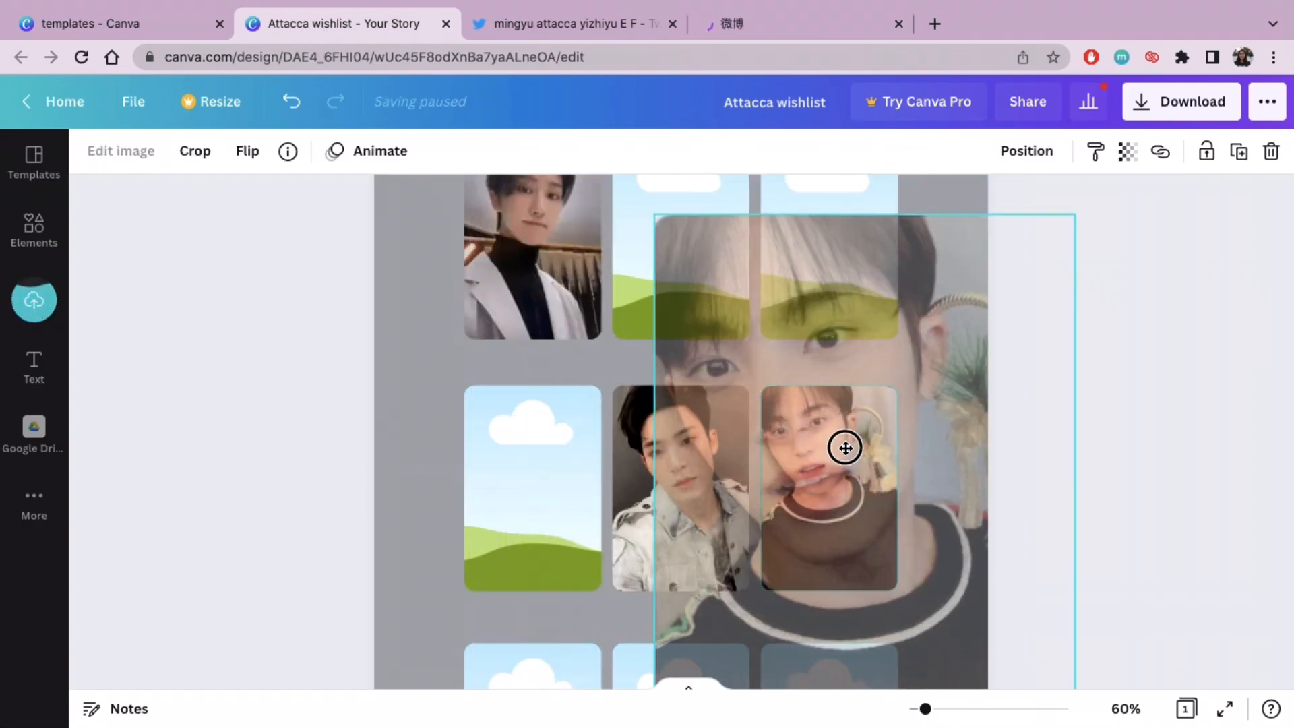
{"action": "double_click", "coordinate": [842, 465]}
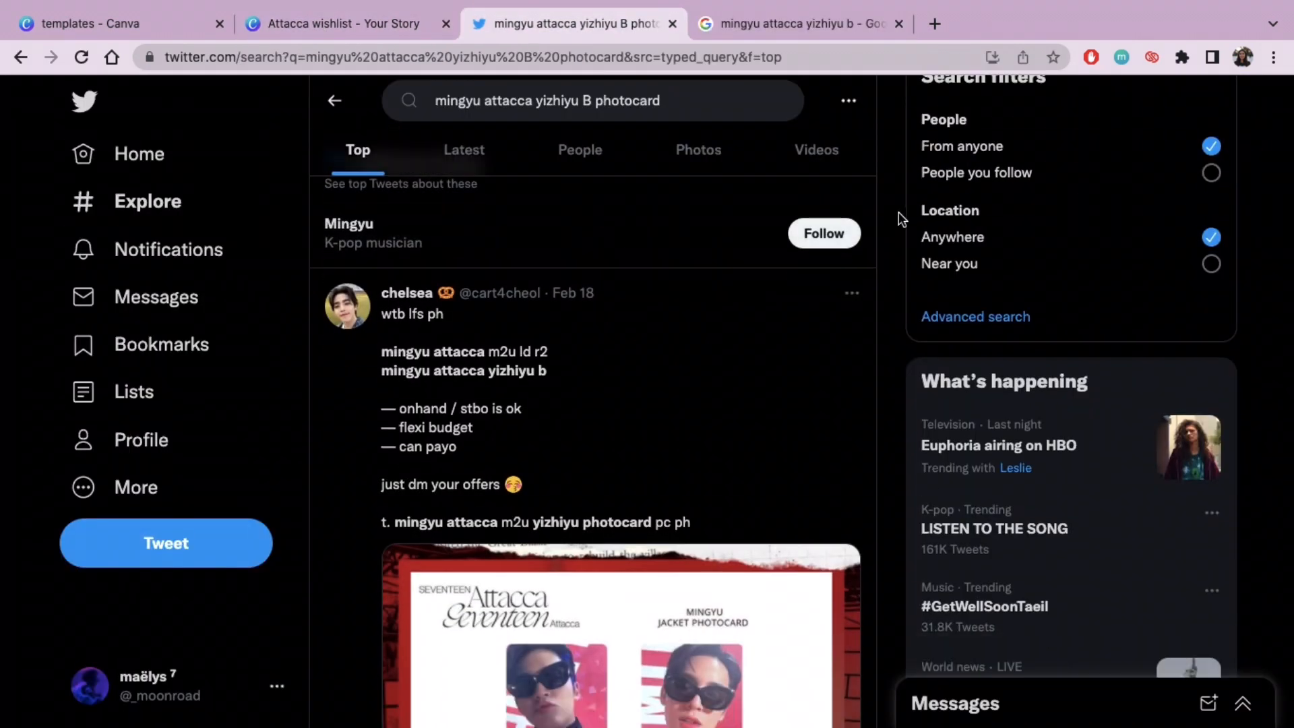
Step: Copy Mingyu's sunglasses and leather jacket photocard image from the Twitter results for "mingyu attacca yizhiyu B photocard"
{"action": "scroll", "coordinate": [899, 212], "scroll_direction": "down", "scroll_amount": 15}
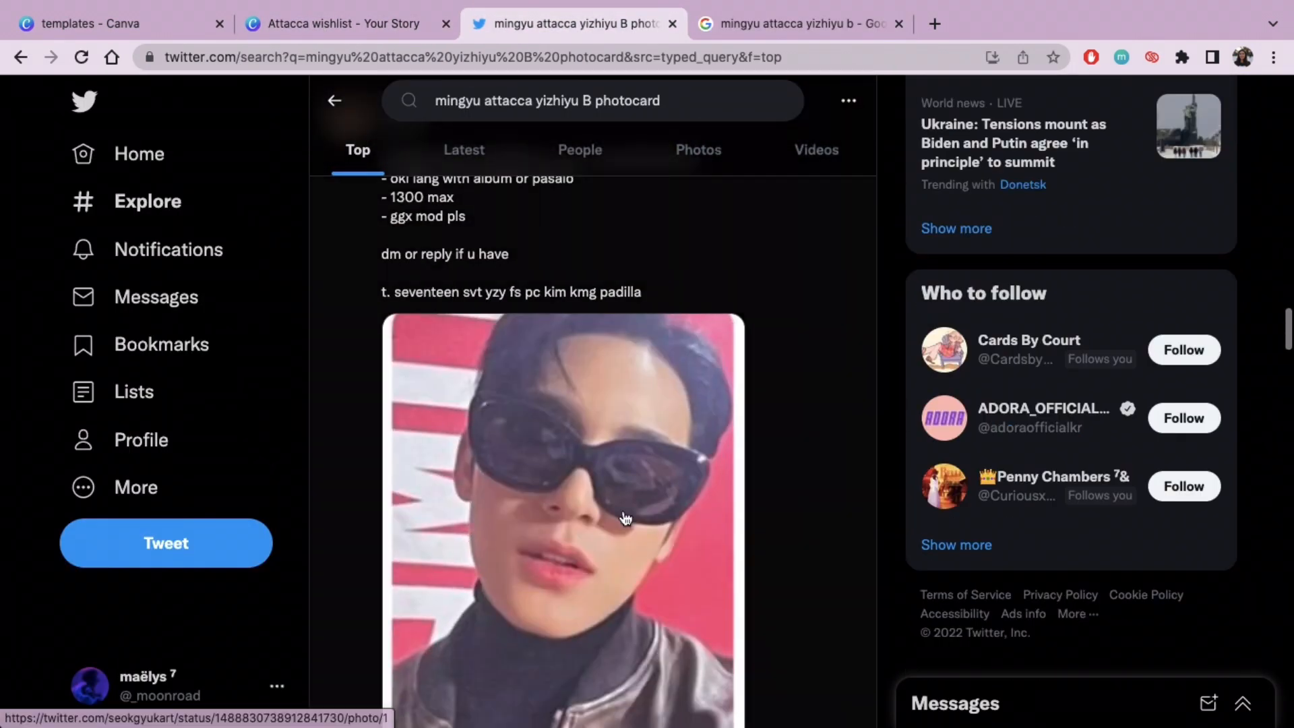
{"action": "left_click", "coordinate": [625, 518]}
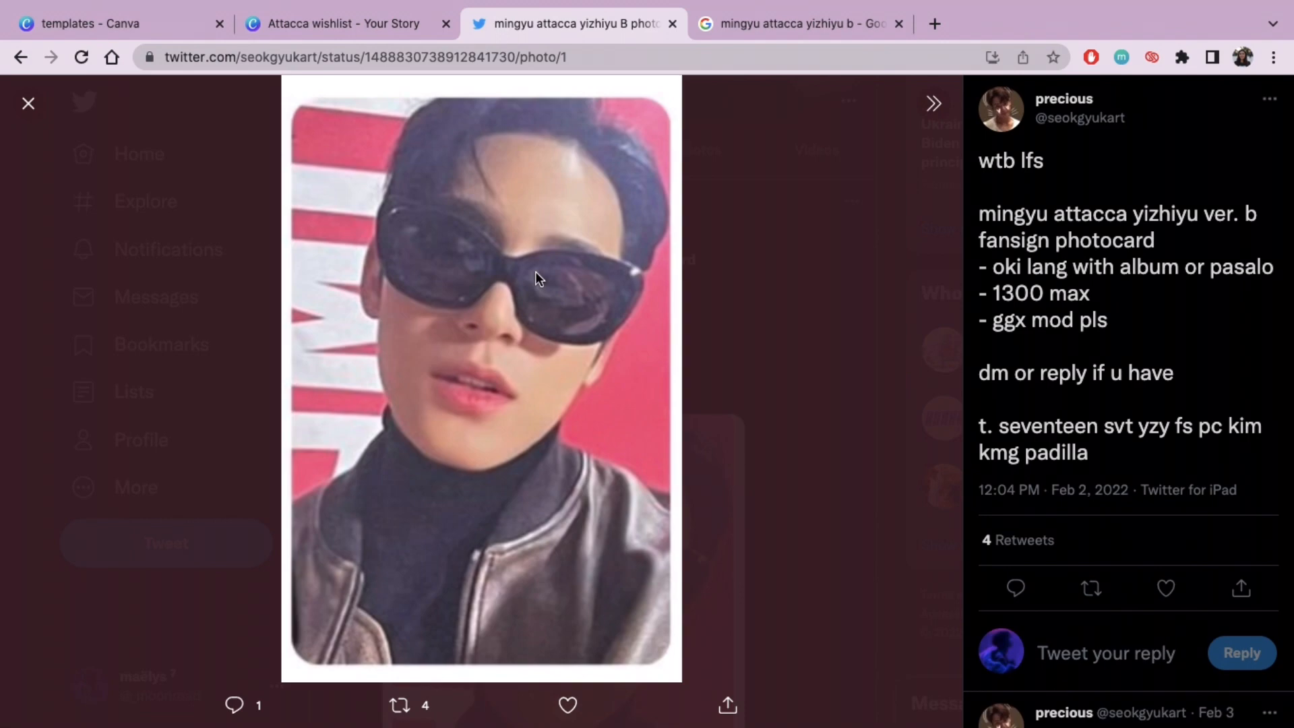
{"action": "right_click", "coordinate": [535, 271]}
{"action": "left_click", "coordinate": [605, 314]}
Step: Paste the sunglasses photocard into the second row's first frame in Canva and enlarge it to crop out its white border
{"action": "left_click", "coordinate": [301, 35]}
{"action": "key", "text": "ctrl+v"}
{"action": "left_click_drag", "start_coordinate": [680, 431], "coordinate": [532, 485]}
{"action": "double_click", "coordinate": [486, 414]}
{"action": "left_click_drag", "start_coordinate": [465, 386], "coordinate": [459, 378]}
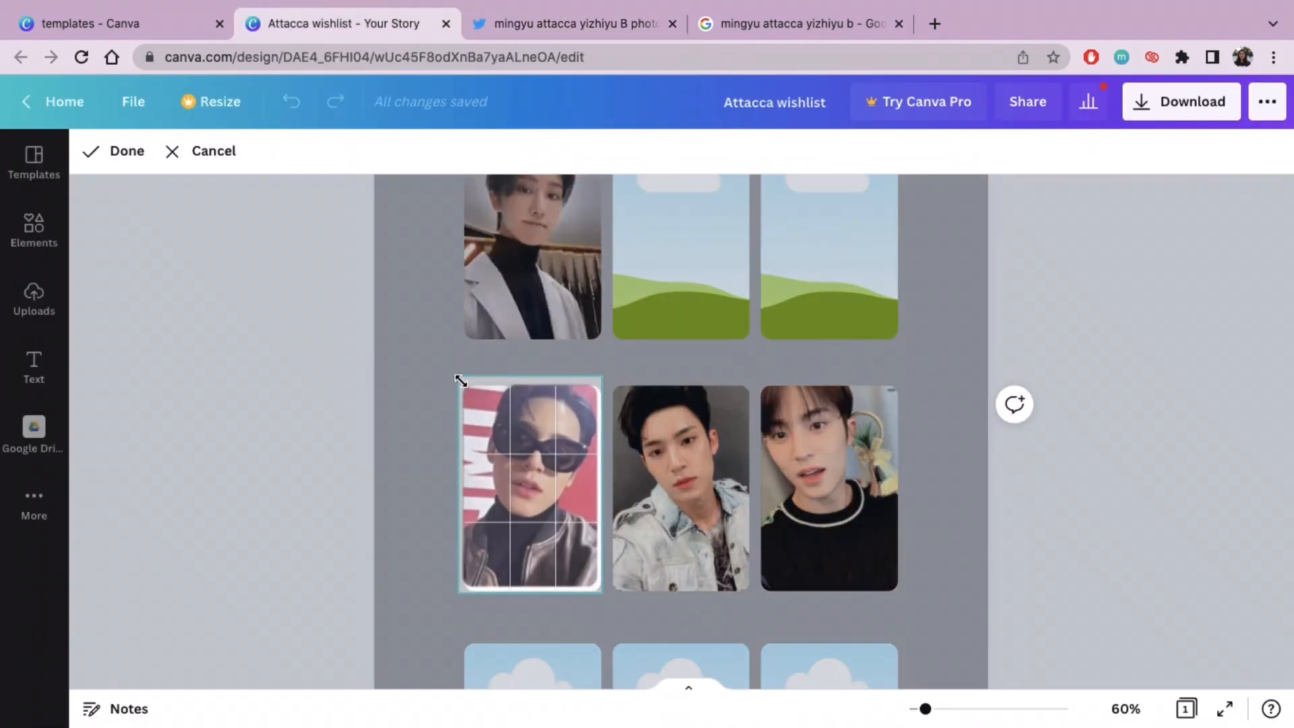
{"action": "left_click_drag", "start_coordinate": [603, 593], "coordinate": [612, 604]}
{"action": "left_click", "coordinate": [299, 397]}
{"action": "double_click", "coordinate": [546, 424]}
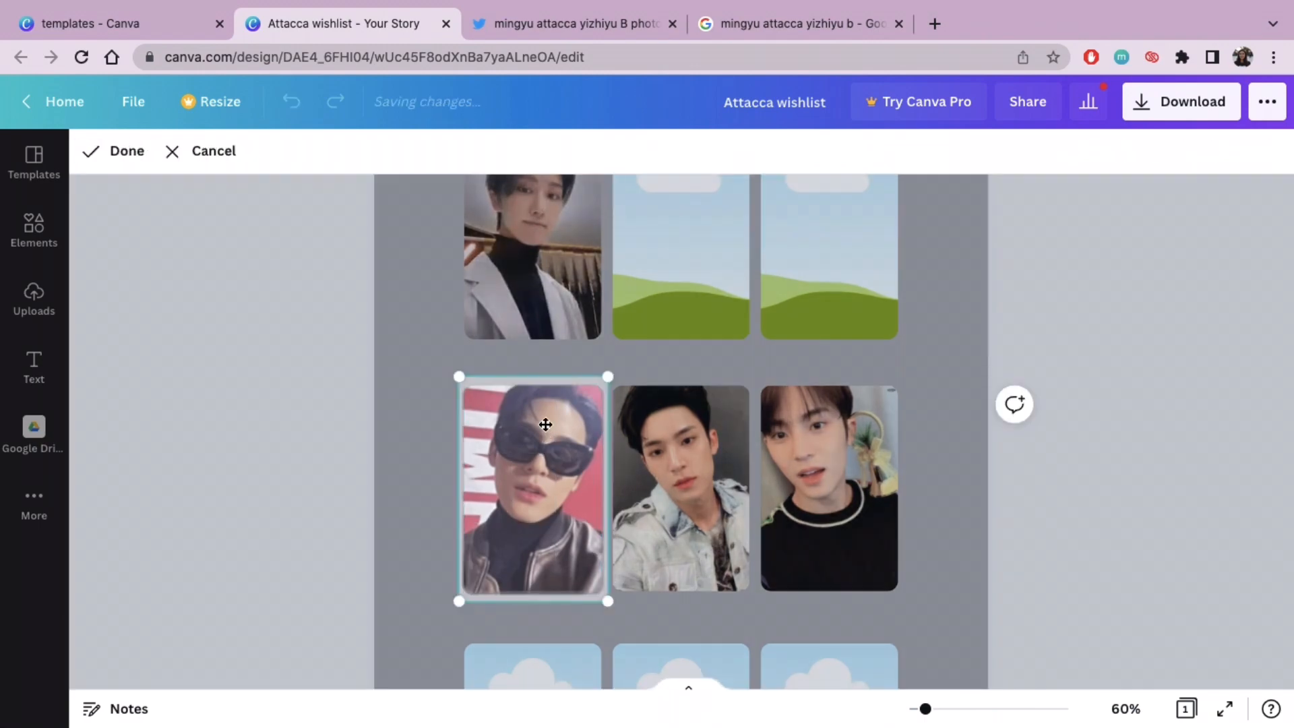
{"action": "left_click", "coordinate": [150, 178]}
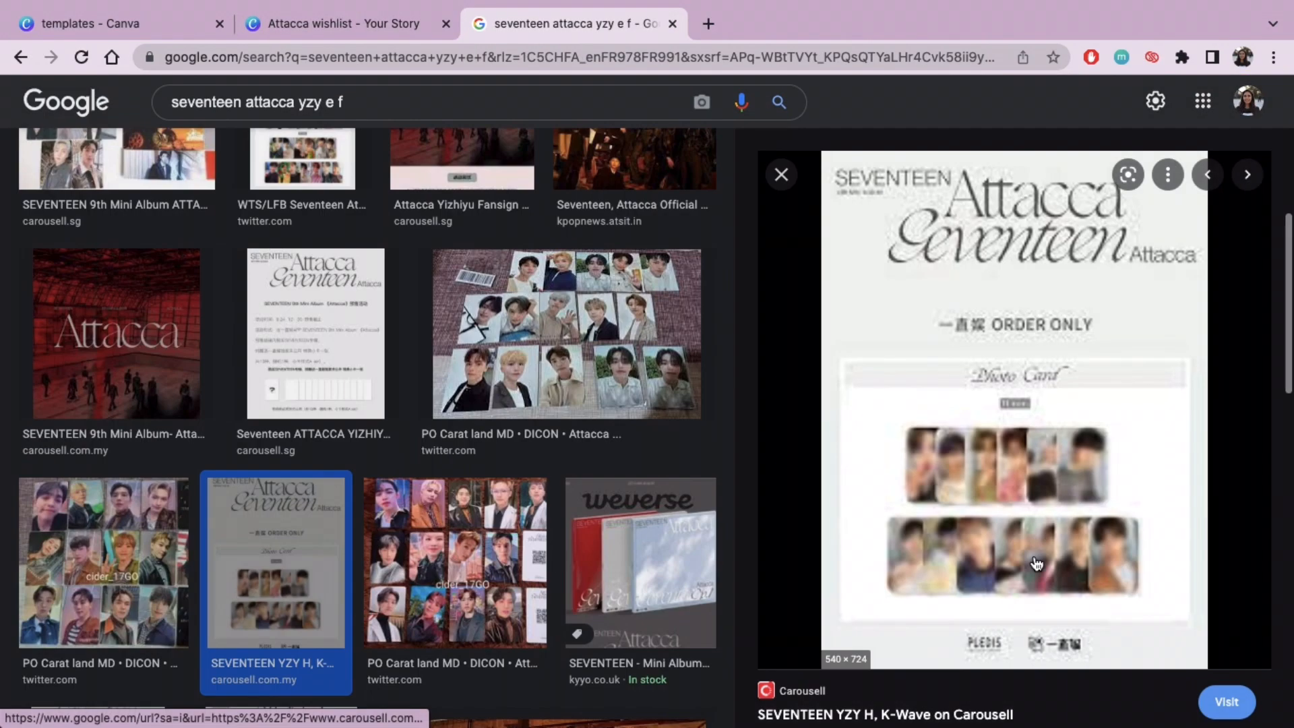
Step: From the Google Images results for "seventeen attacca yzy e f", open the Twitter post with the E and F version photocard sheet and copy that image
{"action": "left_click", "coordinate": [781, 175]}
{"action": "left_click", "coordinate": [1005, 404]}
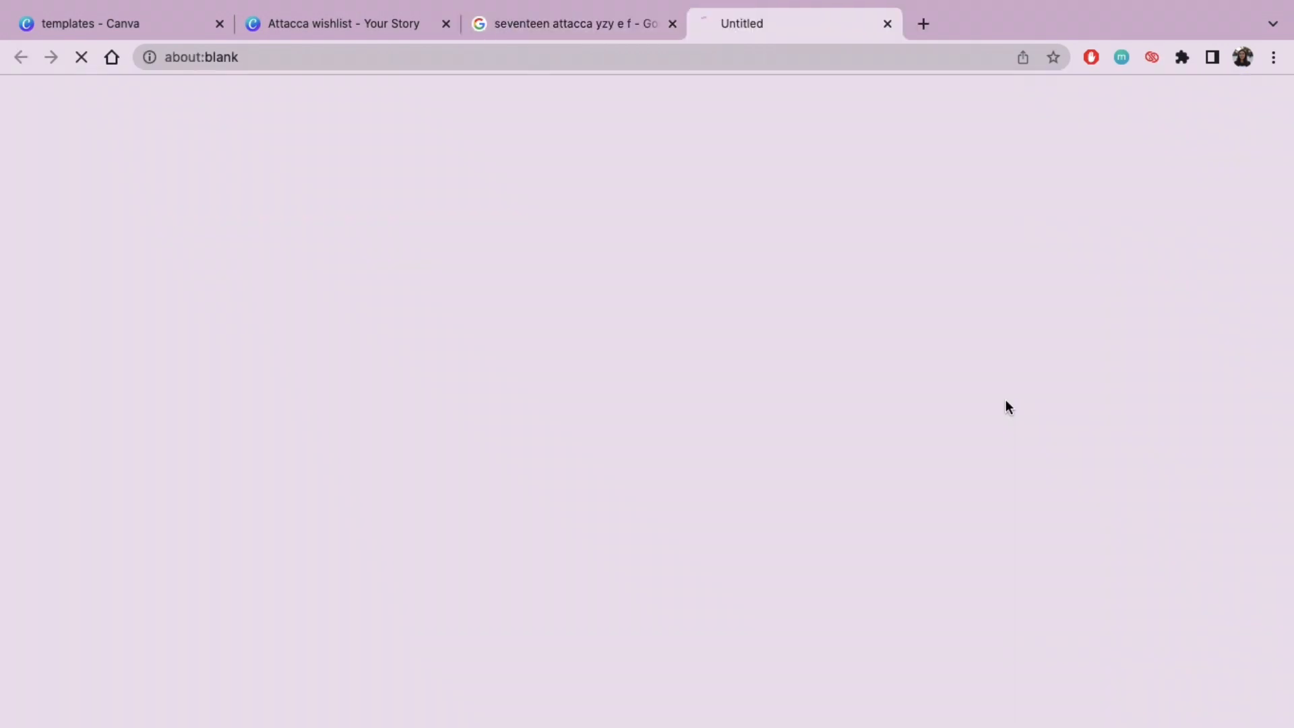
{"action": "scroll", "coordinate": [725, 470], "scroll_direction": "down", "scroll_amount": 2}
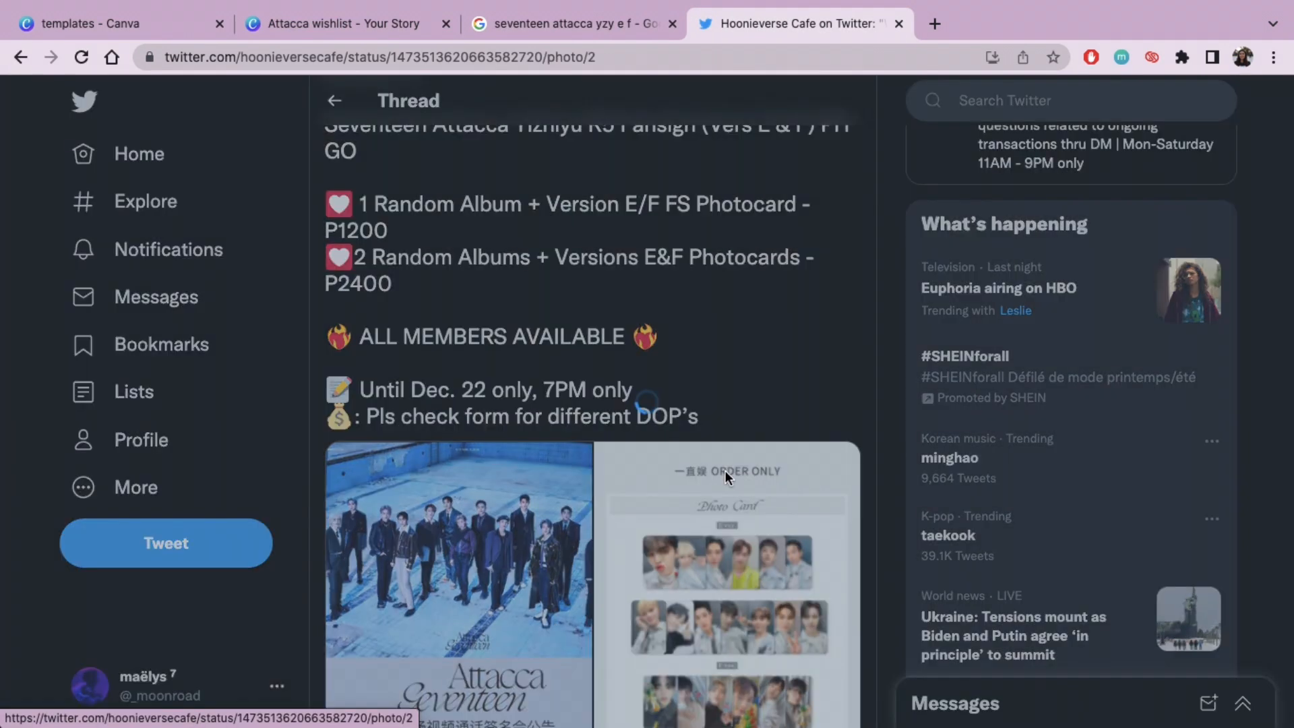
{"action": "left_click", "coordinate": [725, 470]}
{"action": "right_click", "coordinate": [541, 452]}
{"action": "left_click", "coordinate": [590, 498]}
Step: Paste the photocard sheet into the Canva wishlist and drop it into the first row's middle frame
{"action": "left_click", "coordinate": [383, 23]}
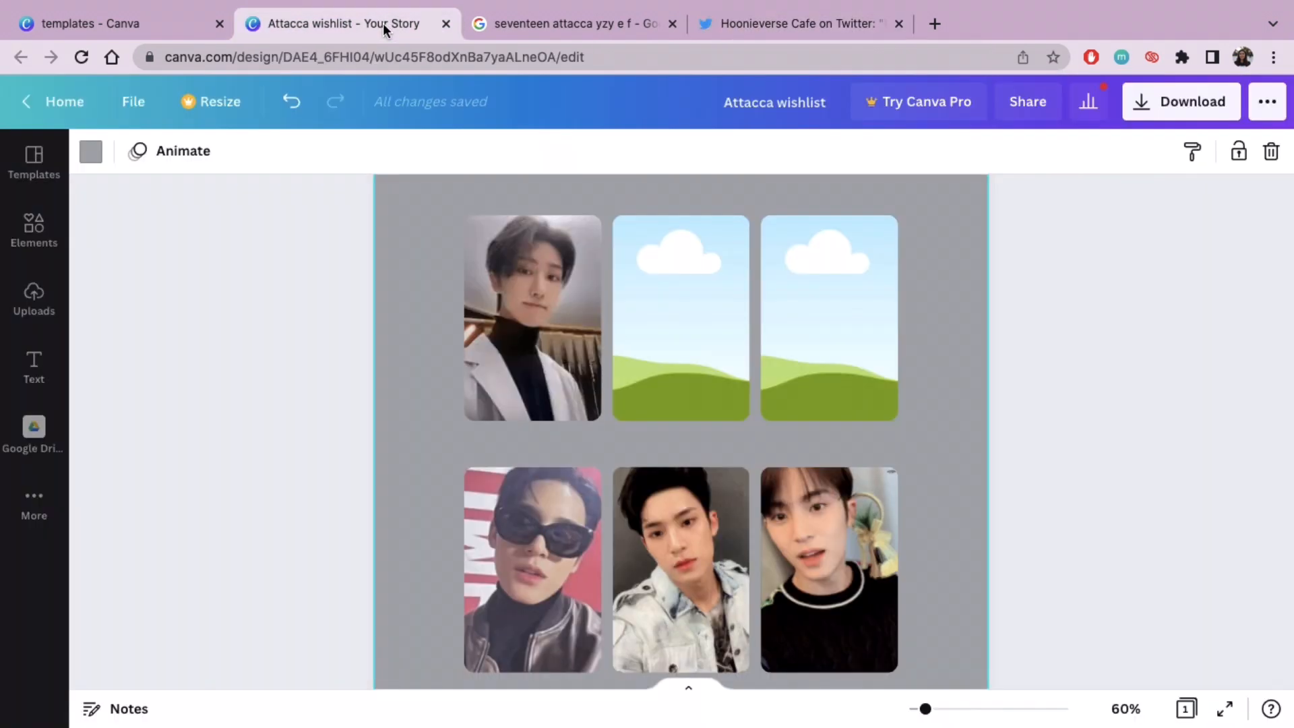
{"action": "key", "text": "ctrl+v"}
{"action": "left_click_drag", "start_coordinate": [700, 569], "coordinate": [682, 364]}
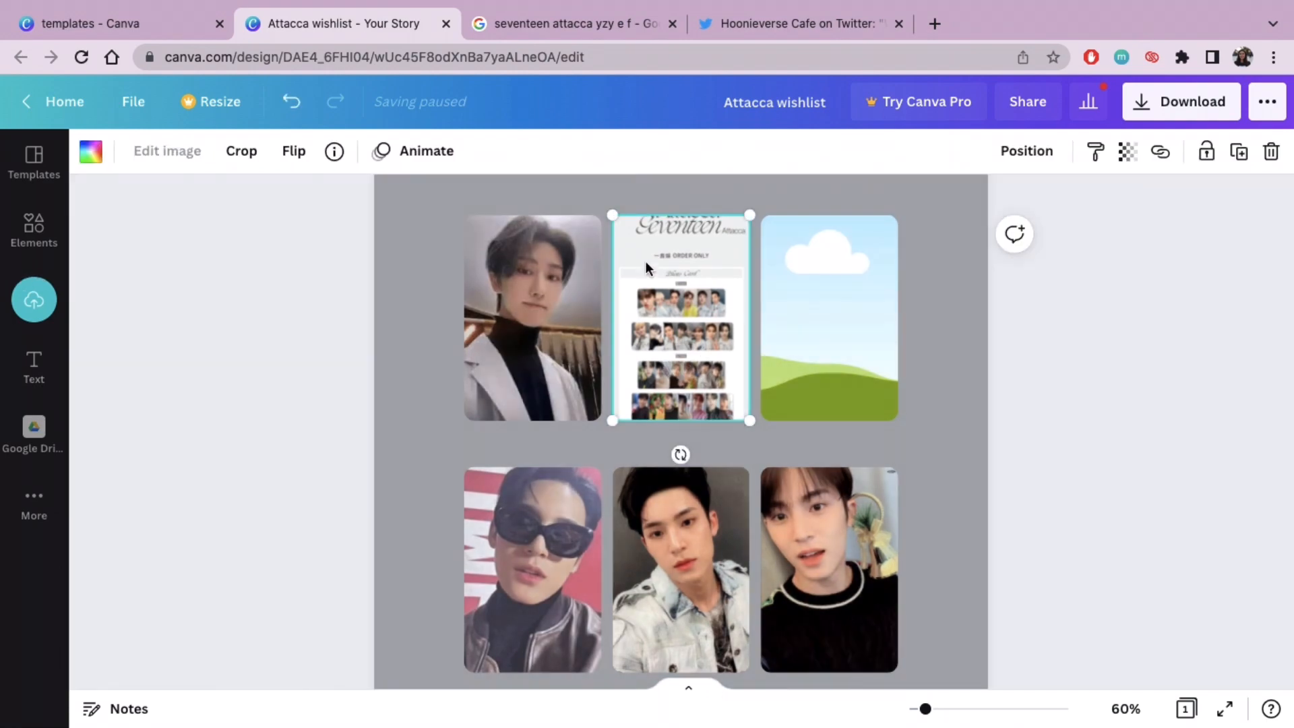
Step: Enlarge and shift the sheet inside the first row's middle frame until the E version member in black with a raised thumb fills it
{"action": "double_click", "coordinate": [645, 261]}
{"action": "left_click_drag", "start_coordinate": [749, 416], "coordinate": [1288, 722]}
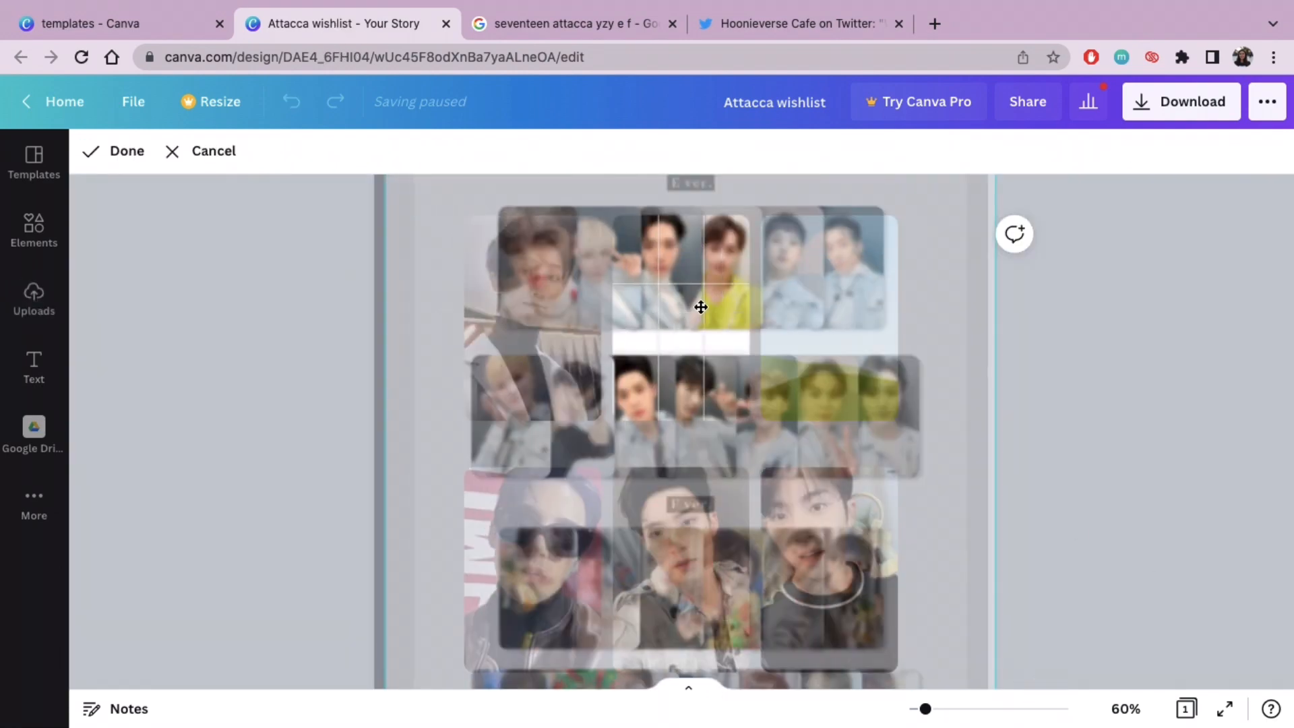
{"action": "left_click_drag", "start_coordinate": [701, 296], "coordinate": [760, 138]}
{"action": "scroll", "coordinate": [1085, 601], "scroll_direction": "down", "scroll_amount": 7}
{"action": "left_click_drag", "start_coordinate": [1055, 243], "coordinate": [1292, 725]}
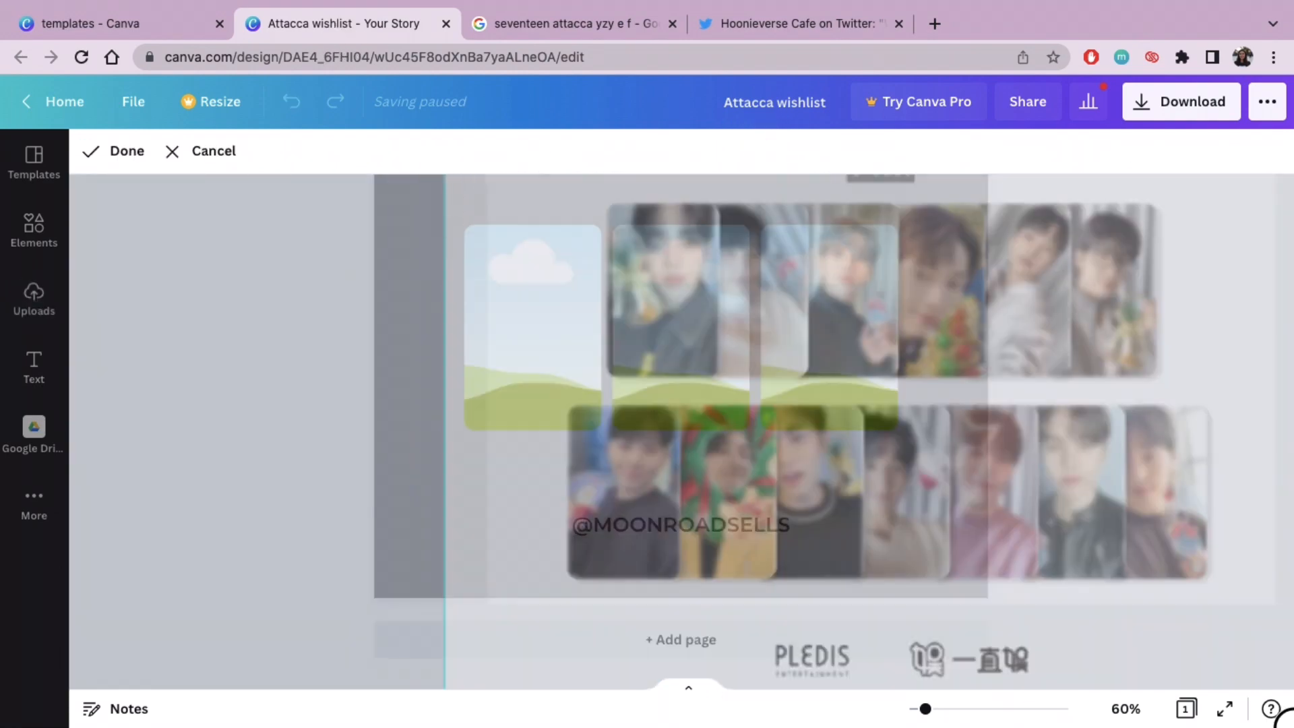
{"action": "scroll", "coordinate": [952, 453], "scroll_direction": "up", "scroll_amount": 9}
{"action": "left_click_drag", "start_coordinate": [636, 452], "coordinate": [611, 209]}
{"action": "scroll", "coordinate": [430, 392], "scroll_direction": "down", "scroll_amount": 4}
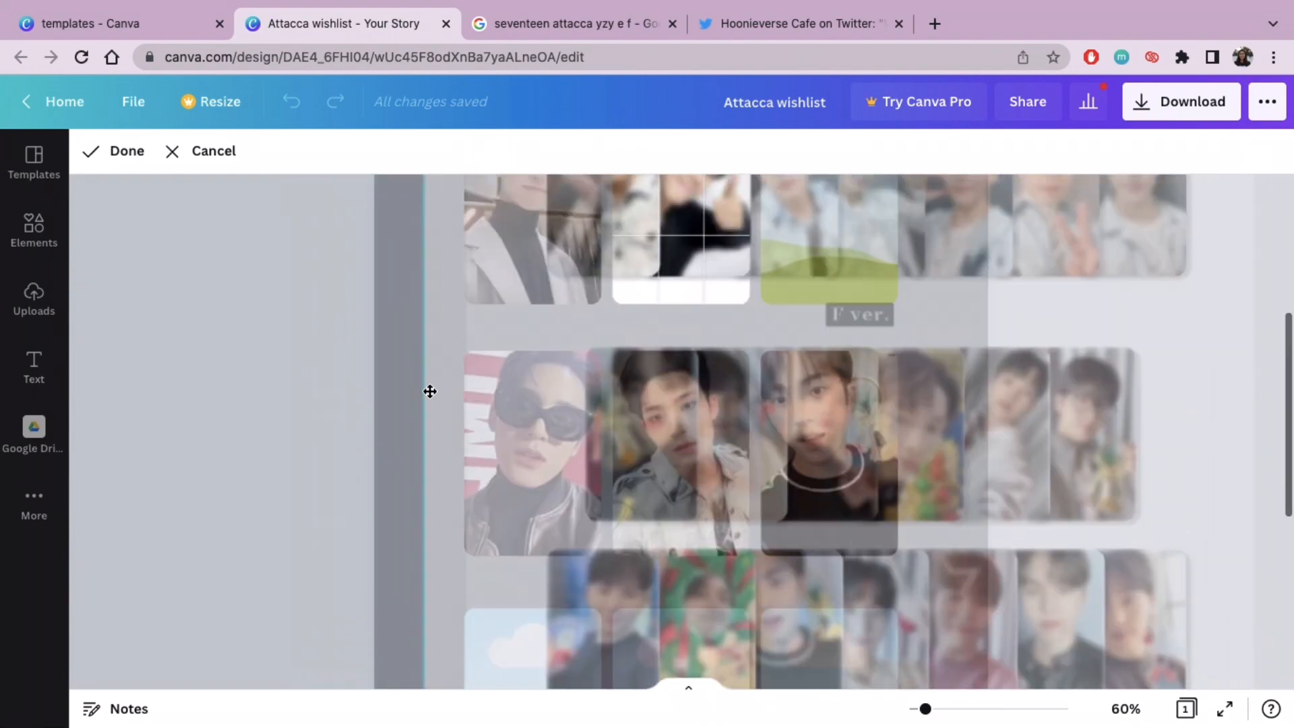
{"action": "scroll", "coordinate": [430, 391], "scroll_direction": "down", "scroll_amount": 5}
{"action": "left_click_drag", "start_coordinate": [425, 472], "coordinate": [213, 725]}
{"action": "scroll", "coordinate": [881, 341], "scroll_direction": "up", "scroll_amount": 8}
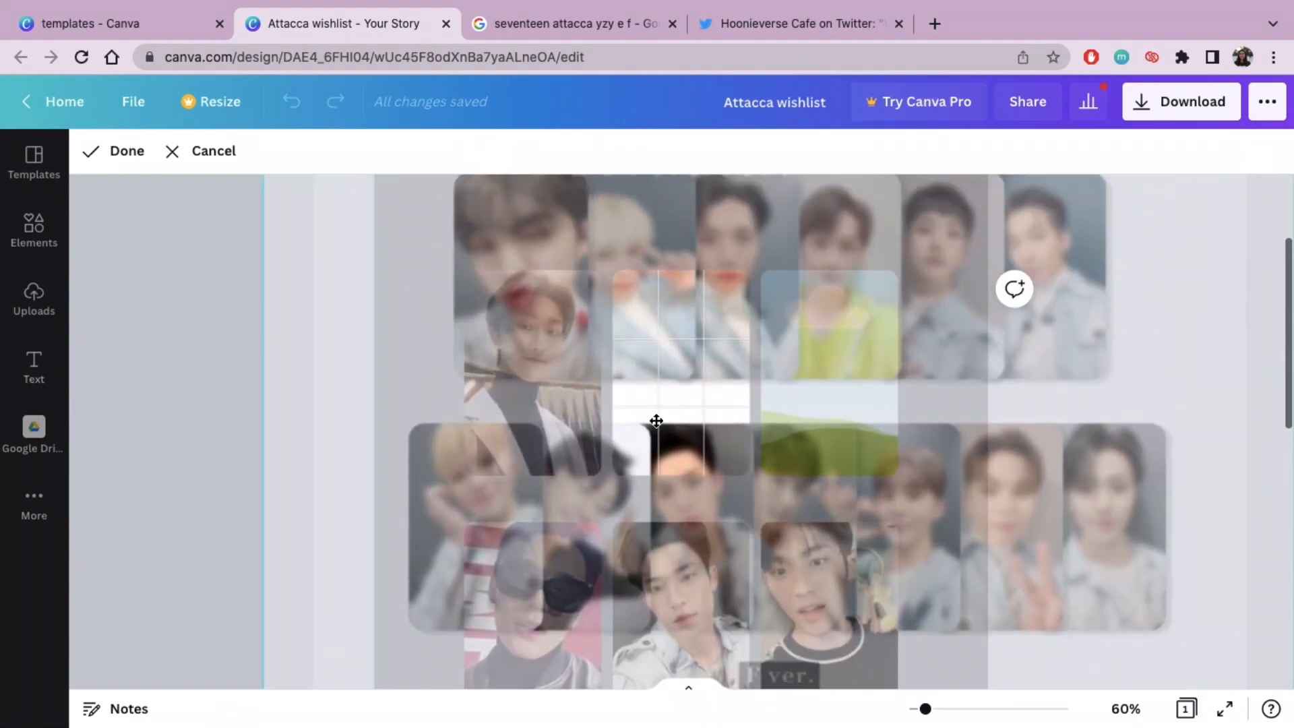
{"action": "left_click_drag", "start_coordinate": [656, 420], "coordinate": [759, 252]}
{"action": "left_click", "coordinate": [126, 151]}
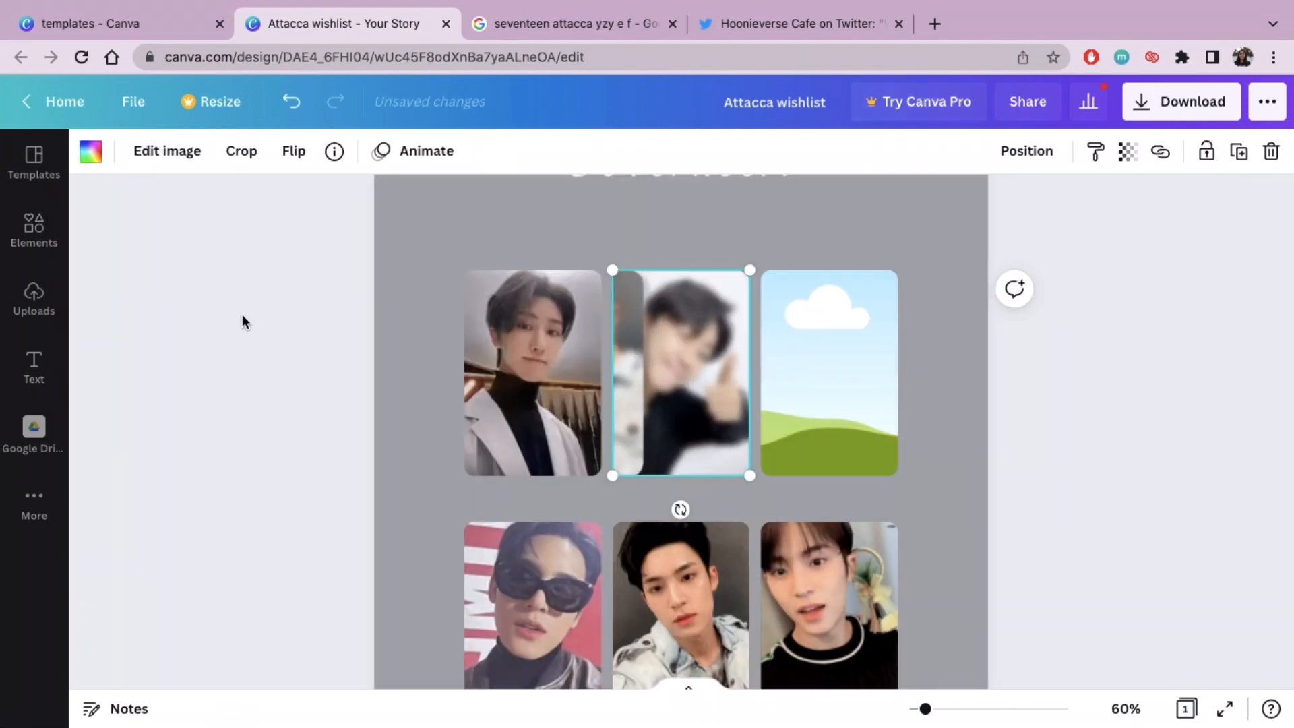
Step: Paste the photocard sheet again and drop it into the first row's third frame, opening it for cropping
{"action": "left_click", "coordinate": [242, 314]}
{"action": "key", "text": "super+v"}
{"action": "left_click_drag", "start_coordinate": [728, 517], "coordinate": [815, 321]}
{"action": "double_click", "coordinate": [816, 321]}
Step: Enlarge and shift the sheet inside the first row's third frame until the F version member in yellow against the red and green backdrop fills it
{"action": "left_click_drag", "start_coordinate": [763, 248], "coordinate": [244, 4]}
{"action": "left_click_drag", "start_coordinate": [898, 492], "coordinate": [1280, 716]}
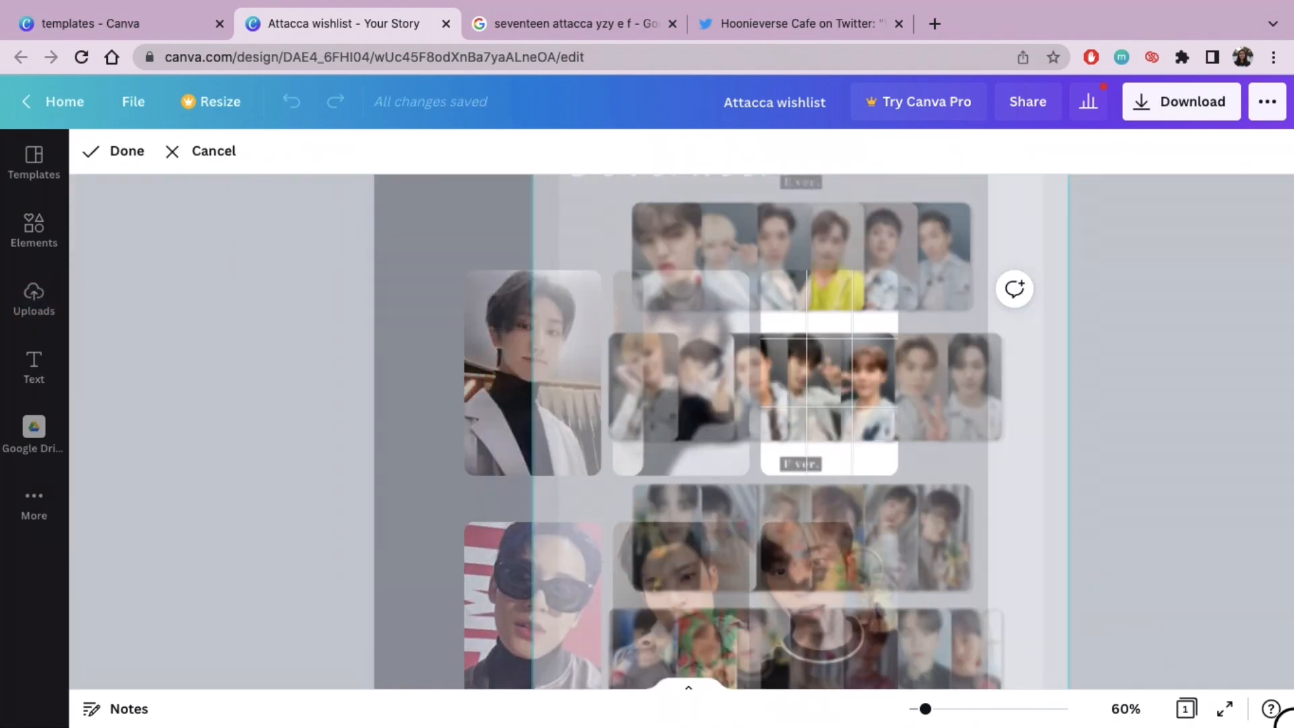
{"action": "left_click_drag", "start_coordinate": [724, 313], "coordinate": [846, 40]}
{"action": "left_click_drag", "start_coordinate": [838, 466], "coordinate": [112, 723]}
{"action": "left_click_drag", "start_coordinate": [765, 496], "coordinate": [895, 115]}
{"action": "left_click_drag", "start_coordinate": [589, 547], "coordinate": [219, 726]}
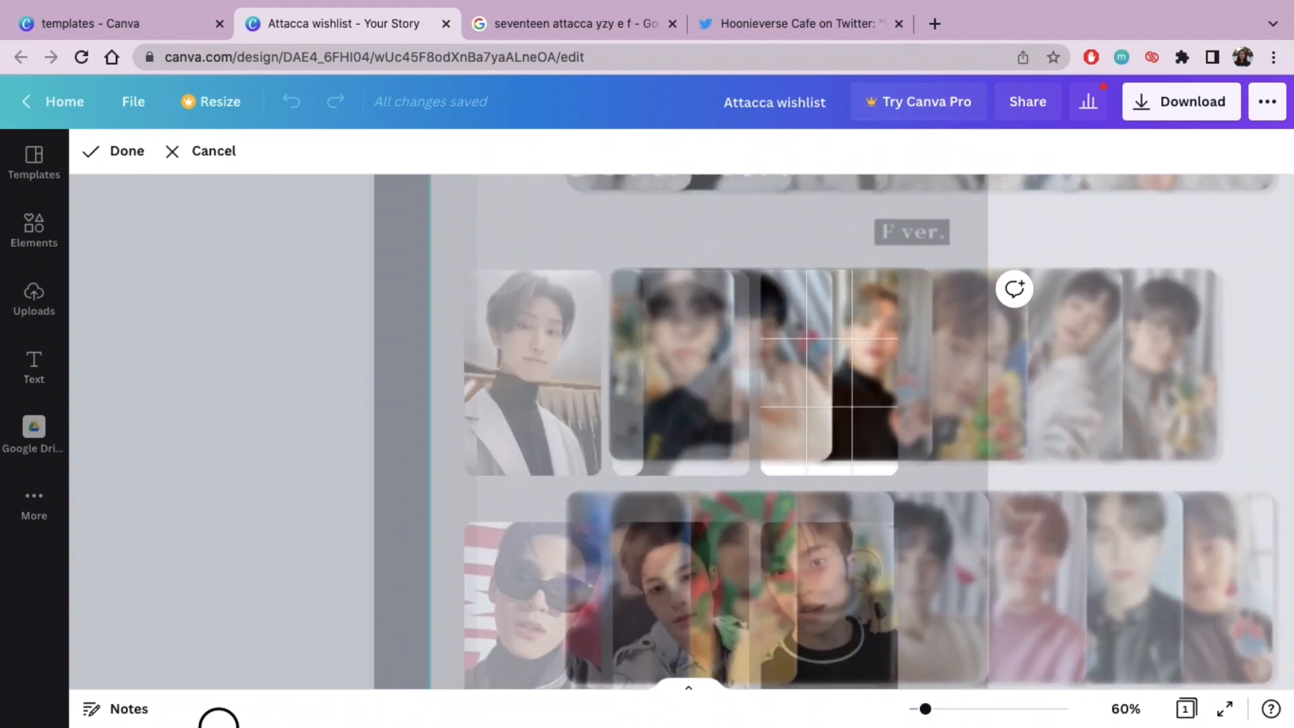
{"action": "left_click_drag", "start_coordinate": [587, 513], "coordinate": [689, 298]}
{"action": "left_click_drag", "start_coordinate": [532, 610], "coordinate": [321, 725]}
{"action": "left_click_drag", "start_coordinate": [782, 433], "coordinate": [848, 288]}
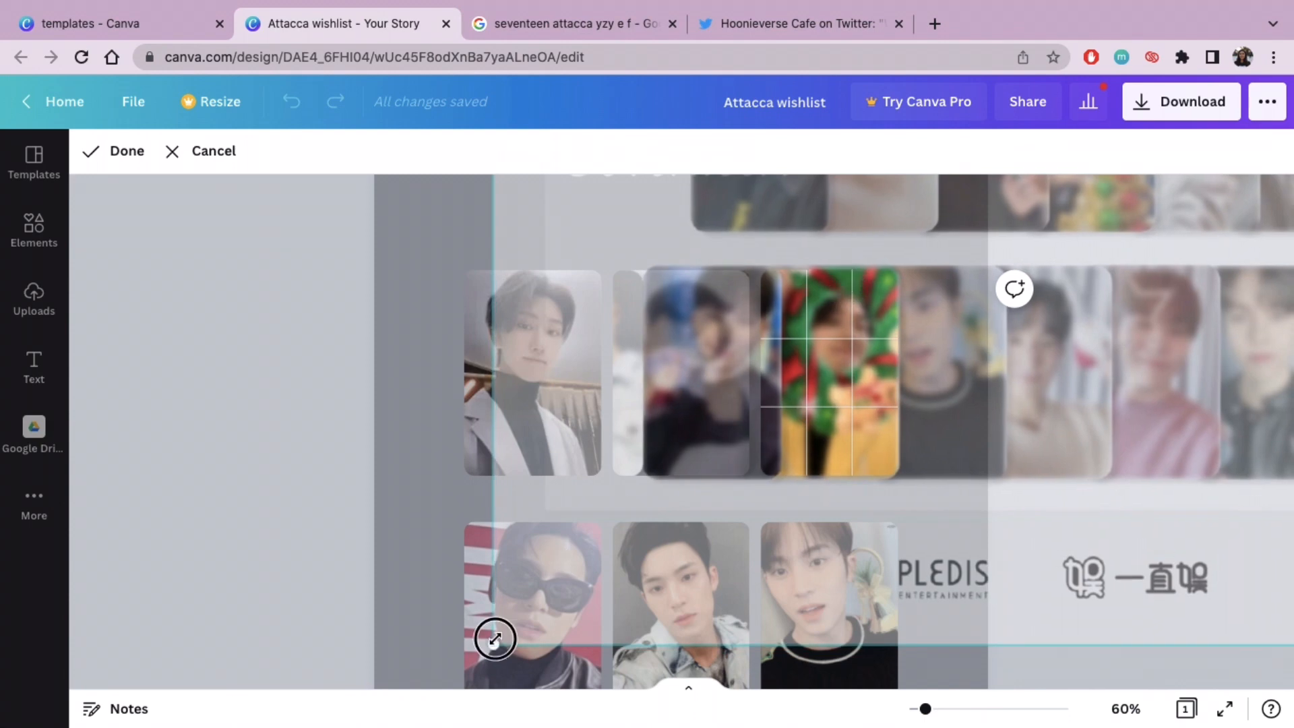
{"action": "left_click_drag", "start_coordinate": [495, 639], "coordinate": [469, 676]}
{"action": "left_click_drag", "start_coordinate": [817, 569], "coordinate": [834, 535]}
{"action": "left_click", "coordinate": [115, 151]}
{"action": "scroll", "coordinate": [1209, 471], "scroll_direction": "down", "scroll_amount": 6}
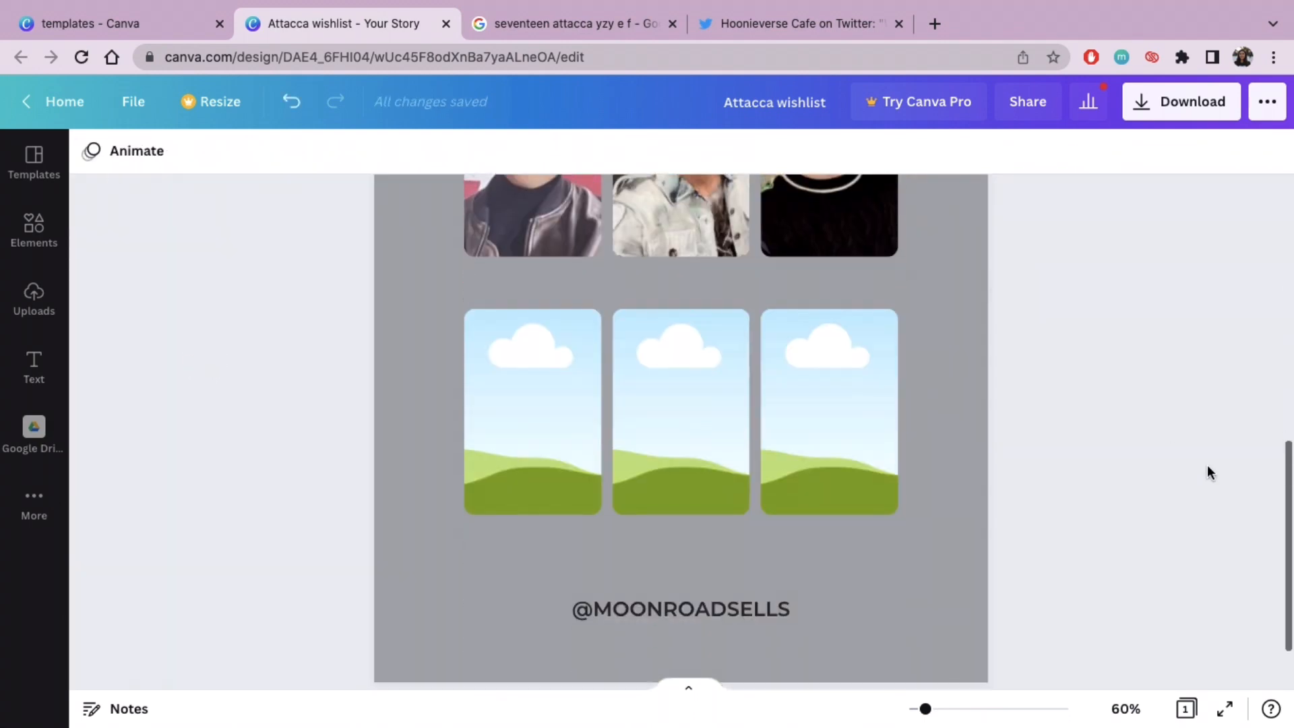
Step: Search Google Images for "seventeen attacca yzy g" and copy the G version photocard sheet image
{"action": "scroll", "coordinate": [1207, 466], "scroll_direction": "up", "scroll_amount": 1}
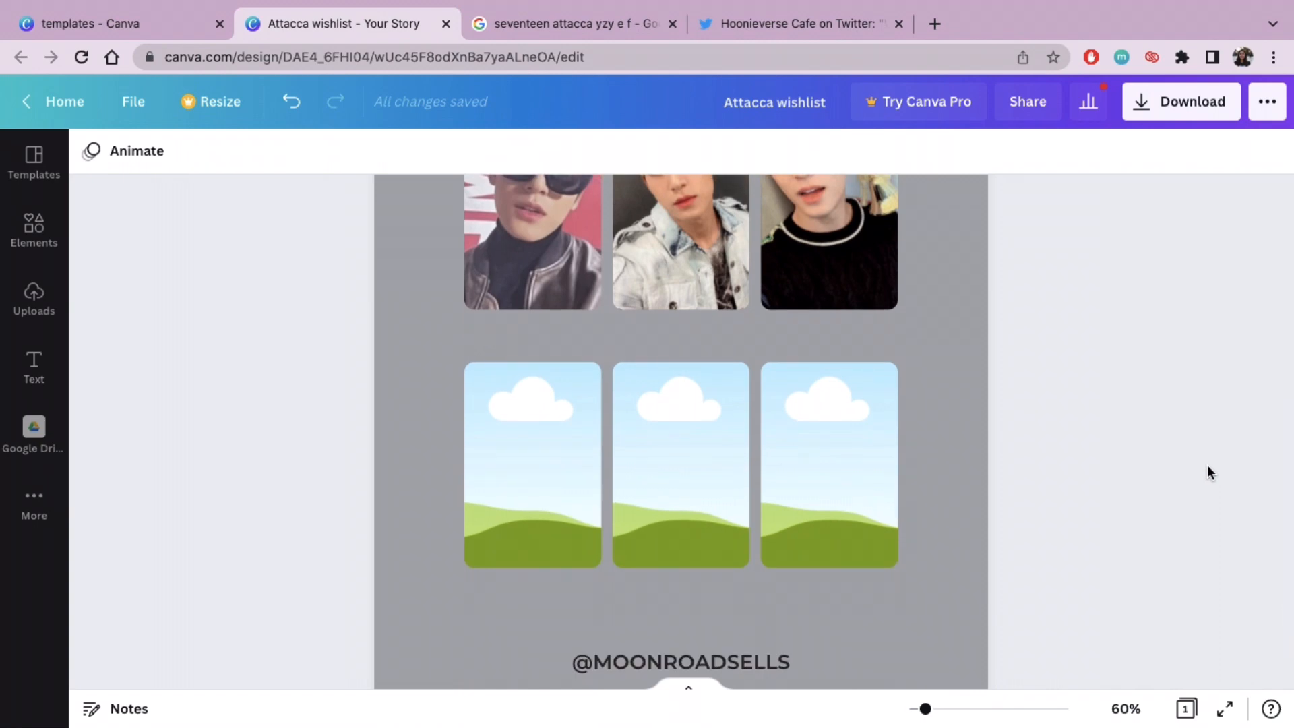
{"action": "left_click", "coordinate": [560, 23]}
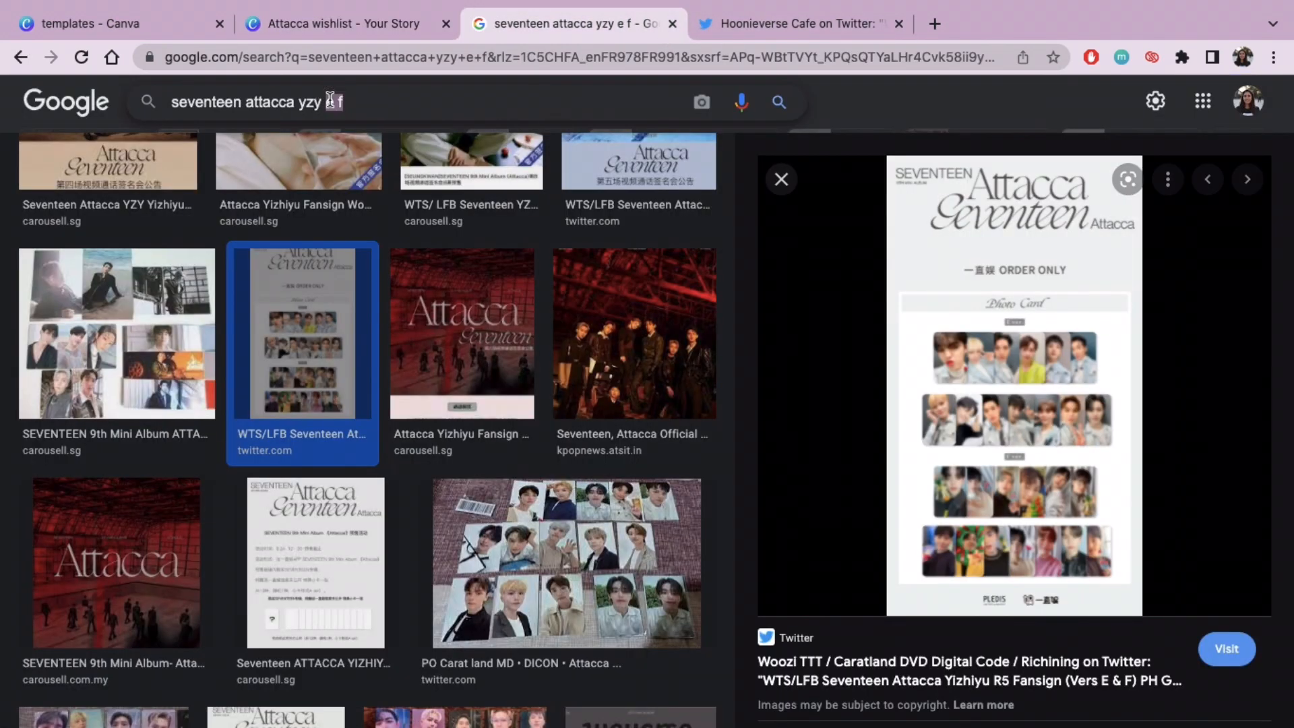
{"action": "type", "text": "g"}
{"action": "key", "text": "Return"}
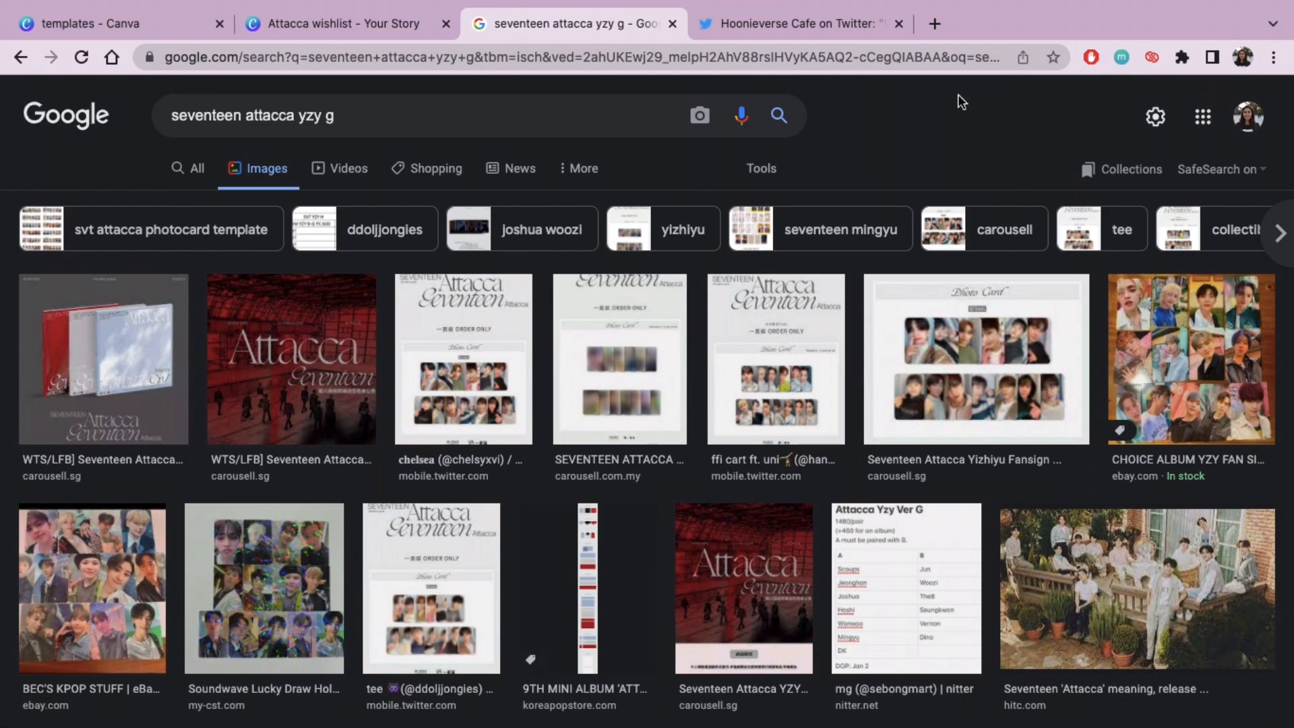
{"action": "left_click", "coordinate": [995, 336]}
{"action": "right_click", "coordinate": [971, 366]}
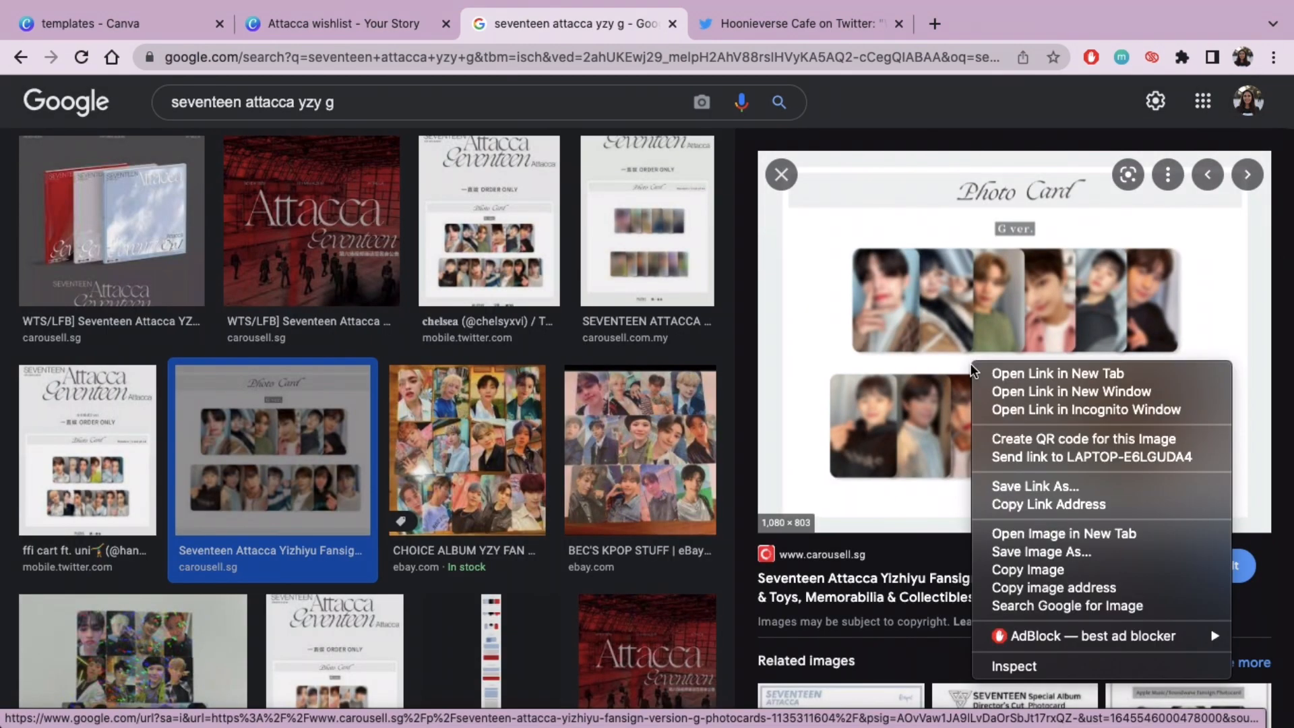
{"action": "left_click", "coordinate": [1015, 572]}
Step: Paste the G version sheet into the Canva wishlist and drop it into the third row's first frame, opening it for cropping
{"action": "left_click", "coordinate": [301, 22]}
{"action": "key", "text": "super+v"}
{"action": "left_click_drag", "start_coordinate": [676, 250], "coordinate": [531, 432]}
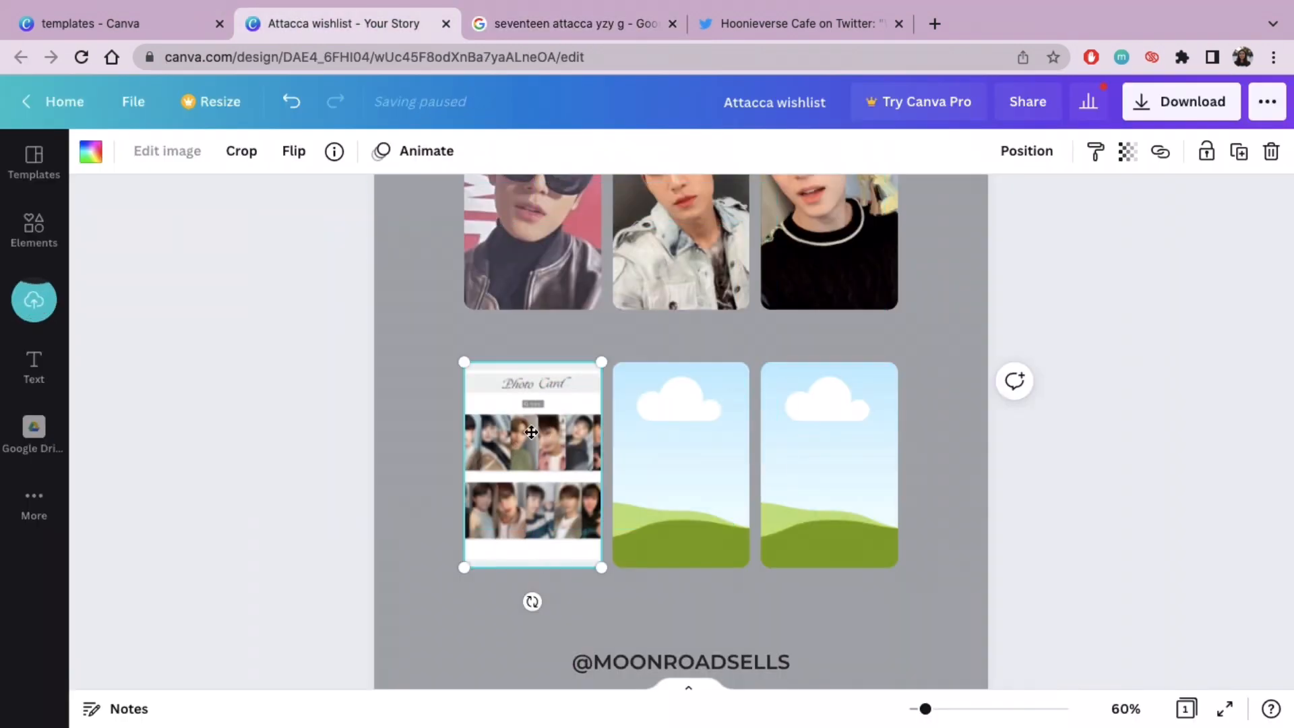
{"action": "double_click", "coordinate": [534, 487]}
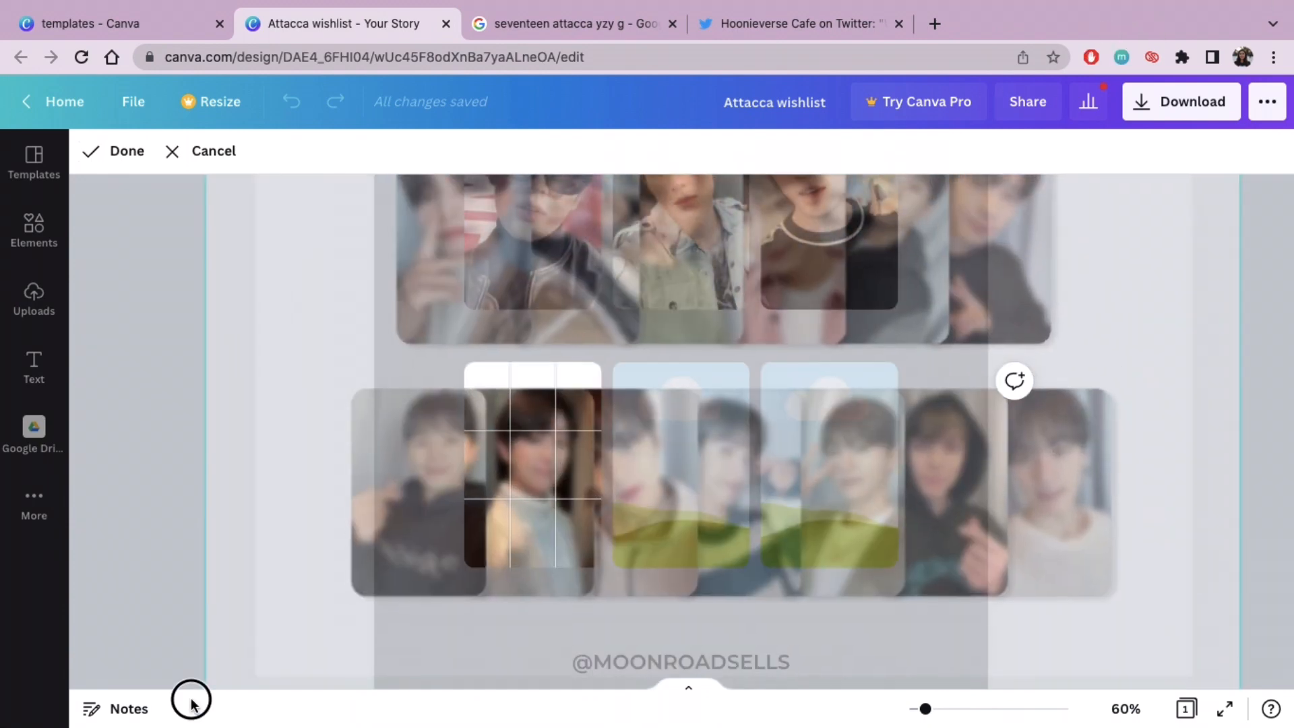
Step: Enlarge and shift the sheet inside the third row's first frame until the lower-row member in the light sweater fills it
{"action": "left_click_drag", "start_coordinate": [191, 704], "coordinate": [2, 725]}
{"action": "left_click_drag", "start_coordinate": [556, 499], "coordinate": [636, 398]}
{"action": "scroll", "coordinate": [635, 398], "scroll_direction": "down", "scroll_amount": 2}
{"action": "left_click_drag", "start_coordinate": [139, 581], "coordinate": [242, 505]}
{"action": "left_click_drag", "start_coordinate": [418, 373], "coordinate": [376, 416]}
{"action": "left_click", "coordinate": [116, 152]}
Step: Paste the G version sheet again and drop it into the third row's middle frame, opening it for cropping
{"action": "left_click", "coordinate": [132, 301]}
{"action": "key", "text": "super+v"}
{"action": "left_click_drag", "start_coordinate": [765, 186], "coordinate": [694, 331]}
{"action": "double_click", "coordinate": [693, 332]}
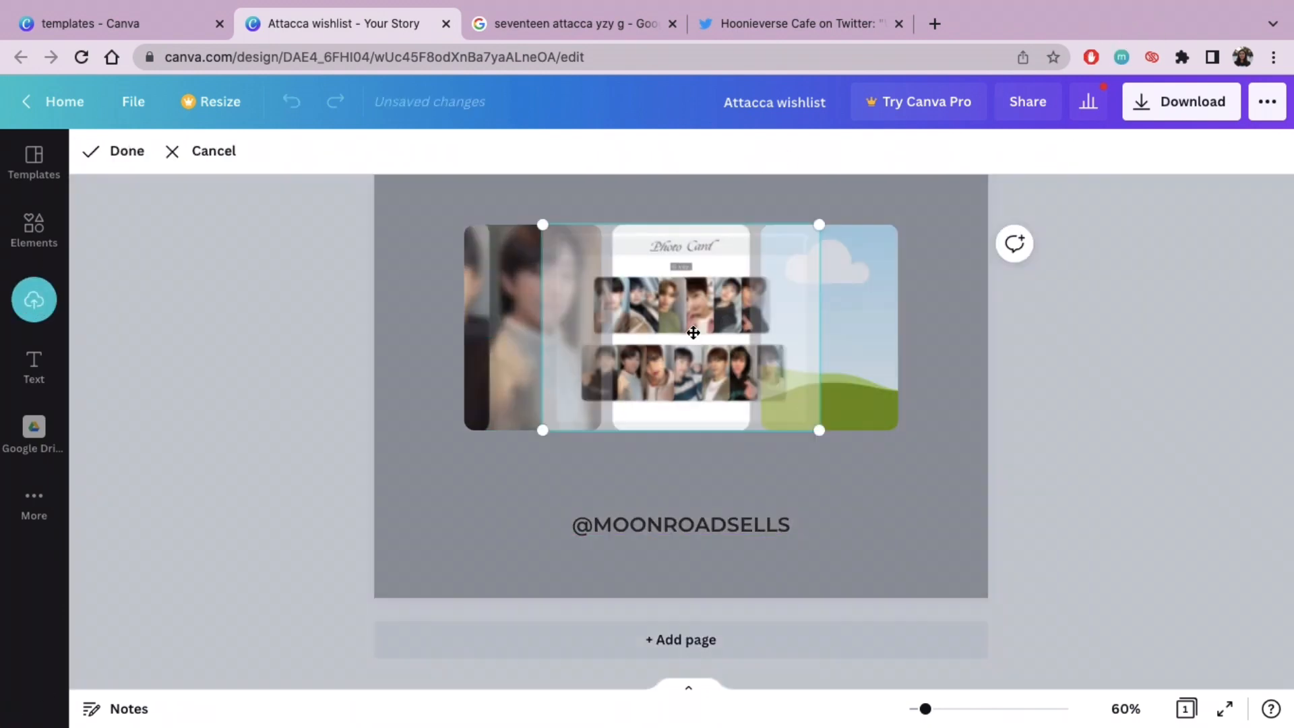
Step: Enlarge and shift the sheet inside the third row's middle frame until the member in the pale hooded top fills it
{"action": "left_click_drag", "start_coordinate": [543, 430], "coordinate": [2, 726]}
{"action": "left_click_drag", "start_coordinate": [303, 496], "coordinate": [762, 165]}
{"action": "left_click_drag", "start_coordinate": [500, 471], "coordinate": [1, 726]}
{"action": "left_click_drag", "start_coordinate": [379, 464], "coordinate": [499, 248]}
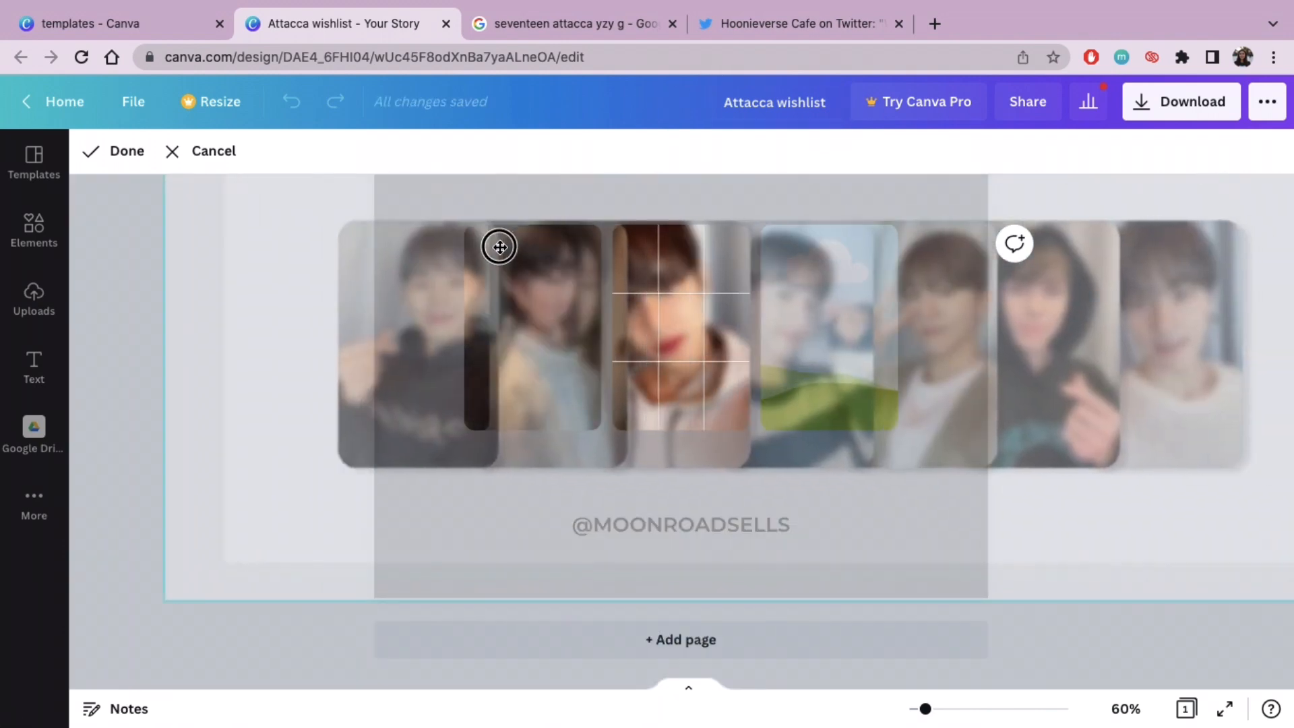
{"action": "left_click_drag", "start_coordinate": [168, 600], "coordinate": [269, 528]}
{"action": "left_click_drag", "start_coordinate": [641, 364], "coordinate": [590, 398]}
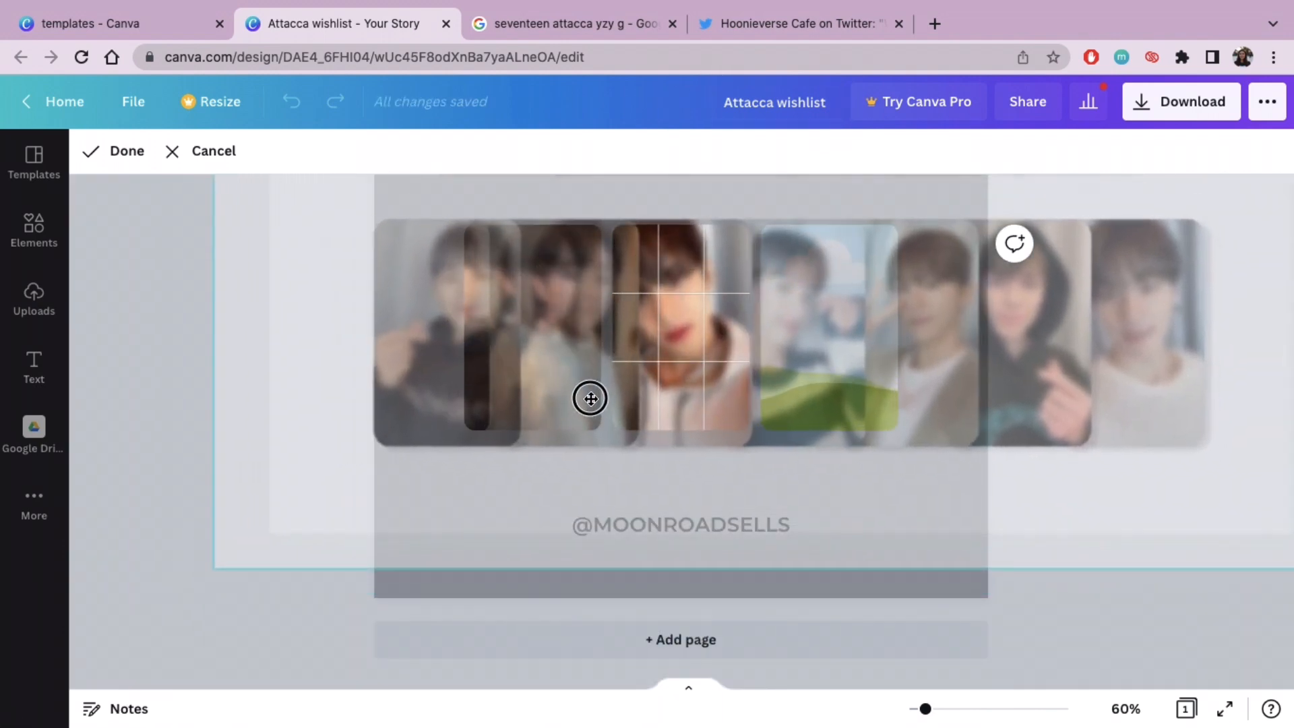
{"action": "left_click_drag", "start_coordinate": [214, 568], "coordinate": [245, 540]}
{"action": "left_click_drag", "start_coordinate": [689, 317], "coordinate": [666, 331]}
{"action": "left_click", "coordinate": [122, 154]}
Step: Delete the unused third frame of the last row and centre the two remaining photocards on the page
{"action": "left_click", "coordinate": [862, 367]}
{"action": "key", "text": "BackSpace"}
{"action": "left_click_drag", "start_coordinate": [925, 709], "coordinate": [916, 709]}
{"action": "left_click_drag", "start_coordinate": [771, 572], "coordinate": [617, 554]}
{"action": "left_click_drag", "start_coordinate": [680, 549], "coordinate": [719, 543]}
{"action": "left_click", "coordinate": [842, 523]}
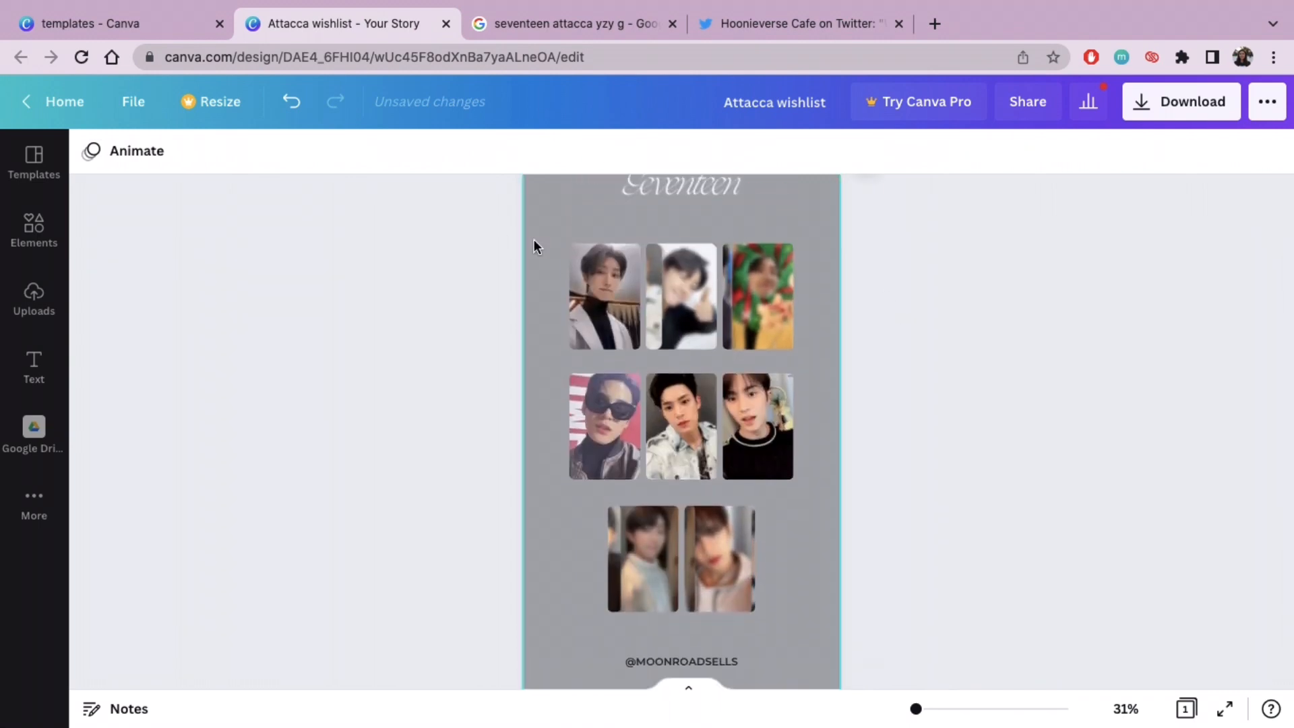
{"action": "left_click_drag", "start_coordinate": [534, 243], "coordinate": [921, 584]}
Step: Add a body text label "YZY round C" in Montserrat Semi-Bold and move it beneath the first row's first photocard
{"action": "left_click", "coordinate": [40, 384]}
{"action": "left_click", "coordinate": [219, 361]}
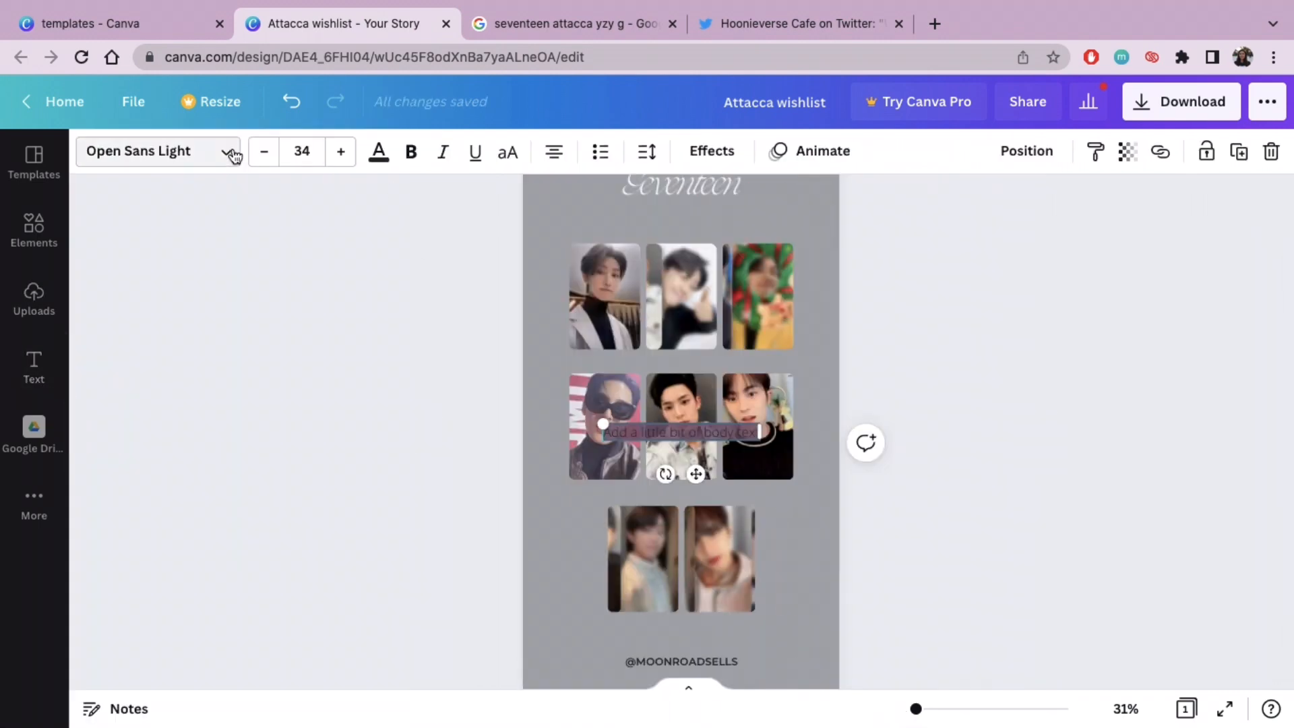
{"action": "left_click", "coordinate": [232, 155]}
{"action": "left_click", "coordinate": [254, 209]}
{"action": "left_click", "coordinate": [746, 441]}
{"action": "left_click_drag", "start_coordinate": [596, 429], "coordinate": [674, 428]}
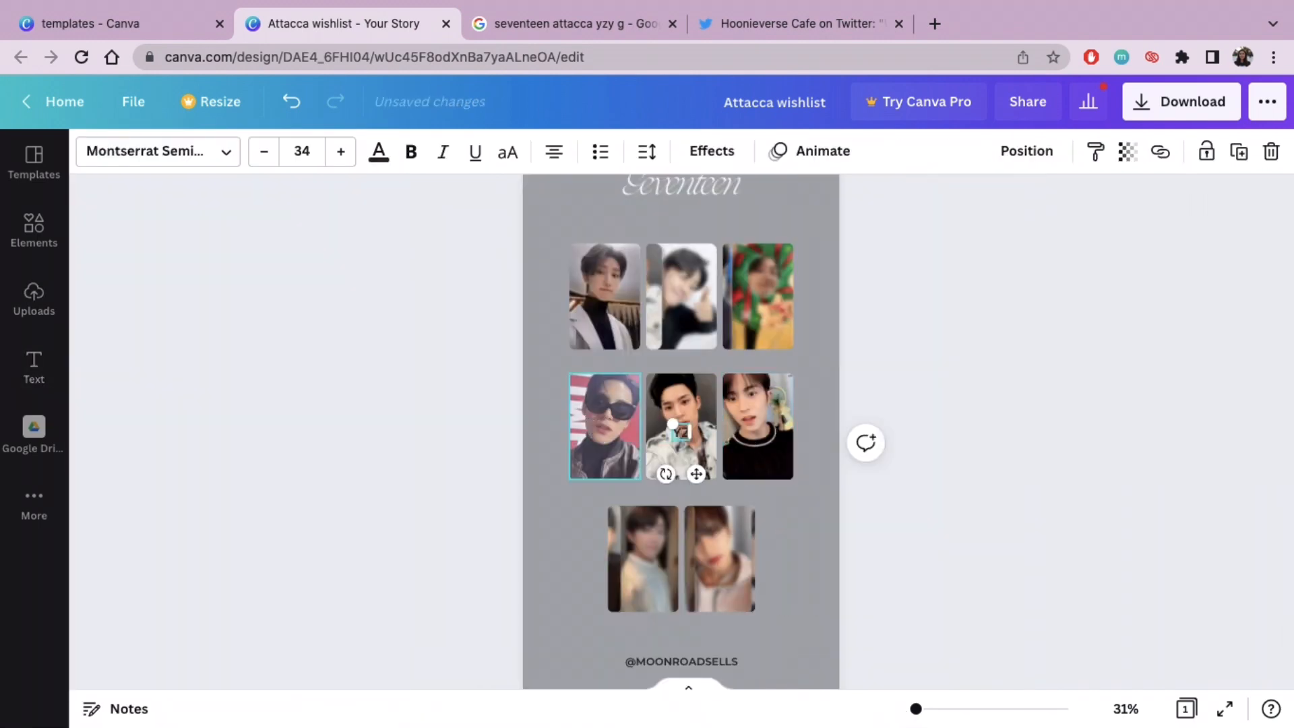
{"action": "left_click_drag", "start_coordinate": [696, 474], "coordinate": [660, 443]}
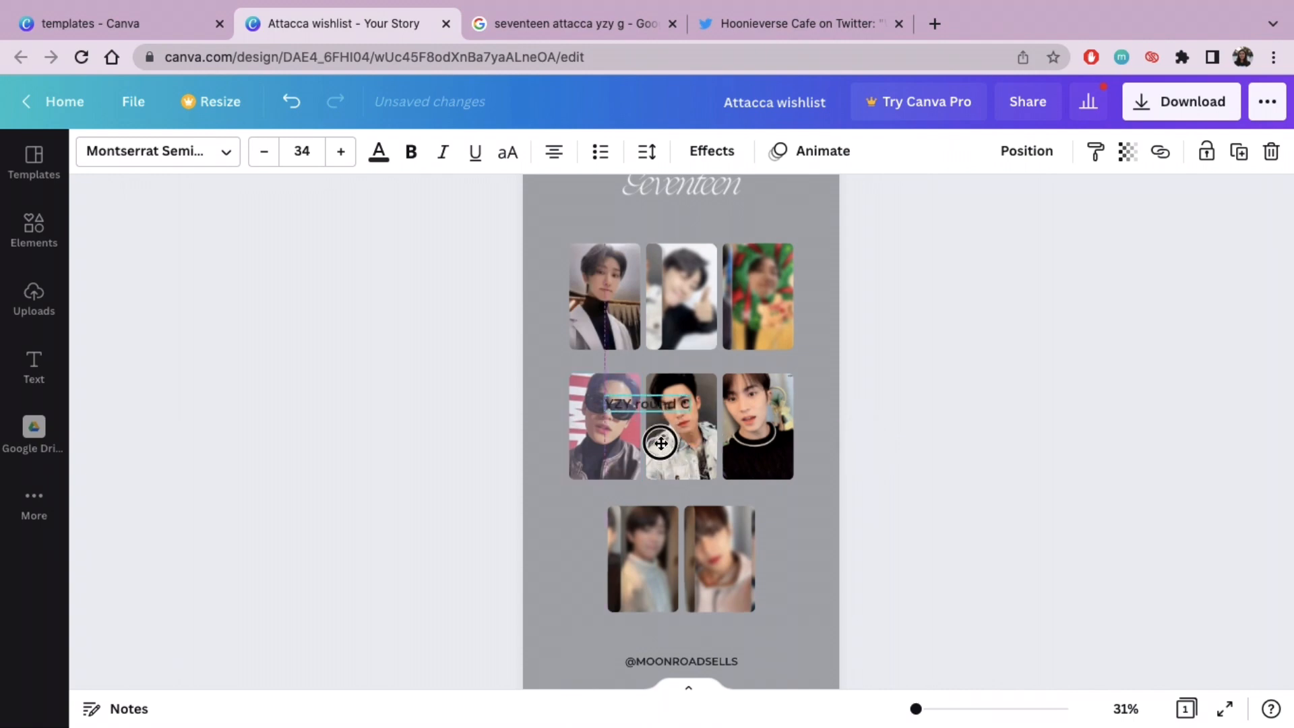
Step: Set the "YZY round C" label's font size to 24
{"action": "left_click", "coordinate": [302, 151]}
{"action": "left_click", "coordinate": [340, 311]}
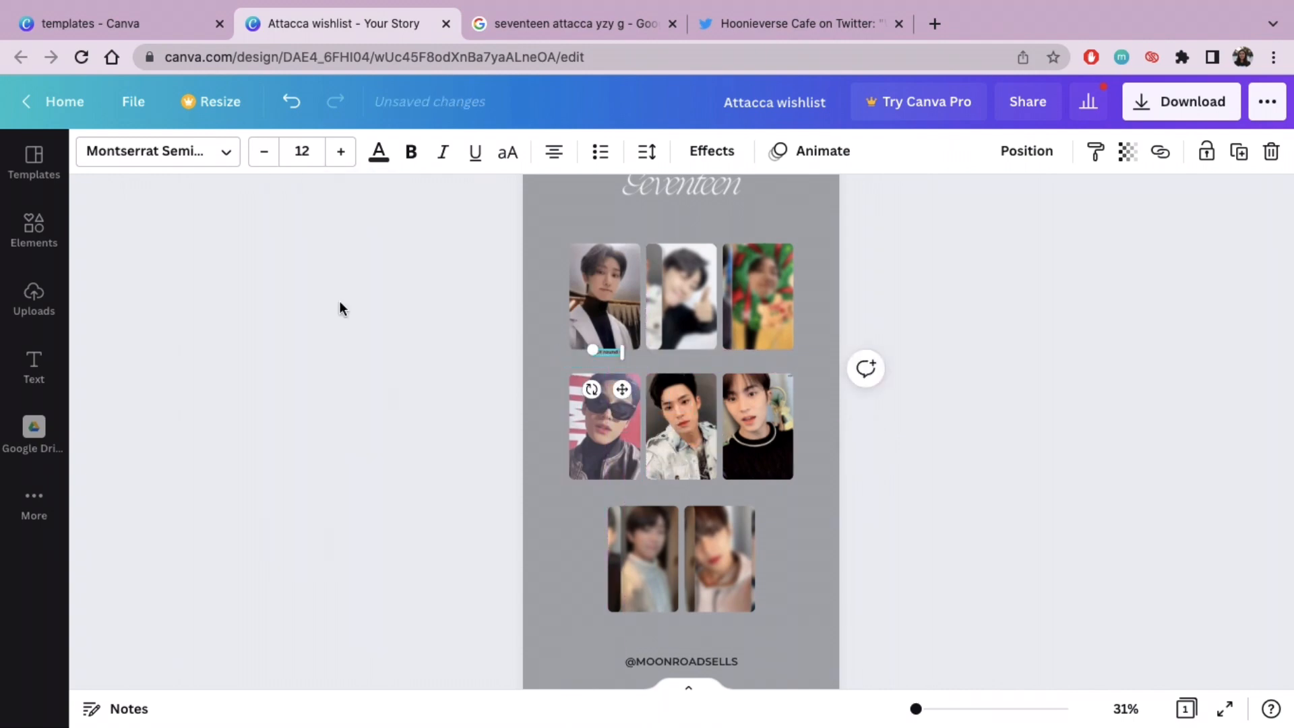
{"action": "left_click", "coordinate": [316, 150]}
{"action": "left_click", "coordinate": [341, 471]}
{"action": "left_click", "coordinate": [302, 151]}
{"action": "left_click", "coordinate": [330, 427]}
{"action": "key", "text": "Escape"}
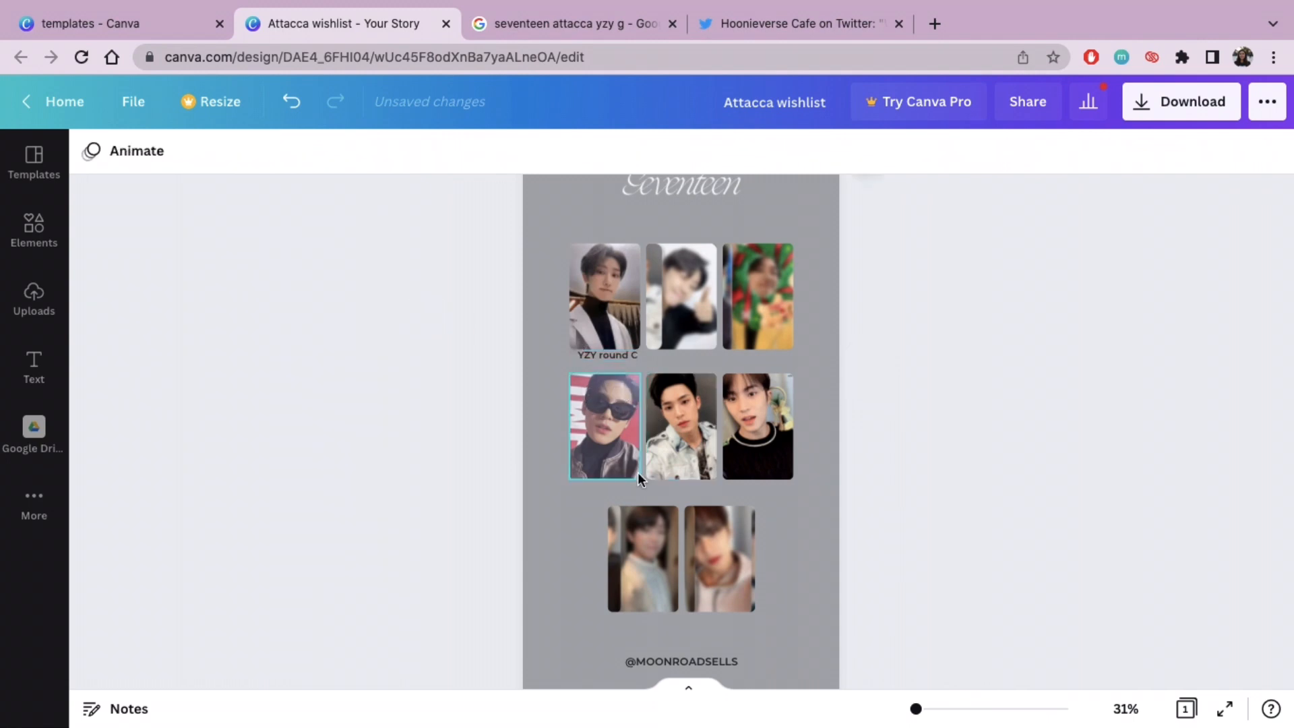
Step: Align the "YZY round C" label centrally beneath the first row's first photocard
{"action": "scroll", "coordinate": [638, 472], "scroll_direction": "up", "scroll_amount": 1}
{"action": "left_click_drag", "start_coordinate": [915, 709], "coordinate": [929, 709]}
{"action": "left_click_drag", "start_coordinate": [543, 371], "coordinate": [702, 319]}
{"action": "left_click", "coordinate": [829, 374]}
{"action": "scroll", "coordinate": [829, 374], "scroll_direction": "down", "scroll_amount": 1}
Step: Copy the label under the first row's middle and third photocards, changing the copies to "YZY round E" and "YZY round F"
{"action": "left_click", "coordinate": [498, 316]}
{"action": "key", "text": "super+c"}
{"action": "key", "text": "super+v"}
{"action": "key", "text": "super+v"}
{"action": "double_click", "coordinate": [920, 319]}
{"action": "double_click", "coordinate": [919, 318]}
{"action": "type", "text": "F"}
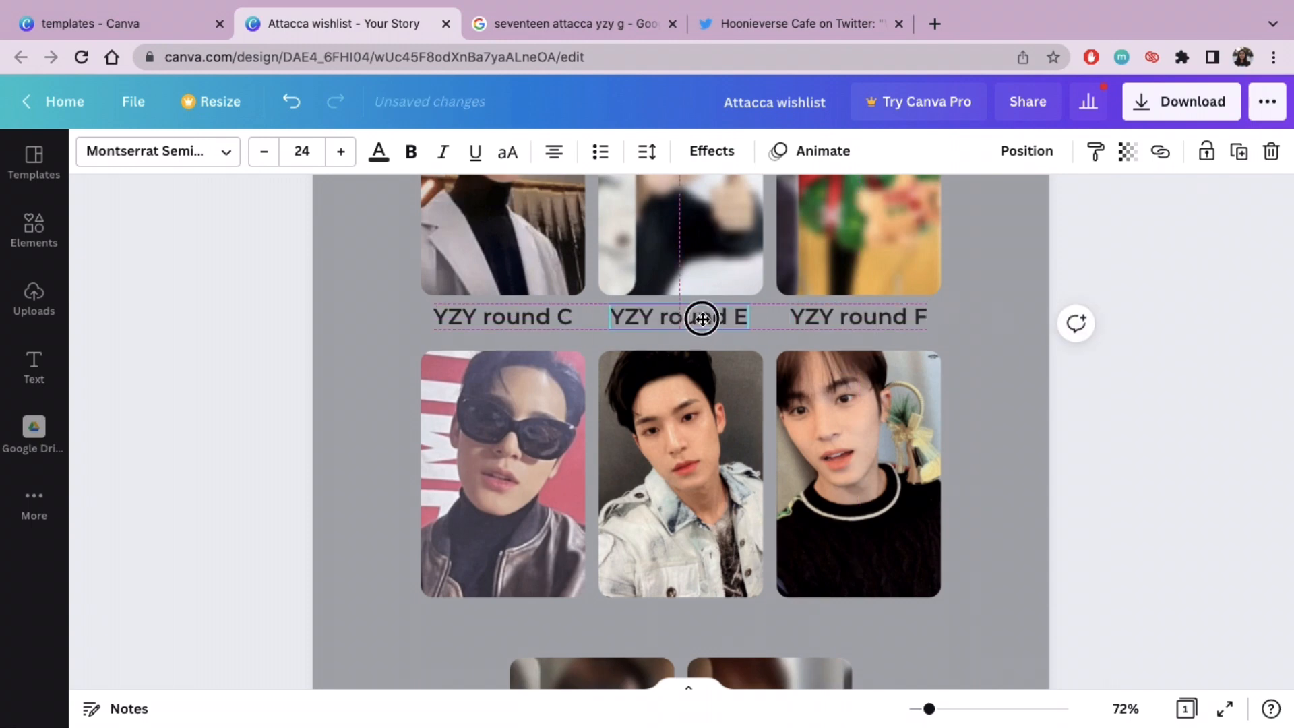
{"action": "left_click_drag", "start_coordinate": [874, 318], "coordinate": [876, 317]}
{"action": "left_click", "coordinate": [1033, 309]}
Step: Duplicate the "YZY round E" and "YZY round F" labels and align the copies beneath the second row's middle and third photocards
{"action": "scroll", "coordinate": [1034, 310], "scroll_direction": "down", "scroll_amount": 1}
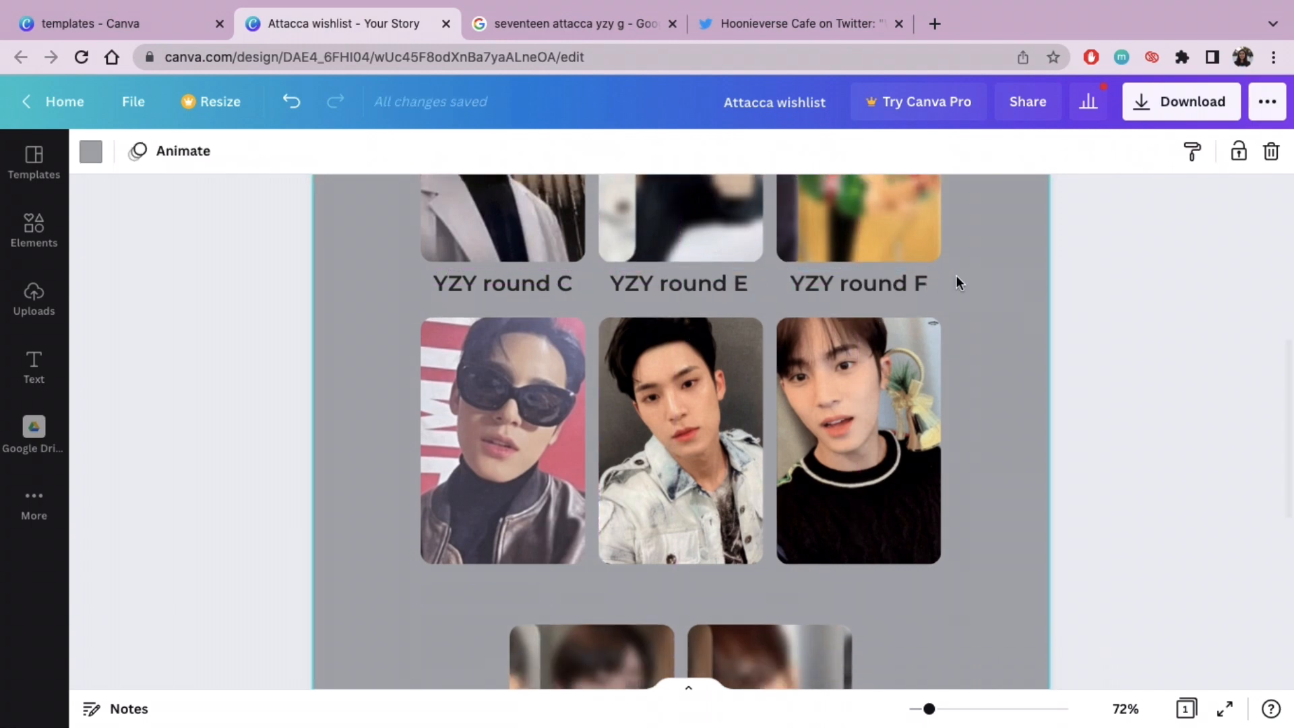
{"action": "left_click_drag", "start_coordinate": [955, 275], "coordinate": [705, 279]}
{"action": "key", "text": "super+d"}
{"action": "left_click_drag", "start_coordinate": [898, 297], "coordinate": [873, 583]}
{"action": "left_click_drag", "start_coordinate": [708, 583], "coordinate": [709, 585]}
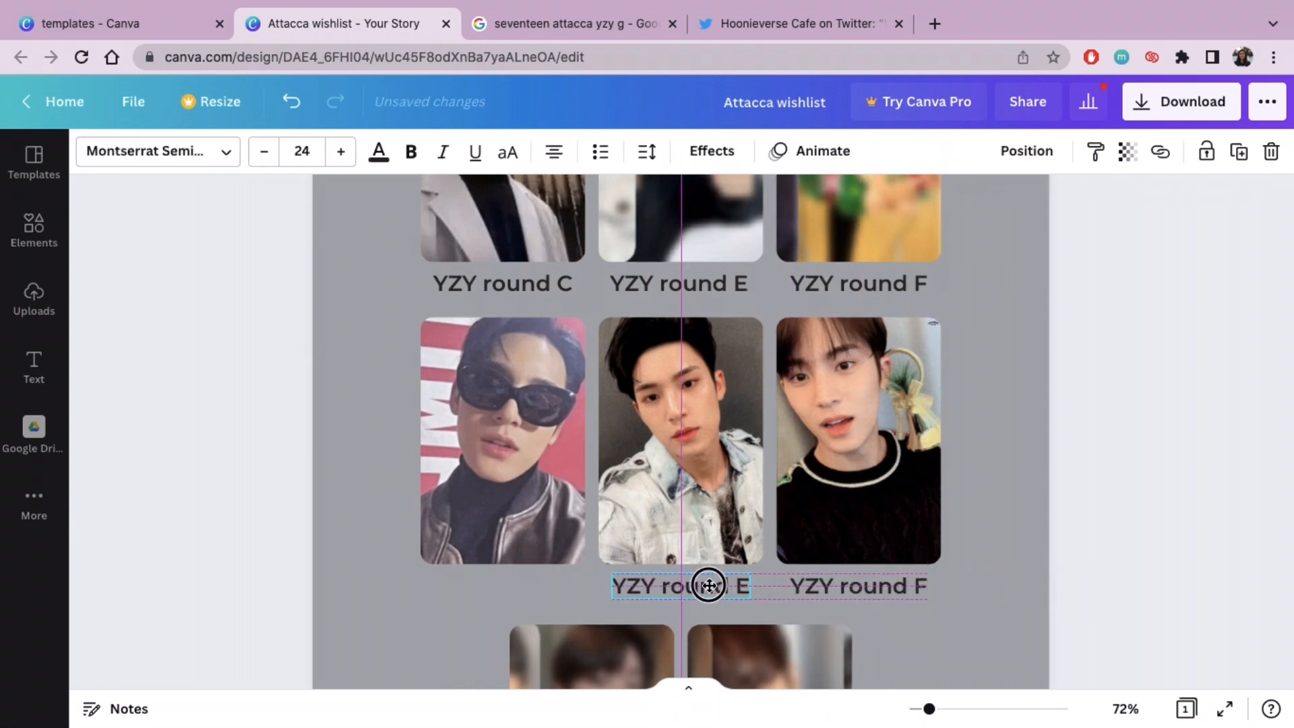
{"action": "left_click", "coordinate": [1142, 461]}
Step: Place a copy of the "YZY round C" label beneath the second row's first photocard and change it to "YZY round B"
{"action": "scroll", "coordinate": [1142, 461], "scroll_direction": "down", "scroll_amount": 2}
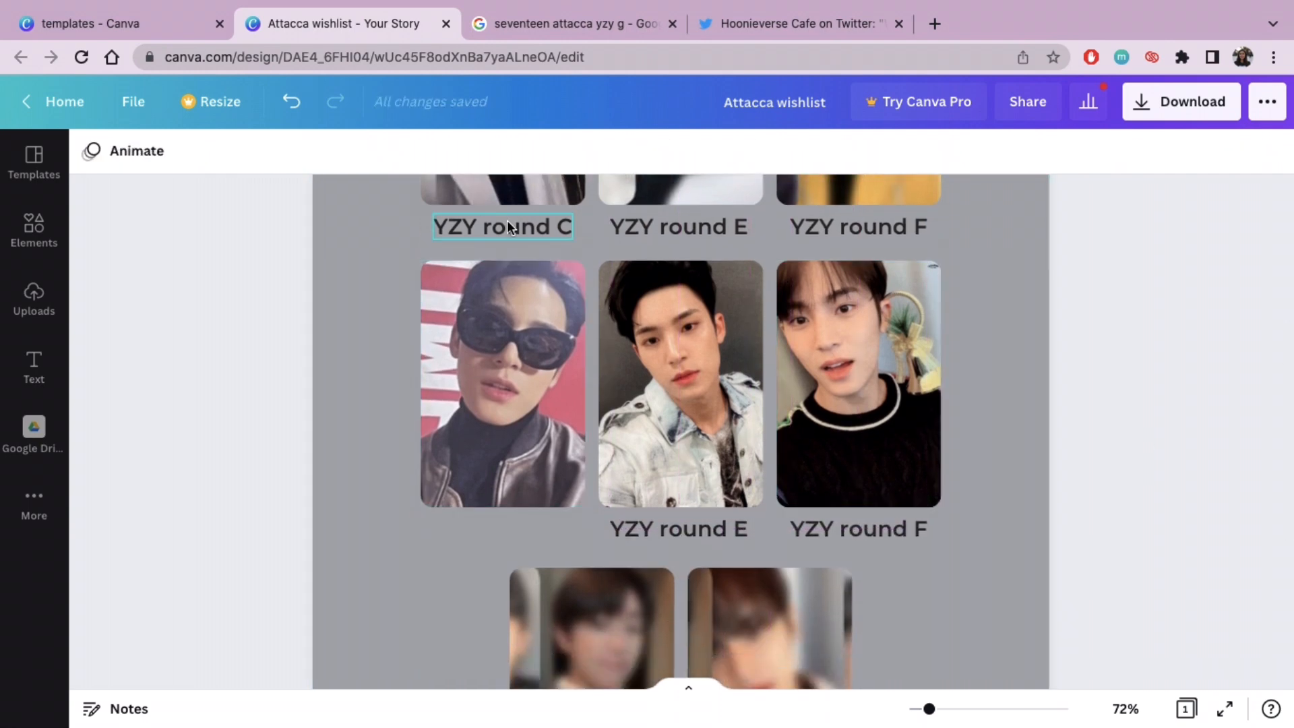
{"action": "left_click_drag", "start_coordinate": [506, 222], "coordinate": [530, 533]}
{"action": "left_click", "coordinate": [977, 409]}
Step: Paste another label centred beneath the last row's two photocards and change it to "YZY round G"
{"action": "scroll", "coordinate": [977, 409], "scroll_direction": "down", "scroll_amount": 5}
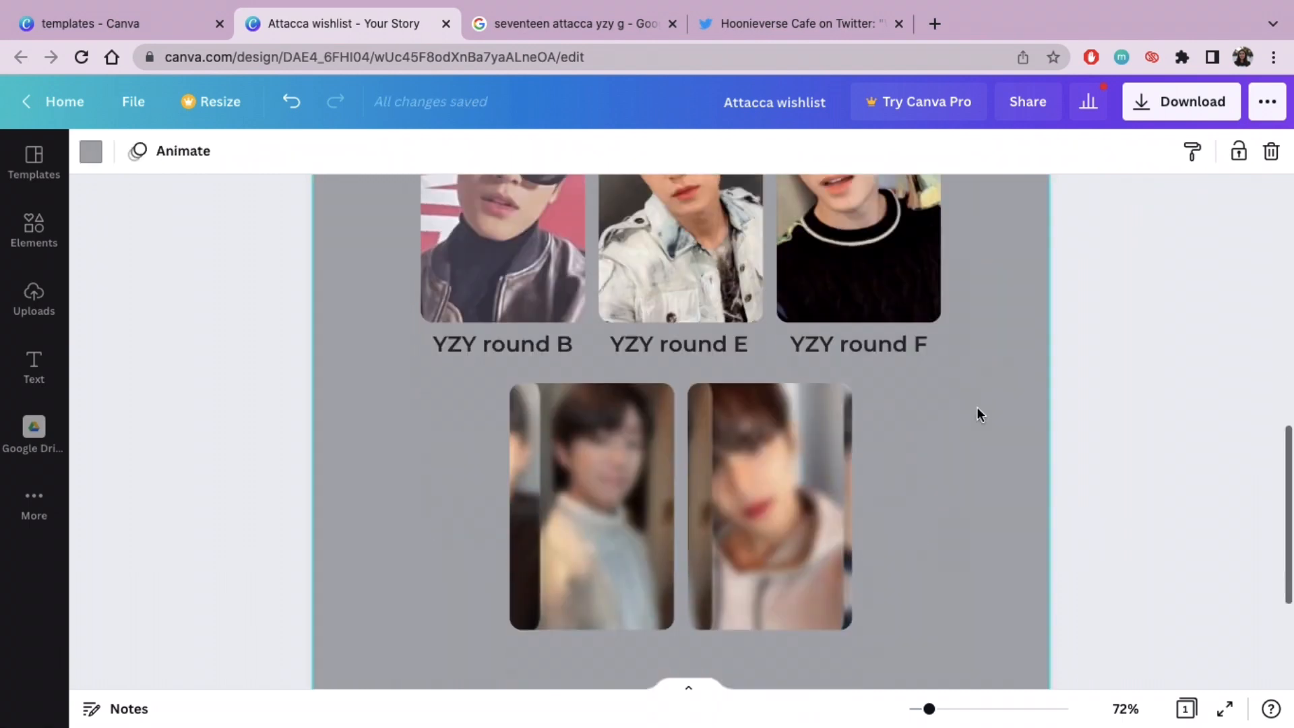
{"action": "key", "text": "super+v"}
{"action": "left_click_drag", "start_coordinate": [711, 438], "coordinate": [723, 558]}
{"action": "double_click", "coordinate": [743, 563]}
{"action": "type", "text": "G"}
{"action": "left_click", "coordinate": [849, 549]}
{"action": "left_click", "coordinate": [869, 651]}
Step: Recolour the shop handle text beneath the photocards to white
{"action": "left_click_drag", "start_coordinate": [929, 709], "coordinate": [910, 709]}
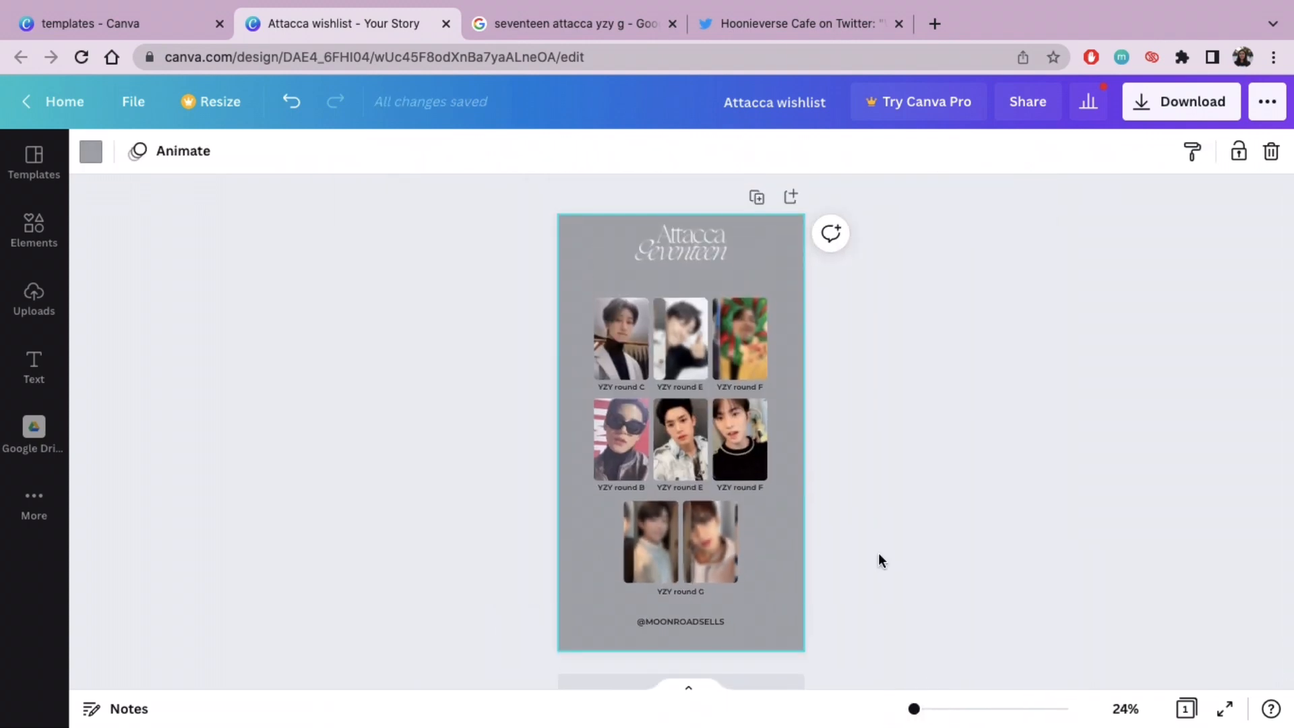
{"action": "left_click", "coordinate": [696, 621]}
{"action": "left_click", "coordinate": [379, 152]}
{"action": "left_click", "coordinate": [164, 544]}
{"action": "left_click", "coordinate": [589, 373]}
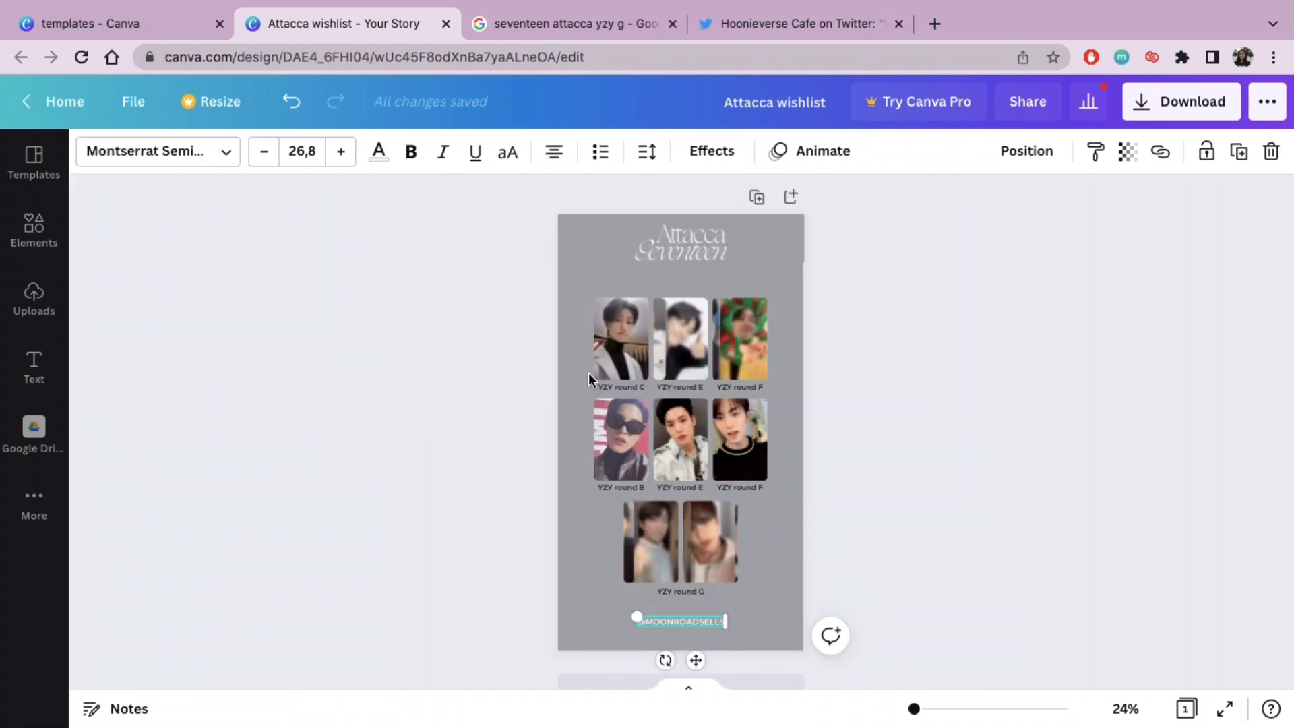
{"action": "left_click", "coordinate": [694, 622]}
{"action": "left_click", "coordinate": [378, 152]}
{"action": "left_click", "coordinate": [1046, 440]}
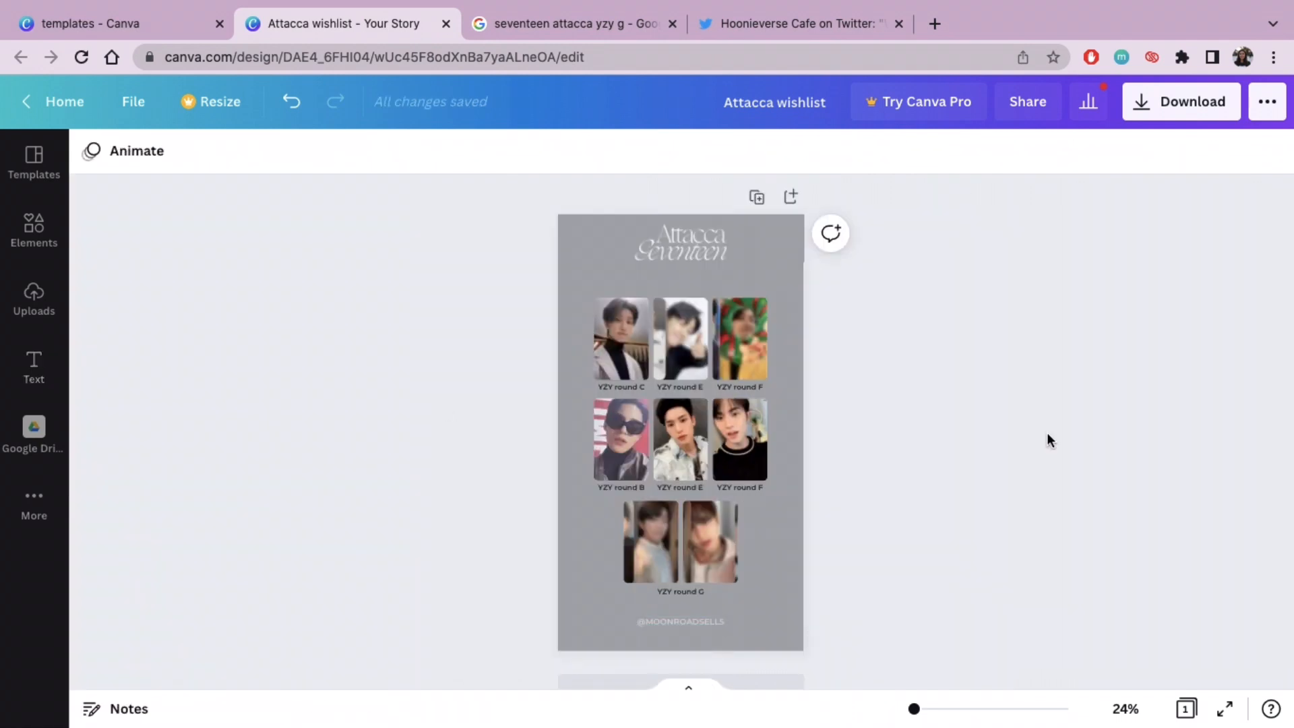